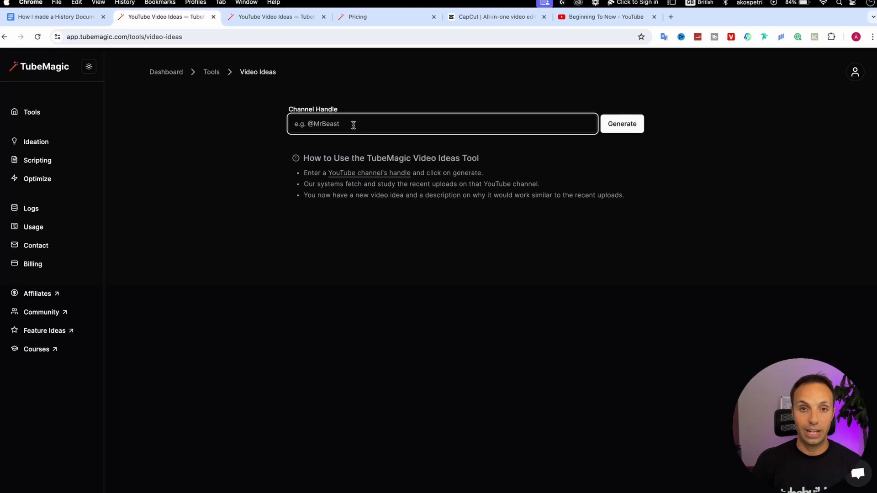
left_click(619, 18)
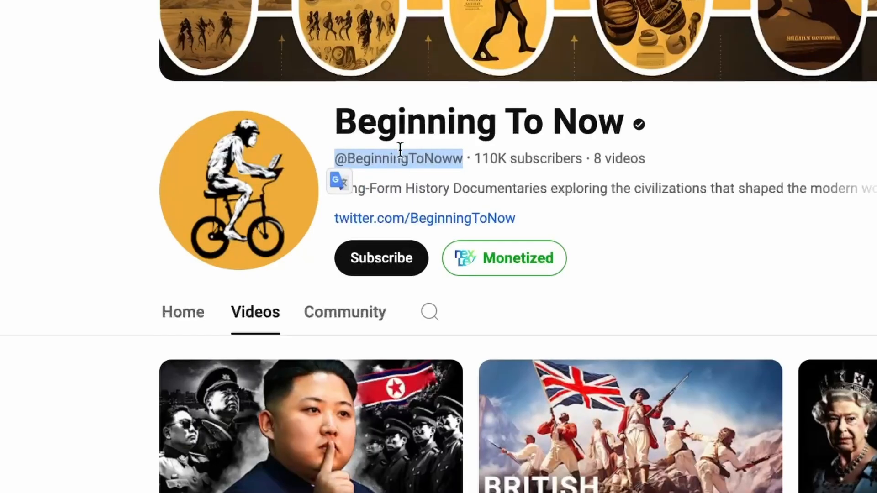
right_click(269, 208)
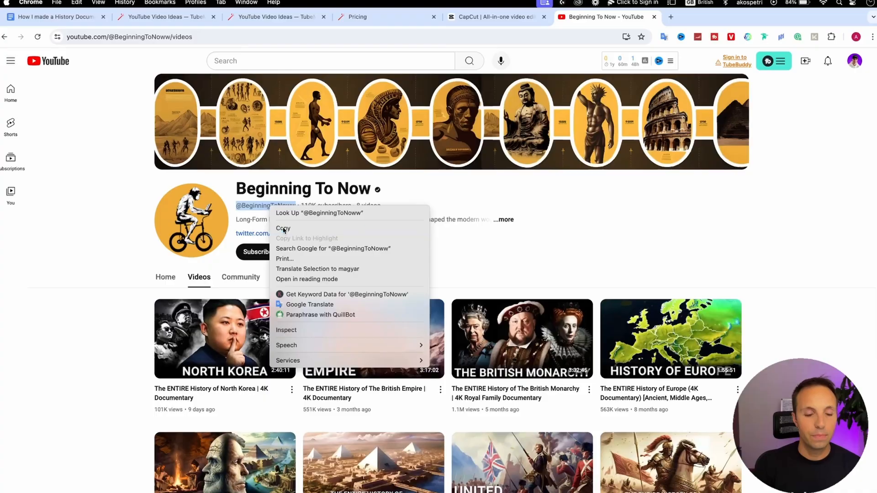
left_click(434, 206)
left_click(195, 23)
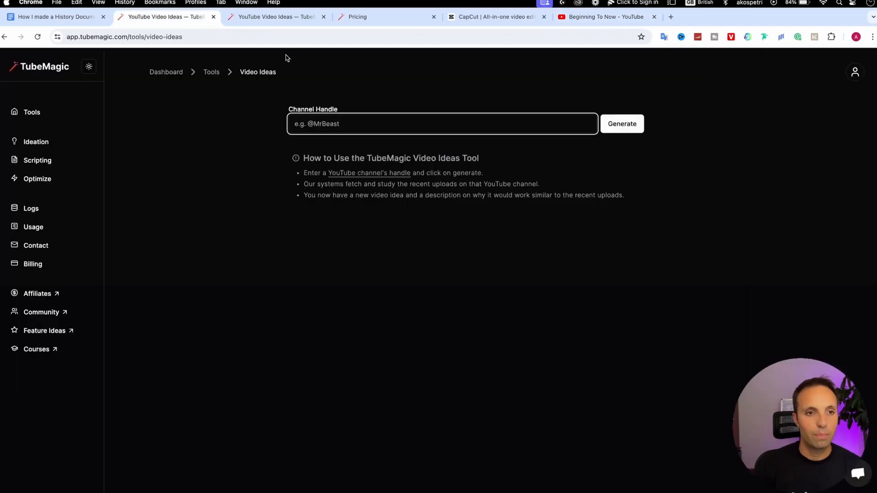
right_click(315, 124)
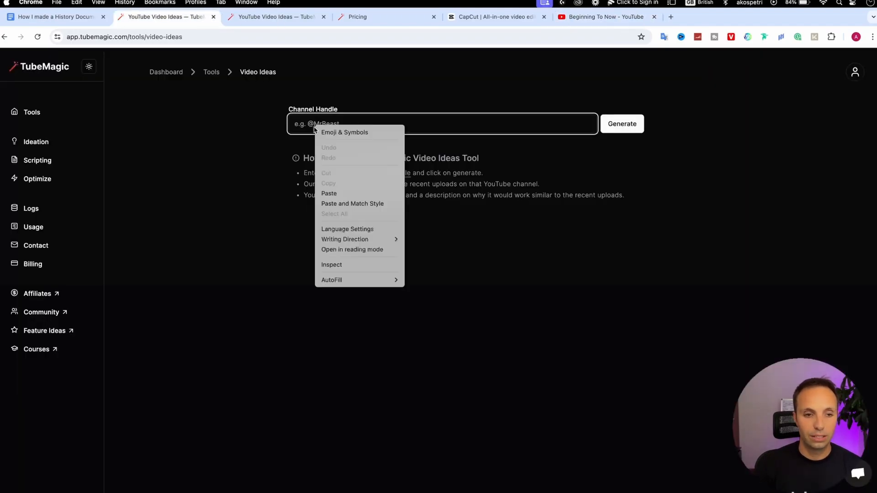
left_click(337, 194)
left_click(622, 129)
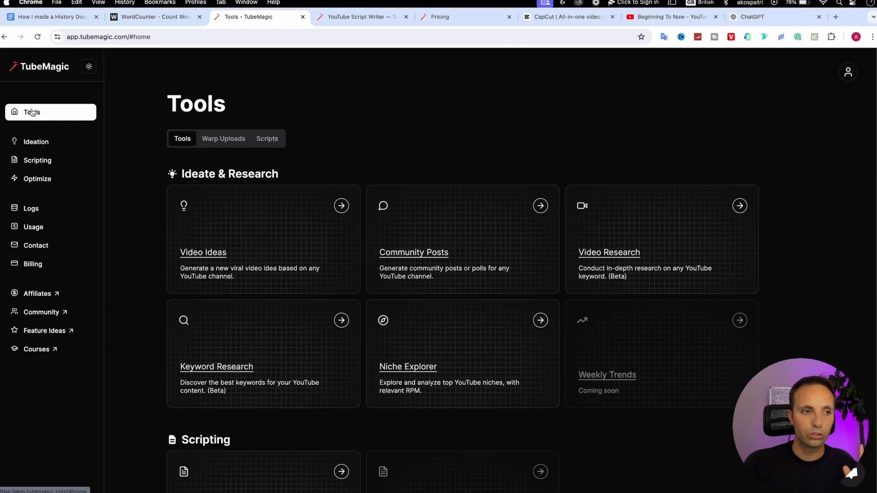
Open the Script Writer tool from TubeMagic's scripting tools
scroll(280, 285, "down", 5)
left_click(208, 257)
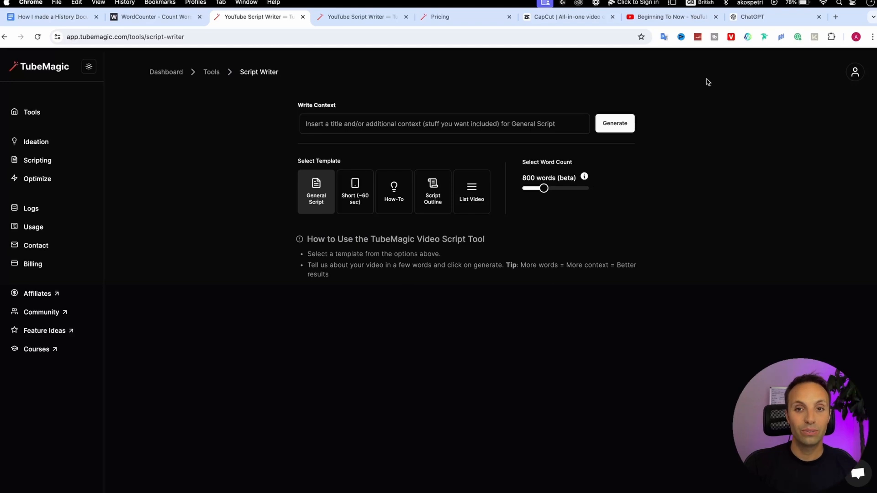
Switch to the Beginning To Now channel on YouTube and export all its videos' data as a CSV file
left_click(670, 19)
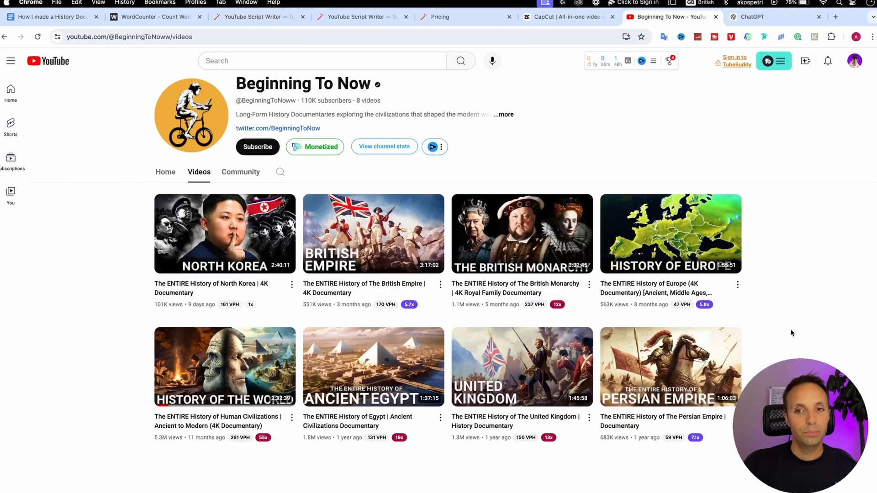
scroll(791, 333, "down", 3)
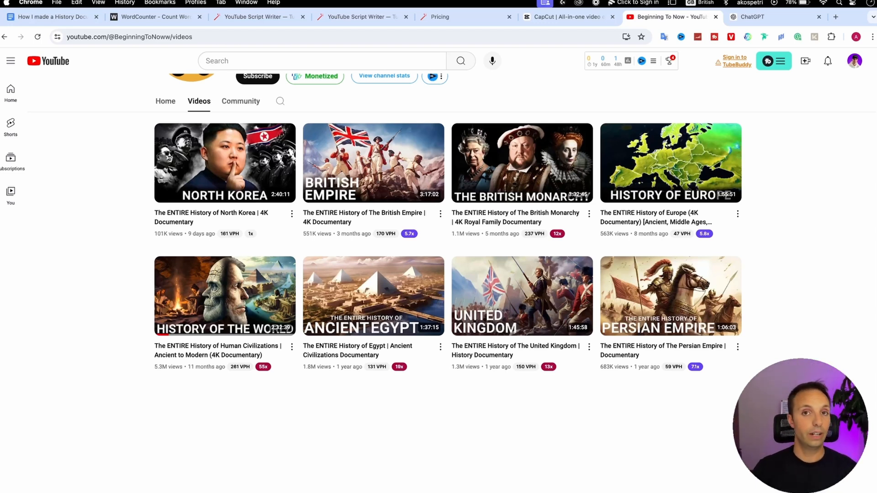
scroll(807, 230, "up", 2)
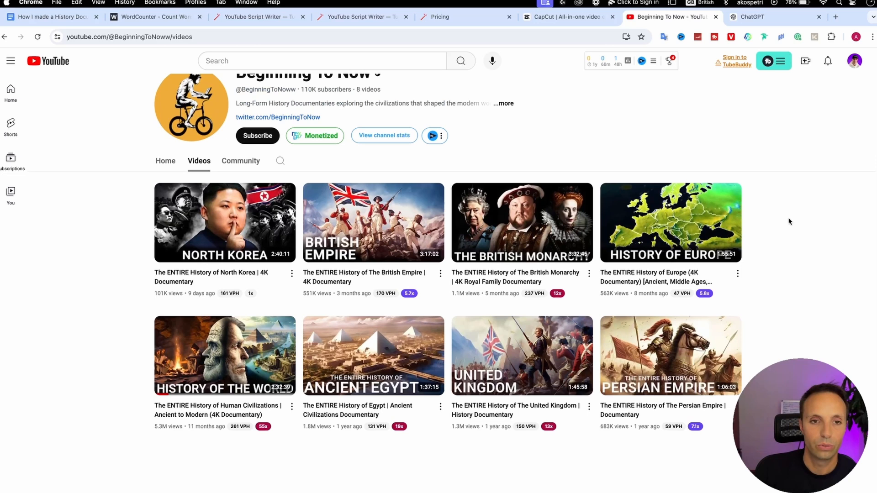
left_click(441, 137)
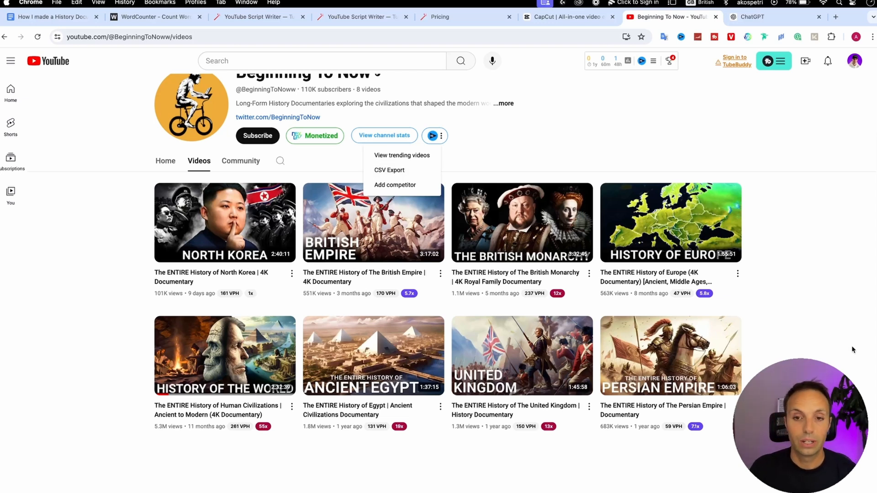
left_click(396, 170)
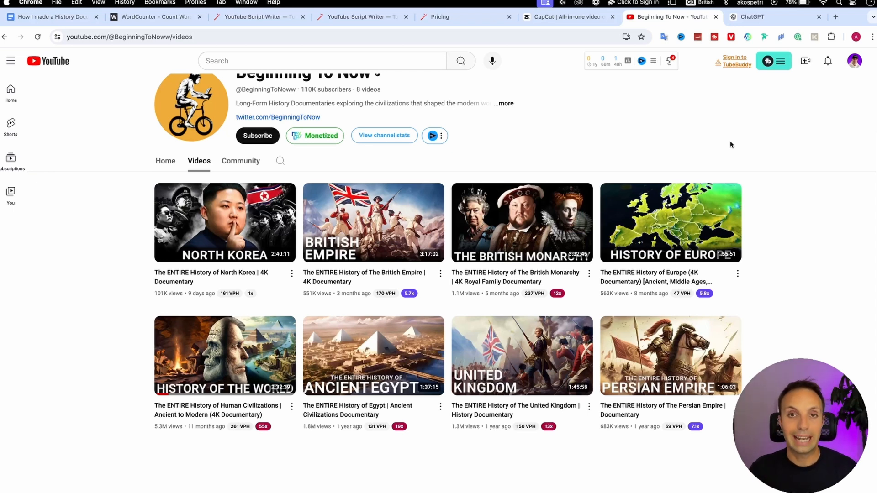
left_click(442, 137)
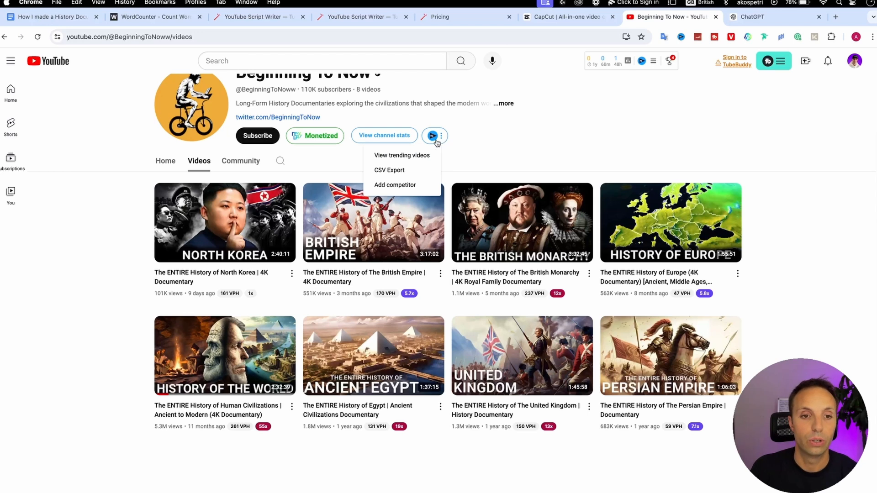
left_click(403, 170)
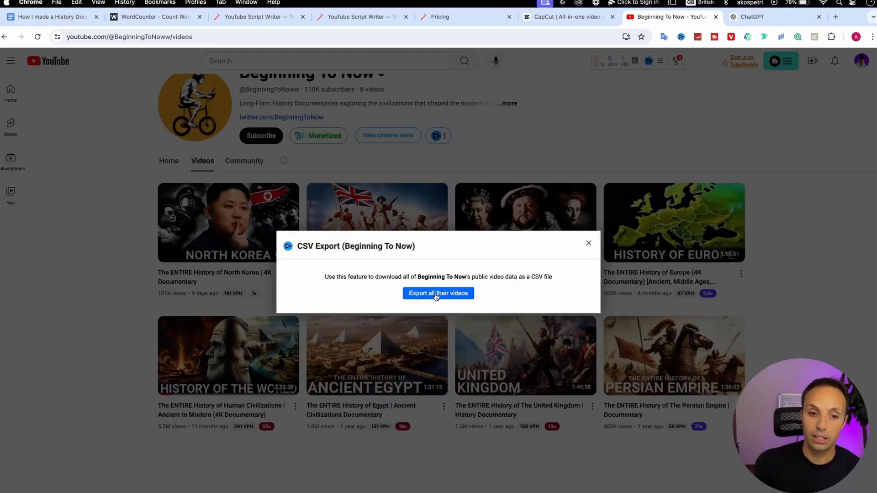
left_click(437, 295)
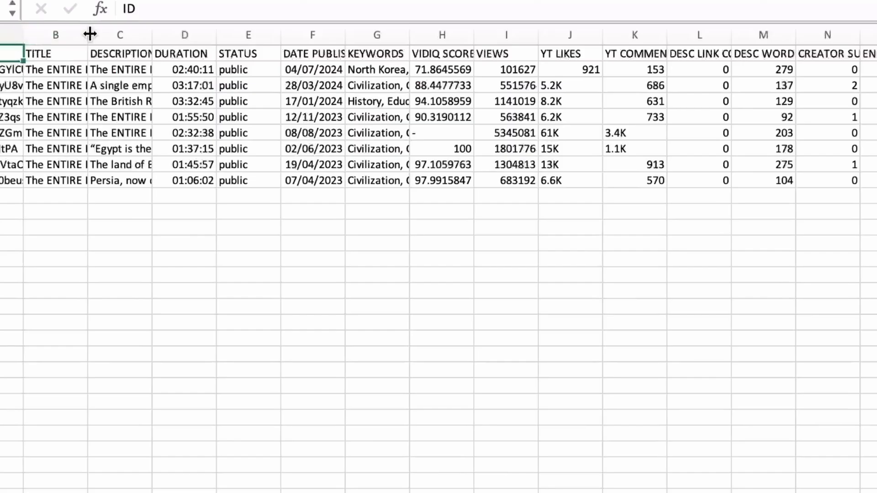
Widen the TITLE column in the exported spreadsheet and copy all the video titles, from North Korea to The Persian Empire
left_click_drag(90, 34, 596, 57)
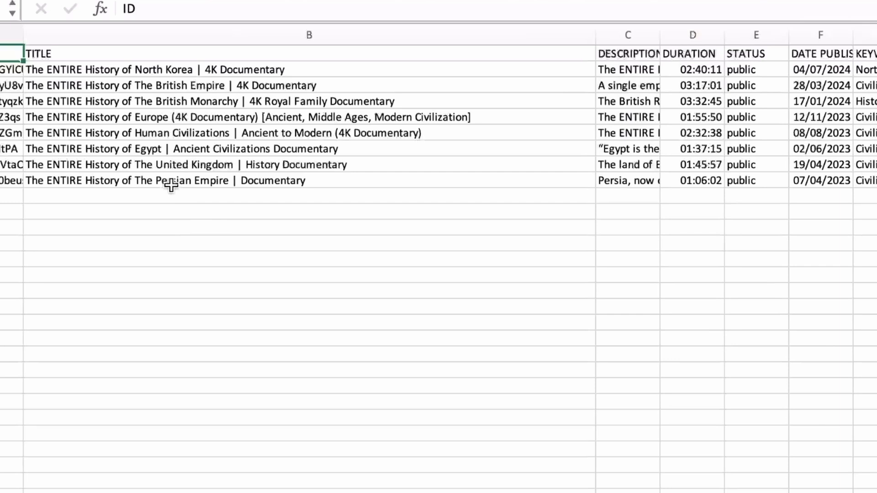
left_click_drag(172, 183, 170, 68)
right_click(170, 66)
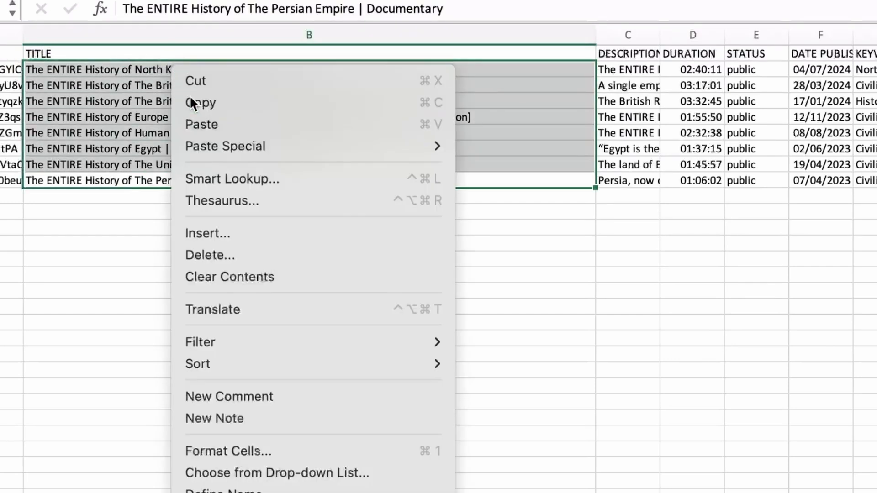
left_click(190, 95)
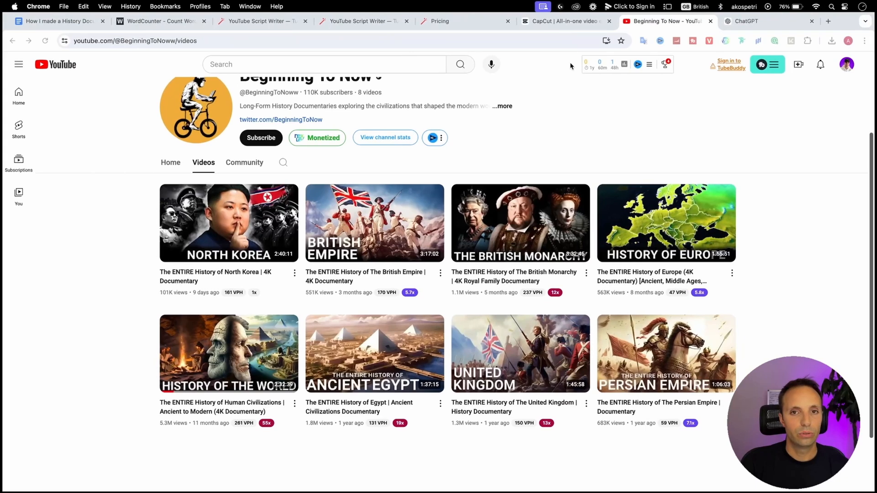
Switch to ChatGPT and ask it, as an expert YouTube title editor, to model the supplied titles and generate 5 new titles
left_click(754, 21)
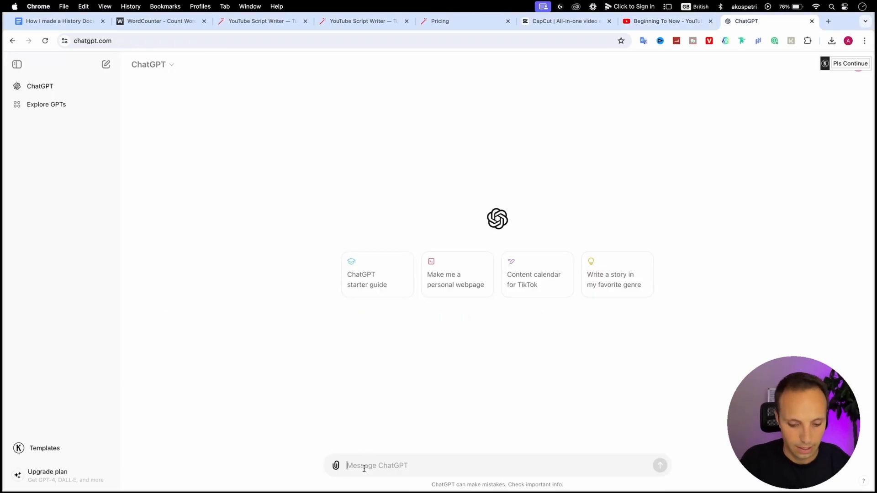
type("you are an expert youtube title ")
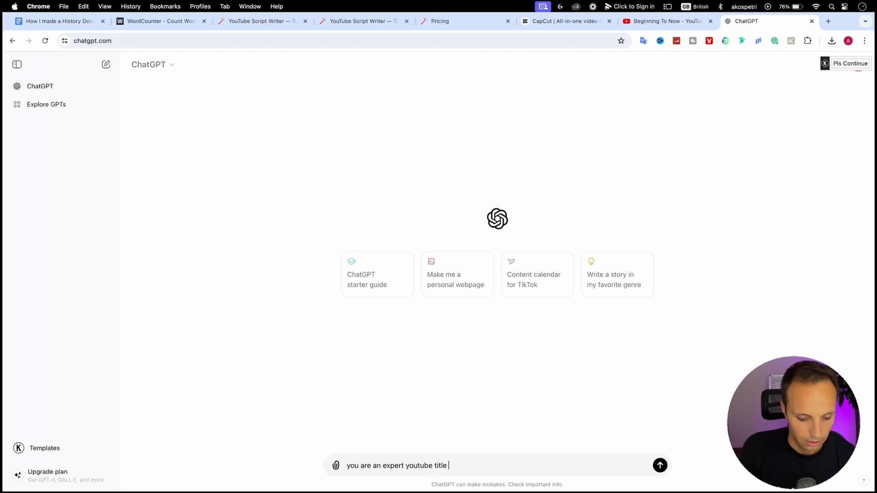
type("editor. I brought you the following titles and I want you to model these titles for m")
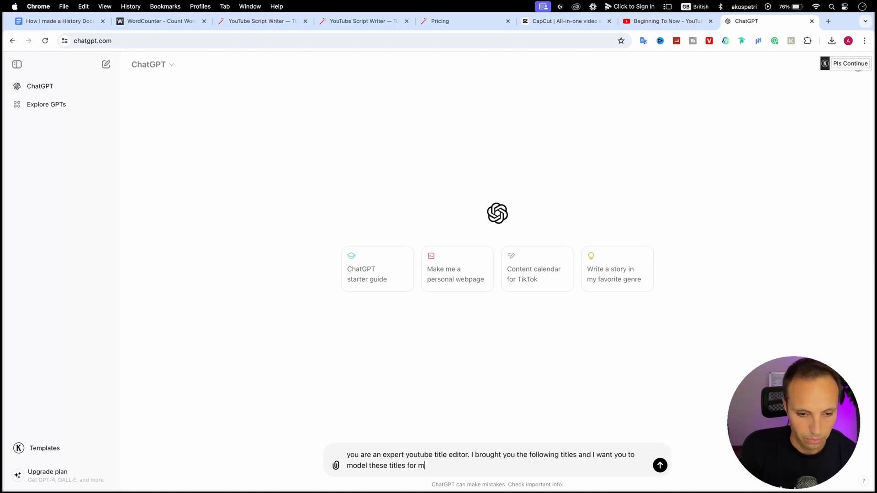
type("e and generate 5 new titles based on this ok?")
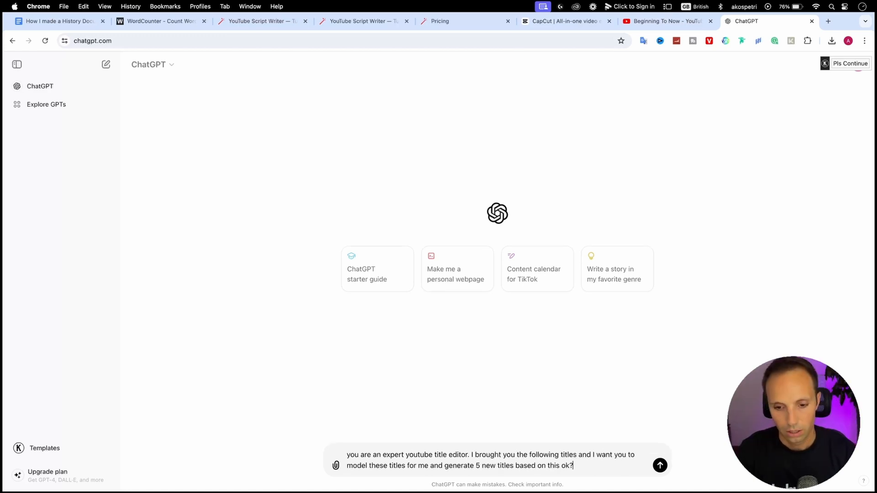
key("Return")
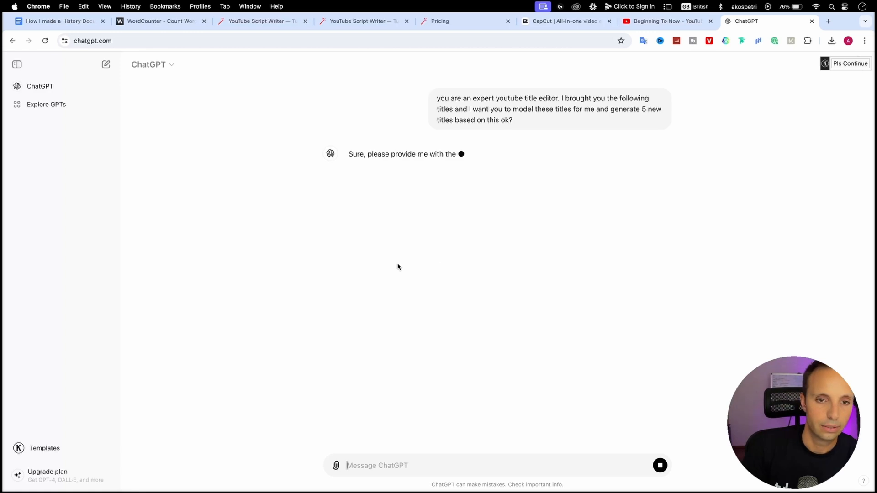
Paste the copied video titles into the ChatGPT chat, remove the attached image and send the message
right_click(444, 465)
left_click(472, 396)
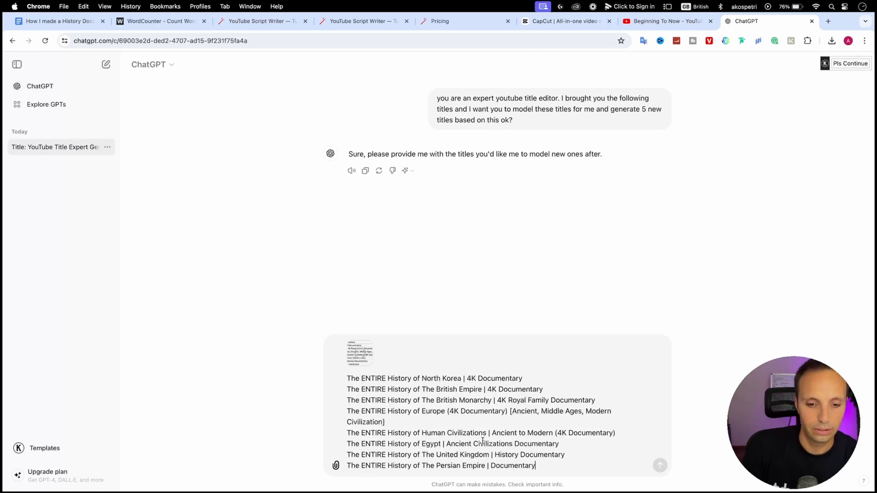
left_click(371, 343)
key("Return")
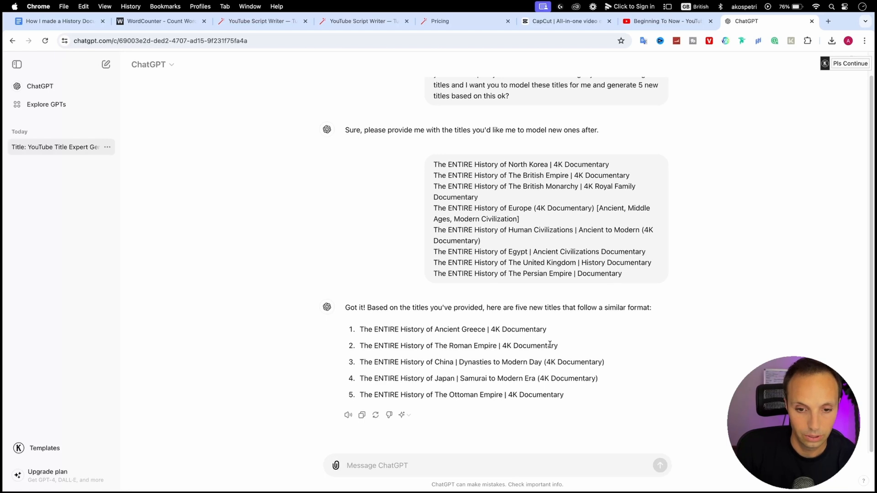
Copy the title "The ENTIRE History of The Roman Empire | 4K Documentary" and paste it as the context in TubeMagic's Script Writer
left_click_drag(561, 349, 361, 347)
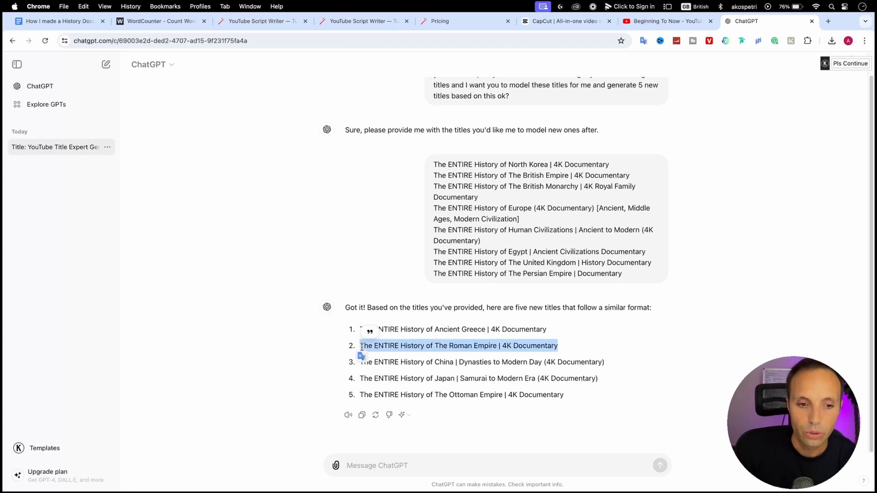
right_click(368, 350)
left_click(376, 353)
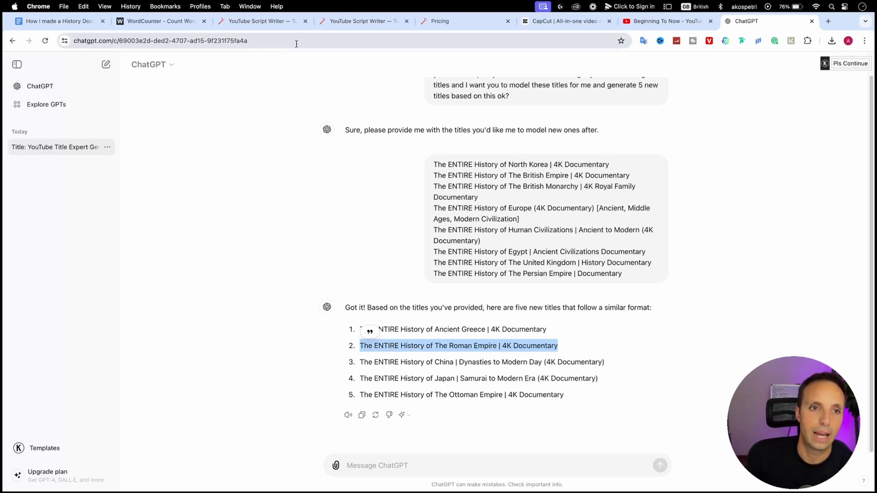
left_click(279, 21)
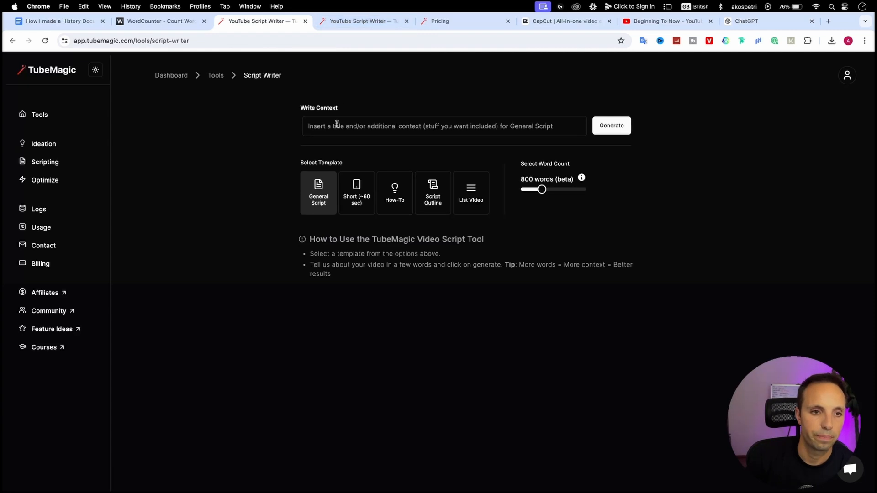
left_click(358, 126)
right_click(359, 128)
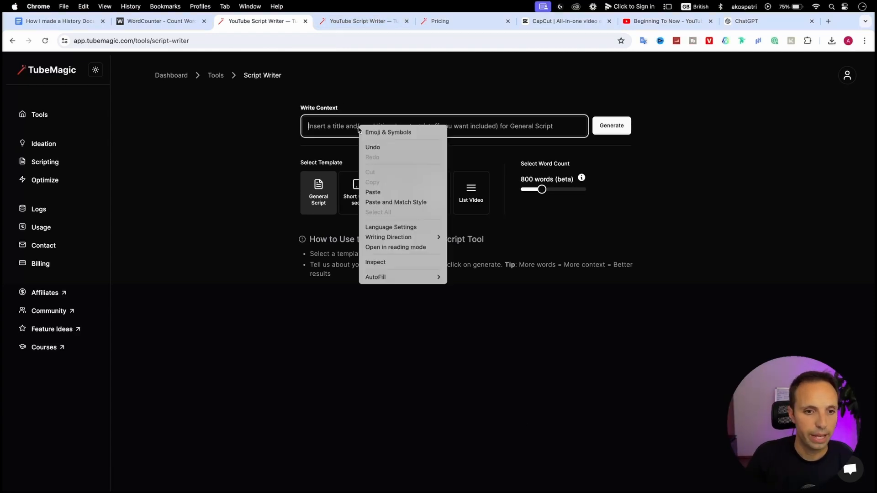
left_click(372, 192)
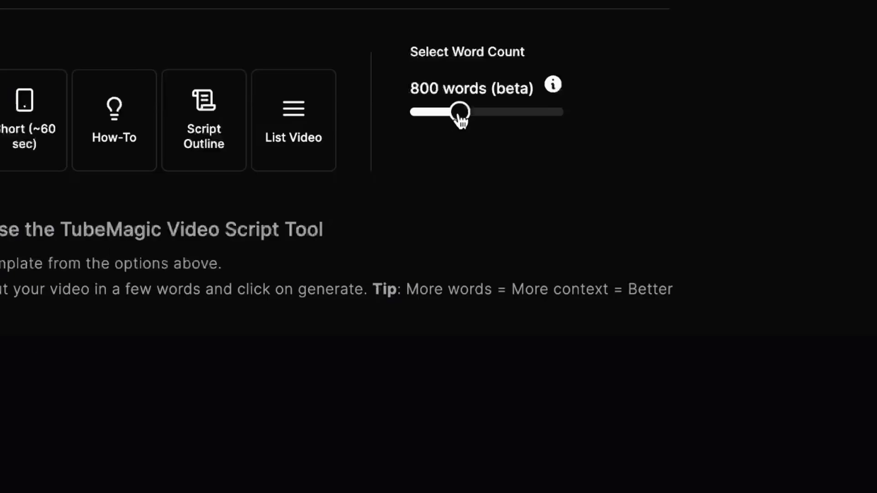
Set the script's word count to 1600 words and generate the General Script
left_click_drag(462, 120, 533, 126)
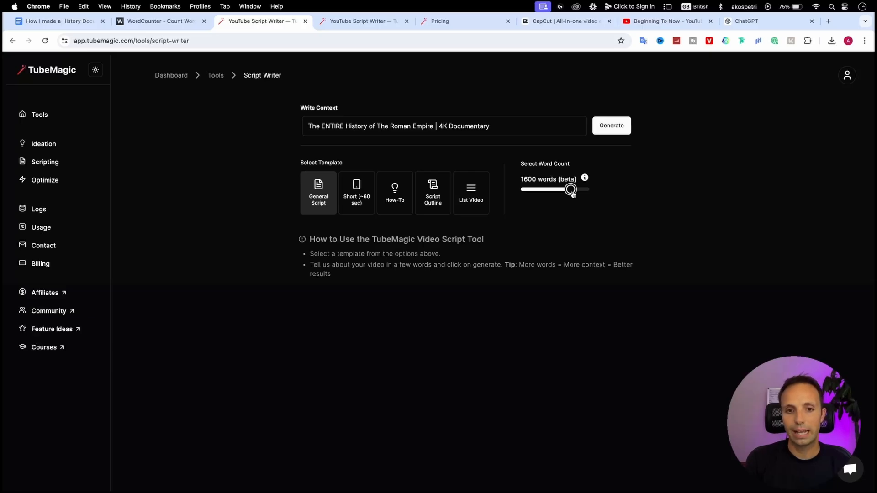
left_click_drag(572, 193, 571, 193)
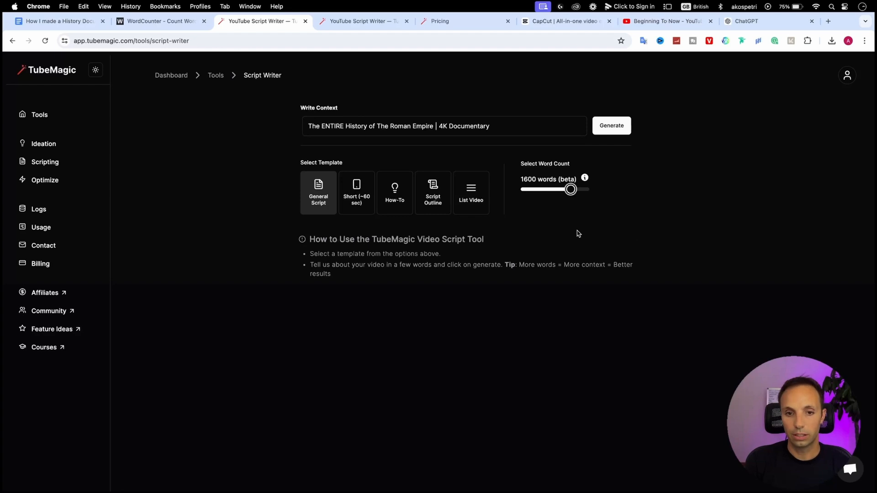
left_click(614, 130)
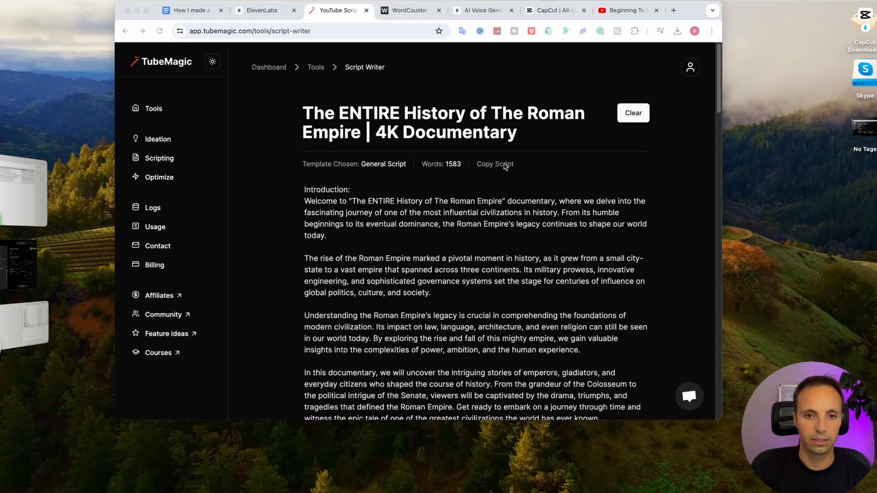
Copy the generated Roman Empire script and paste it into the blank Word document
left_click(495, 169)
key("ctrl+Right")
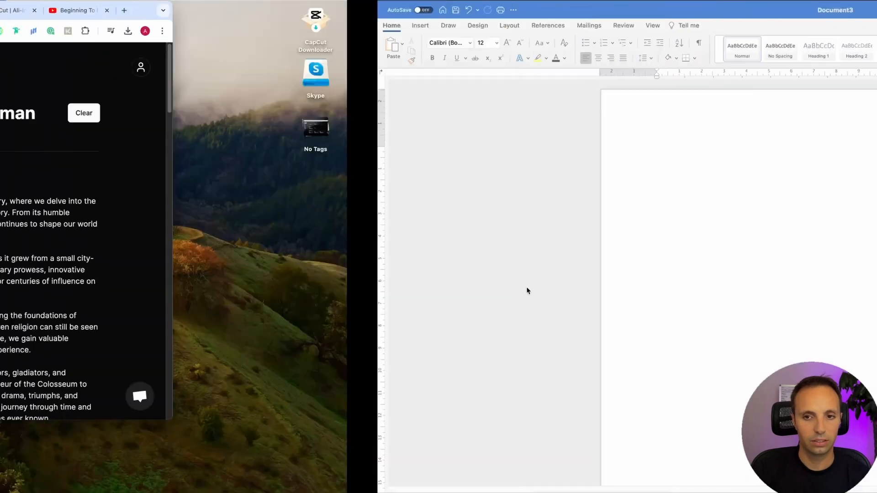
right_click(280, 161)
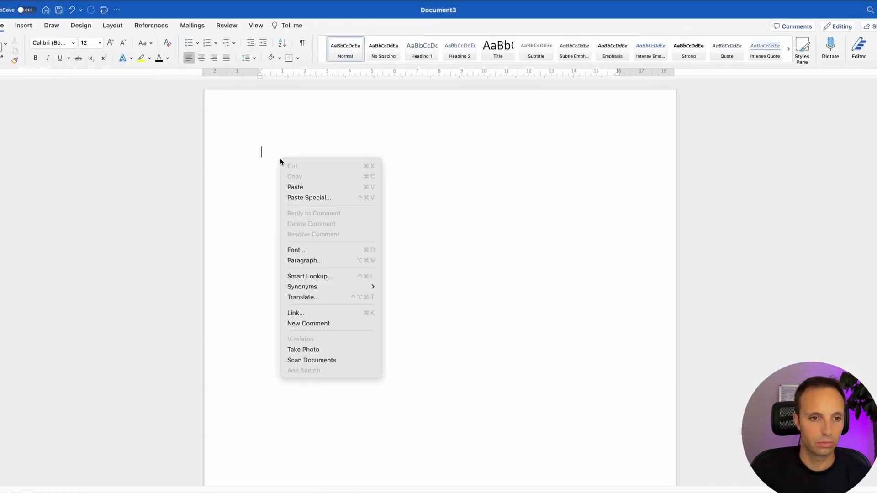
left_click(299, 188)
scroll(357, 195, "up", 20)
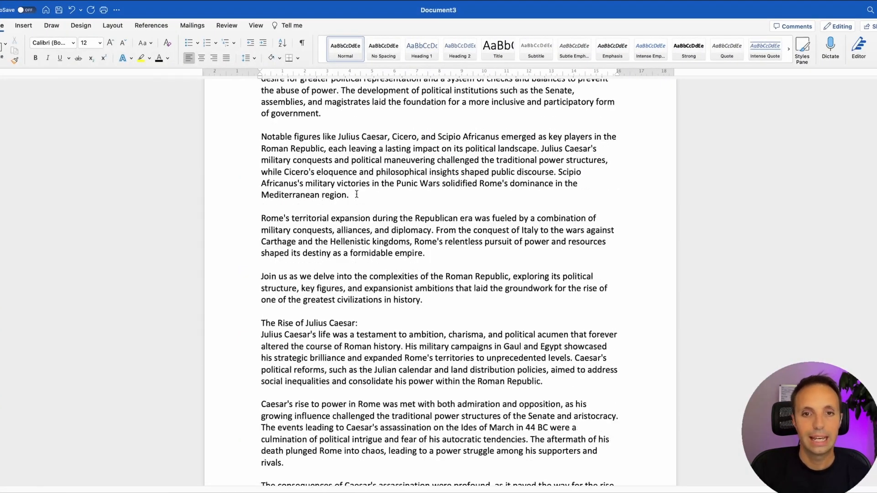
Switch from Word to the Google Docs outline in Chrome and review key step 3, "AI Voiceover generating for the script"
key("ctrl+Left")
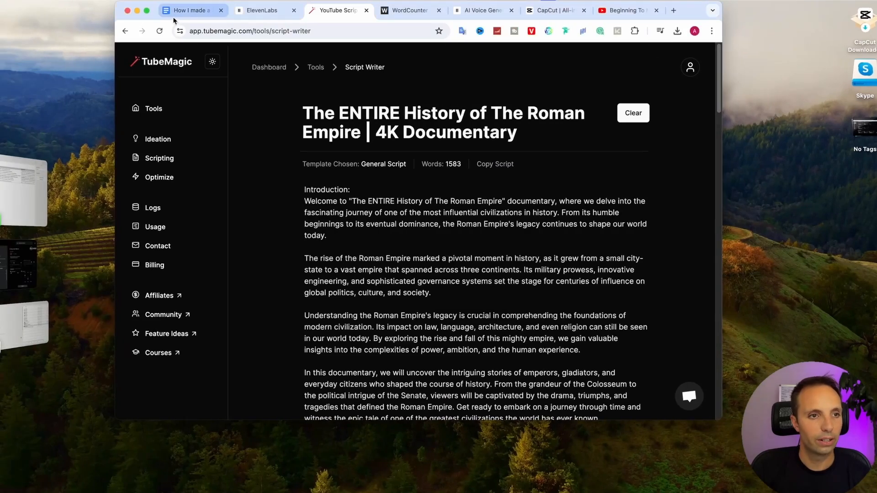
key("super+1")
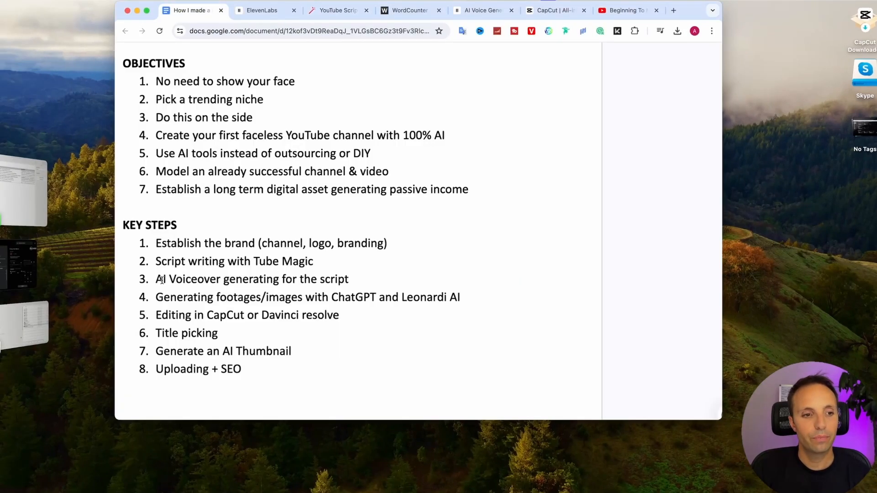
left_click_drag(156, 279, 272, 281)
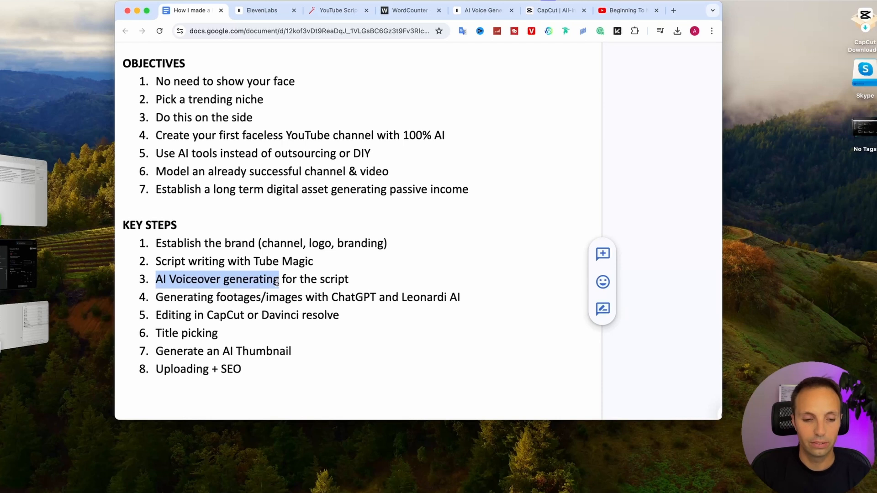
left_click(318, 280)
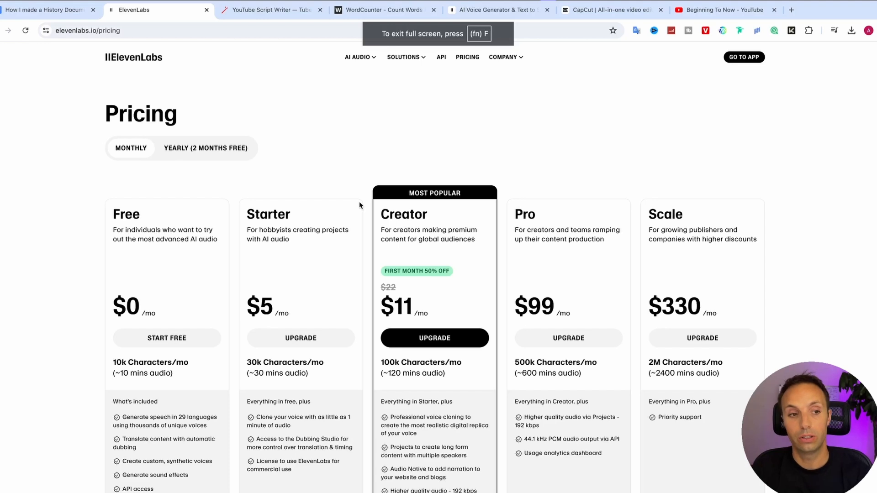
Compare the monthly ElevenLabs plans, examining the audio minutes for Starter and Creator and Starter's commercial use license
scroll(166, 328, "down", 2)
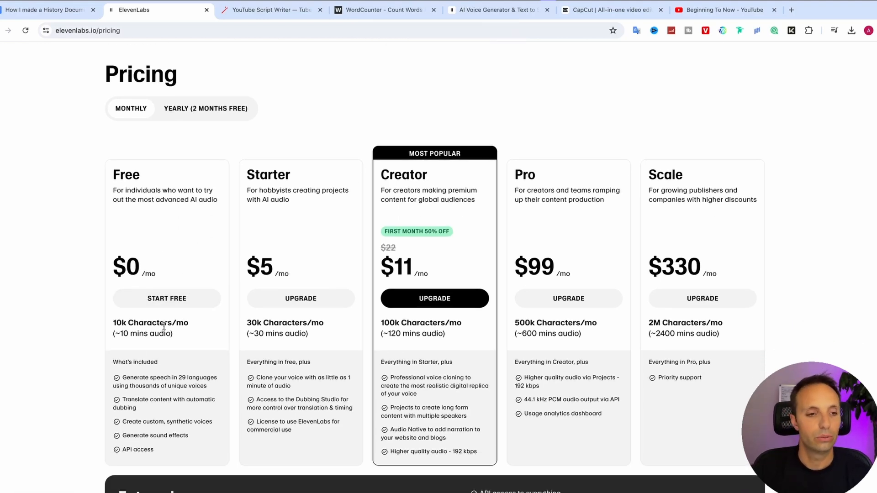
scroll(93, 339, "down", 1)
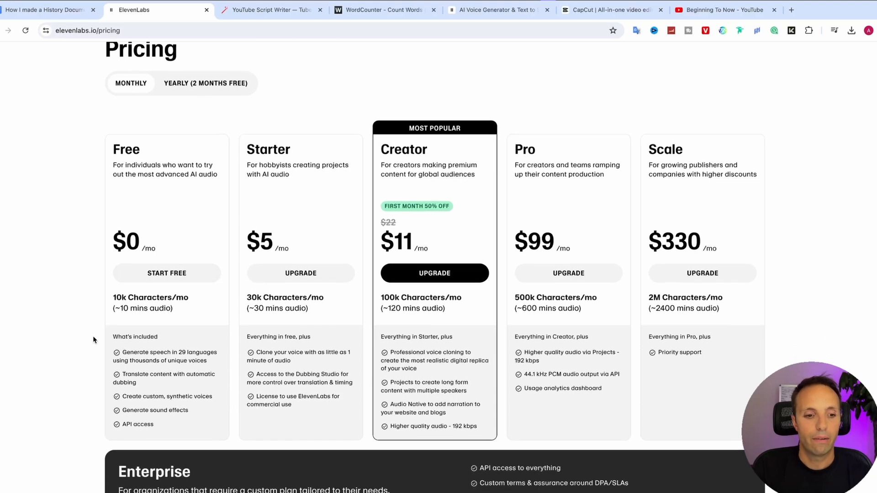
scroll(93, 339, "down", 1)
left_click_drag(294, 394, 255, 387)
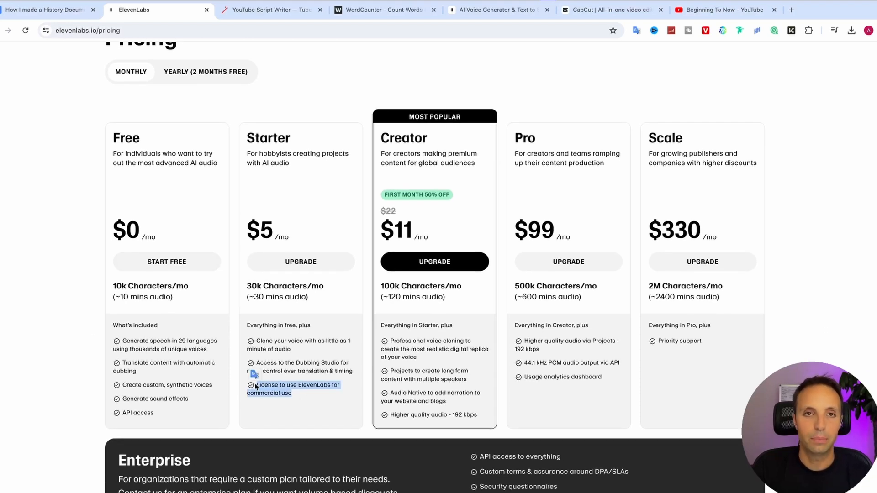
left_click(198, 387)
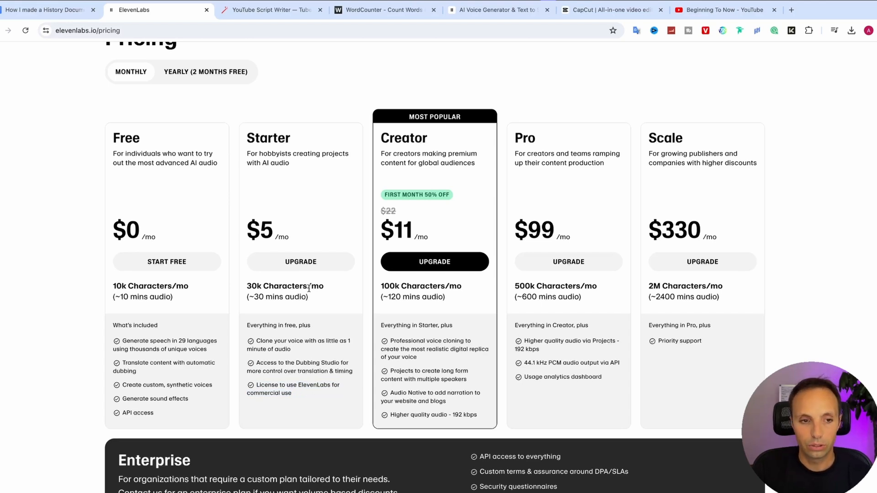
left_click_drag(295, 395, 258, 384)
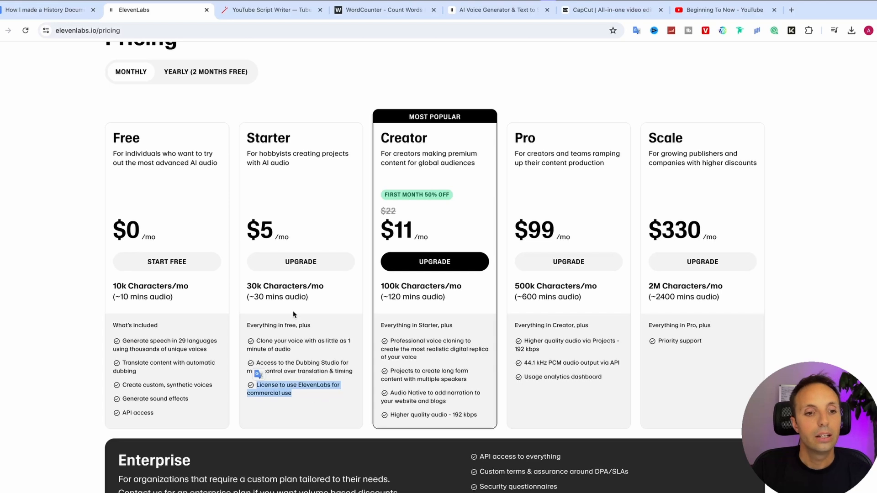
left_click_drag(249, 299, 307, 299)
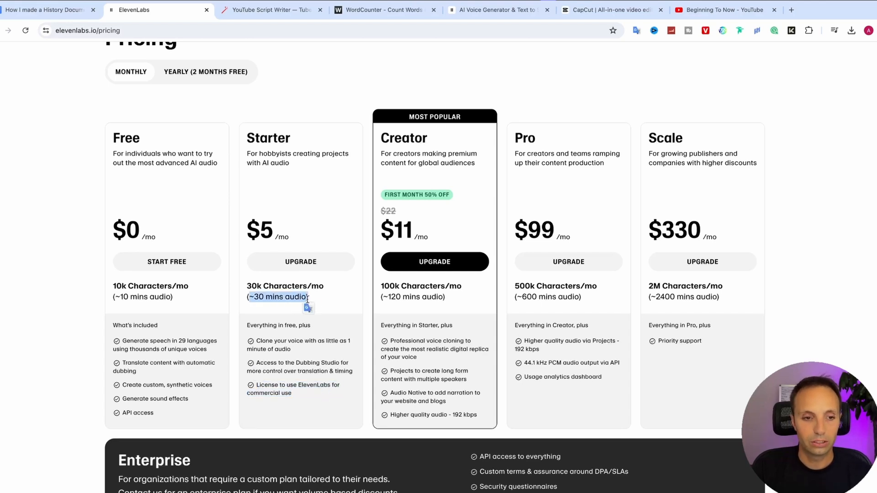
left_click(447, 297)
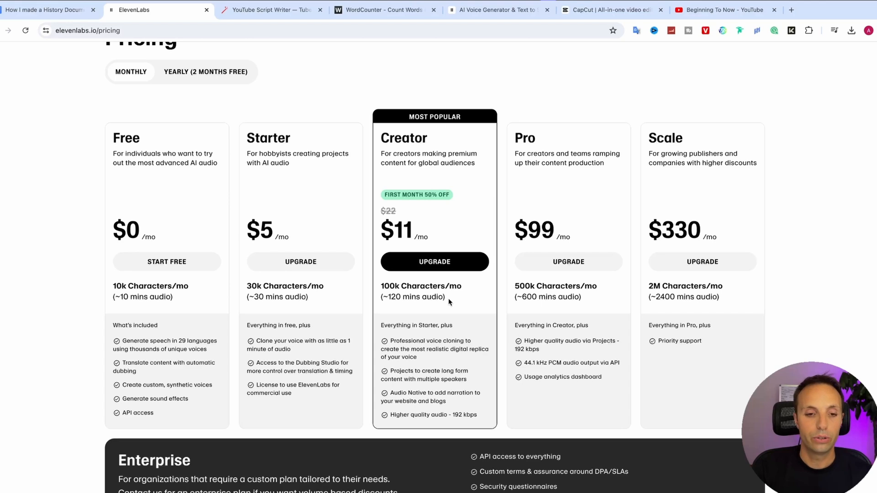
left_click_drag(449, 301, 391, 299)
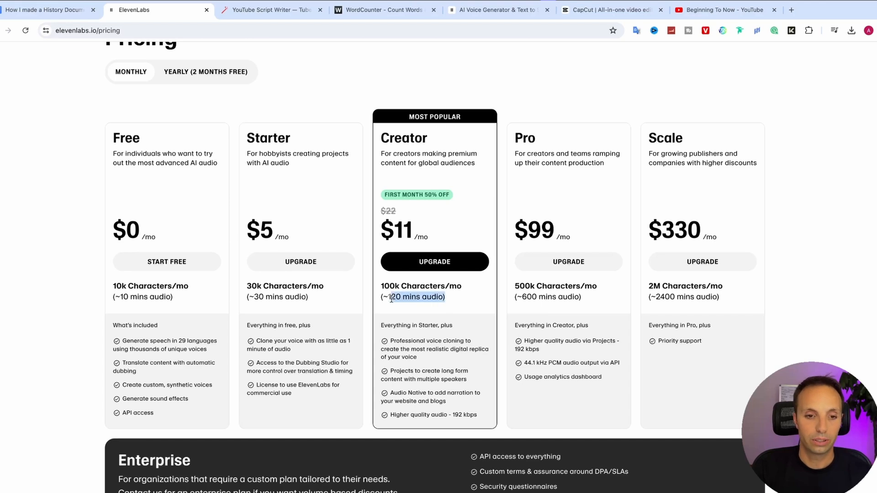
left_click(437, 309)
scroll(320, 330, "up", 1)
scroll(320, 330, "down", 2)
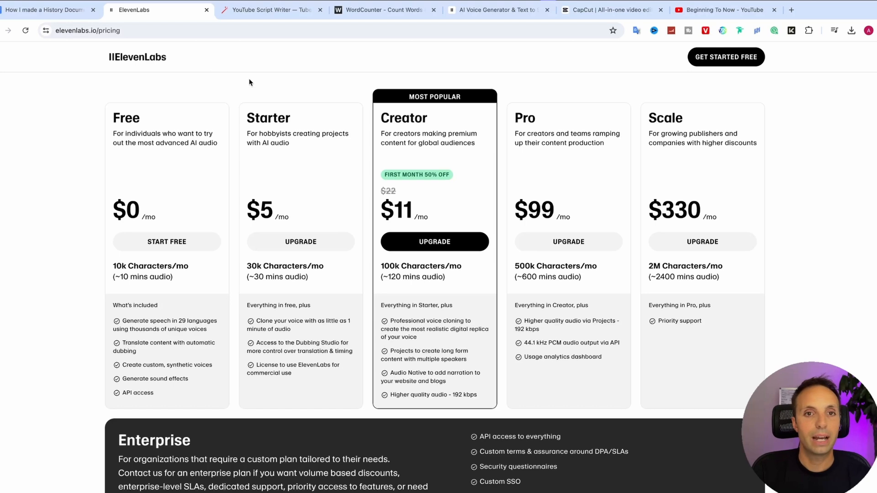
scroll(306, 147, "up", 2)
Bring up the ElevenLabs app, place its browser tab beside the pricing tab, and open the voice library
left_click(498, 10)
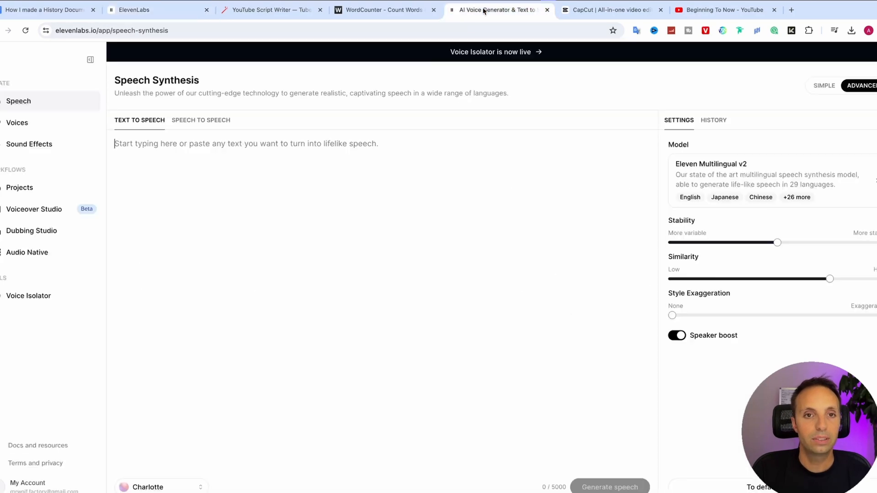
left_click_drag(498, 10, 280, 16)
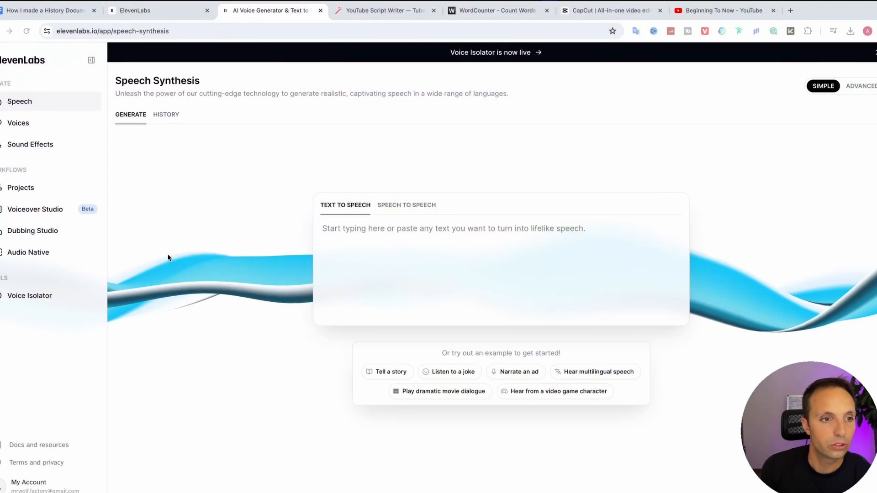
left_click(27, 126)
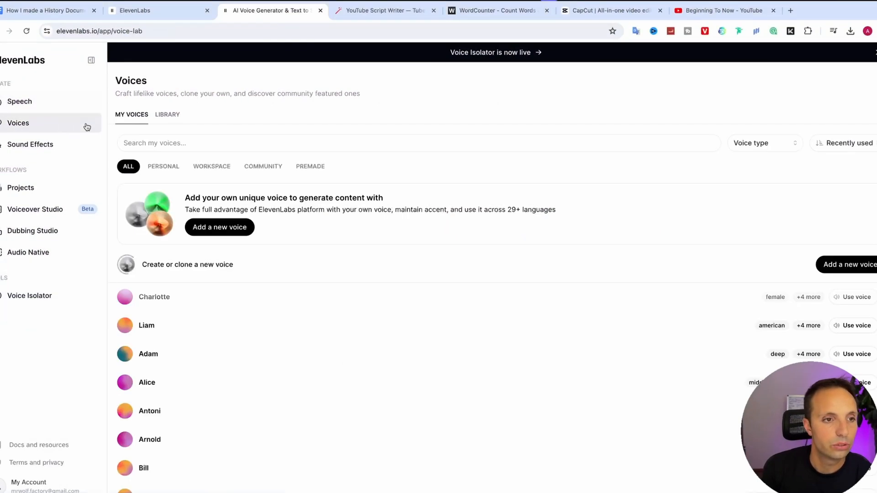
left_click(169, 116)
Browse the weekly top picks in the voice library for narration voices suited to a documentary
scroll(439, 254, "down", 4)
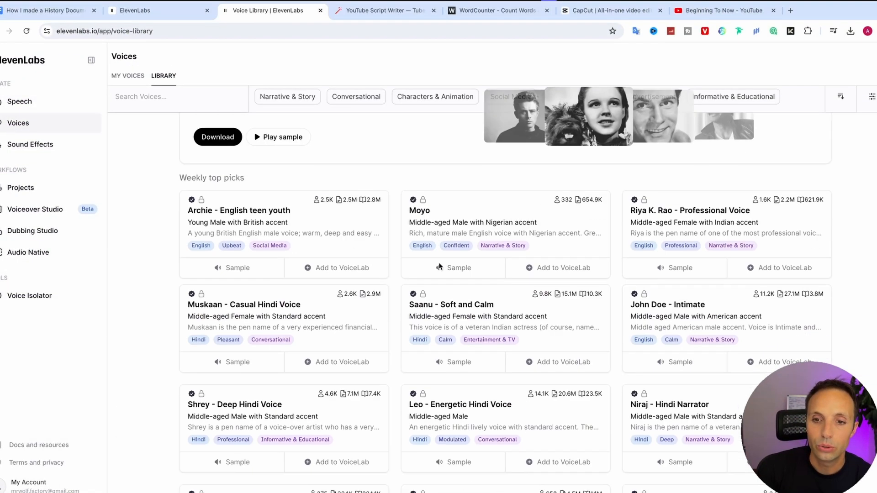
scroll(439, 264, "down", 1)
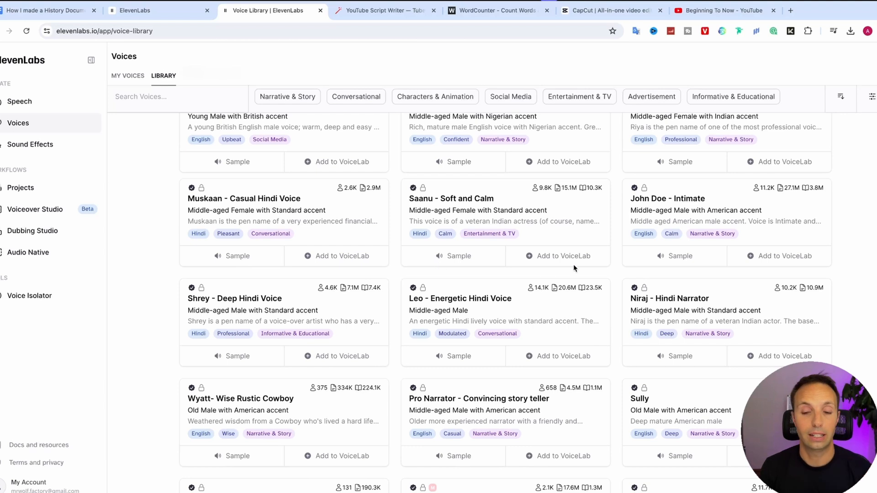
scroll(574, 264, "up", 2)
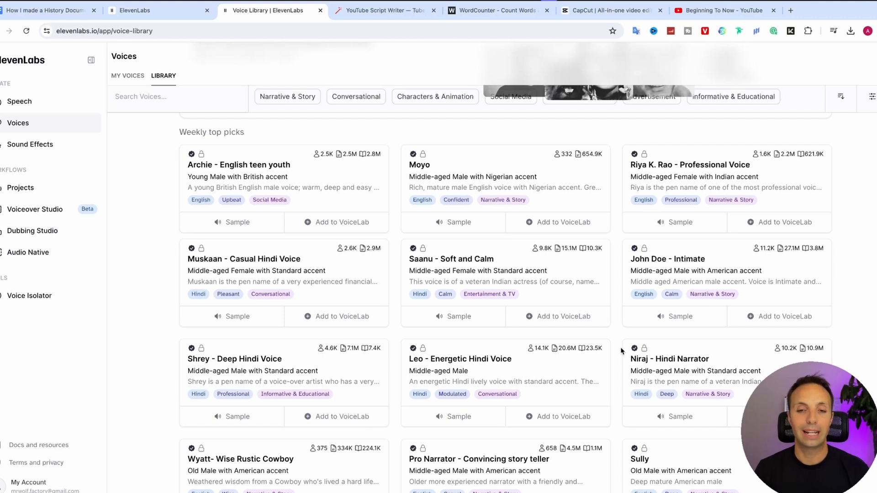
scroll(422, 290, "down", 3)
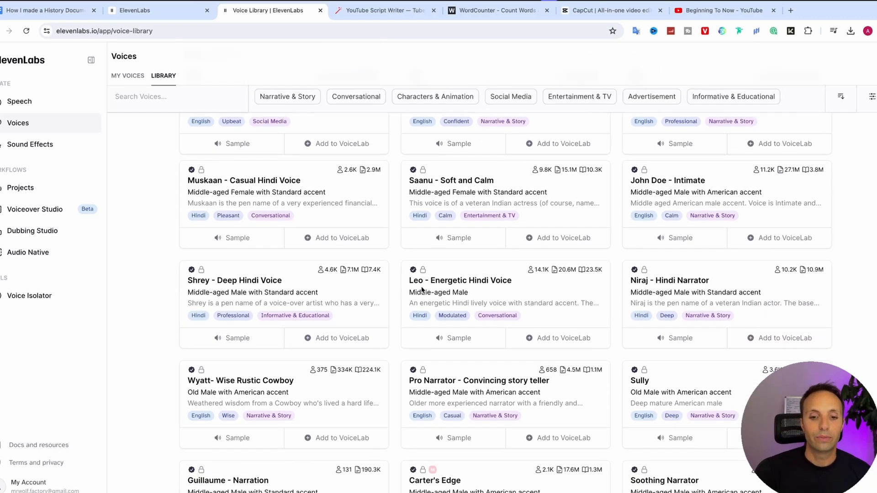
scroll(422, 290, "down", 1)
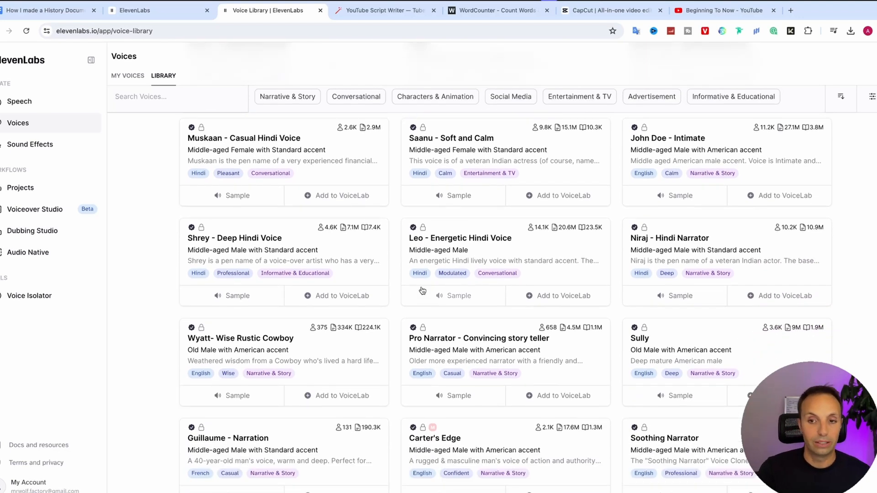
scroll(422, 291, "down", 2)
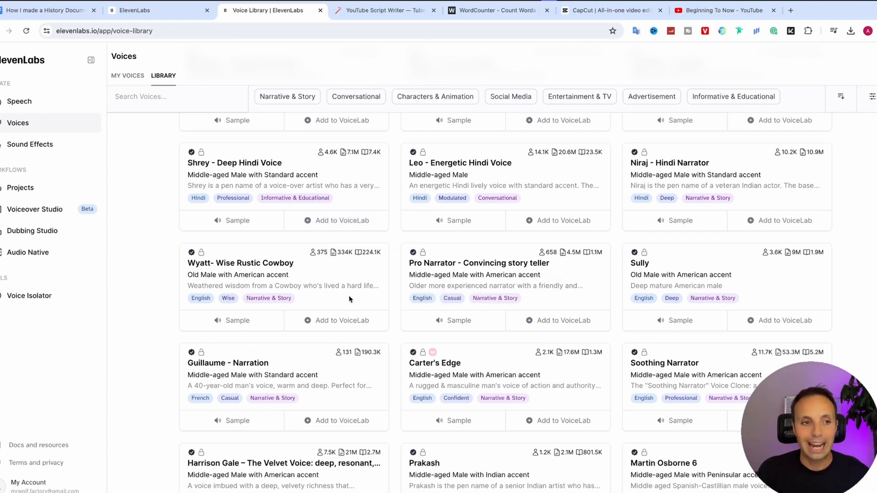
mouse_move(191, 252)
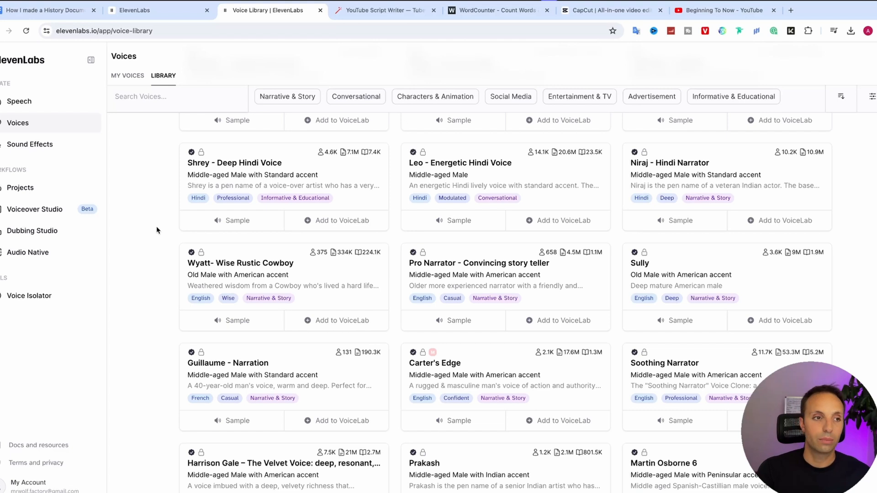
scroll(156, 226, "down", 2)
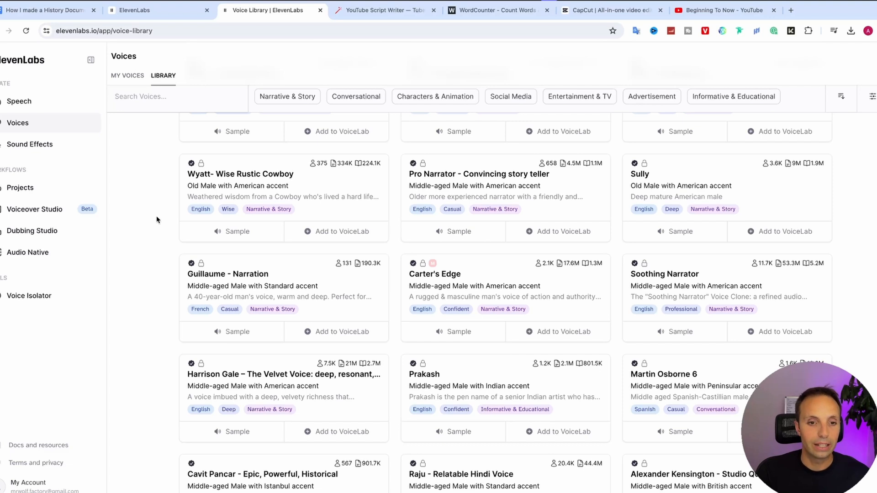
scroll(155, 220, "down", 1)
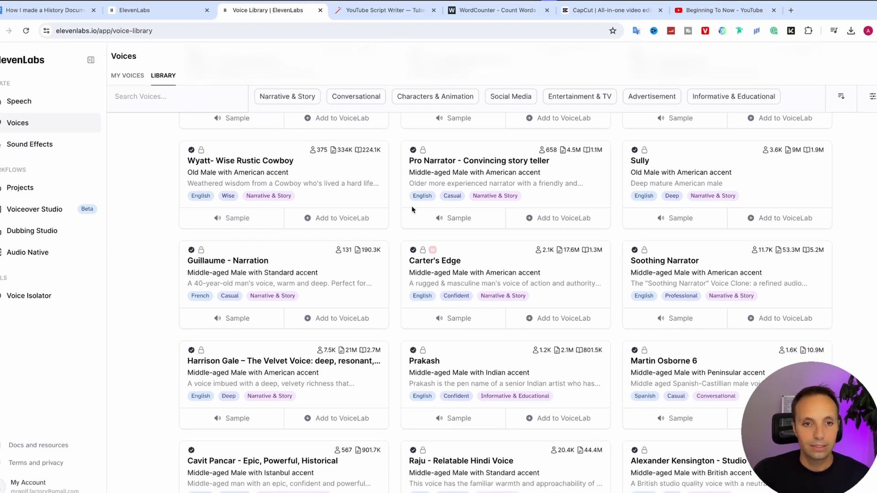
Listen to the samples of the "Pro Narrator - Convincing story teller" and "Soothing Narrator" voices and pause playback
left_click(450, 218)
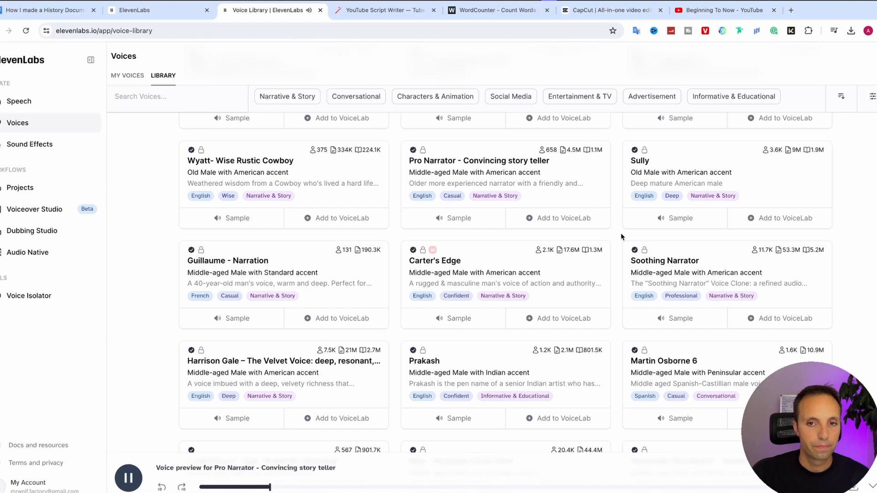
left_click(672, 319)
scroll(588, 381, "down", 3)
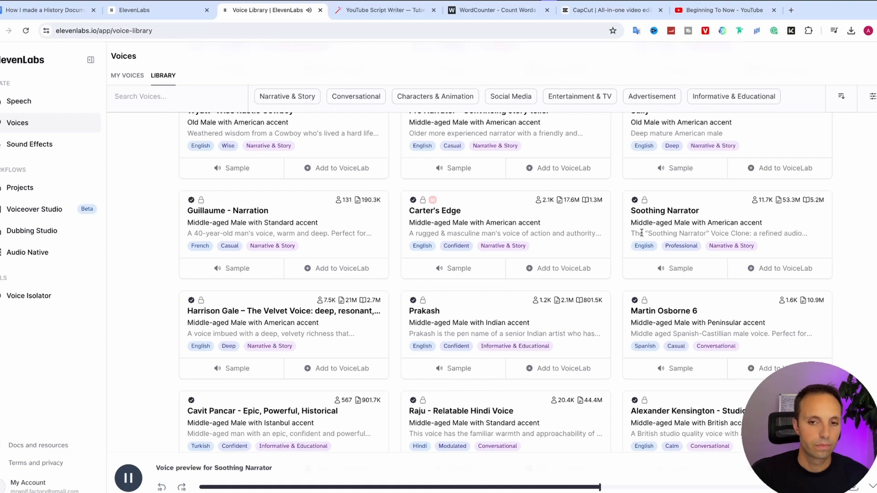
left_click(675, 266)
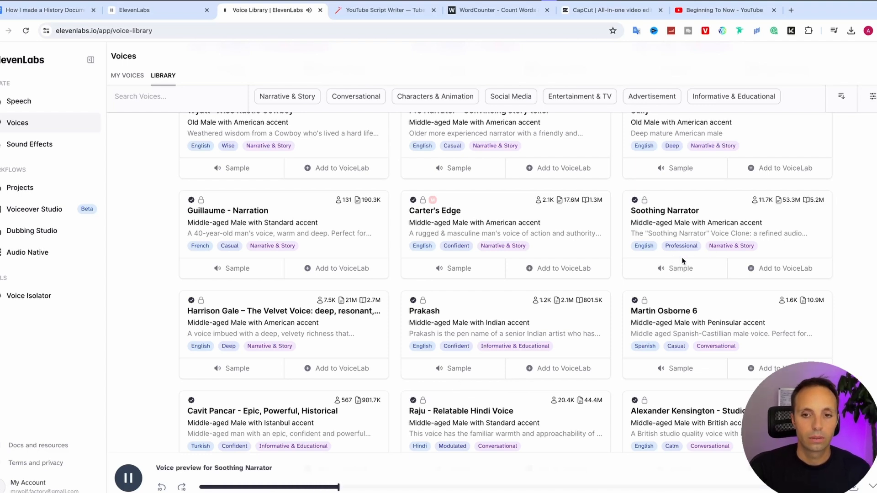
left_click(128, 477)
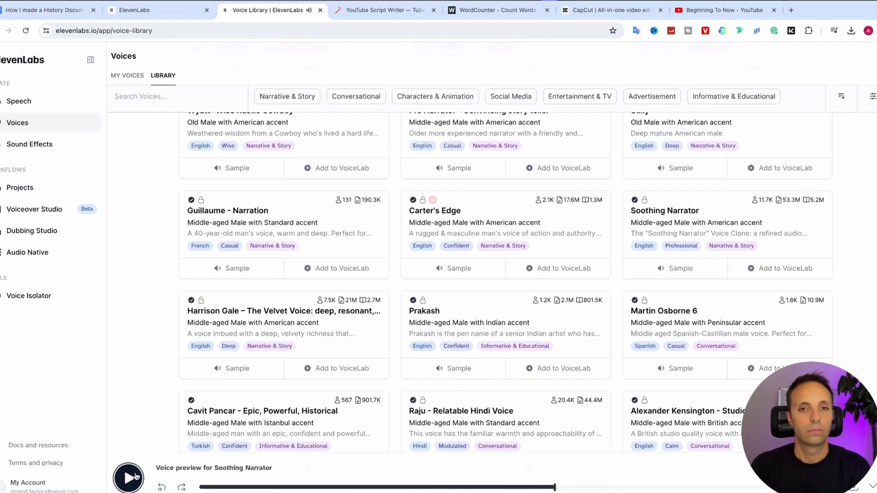
scroll(366, 249, "up", 3)
scroll(366, 248, "up", 10)
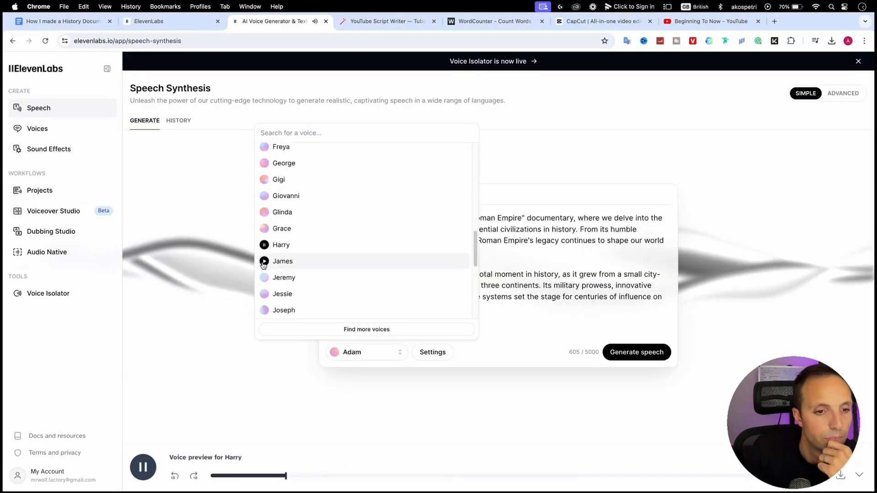
Preview the Bill voice in the Speech Synthesis voice list and choose it for the Roman Empire text
scroll(283, 258, "up", 5)
scroll(284, 256, "down", 2)
left_click(265, 233)
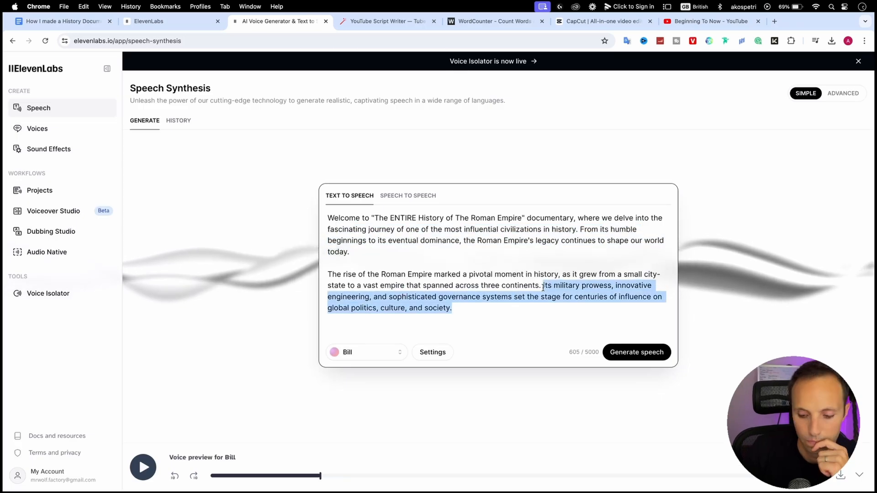
Delete the text's last sentence starting "Its military prowess" and generate the speech
key("BackSpace")
left_click(626, 334)
Lower the voice's Style Exaggeration to nearly None and raise both Stability and Similarity in the speech settings
left_click(432, 334)
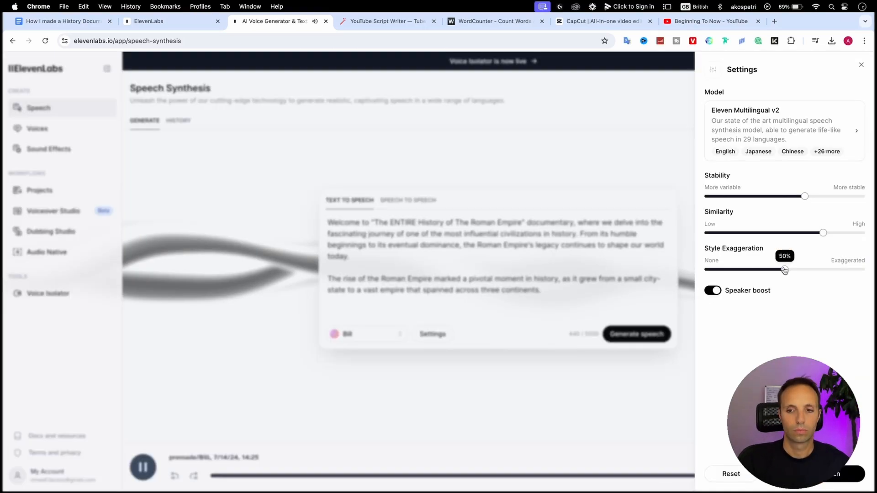
left_click_drag(784, 270, 708, 270)
left_click_drag(804, 197, 841, 196)
left_click_drag(809, 233, 838, 234)
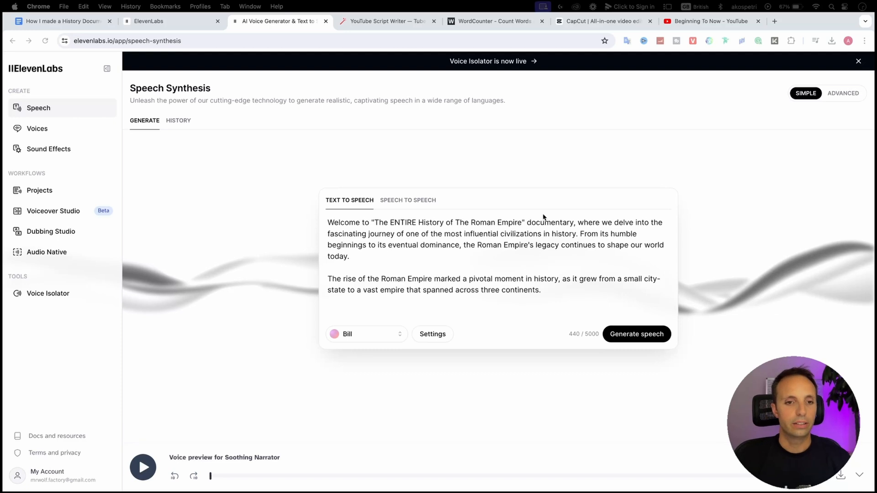
Visit the voice library and return to the Speech Synthesis page
left_click(37, 130)
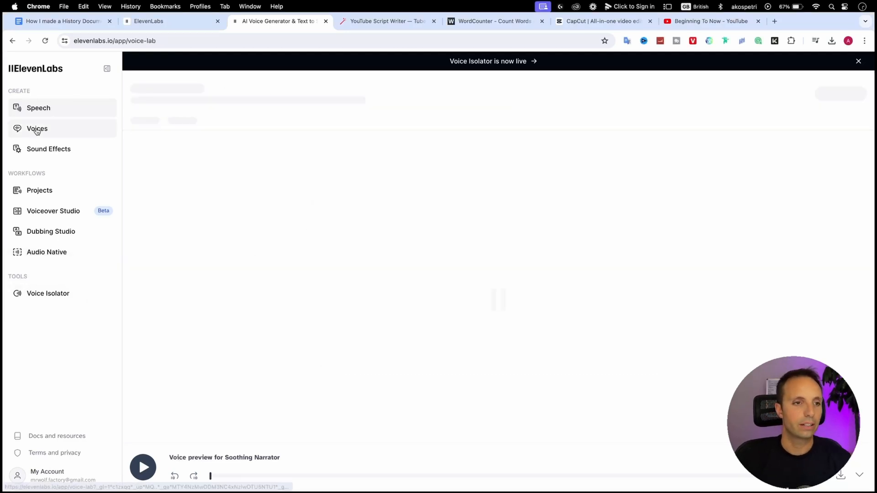
left_click(180, 121)
left_click(44, 110)
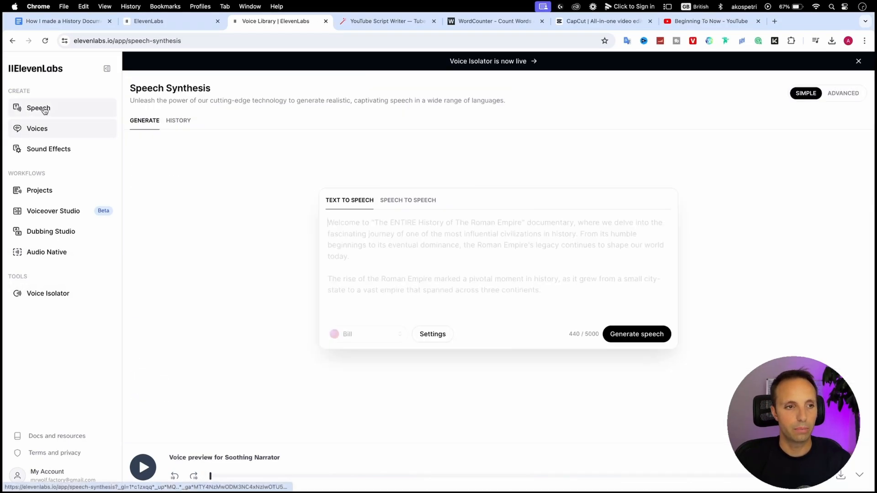
Choose the Soothing Narrator voice for the Roman Empire text and generate the speech
left_click(177, 120)
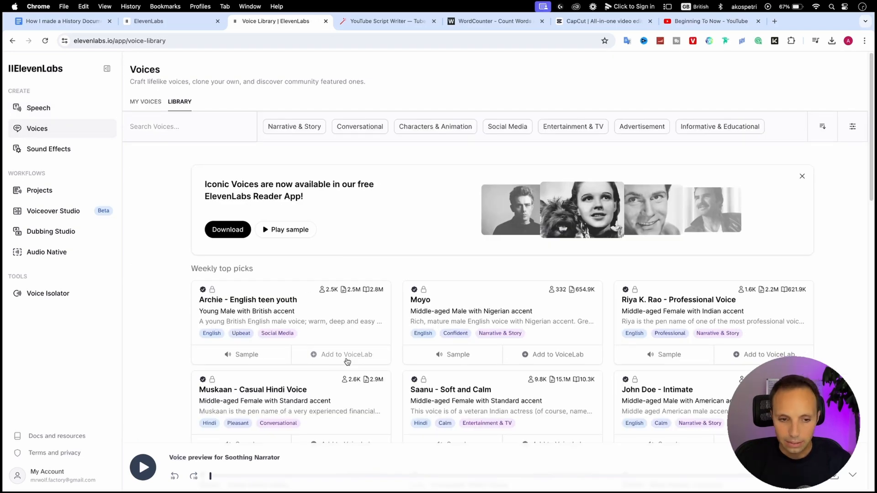
left_click(43, 109)
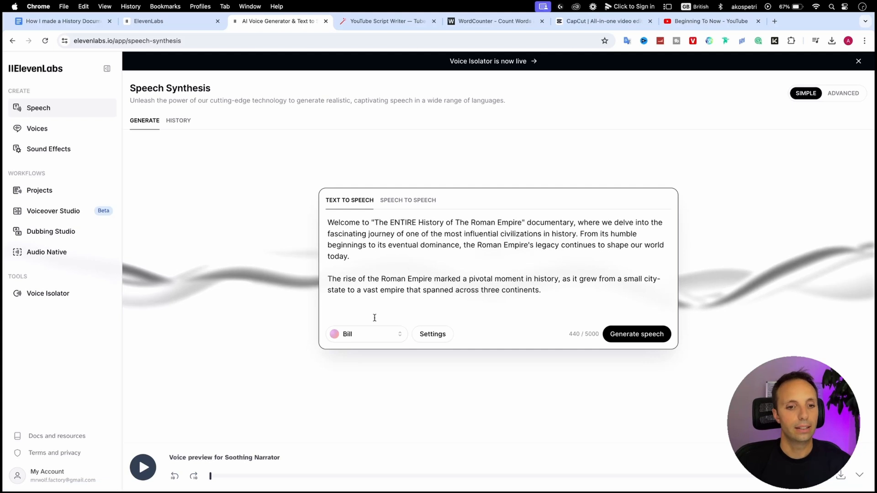
left_click(397, 339)
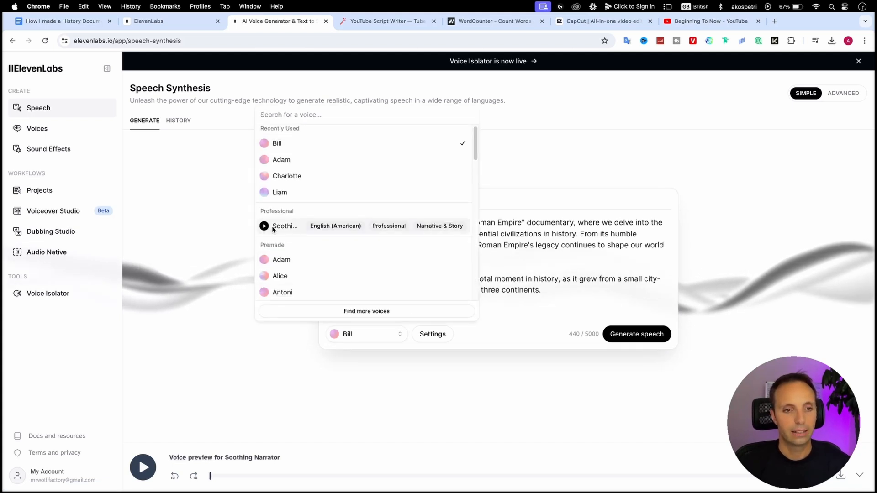
left_click(292, 226)
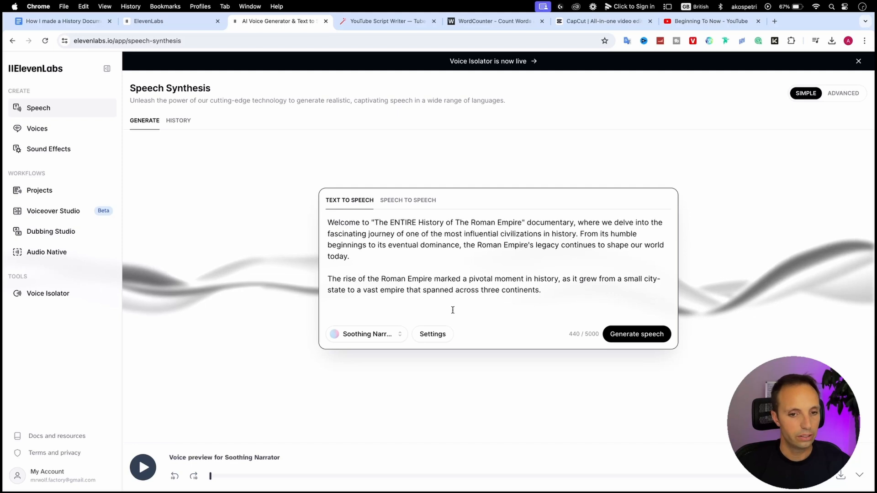
left_click(647, 341)
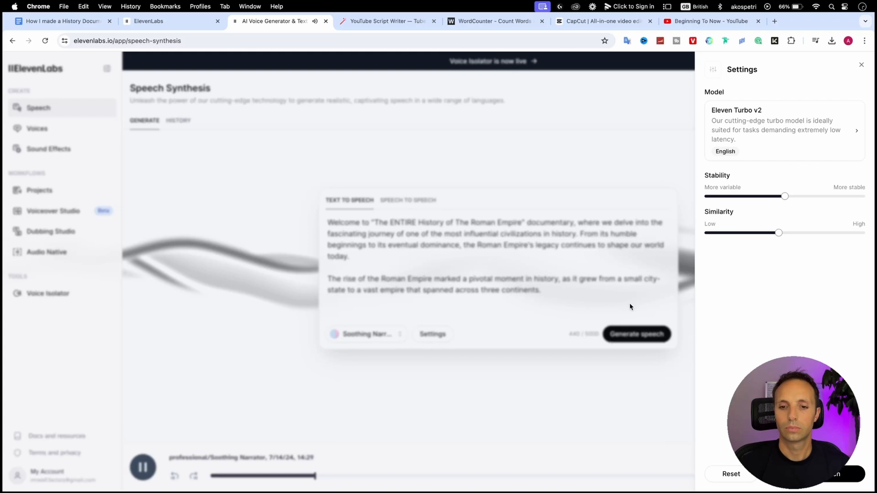
left_click(631, 306)
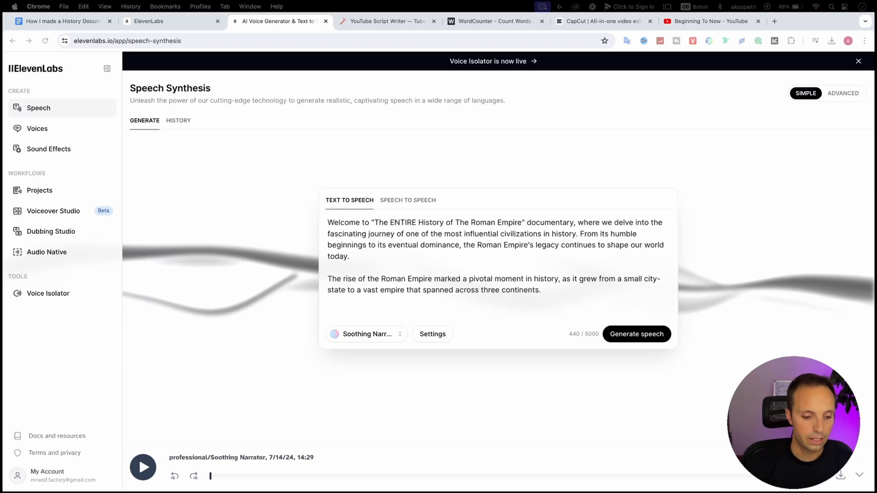
Switch to the Word script and highlight in yellow the text from "Introduction:" through "spanned across three continents."
key("ctrl+Right")
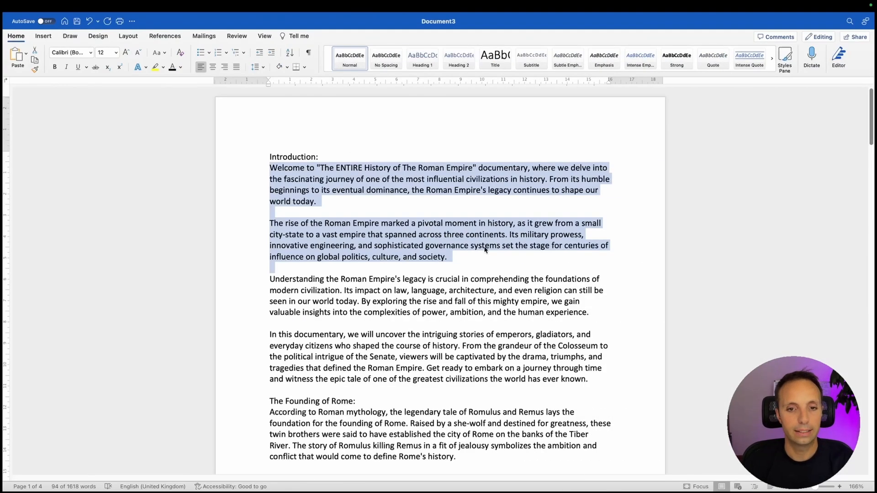
left_click(489, 264)
key("ctrl+Left")
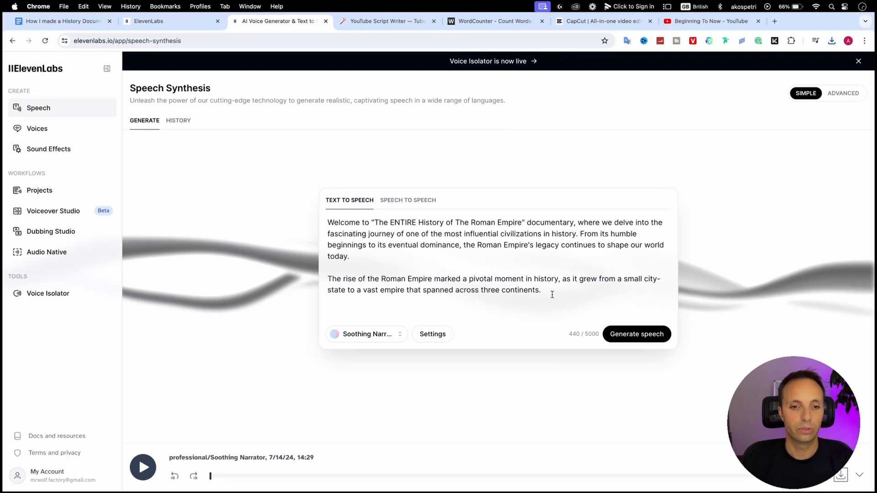
key("ctrl+Right")
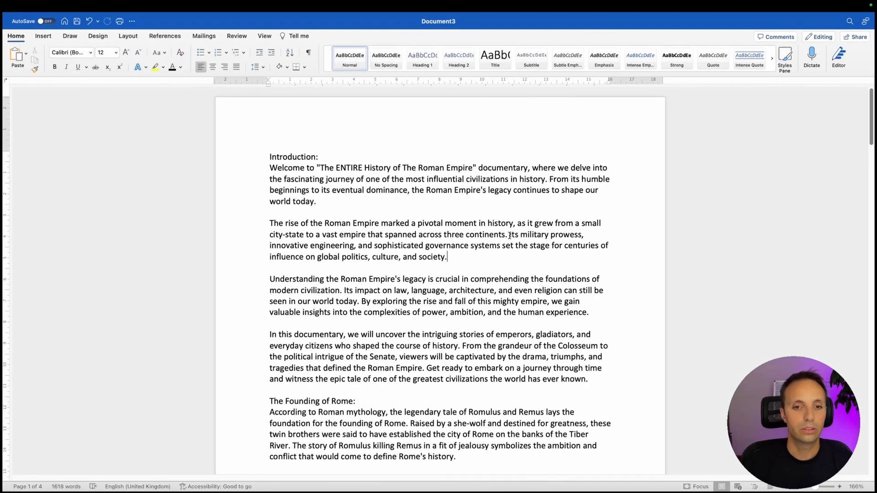
left_click_drag(509, 235, 257, 158)
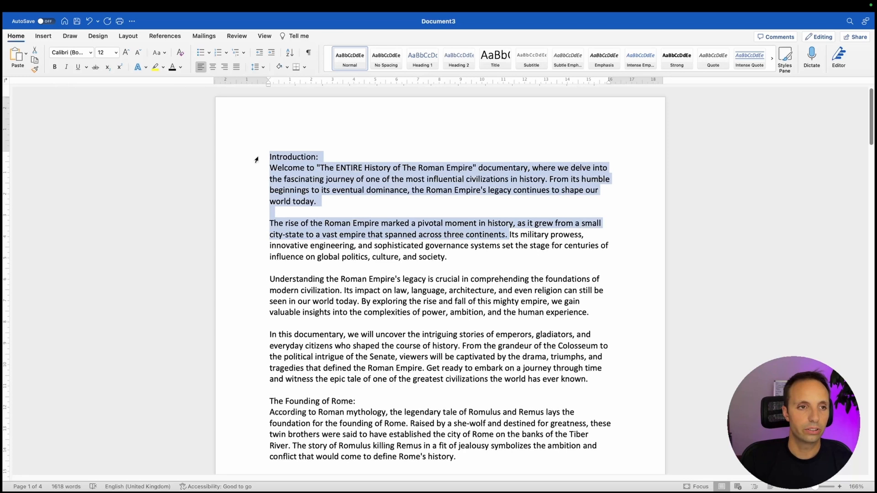
left_click(156, 67)
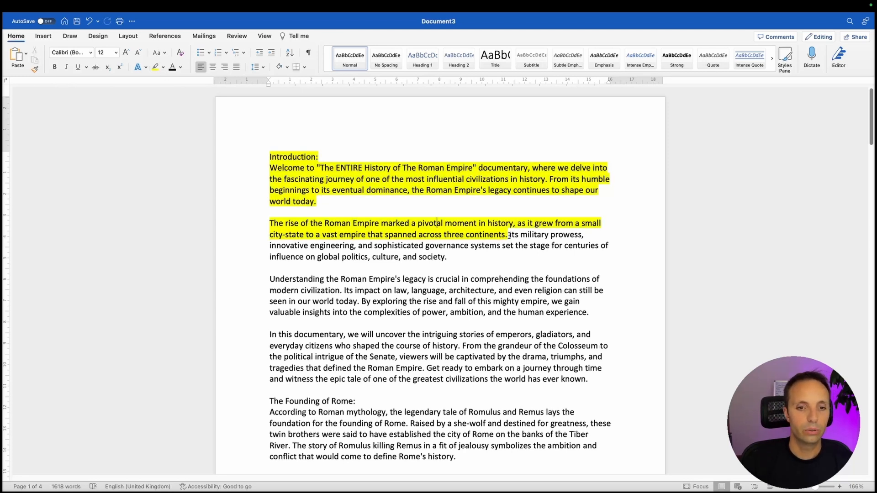
Copy the next script passage, from "Its military prowess" through "the foundations of modern civilization."
left_click_drag(513, 237, 524, 259)
left_click_drag(374, 287, 342, 295)
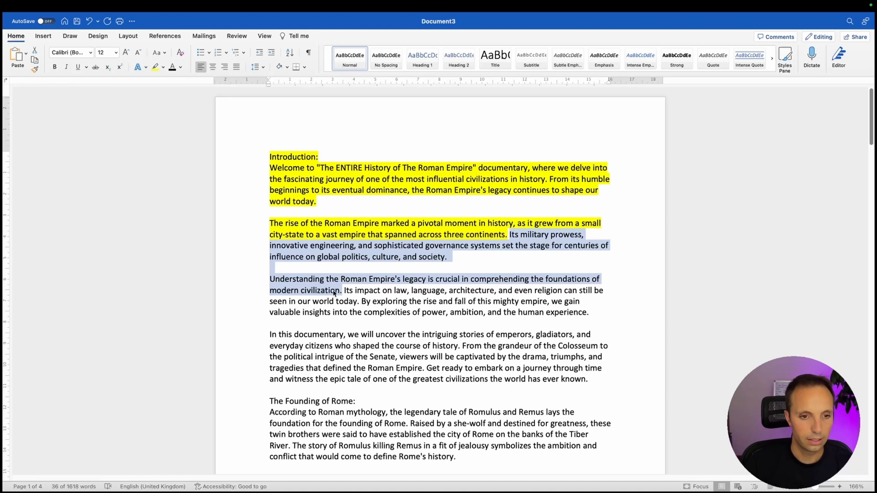
right_click(334, 293)
left_click(365, 284)
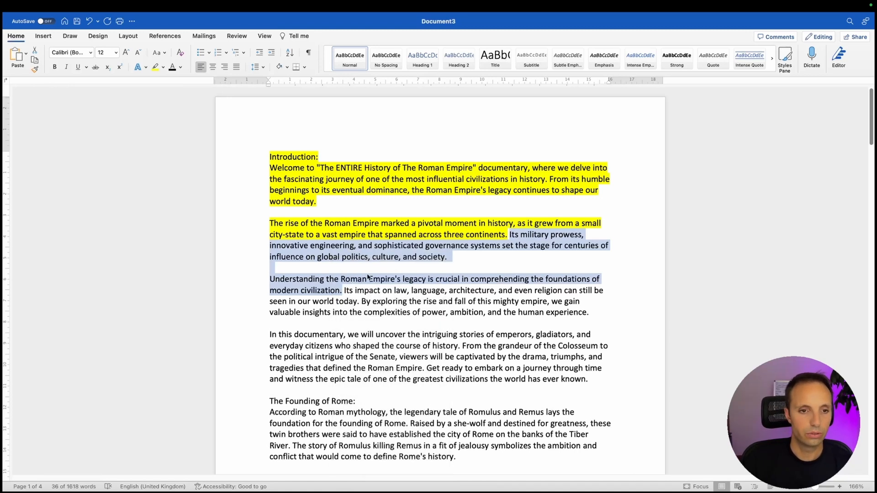
Replace the text in ElevenLabs with the copied script passage and generate its speech
key("ctrl+Right")
left_click_drag(542, 291, 300, 212)
right_click(340, 224)
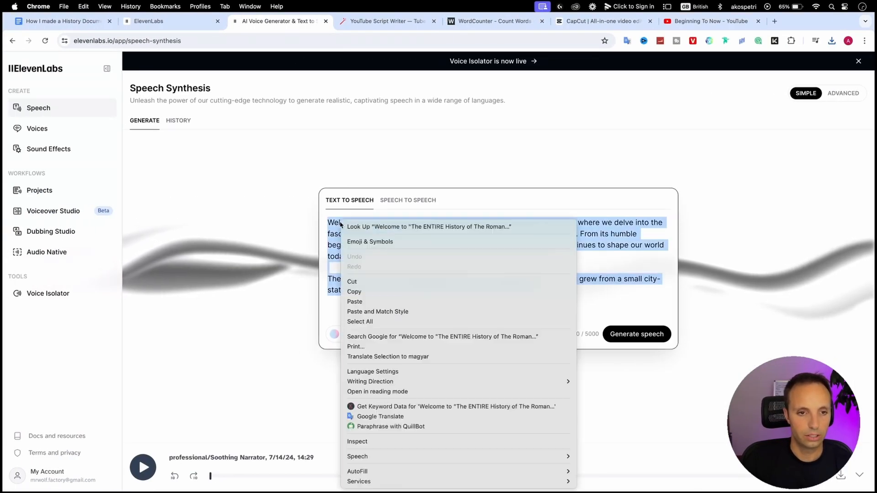
left_click(355, 301)
left_click(633, 326)
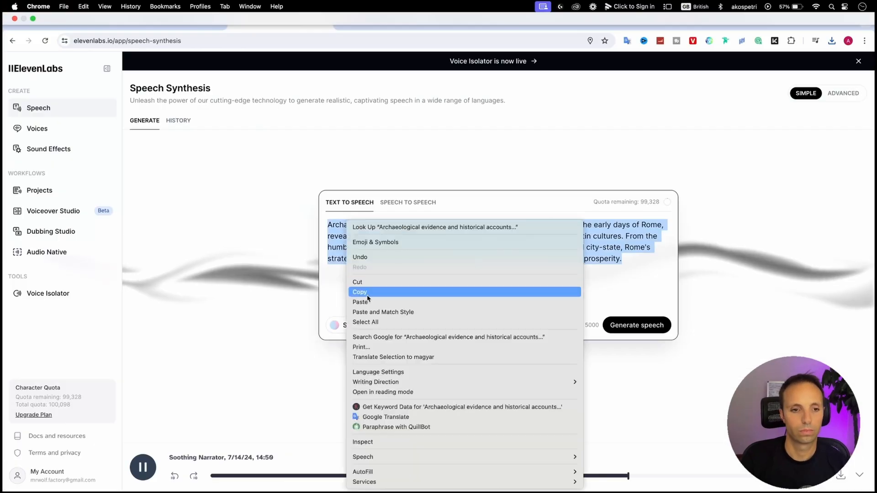
left_click(366, 292)
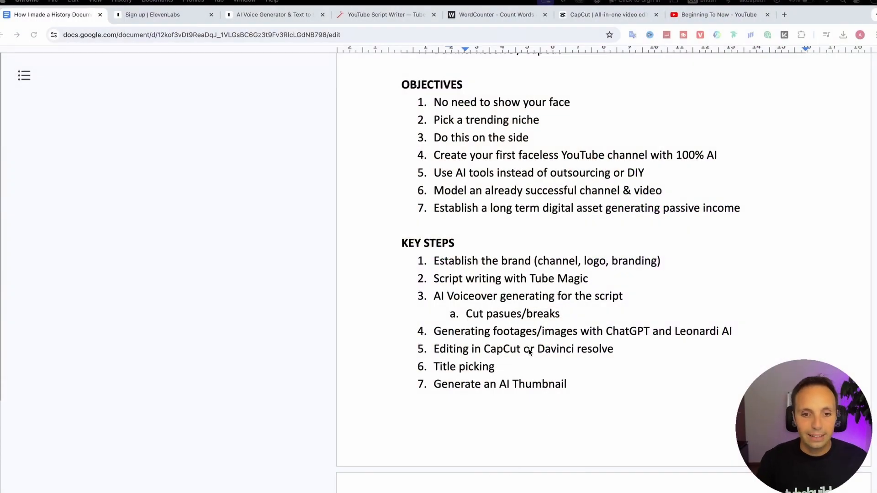
Correct the misspelled "pasues" to "pause" in the voiceover sub-item under Key Steps in the Google Docs plan
left_click(522, 315)
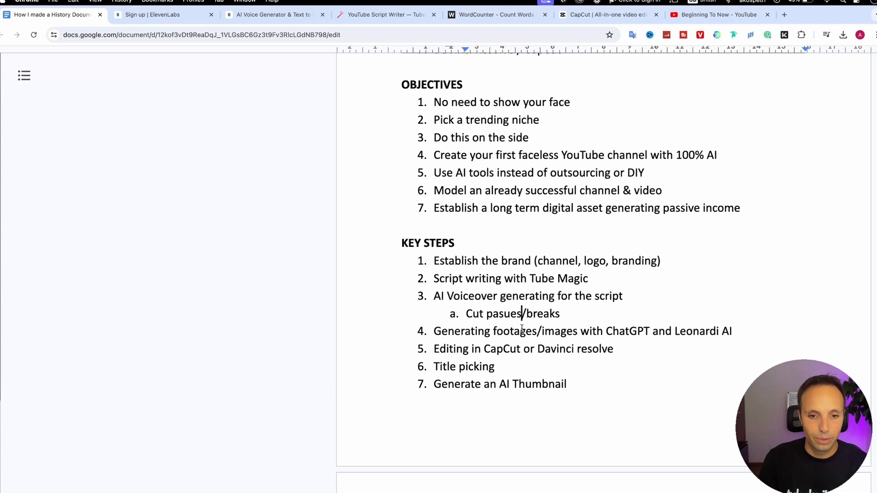
key("BackSpace")
key("BackSpace")
type("us")
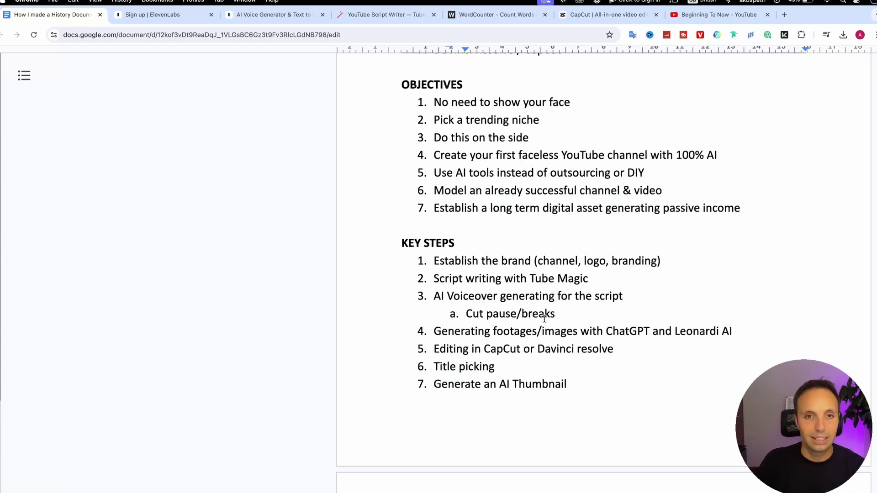
Look over the CapCut website's home page and switch to the CapCut desktop app's project 0714 (2)
left_click(612, 15)
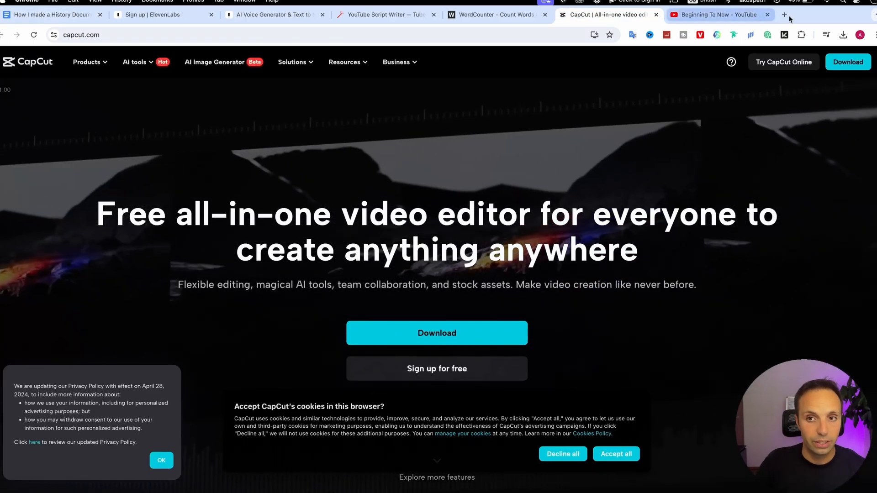
scroll(308, 285, "down", 2)
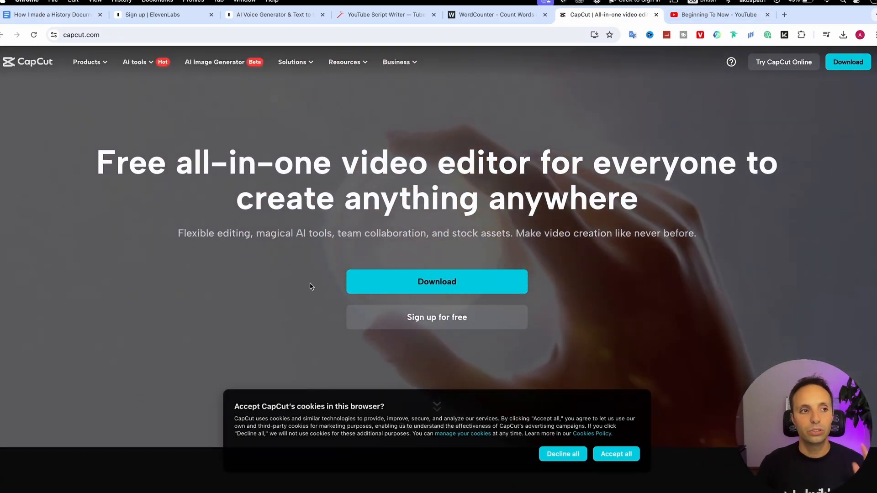
scroll(307, 288, "up", 2)
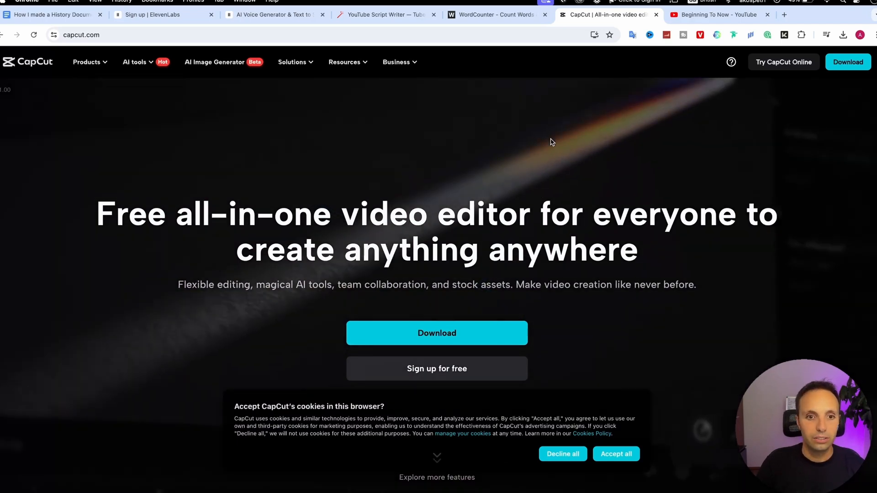
key("ctrl+Left")
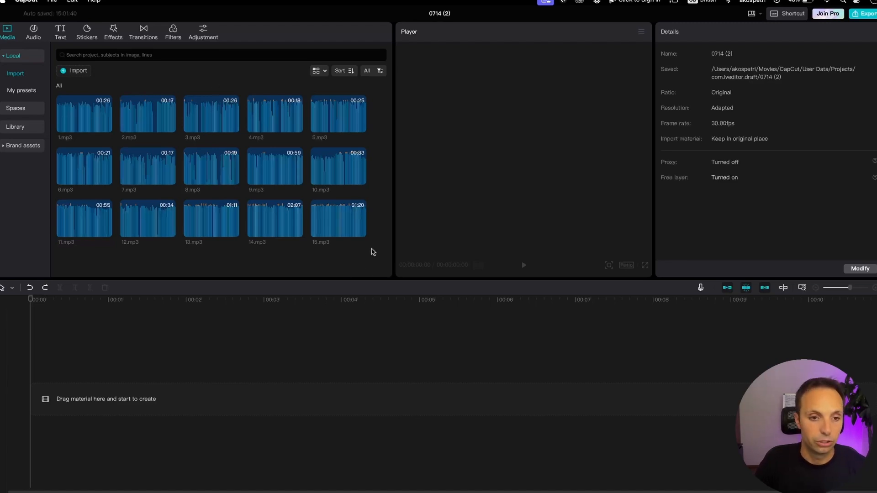
left_click_drag(373, 252, 68, 84)
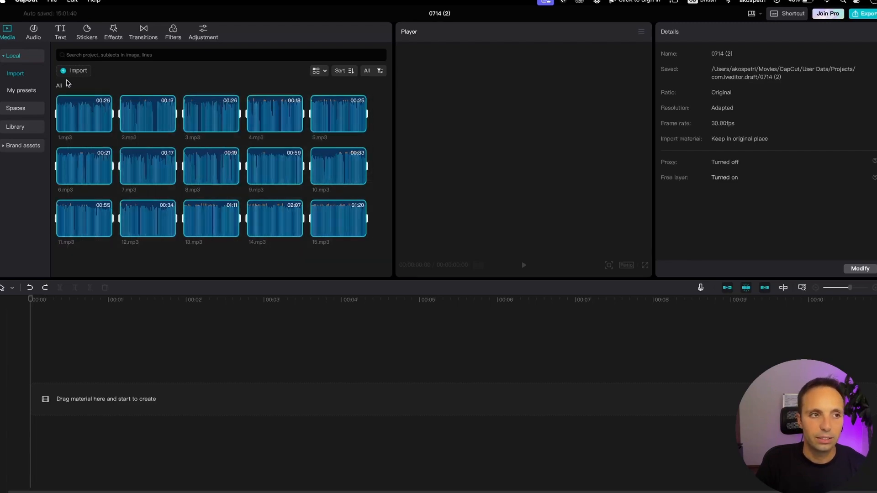
left_click(52, 1)
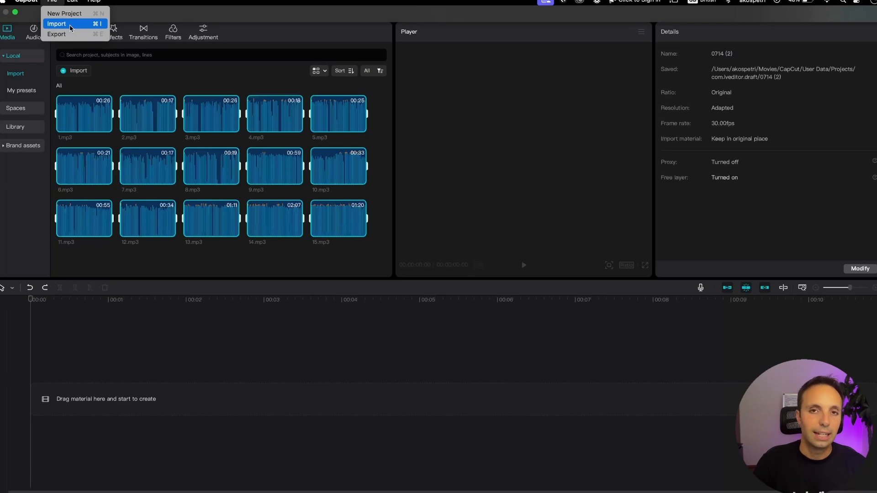
left_click(366, 252)
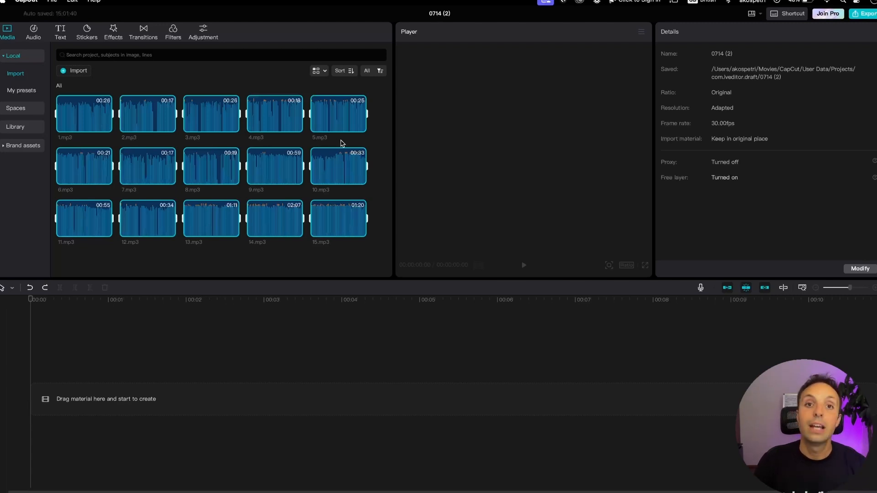
mouse_move(358, 234)
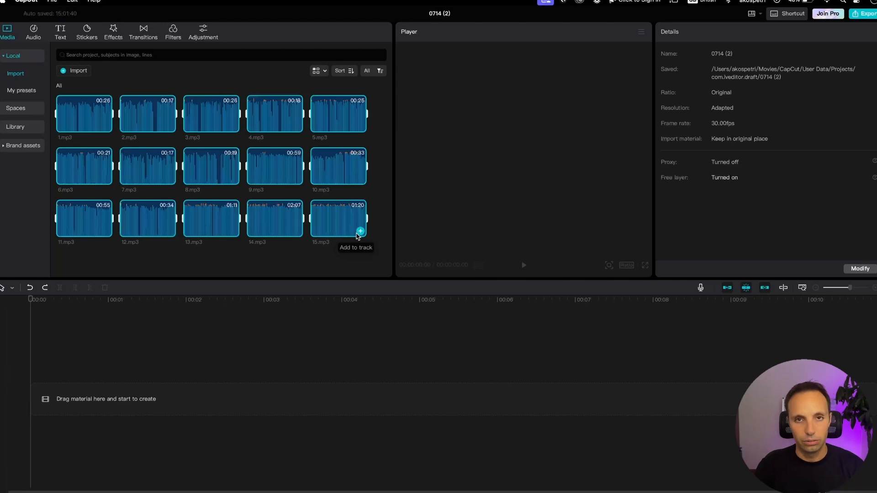
left_click(336, 254)
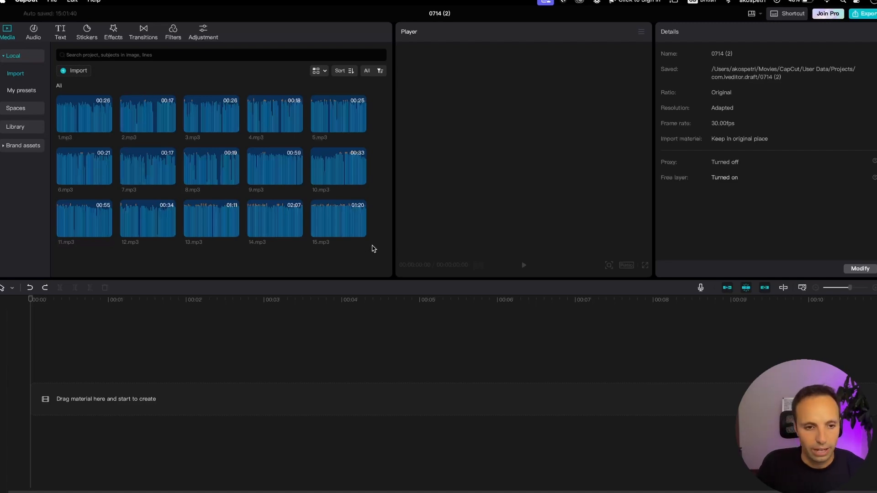
Add all the imported voiceover clips, 1.mp3 to 15.mp3, to the timeline in sequence
left_click_drag(374, 249, 77, 389)
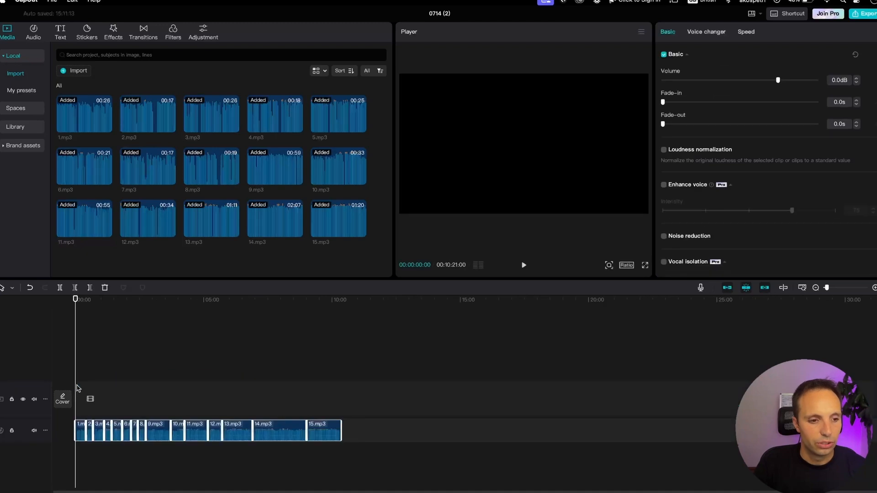
scroll(121, 386, "up", 2)
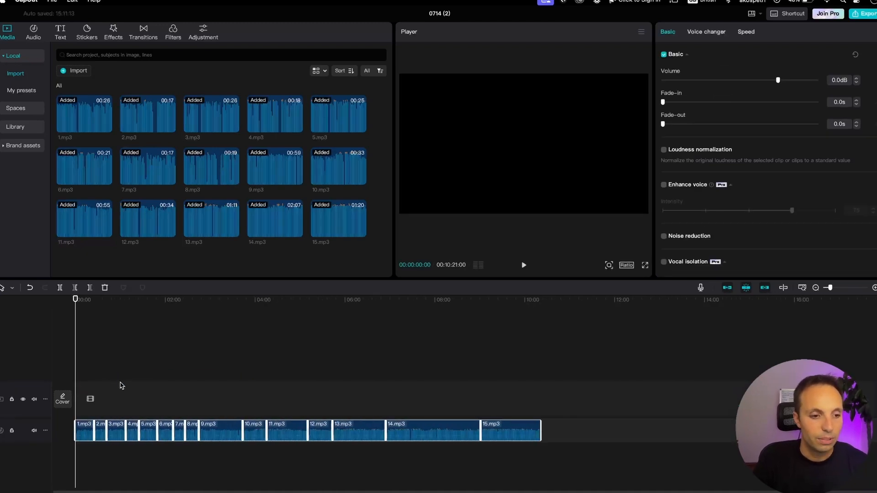
scroll(122, 386, "up", 6)
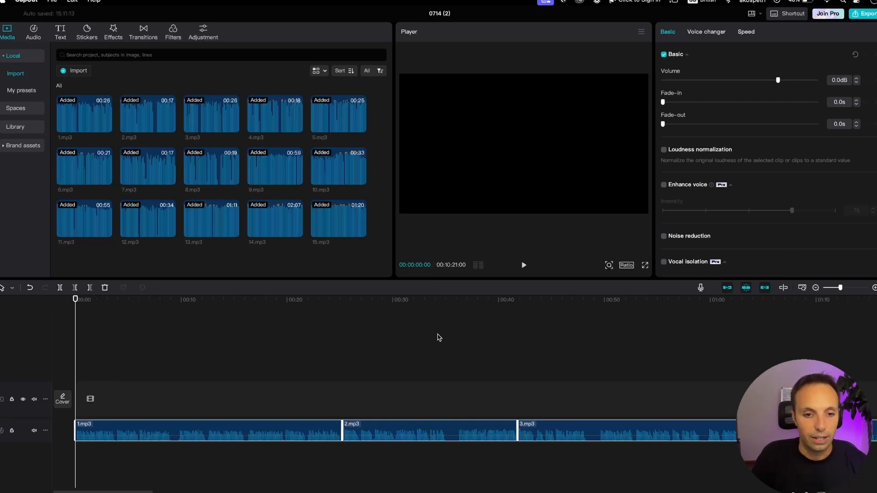
Play the voiceover from about 31 seconds, inside the 2.mp3 clip, to hear the pause between its sentences
left_click(414, 301)
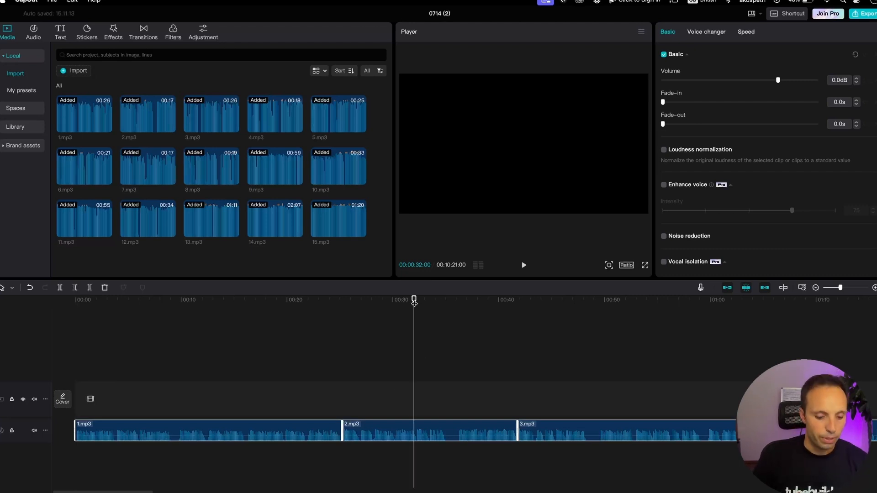
left_click(386, 301)
left_click(414, 301)
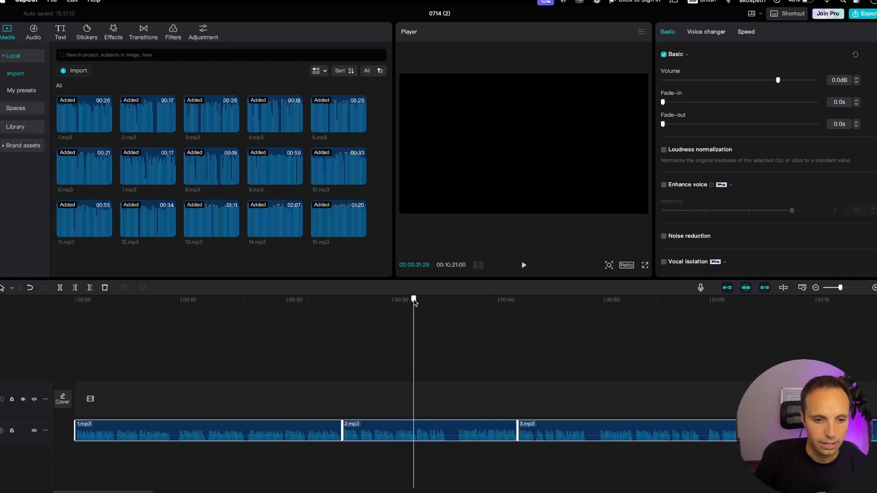
left_click(393, 300)
left_click(410, 300)
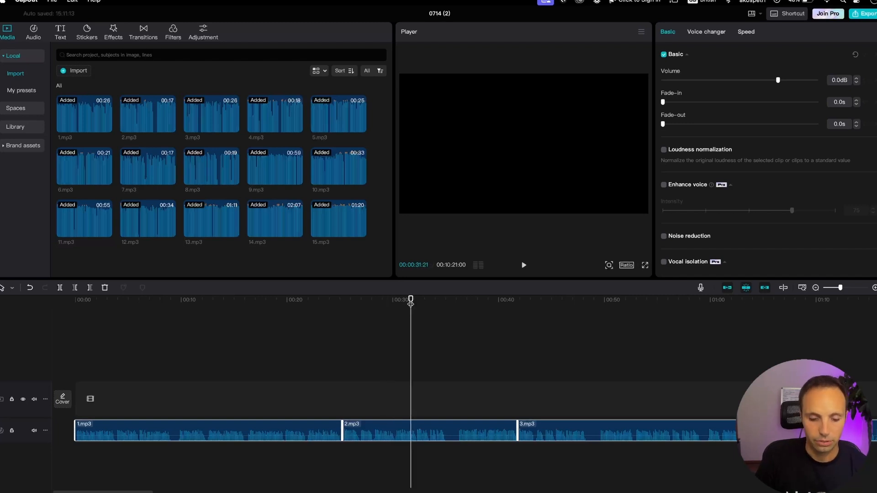
key("space")
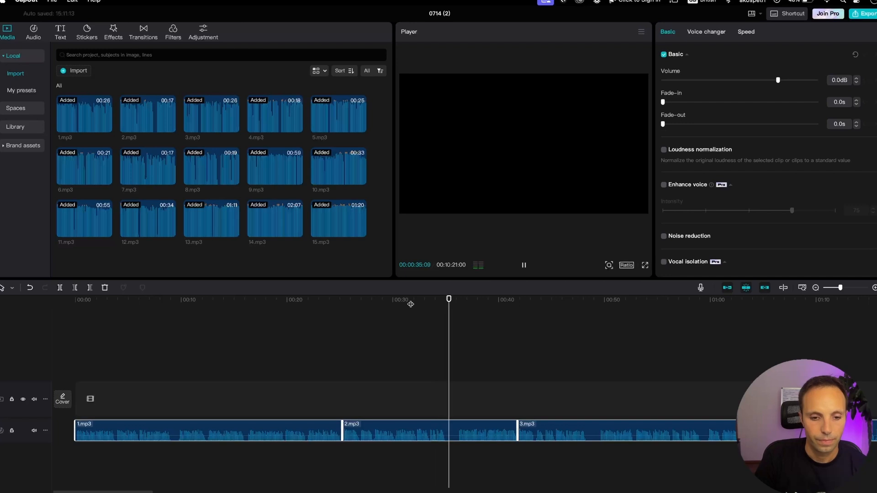
key("space")
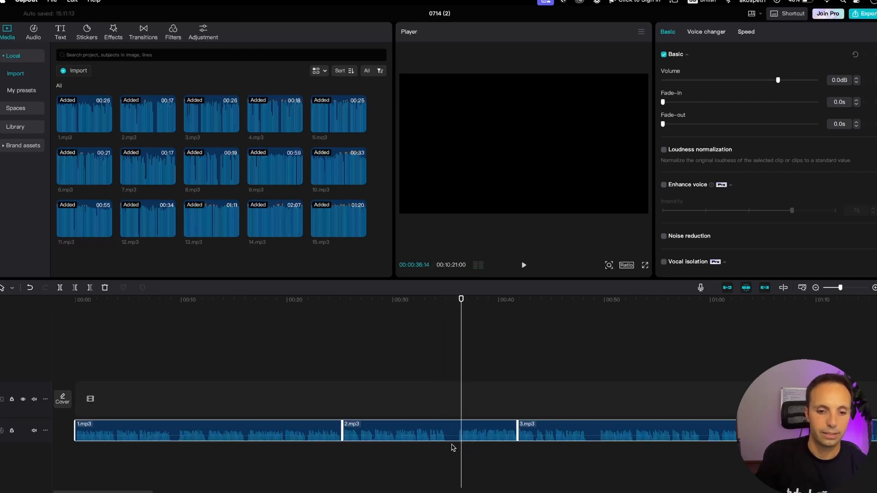
Cut the silent pause out of the 2.mp3 clip between 00:00:35:00 and 00:00:36:10
left_click_drag(463, 308, 446, 301)
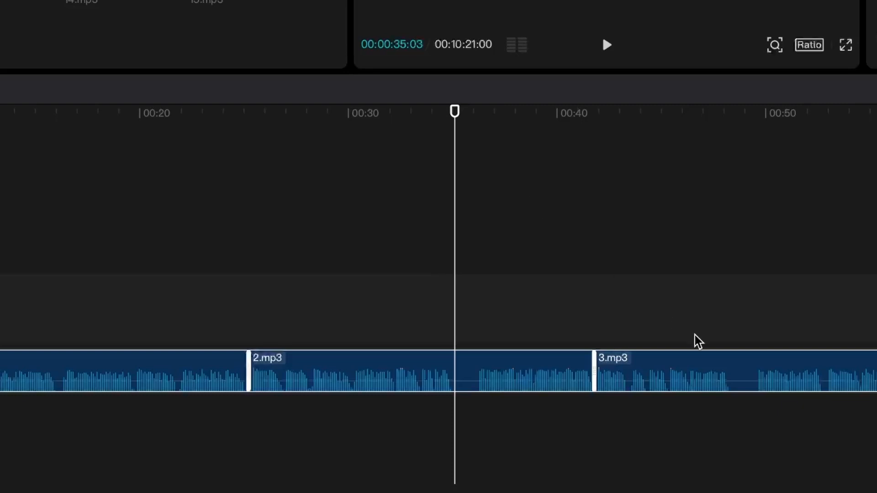
left_click(729, 97)
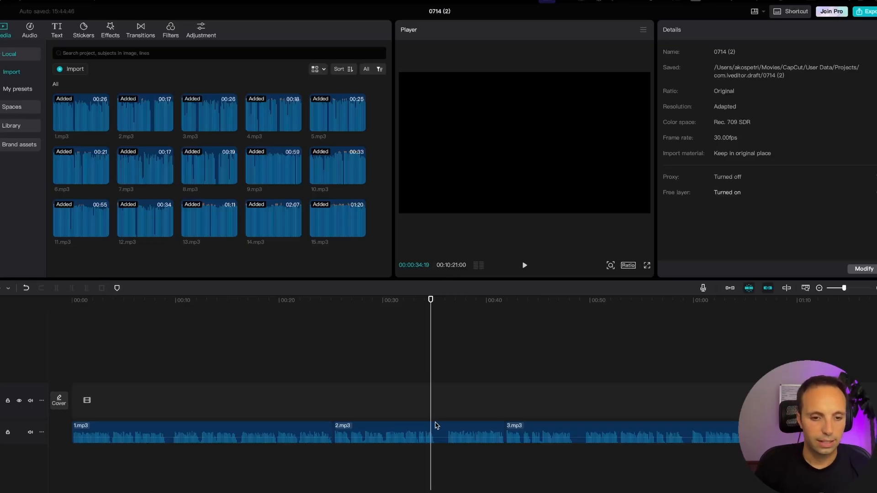
left_click(436, 305)
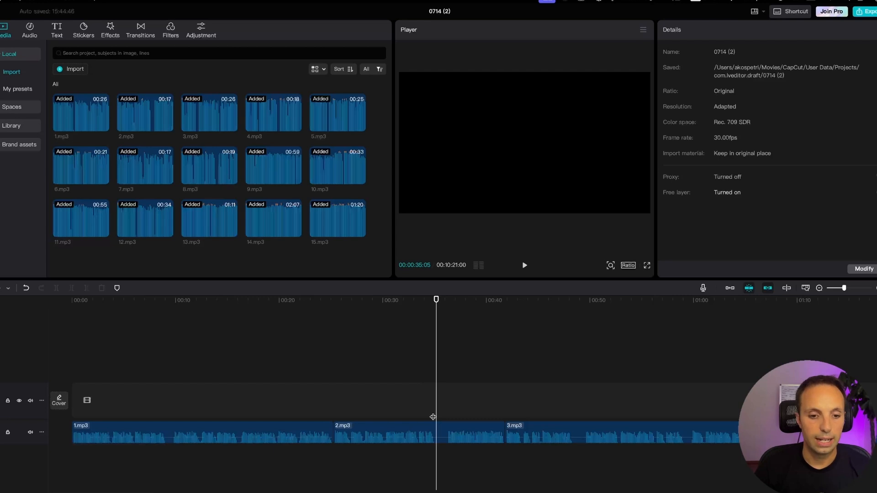
left_click(439, 436)
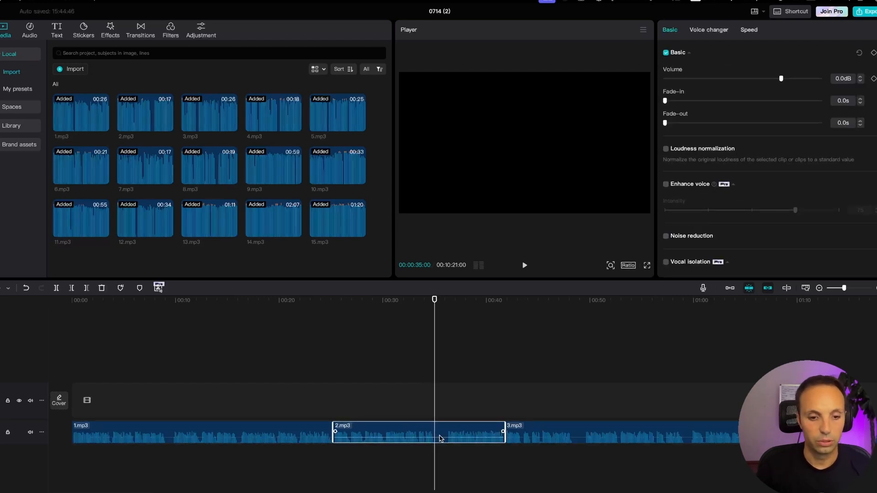
key("ctrl+b")
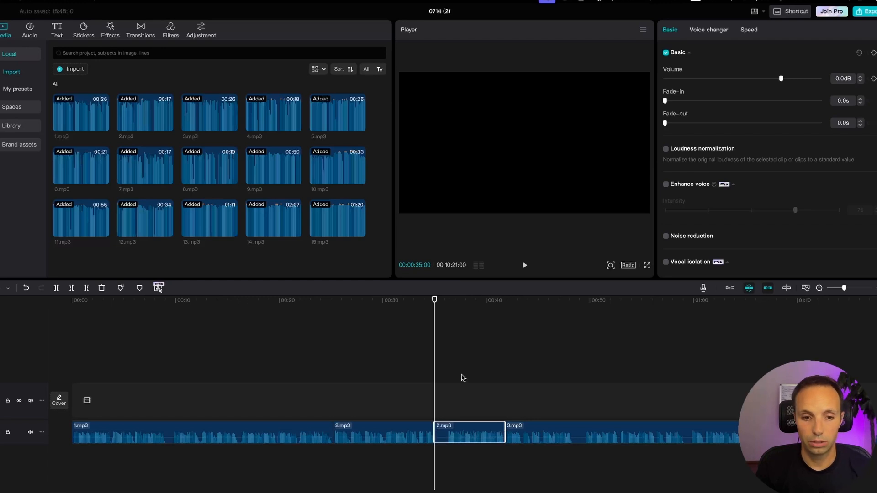
left_click(451, 305)
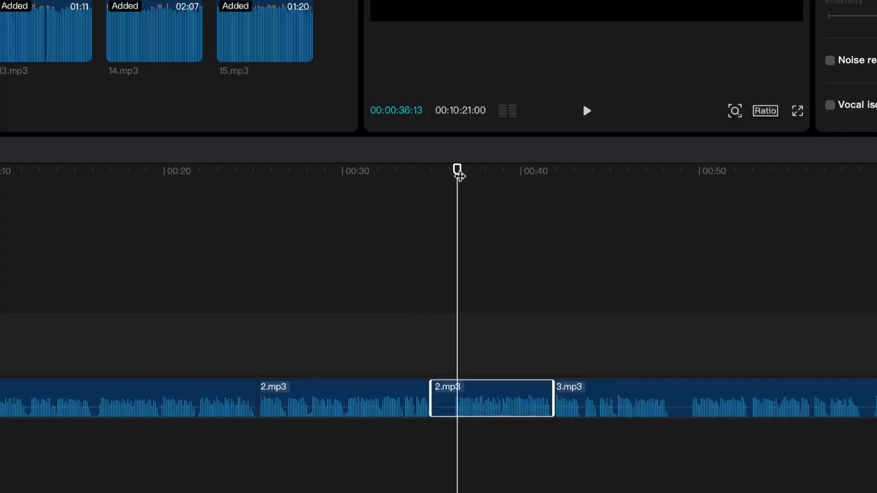
key("ctrl+b")
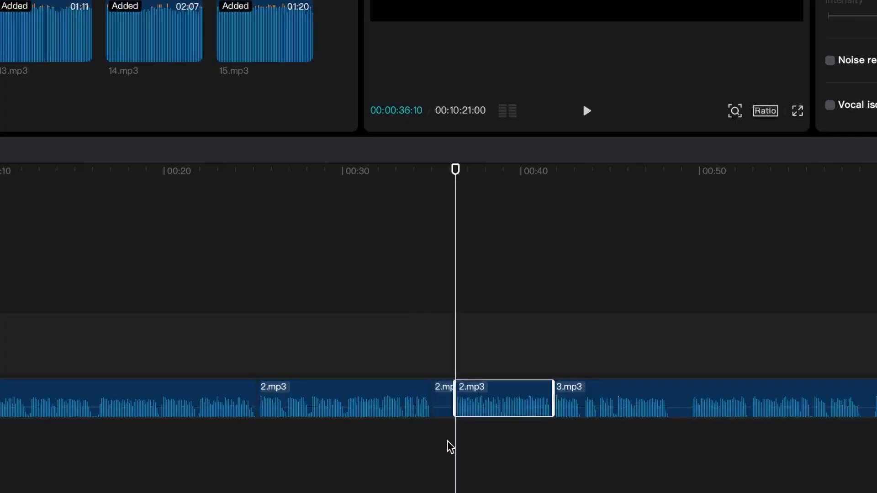
left_click(446, 413)
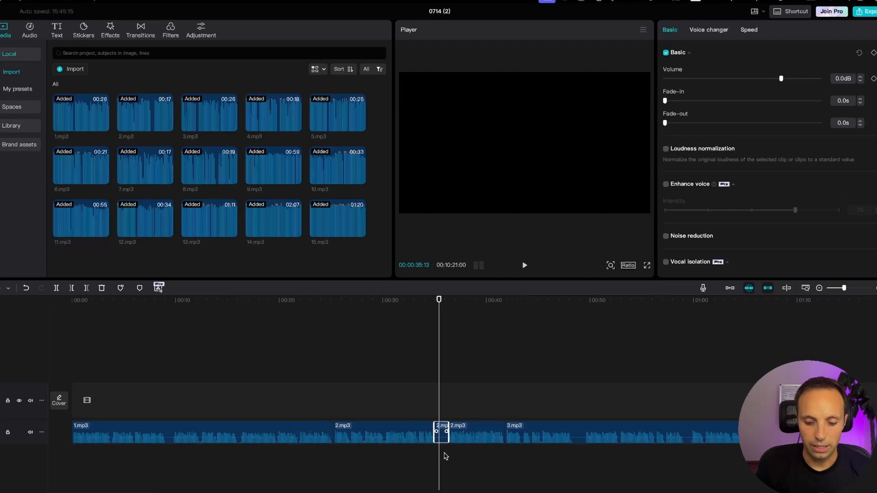
key("Delete")
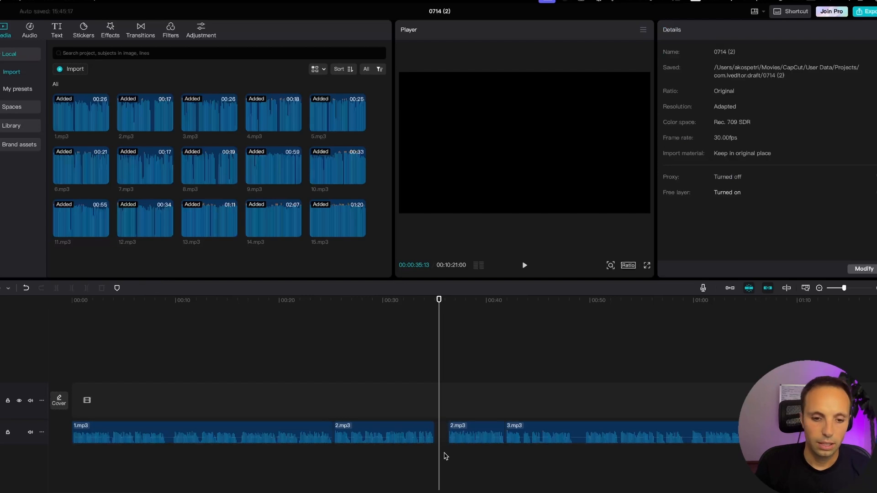
Close the gaps by moving the rest of 2.mp3 against its first part and 3.mp3 directly behind it
left_click_drag(487, 430, 470, 430)
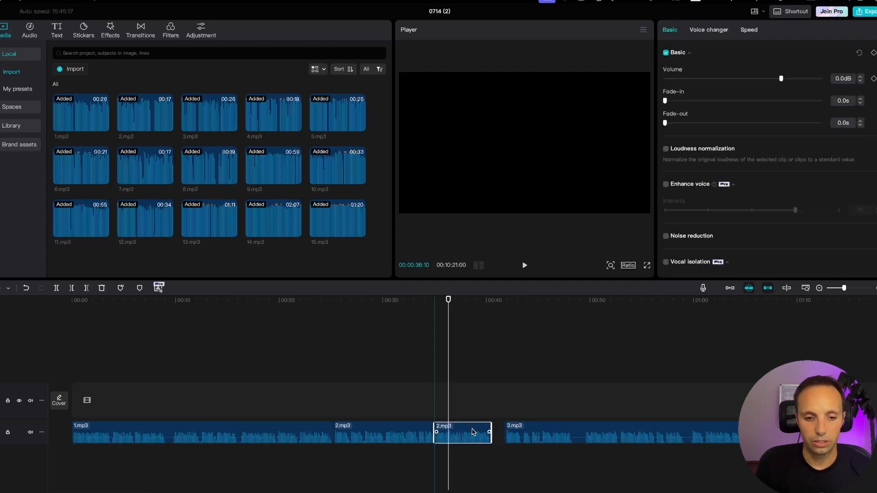
left_click_drag(558, 432, 543, 431)
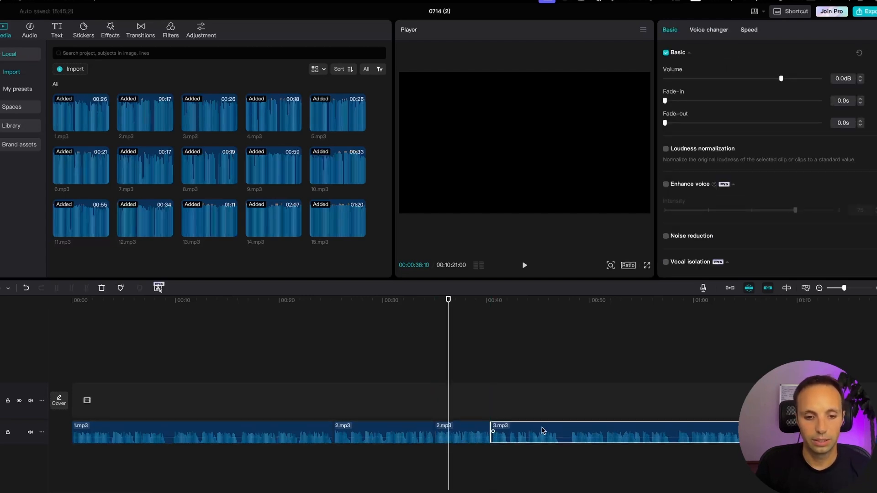
key("Escape")
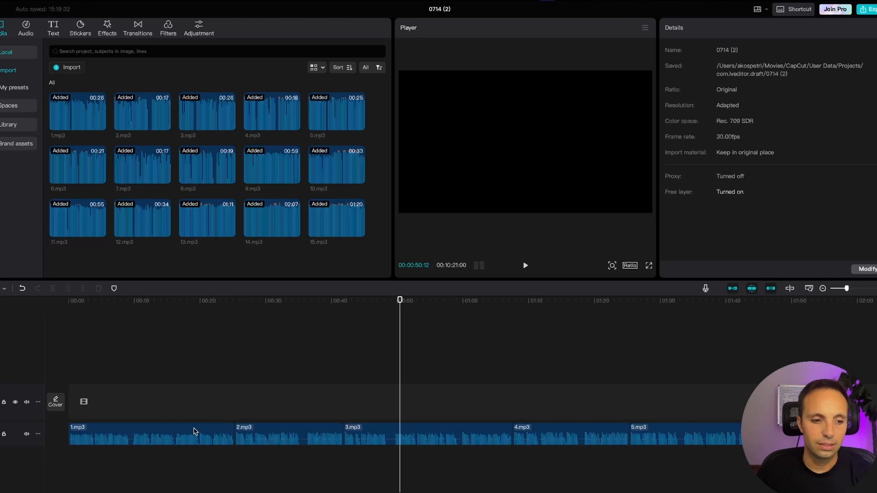
Analyse the 1.mp3 clip with Remove filler words and review the detected pauses without applying any removal
left_click(195, 431)
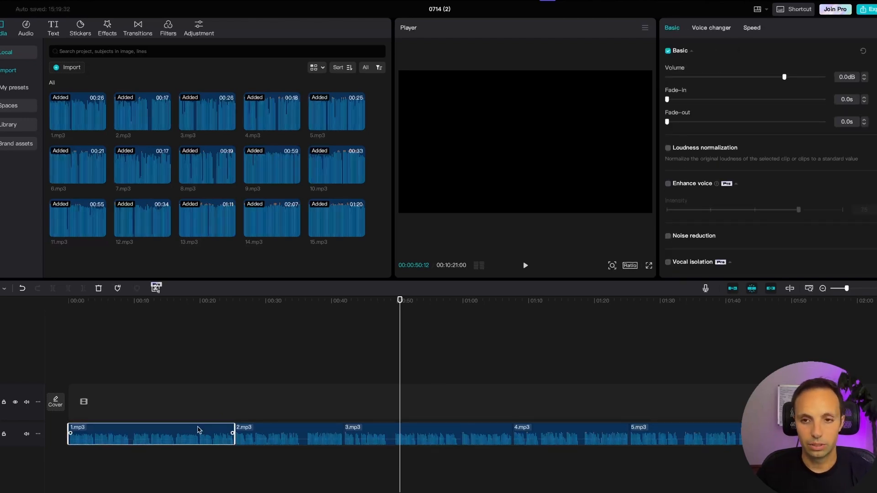
right_click(199, 429)
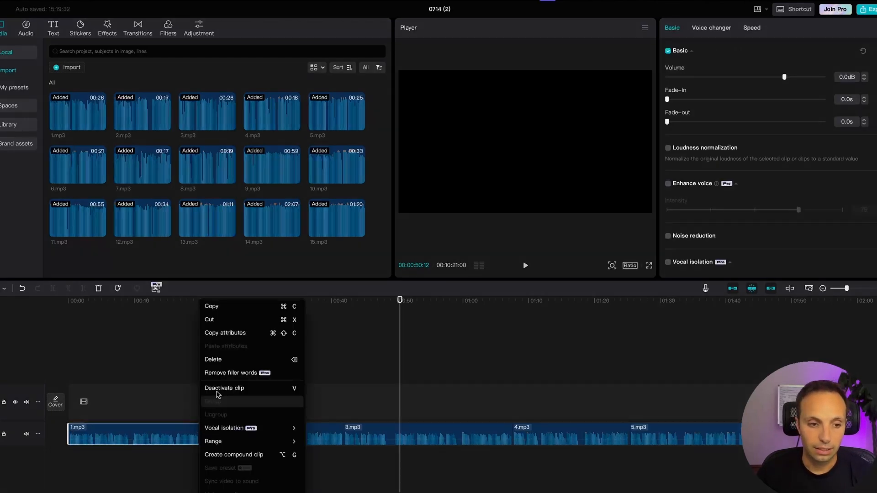
left_click(232, 374)
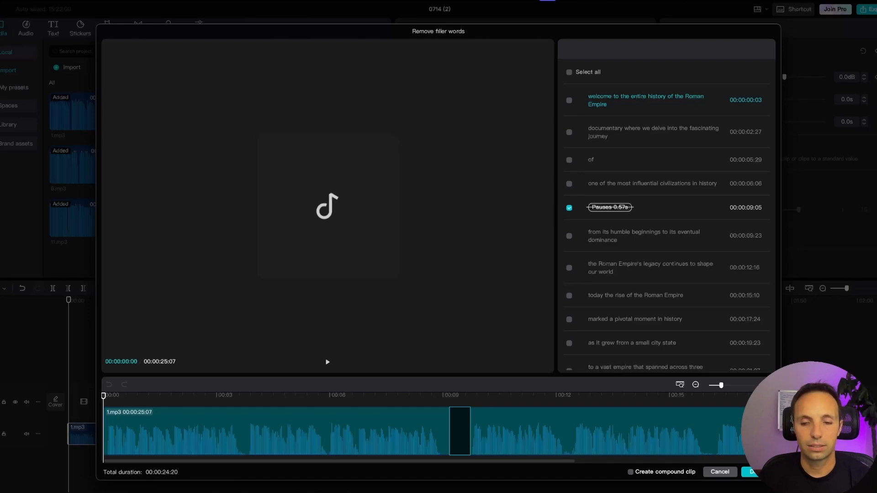
left_click(720, 472)
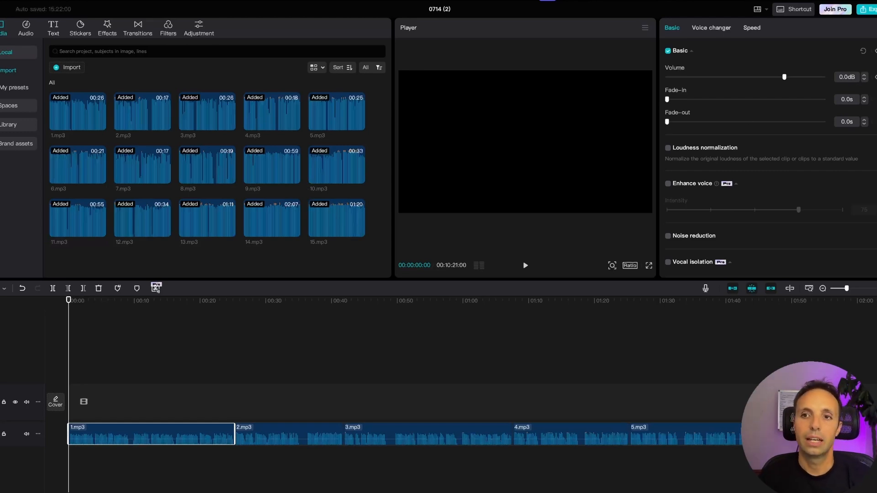
Open the project's export settings and check the audio-only output in MP3 format
left_click(868, 9)
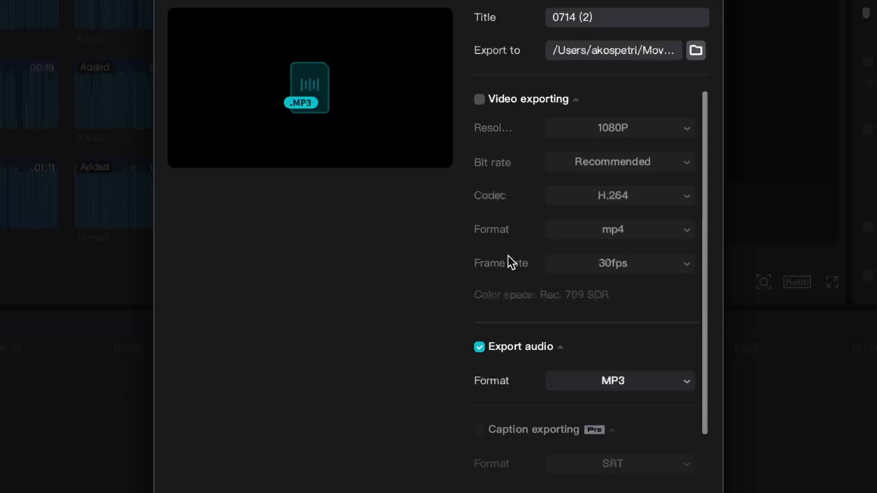
scroll(508, 256, "down", 2)
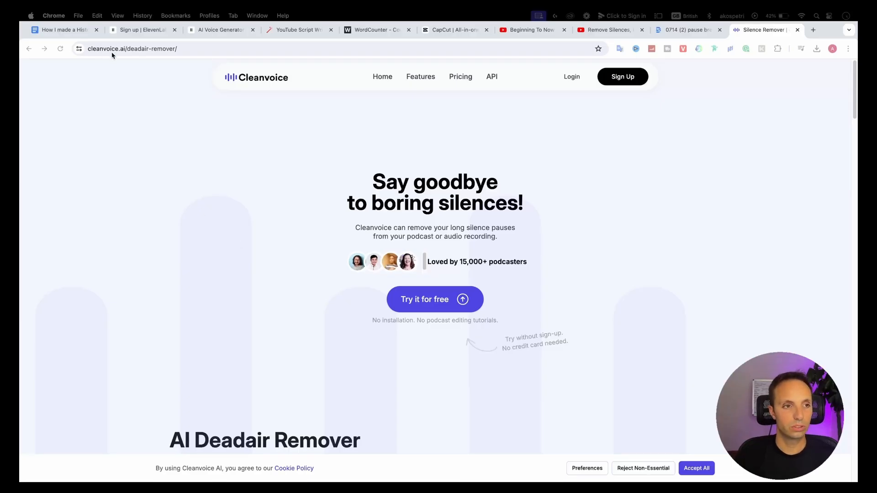
Process the exported voiceover on the Cleanvoice website with the Clean Audio option and play the result
left_click(437, 304)
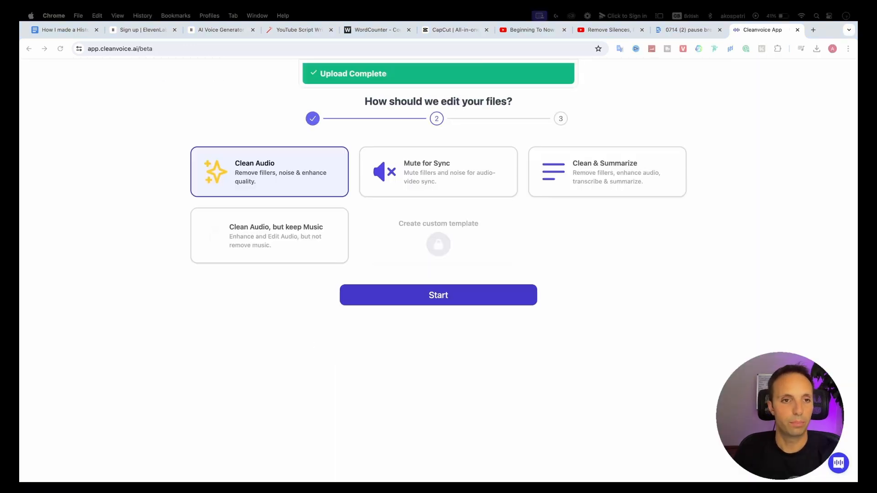
left_click(435, 300)
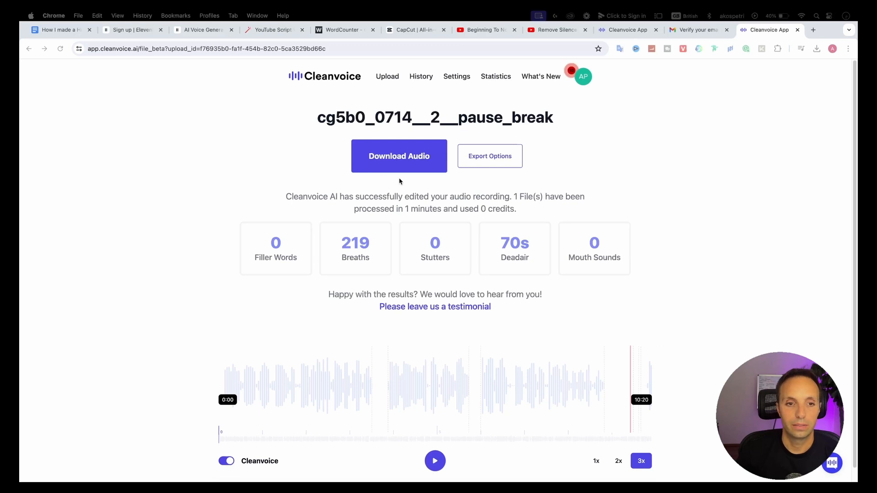
left_click(433, 465)
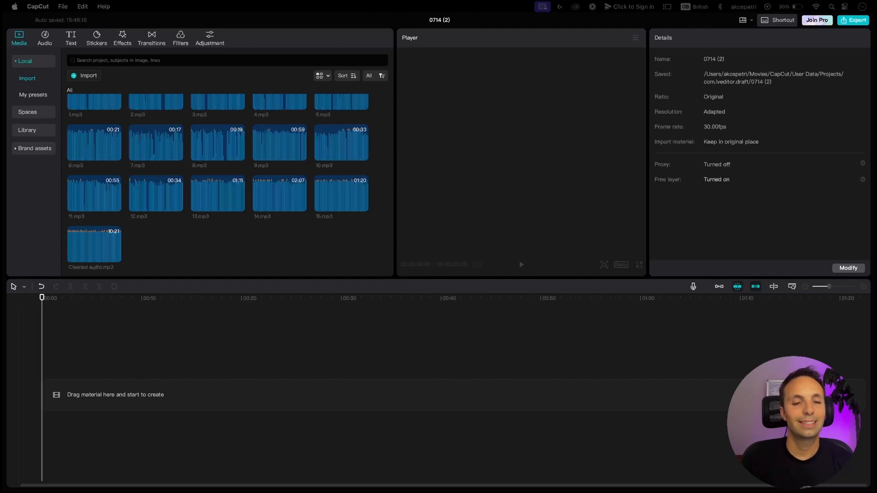
Back in CapCut, add Cleaned audio.mp3 to the start of the empty timeline
left_click(172, 241)
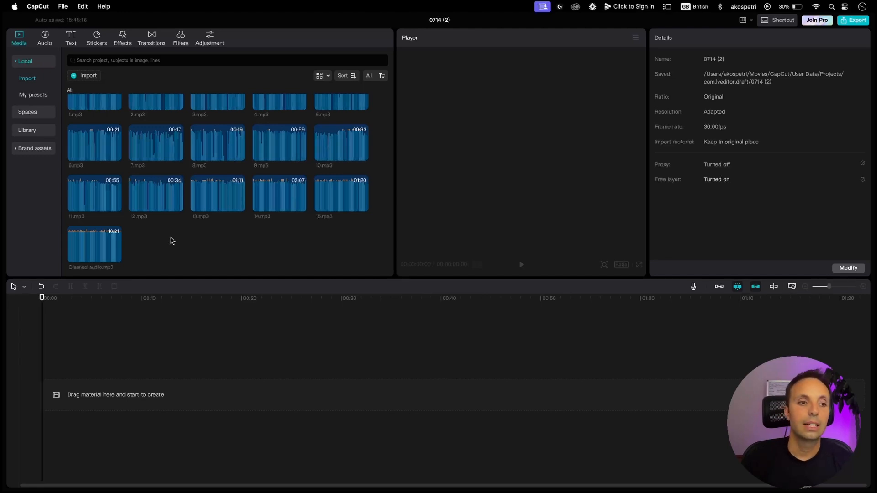
mouse_move(104, 248)
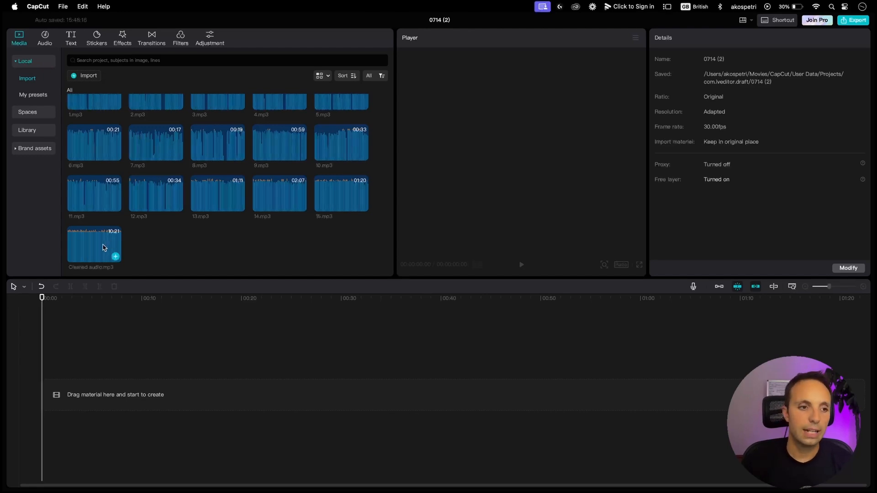
left_click_drag(104, 247, 86, 371)
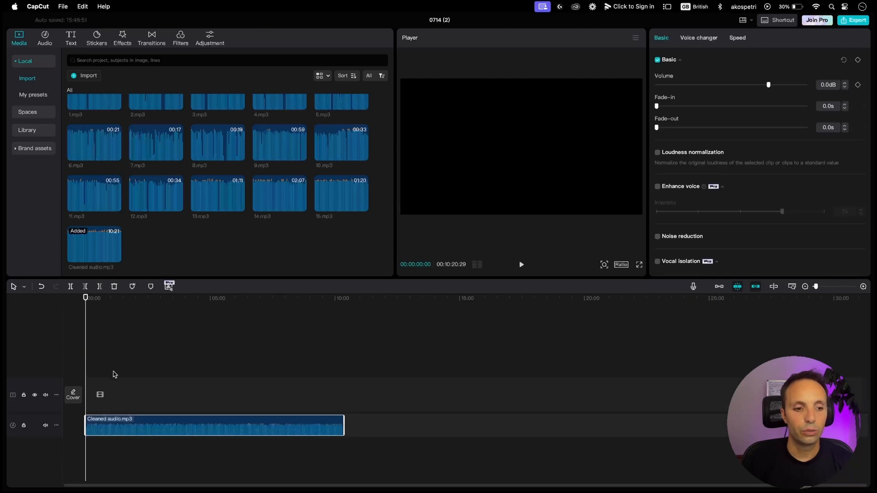
scroll(136, 408, "up", 6)
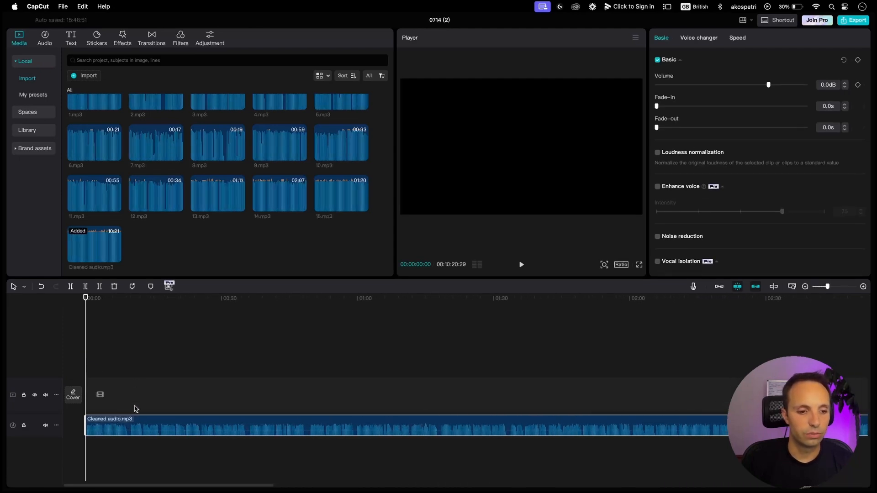
scroll(135, 408, "up", 1)
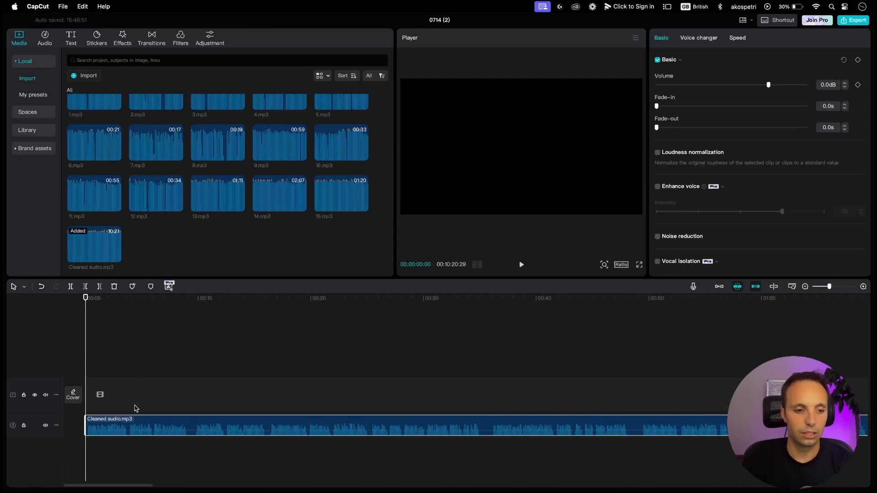
scroll(135, 408, "up", 2)
Play Cleaned audio.mp3 from about 8 seconds to hear the pause before the next sentence
left_click(177, 403)
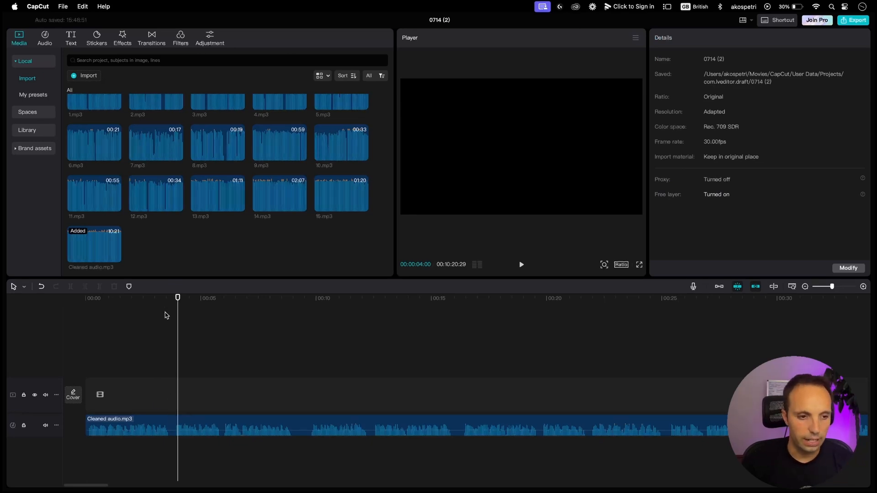
left_click(278, 301)
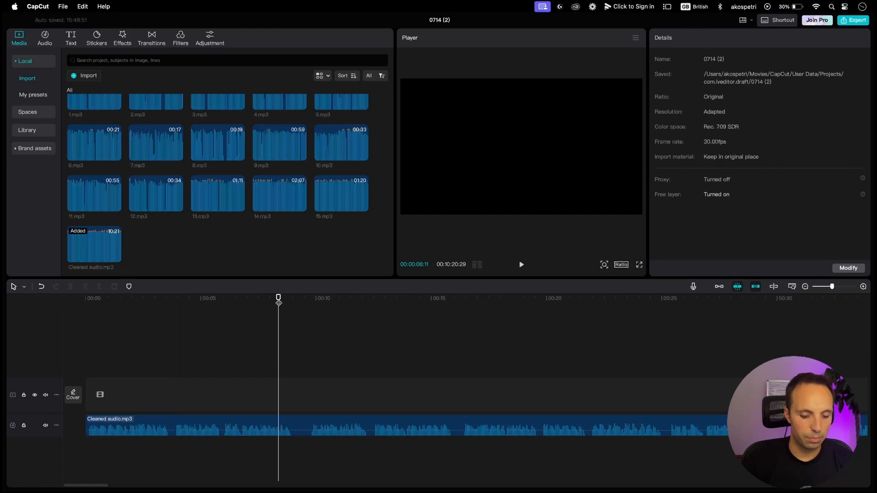
key("space")
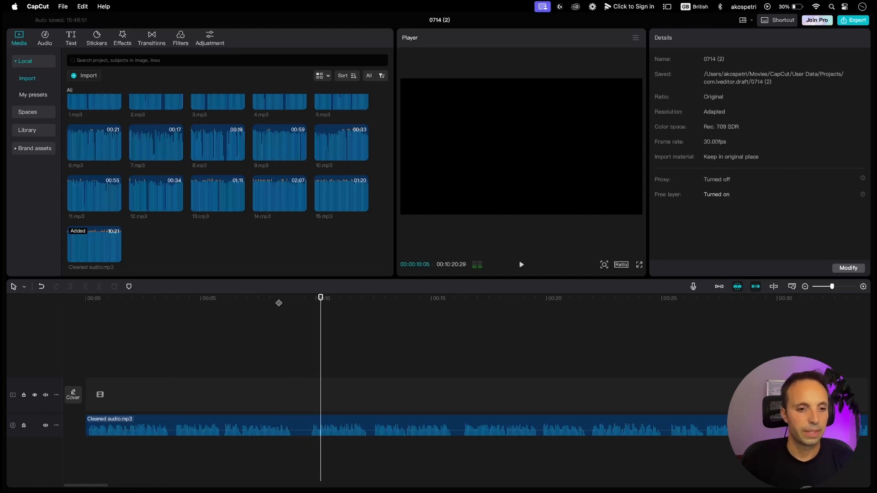
key("space")
Cut the silence between about 00:00:08:27 and 00:00:09:22 out of Cleaned audio.mp3 and close the gap
left_click(287, 299)
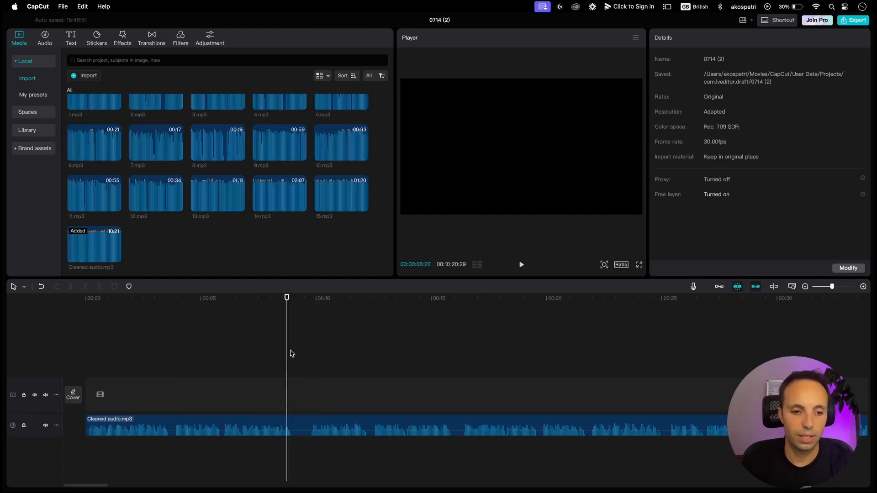
left_click(295, 424)
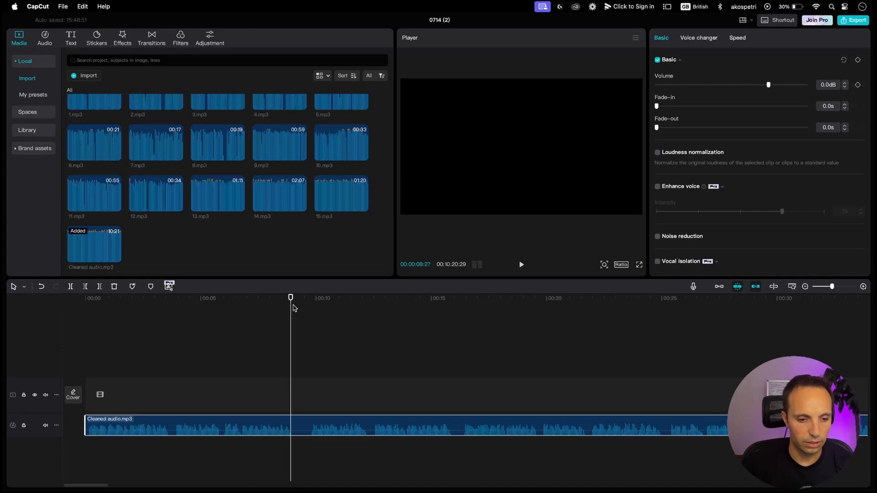
key("Right")
key("super+b")
key("Right")
key("Right")
key("Right")
key("Right")
key("Right")
key("Right")
key("Right")
key("Right")
key("Right")
key("Right")
key("Right")
key("Right")
key("Right")
key("Right")
key("Right")
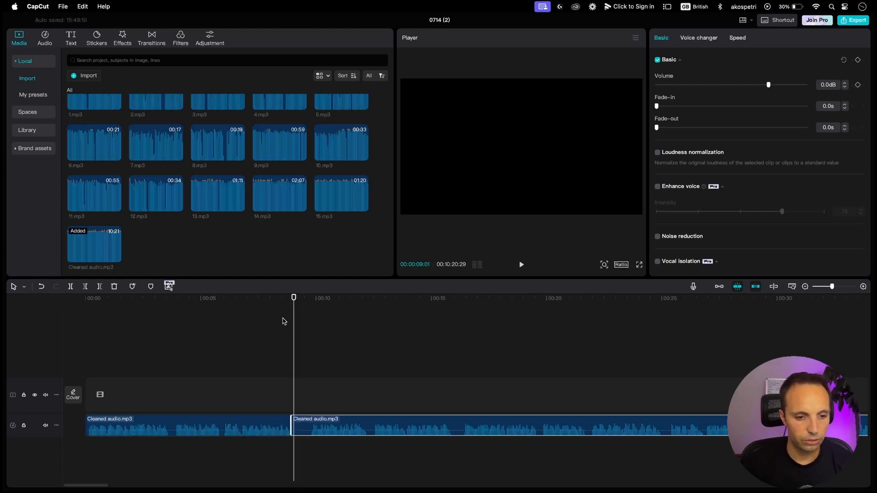
key("Right")
key("Right")
key("Right")
key("Right")
key("Right")
key("Right")
key("Right")
key("Right")
key("Right")
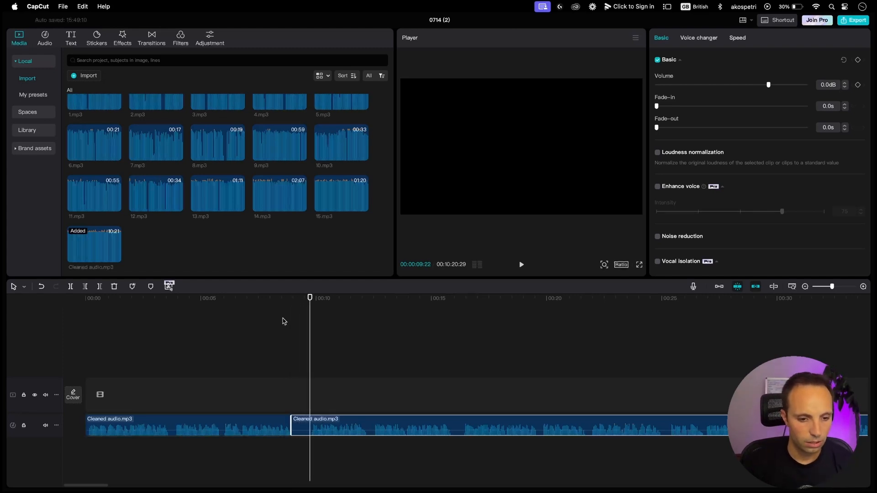
key("super+b")
left_click(299, 427)
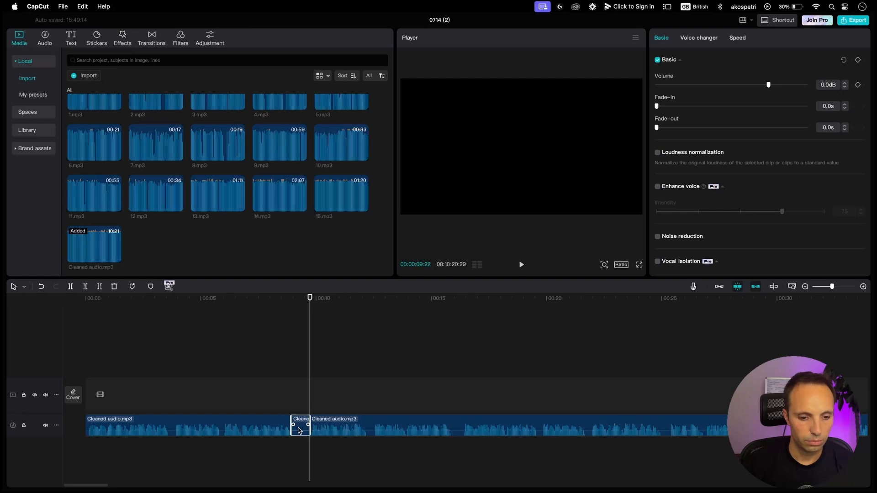
key("Delete")
left_click_drag(378, 425, 361, 423)
left_click(350, 301)
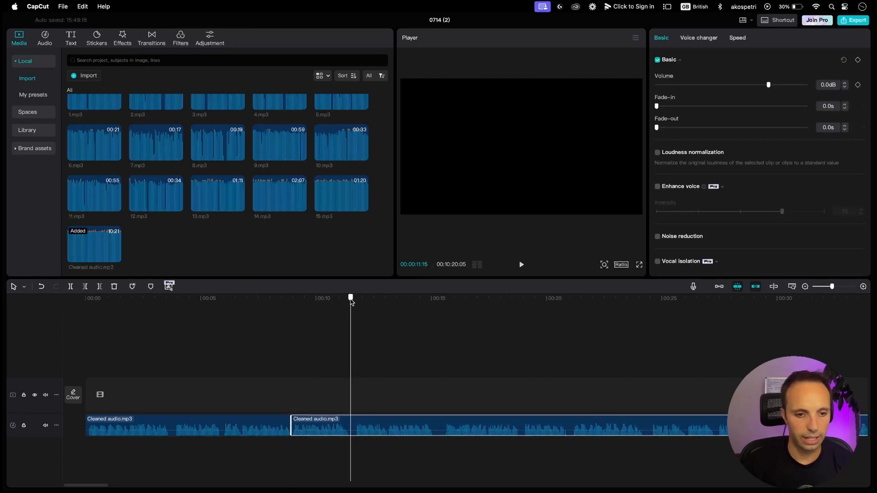
Cut the silence between 00:00:11:14 and 00:00:11:22 out of Cleaned audio.mp3 and close the gap
key("super+b")
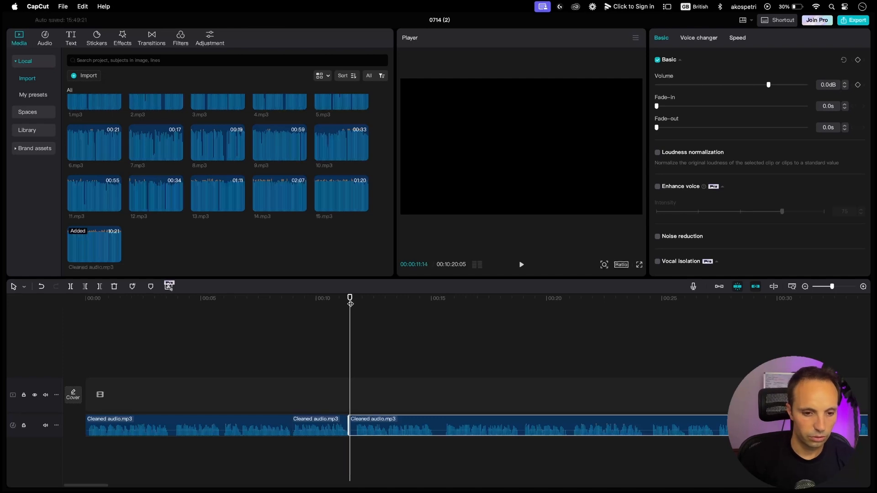
key("Right")
key("Right")
key("Right")
key("Right")
key("Right")
key("Right")
key("Right")
key("Right")
key("super+b")
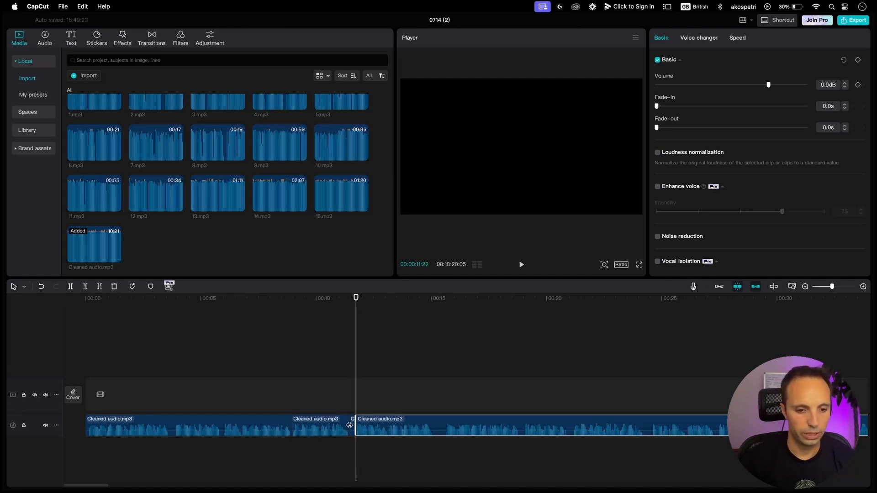
scroll(350, 425, "up", 5)
left_click(327, 429)
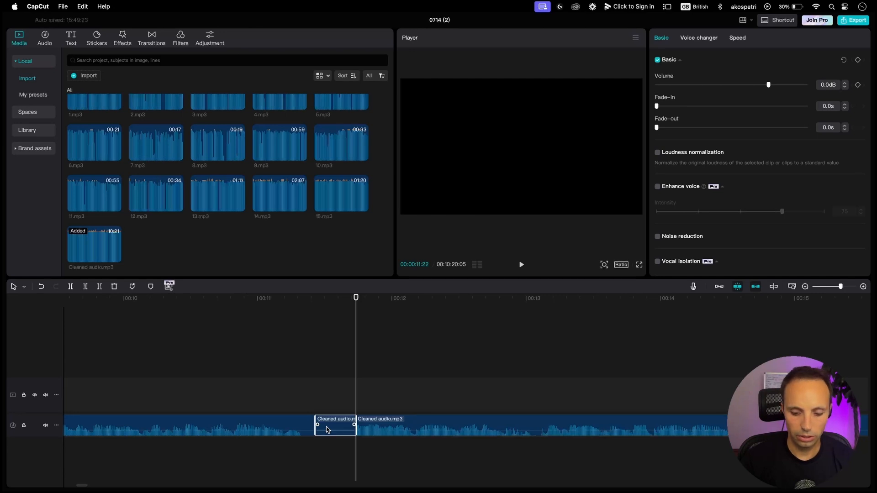
key("Delete")
left_click(326, 427)
left_click_drag(434, 425, 395, 425)
Delete the split-off silent segment ending at 00:00:15:08 and move the following audio back to close the gap
scroll(456, 434, "right", 5)
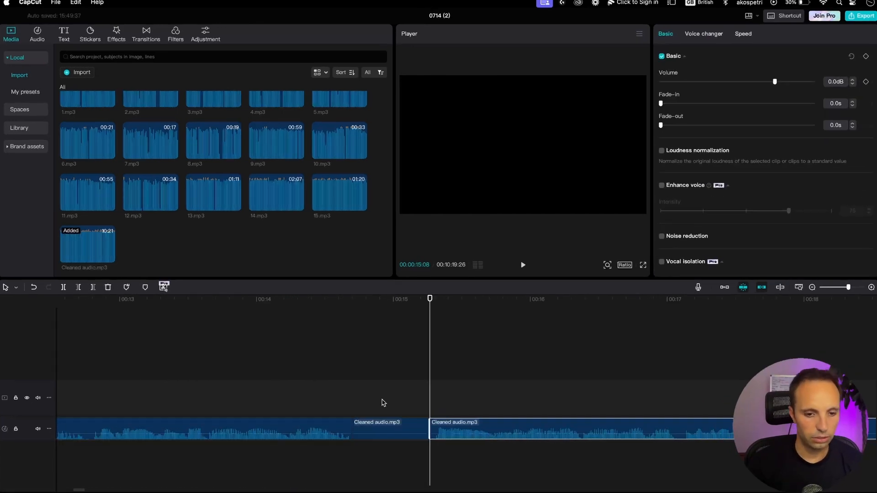
left_click(420, 431)
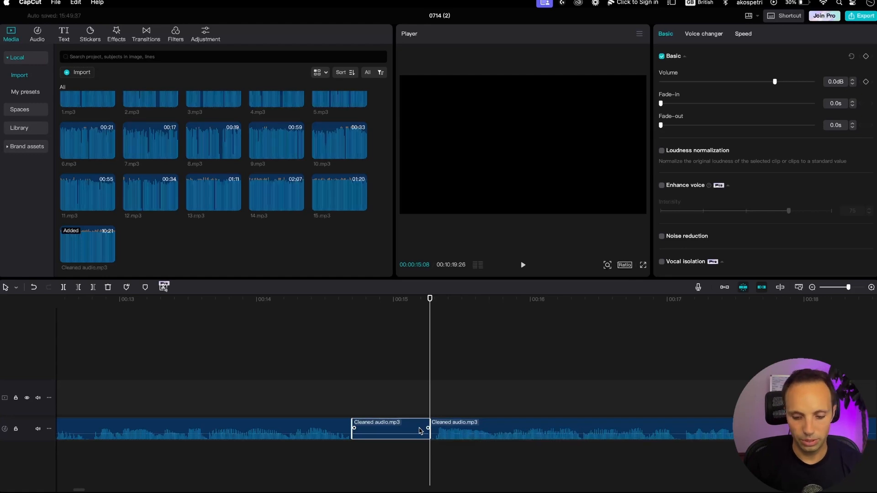
key("Delete")
left_click(414, 427)
left_click_drag(498, 424, 424, 427)
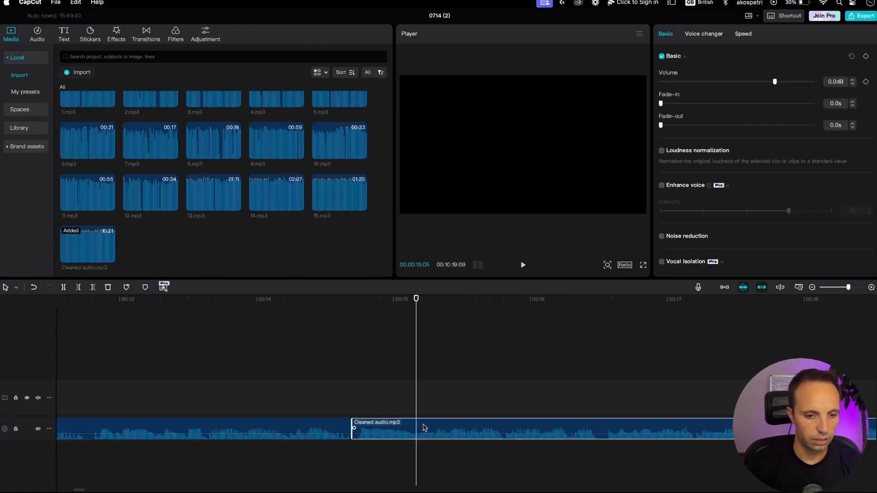
Cut the silence between 00:00:17:25 and 00:00:18:04 out of the voiceover and close the gap
scroll(423, 428, "right", 8)
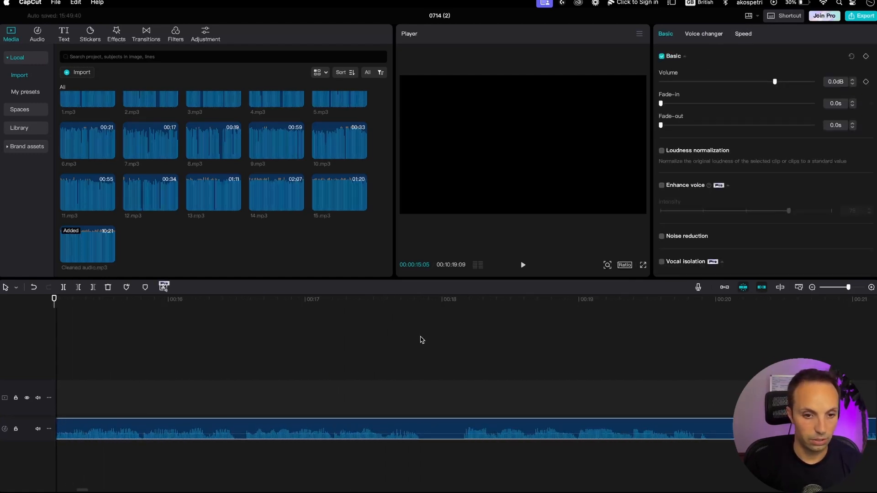
left_click(419, 301)
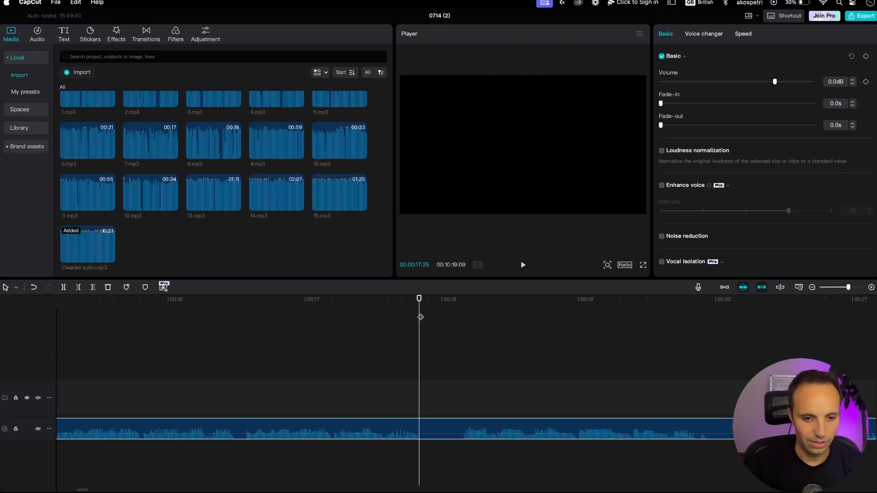
key("super+b")
scroll(478, 363, "right", 1)
left_click(442, 333)
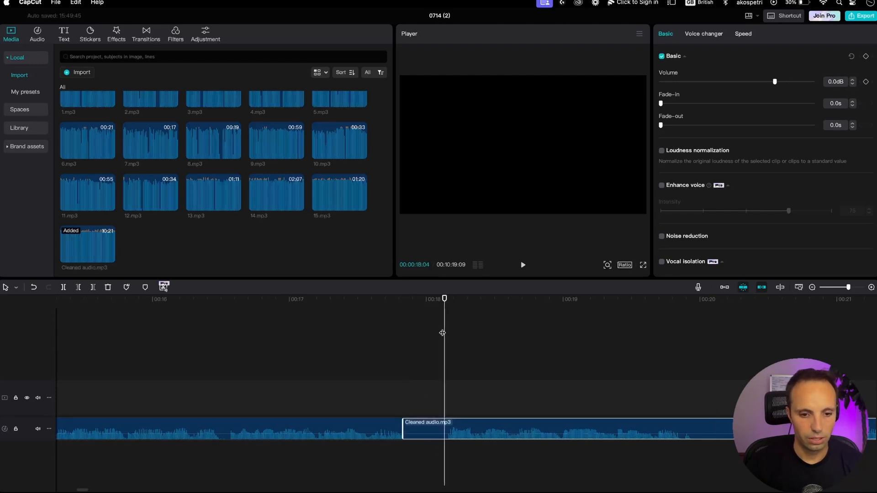
key("super+b")
left_click(426, 434)
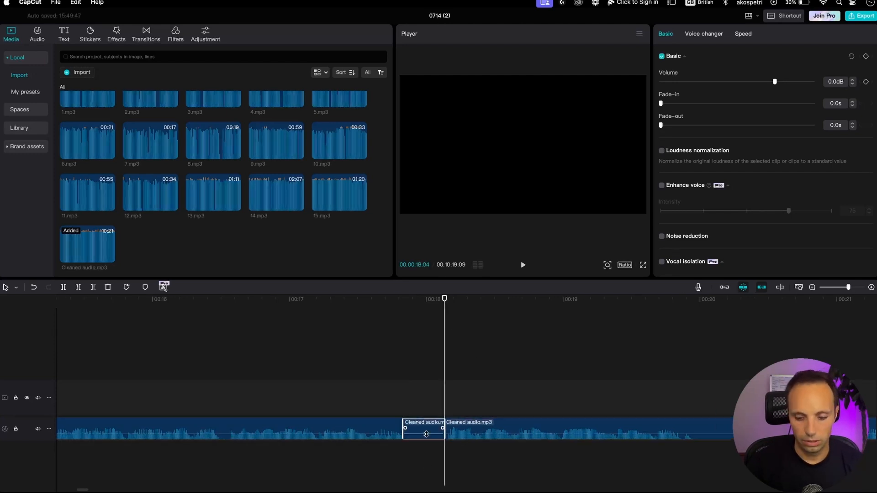
key("Delete")
left_click_drag(501, 430, 466, 427)
Cut the silence between 00:00:19:19 and 00:00:19:29 out of the voiceover and close the gap
scroll(483, 425, "right", 5)
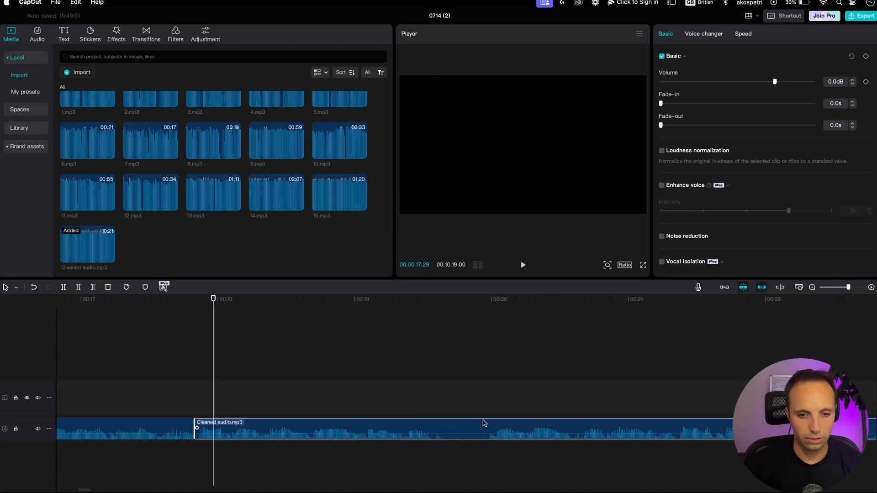
left_click(442, 299)
key("super+b")
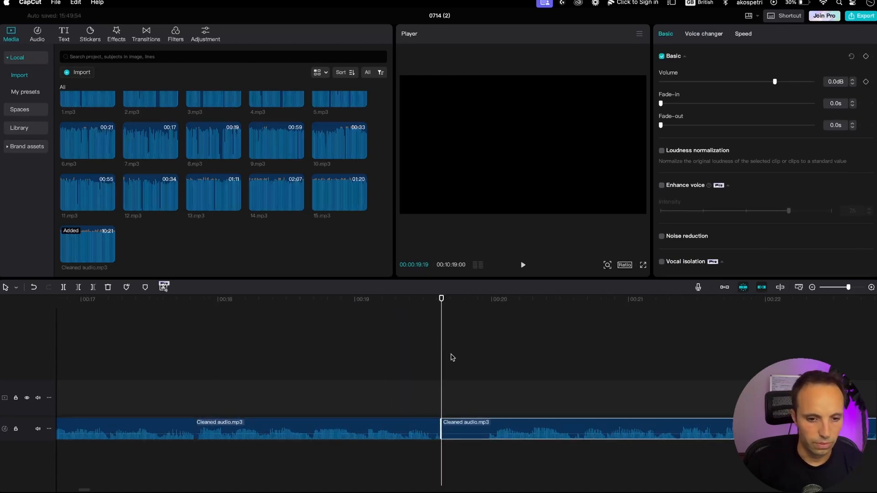
left_click(487, 302)
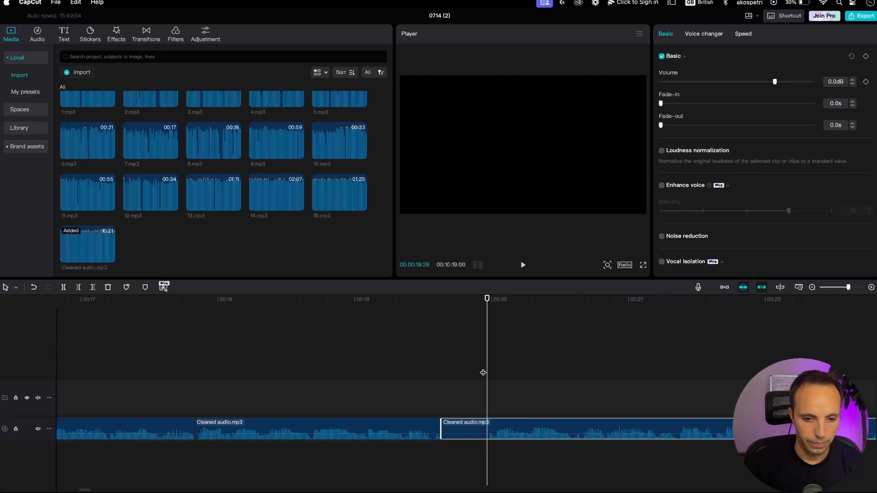
key("super+b")
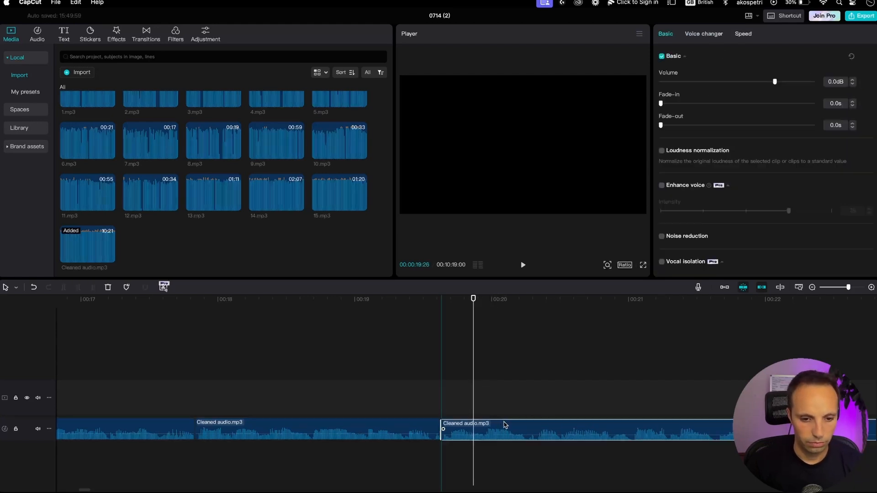
key("Delete")
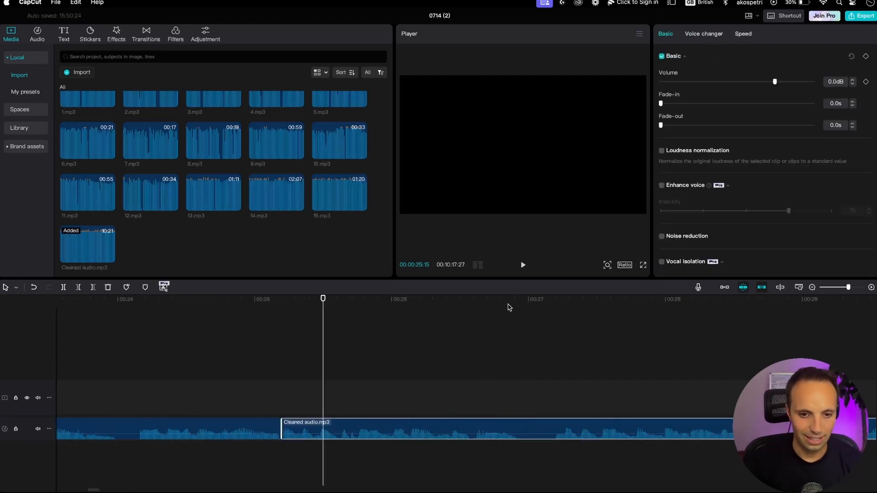
key("Delete")
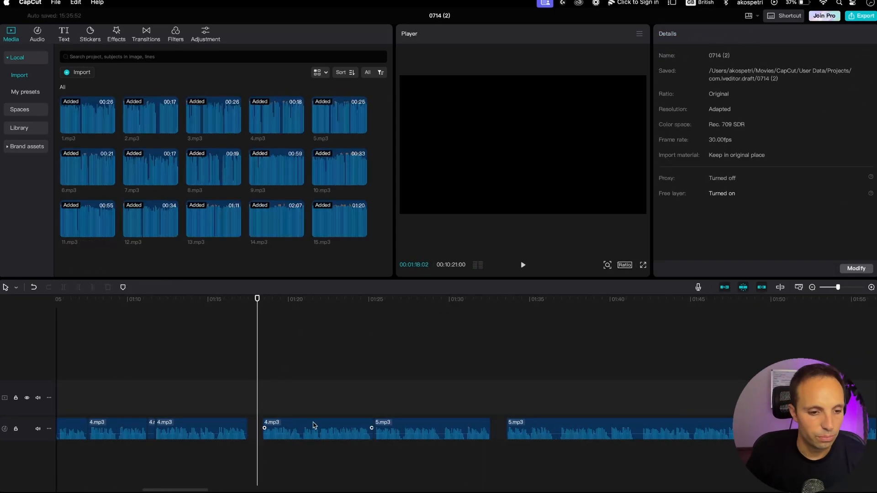
left_click(608, 431)
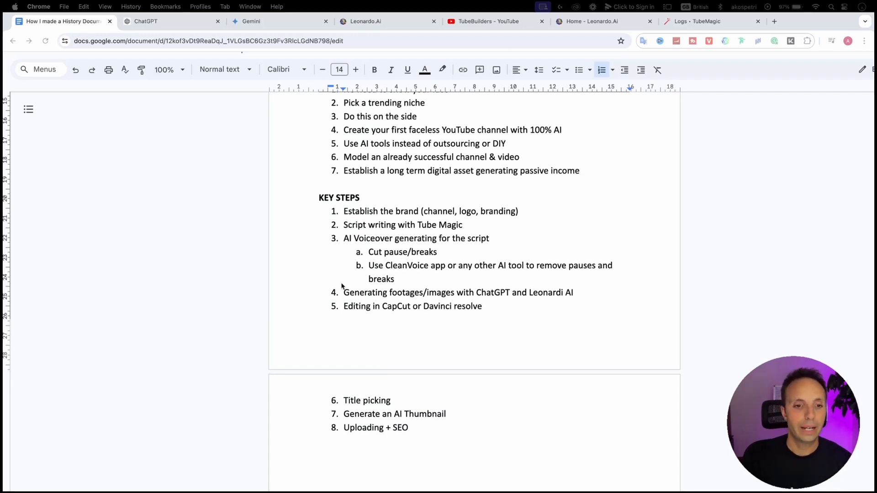
Review key step 4 about generating images in the Google Docs outline, and look at the ChatGPT and Gemini pages
left_click_drag(578, 292, 342, 294)
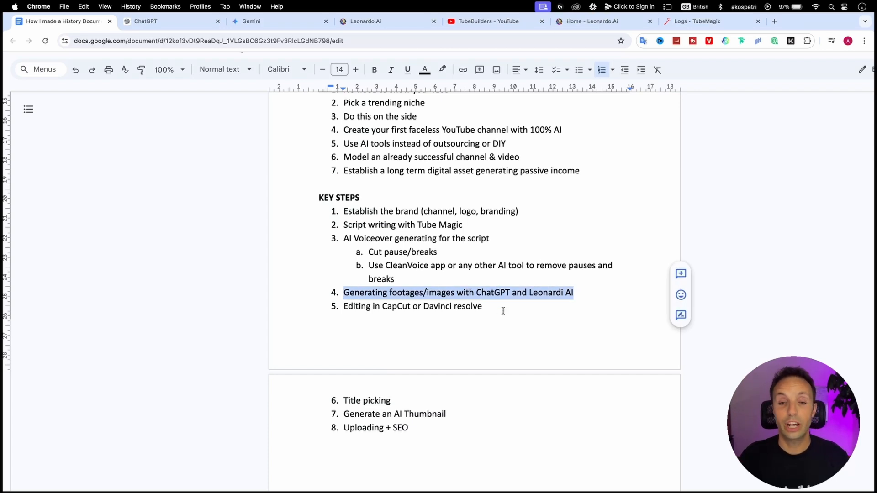
left_click(583, 292)
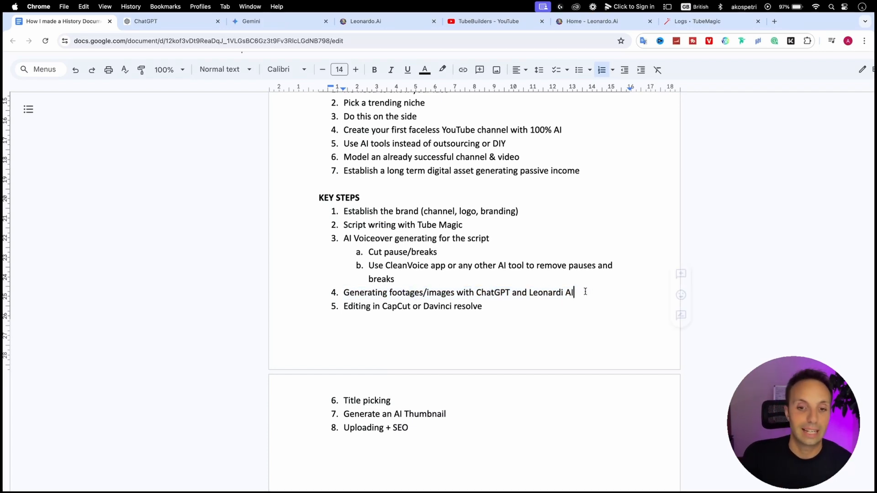
left_click(173, 22)
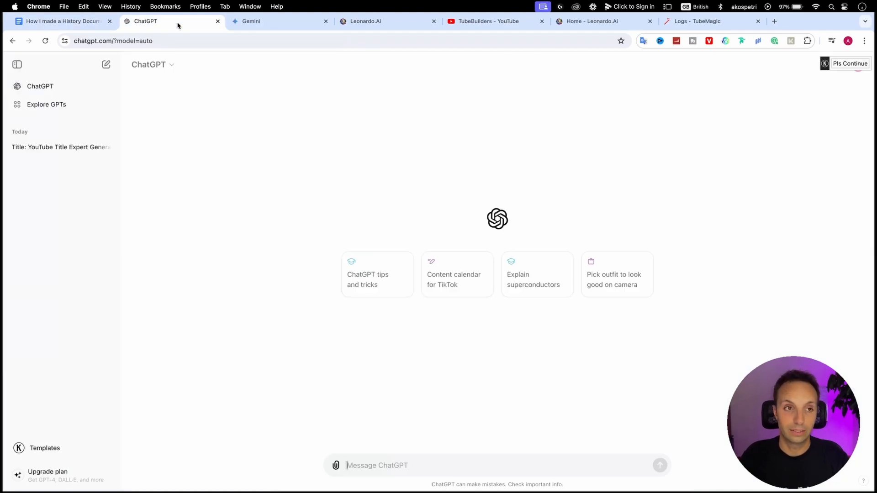
left_click(267, 25)
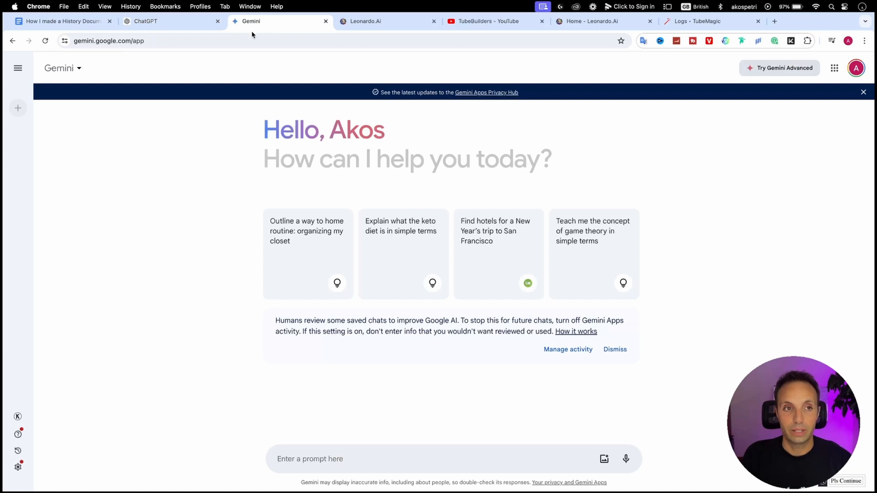
In ChatGPT, send the prompt that makes it an image prompt generator giving 3 prompts for each script paragraph
left_click(197, 29)
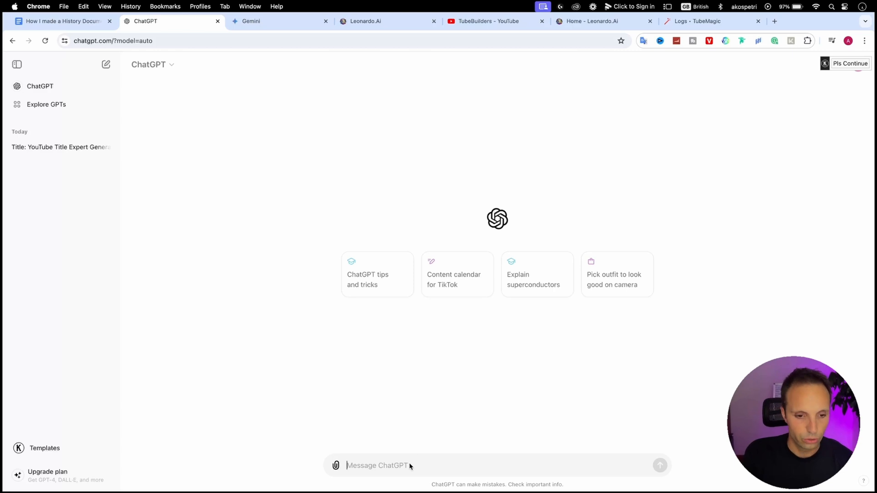
key("super+v")
scroll(411, 436, "up", 1)
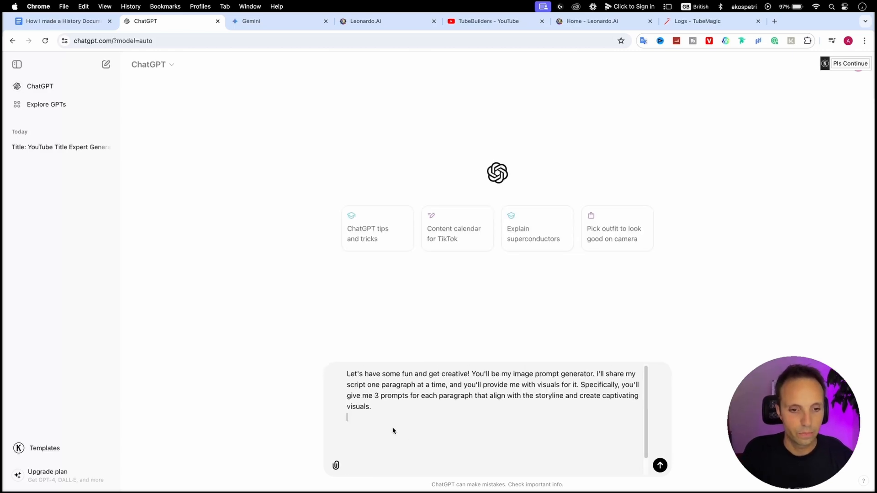
key("Return")
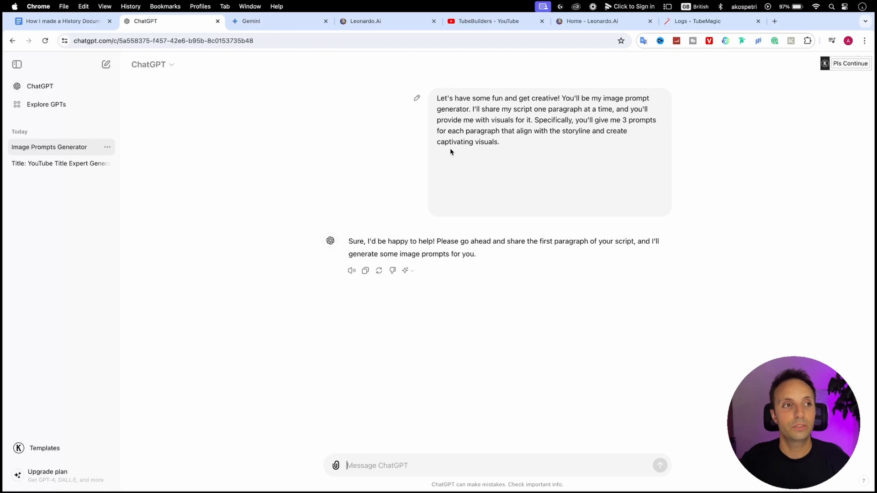
In the Google Docs outline, add the full image prompt generator text as sub-item a under key step 4
left_click(80, 23)
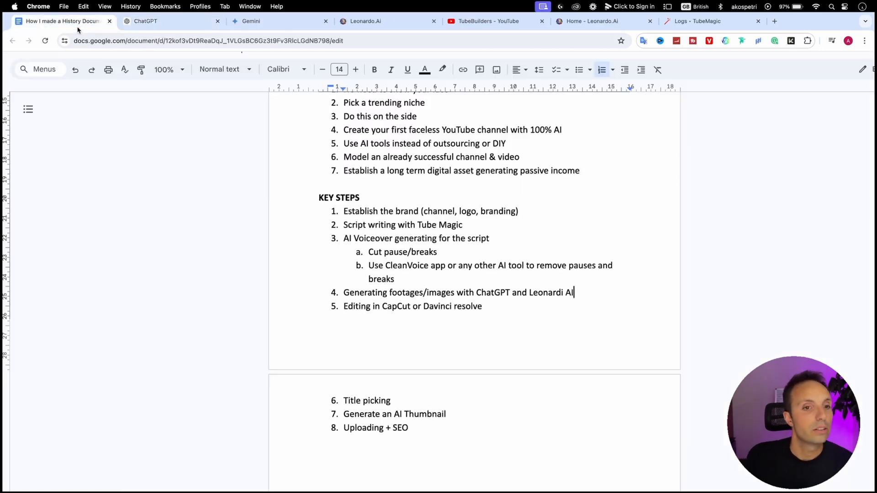
key("Return")
key("Tab")
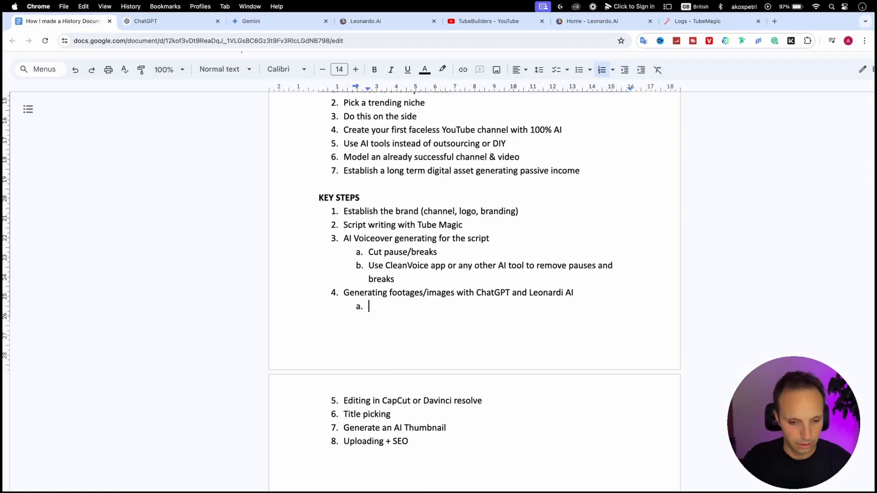
type("Let's have some fun and get creative! You'll be my image prompt generator. I'll share my script one paragraph at a time, and you'll provide me with visuals for it. Specifically, you'll give me 3 prompts for each paragraph that align with the storyline and create captivating visuals.")
scroll(469, 304, "down", 4)
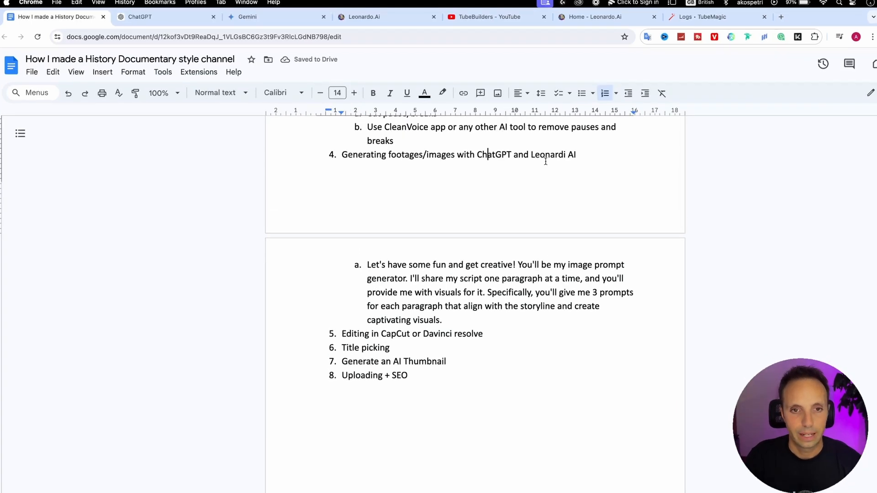
left_click(549, 157)
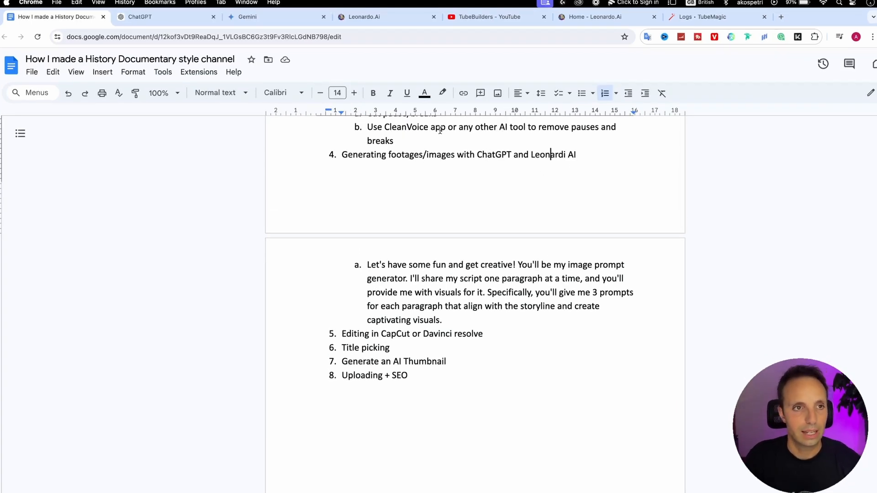
Switch to Leonardo.Ai, leave its pricing page and open the Image Generation tool
left_click(191, 18)
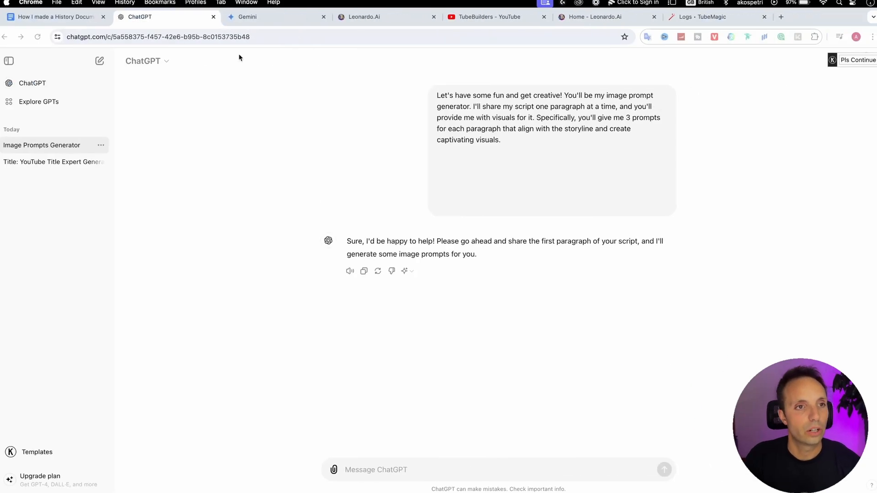
left_click(356, 19)
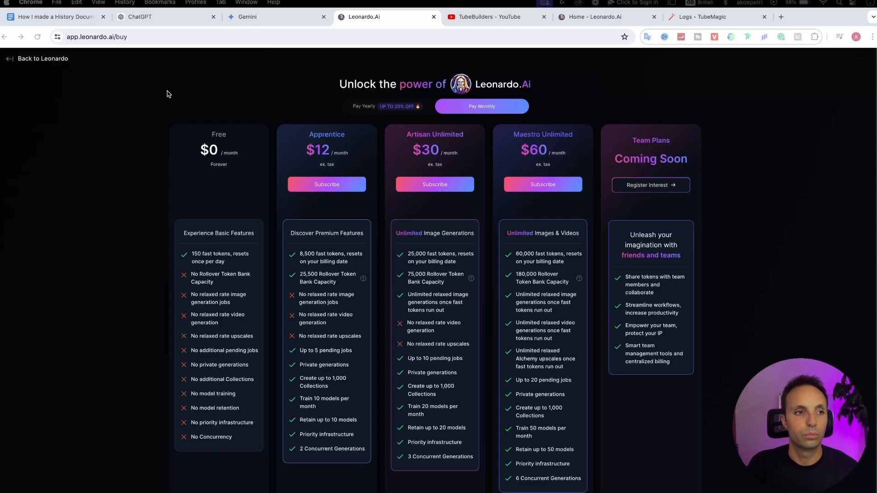
left_click(19, 60)
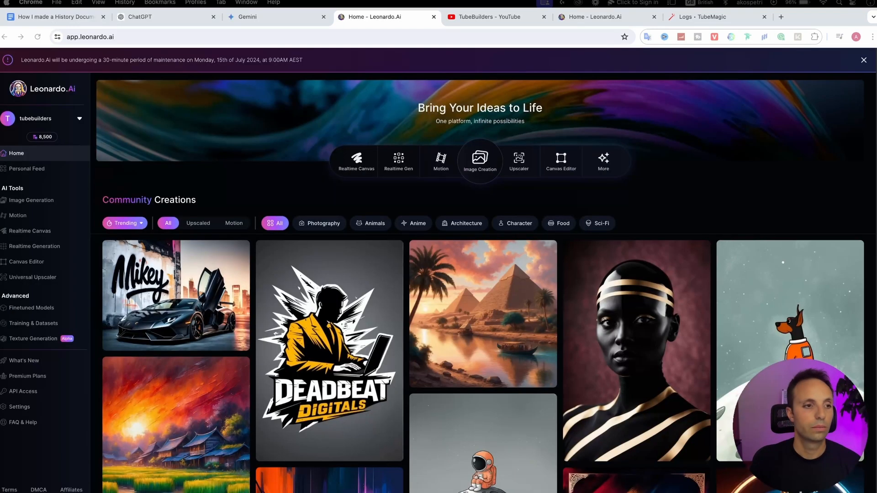
left_click(45, 201)
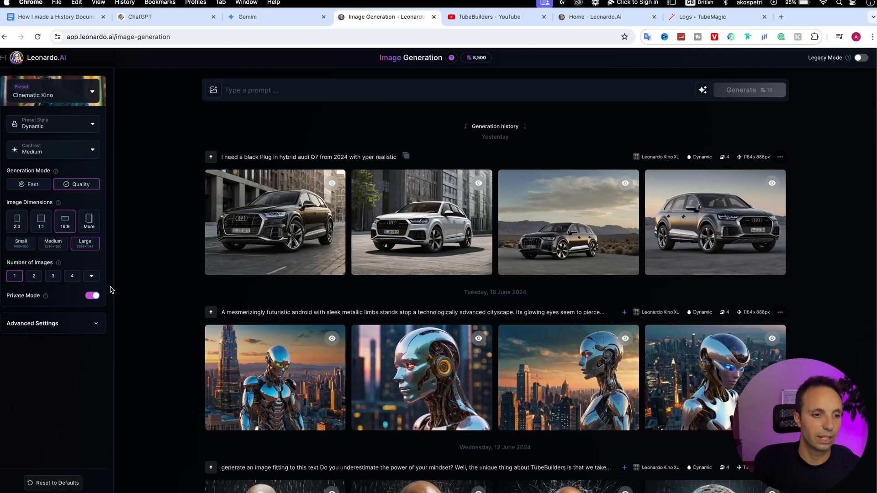
Expand the Advanced Settings of Image Generation and examine the list of available models
left_click(96, 326)
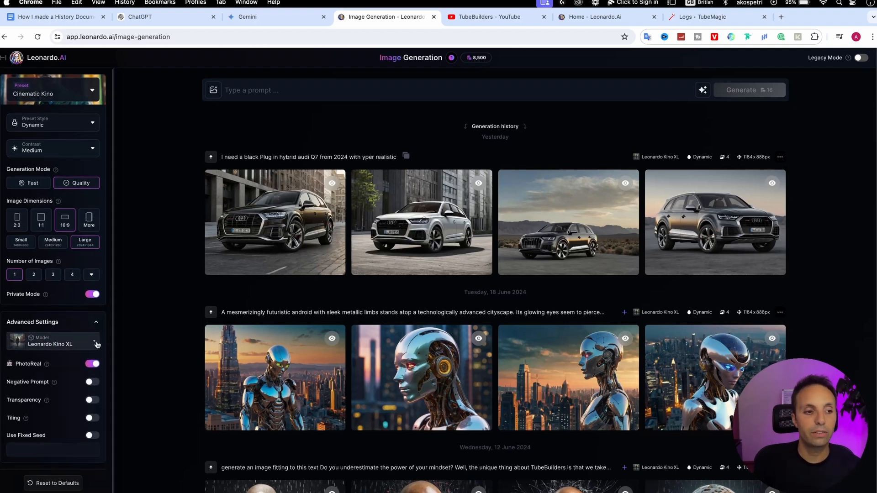
left_click(96, 344)
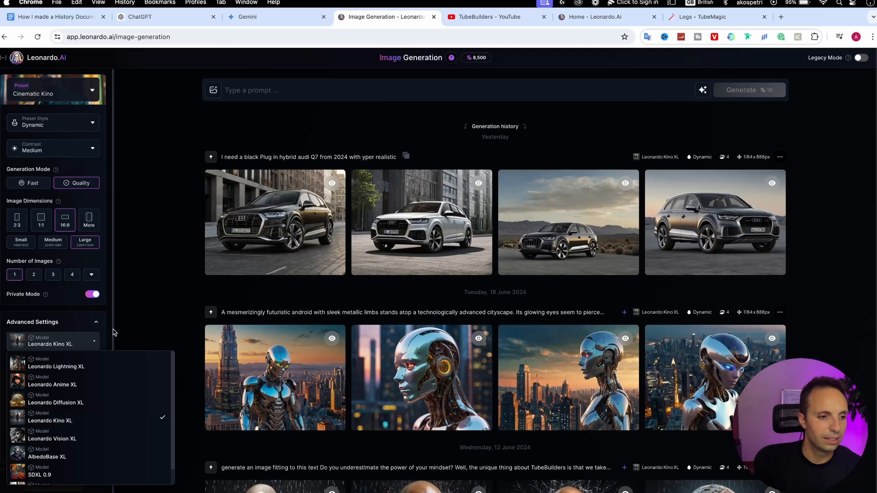
left_click(114, 332)
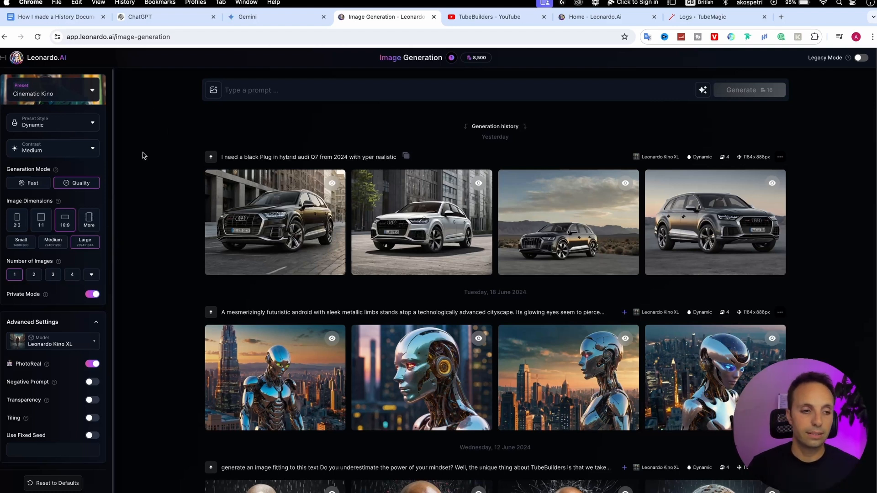
Copy the introductory "Welcome to" paragraph from the Word script and send it to the image prompt chat in ChatGPT
left_click(317, 90)
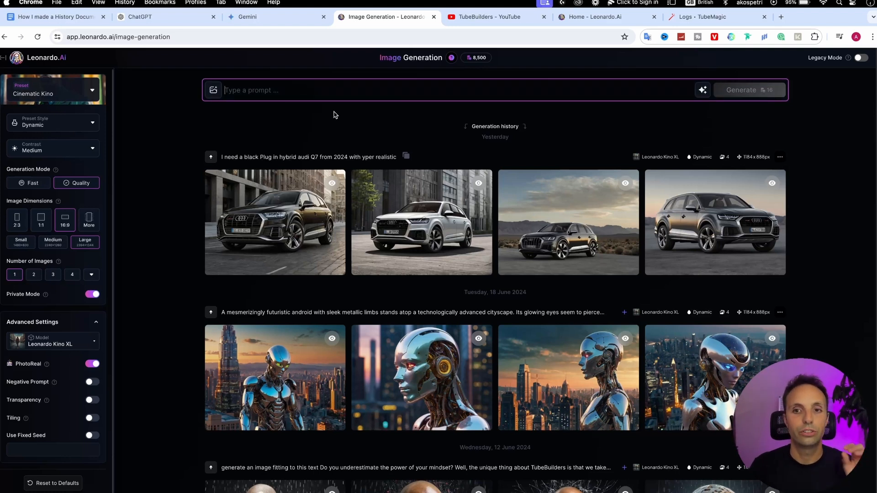
left_click(176, 21)
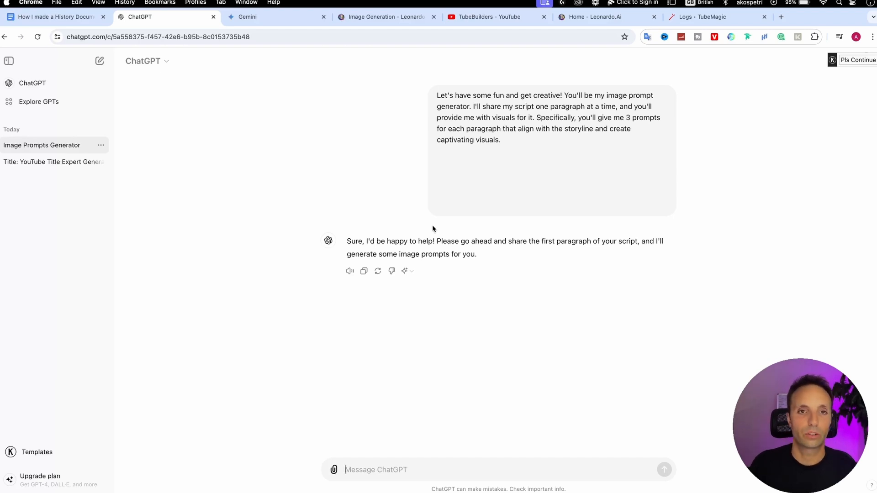
key("ctrl+Left")
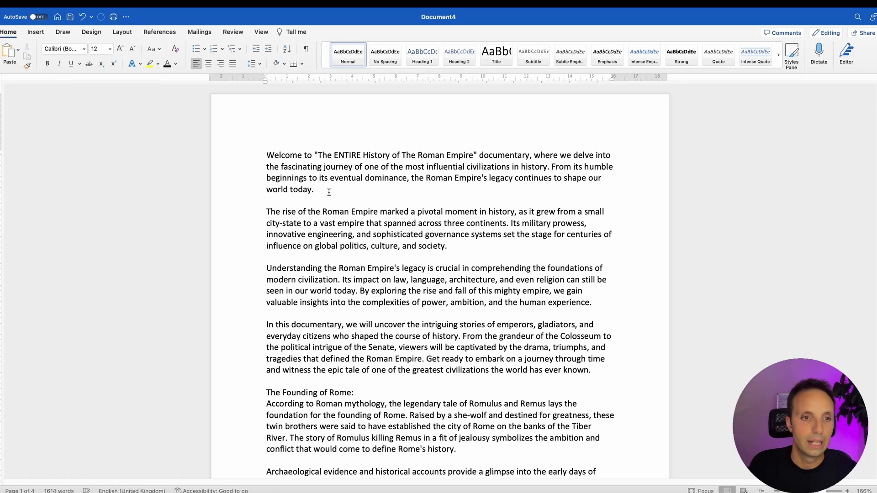
left_click_drag(339, 188, 269, 155)
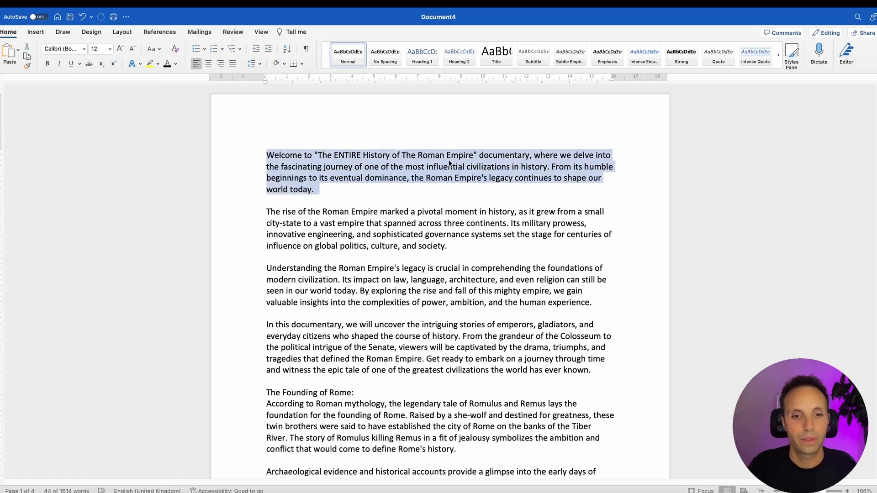
key("super+c")
key("ctrl+Right")
key("super+v")
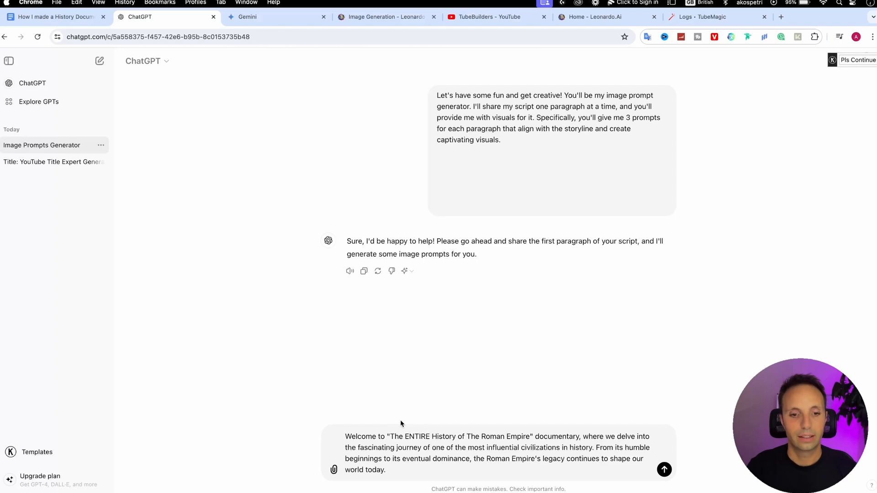
left_click(664, 470)
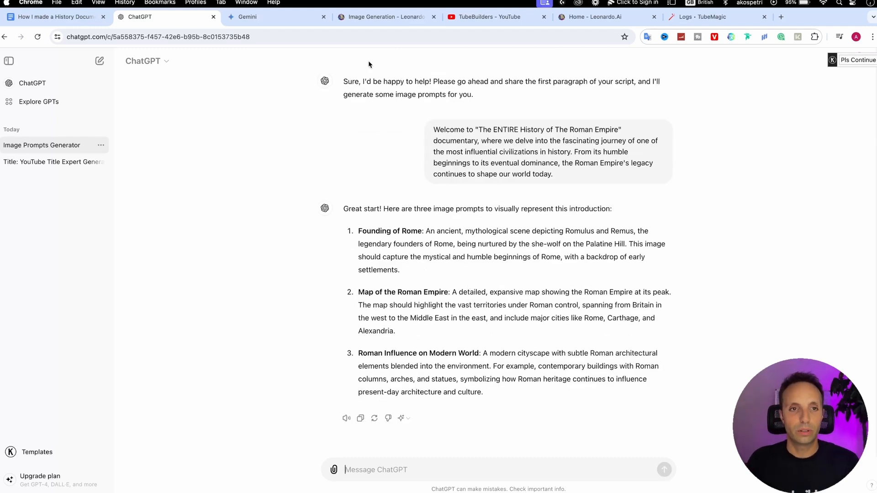
Place the Leonardo.Ai tab beside ChatGPT and generate an image there from ChatGPT's first prompt, "Founding of Rome"
left_click_drag(400, 20, 294, 20)
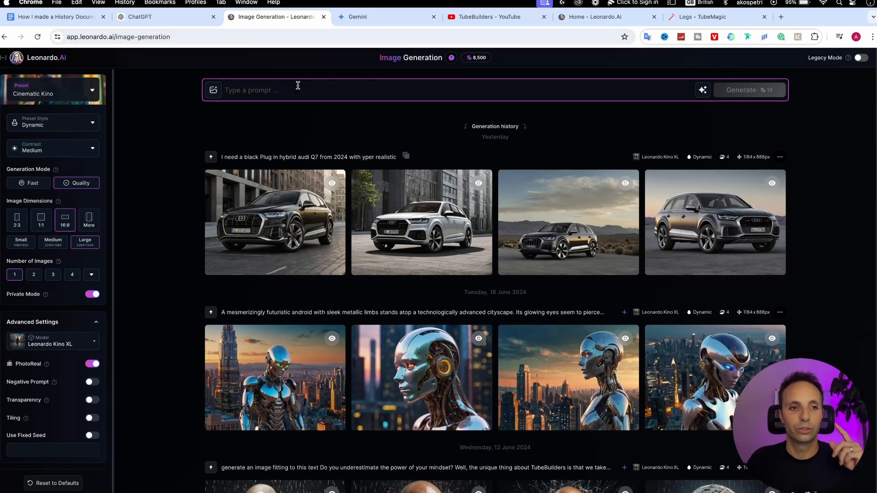
left_click(184, 22)
left_click_drag(408, 273, 352, 235)
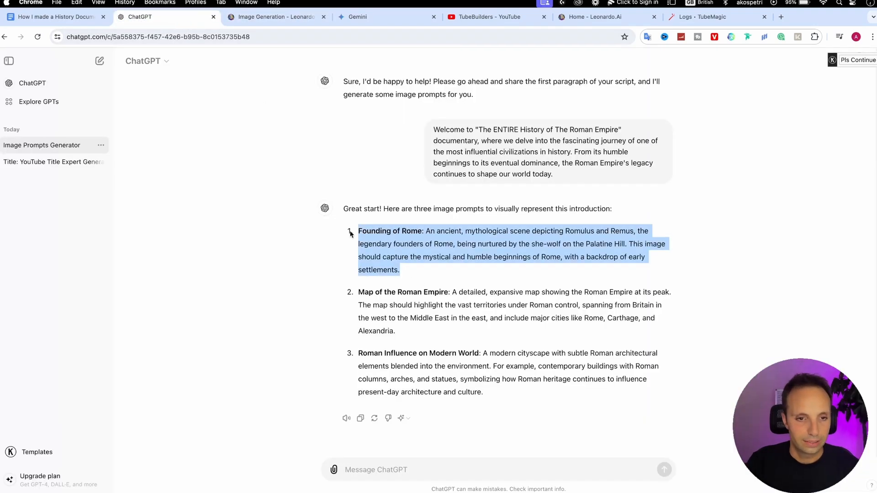
left_click(291, 21)
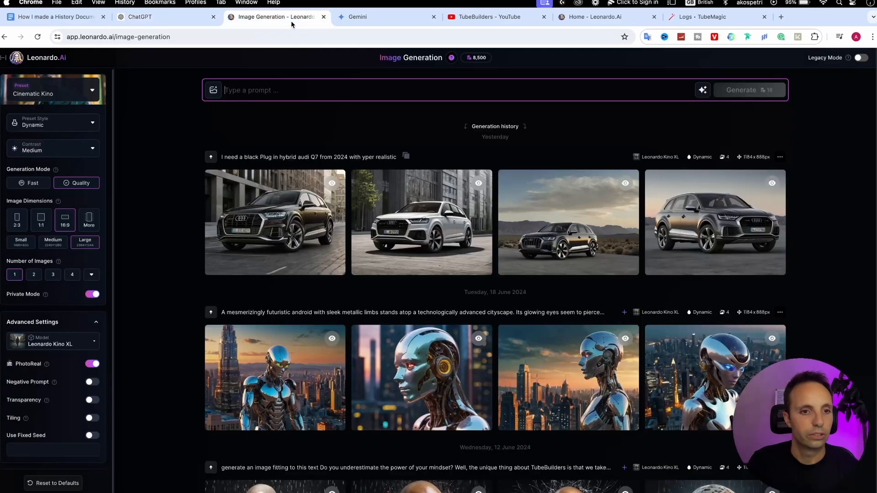
left_click(325, 92)
key("super+v")
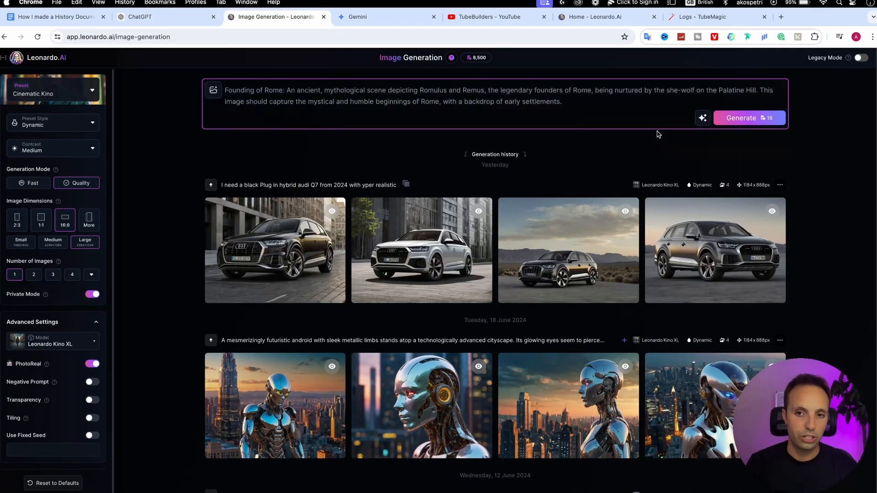
left_click(743, 119)
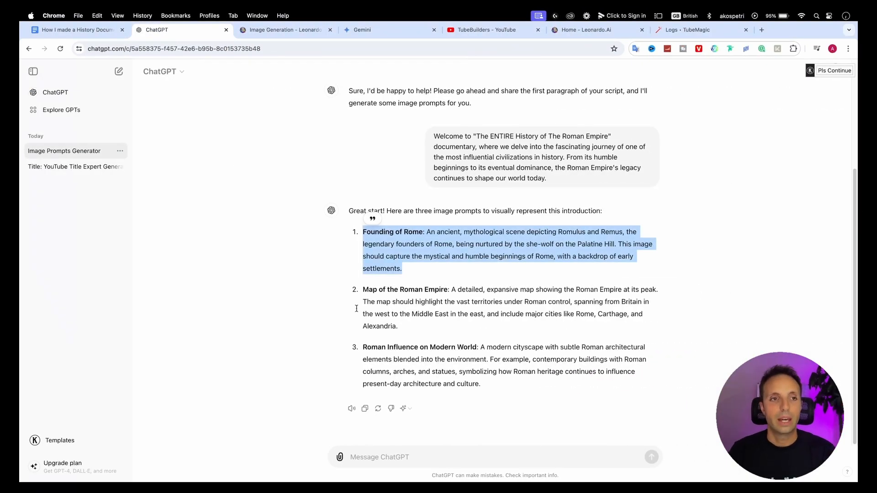
Examine the generated "Founding of Rome" image at full size in Leonardo.Ai and close the preview
left_click(283, 29)
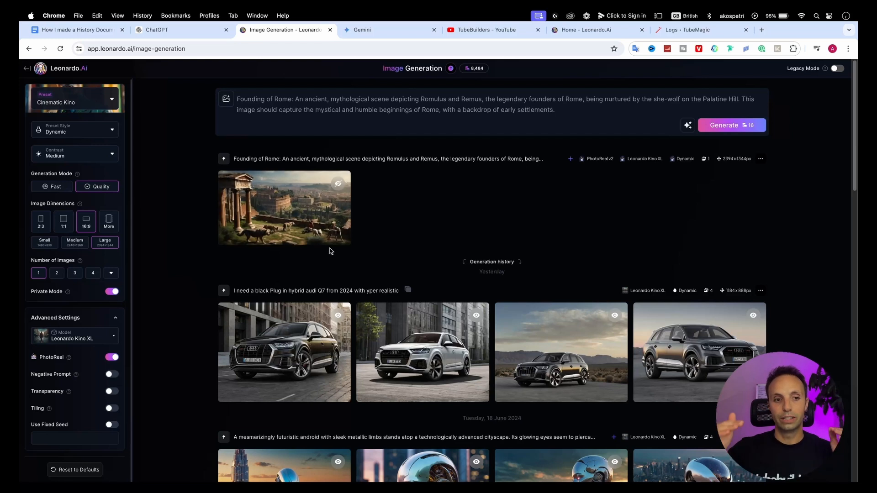
mouse_move(320, 215)
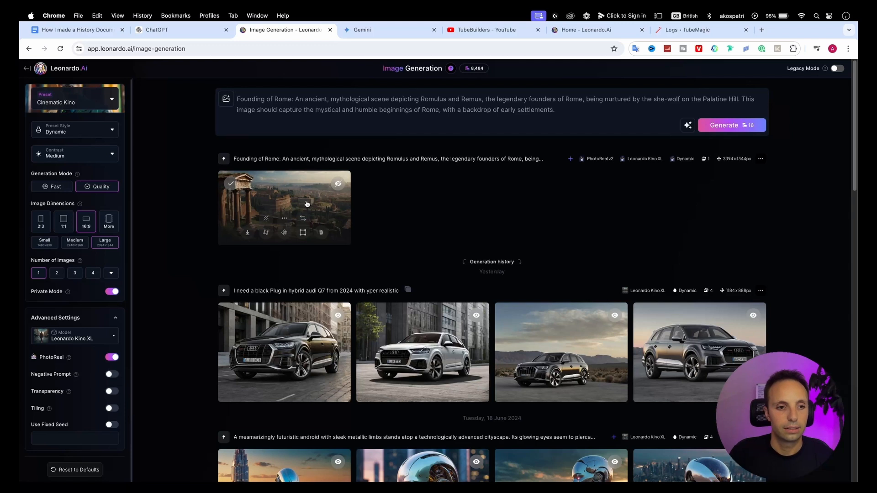
left_click(307, 204)
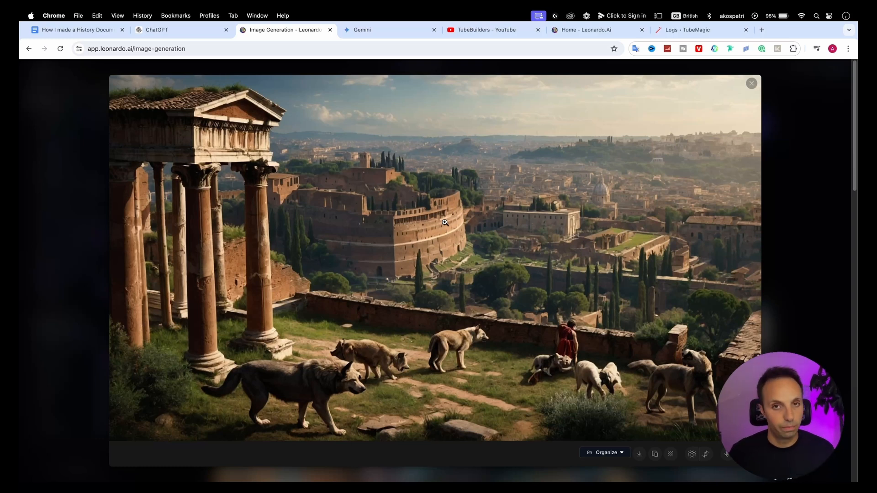
key("Escape")
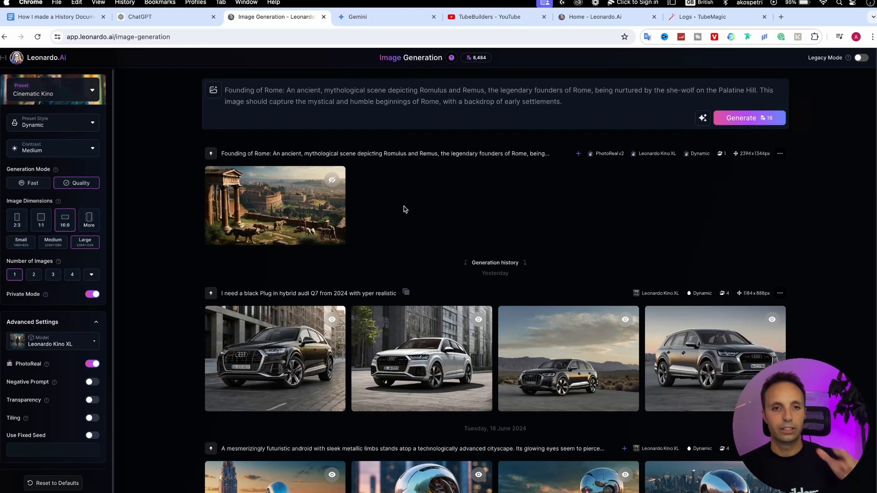
Replace the Leonardo.Ai prompt with ChatGPT's second prompt, "Map of the Roman Empire", and generate the image
left_click(169, 18)
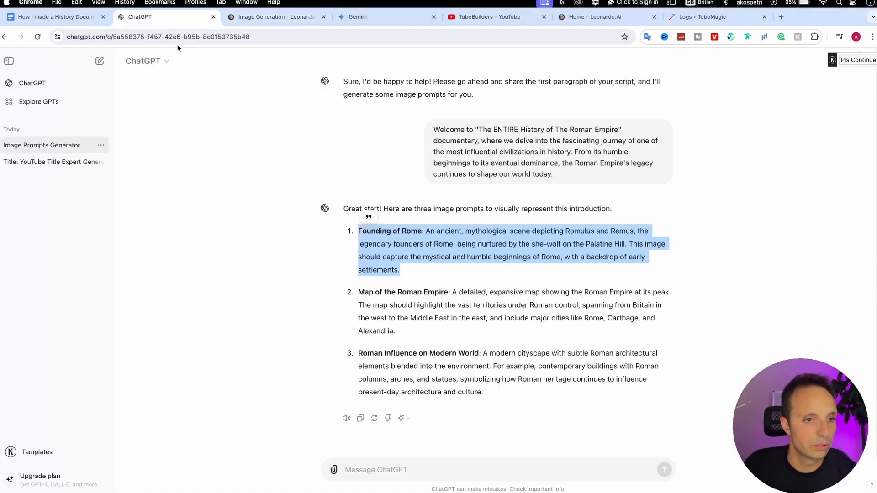
left_click_drag(433, 336, 357, 291)
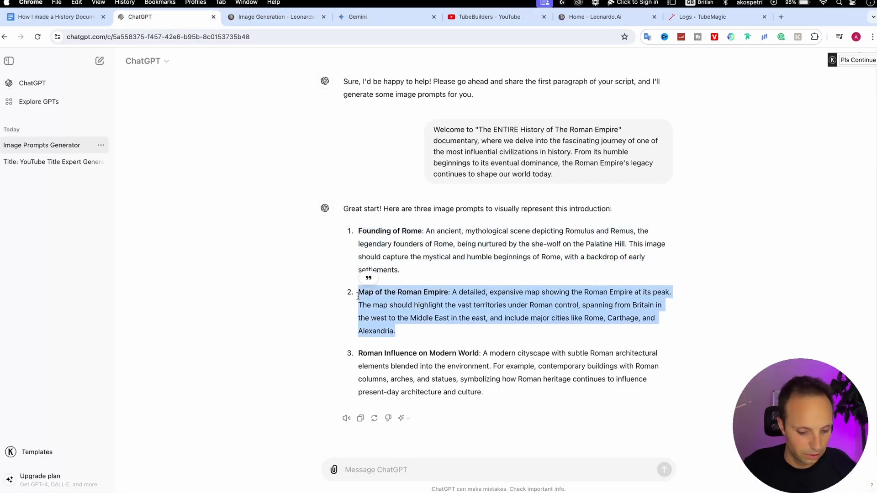
left_click(274, 17)
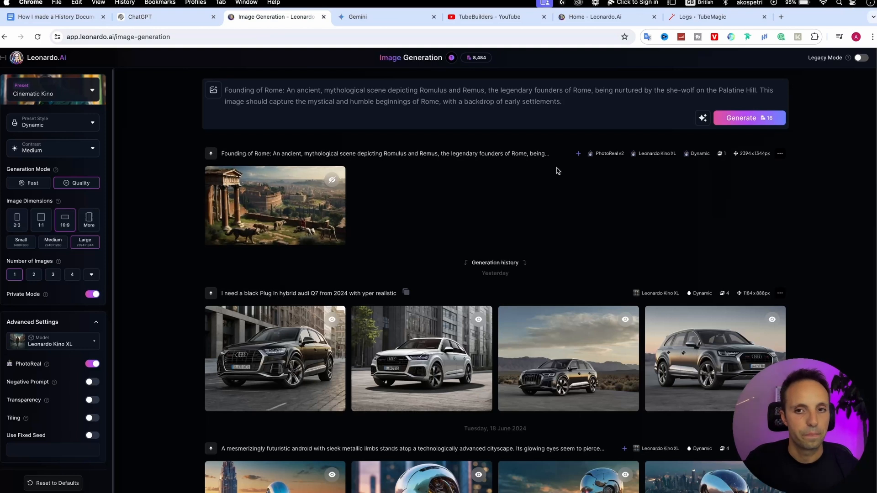
left_click(528, 116)
key("super+a")
key("super+v")
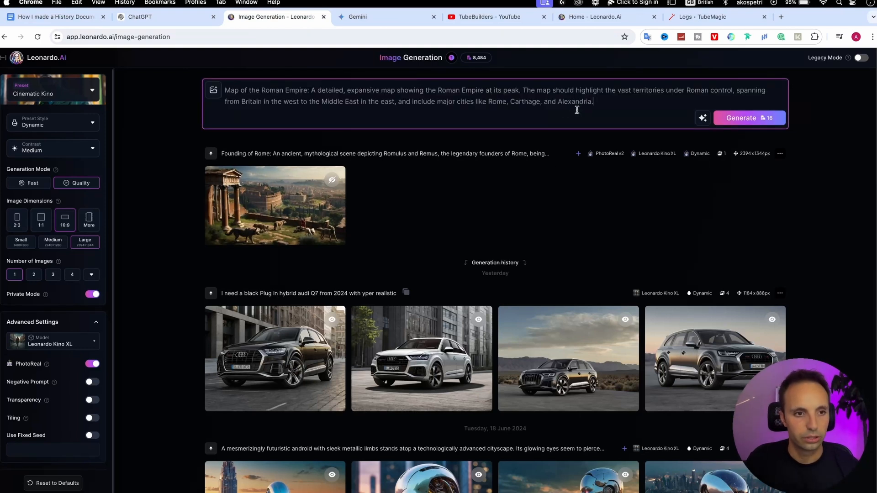
left_click(744, 118)
Copy ChatGPT's third prompt, "Roman Influence on Modern World", into Leonardo.Ai in place of the current prompt and generate the image
left_click(140, 17)
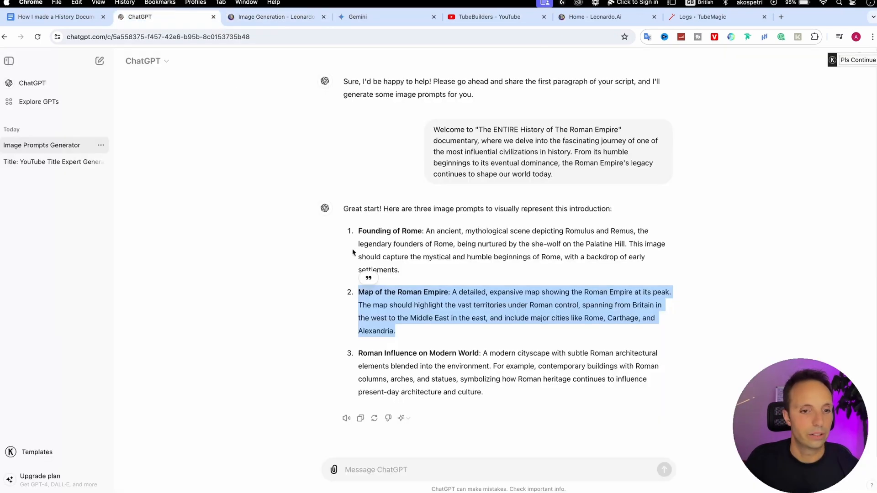
left_click_drag(485, 393, 358, 352)
key("super+c")
left_click(270, 17)
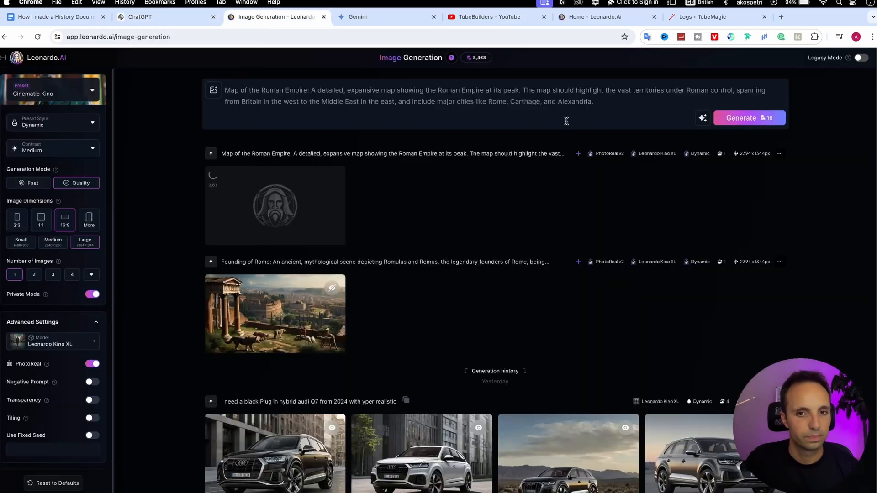
key("super+a")
key("BackSpace")
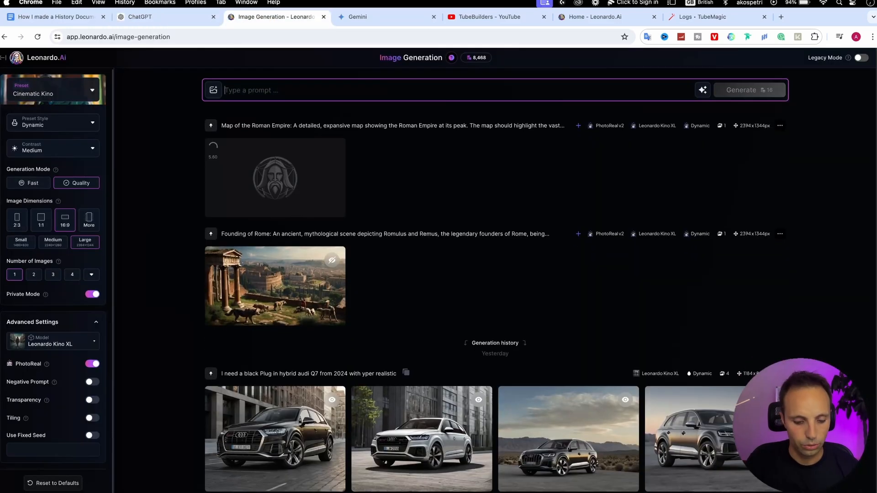
key("super+v")
left_click(730, 120)
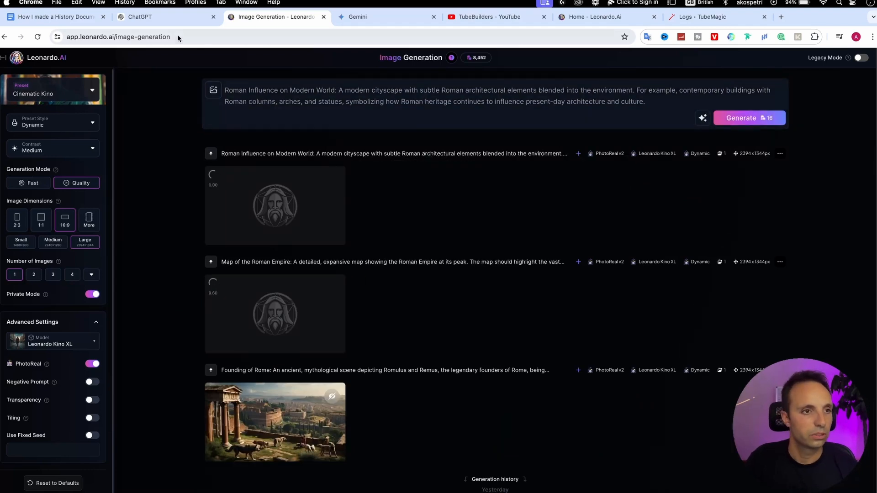
Highlight the introductory paragraph of the Word script in yellow and select the second paragraph, "The rise of the Roman Empire"
left_click(139, 17)
left_click(79, 21)
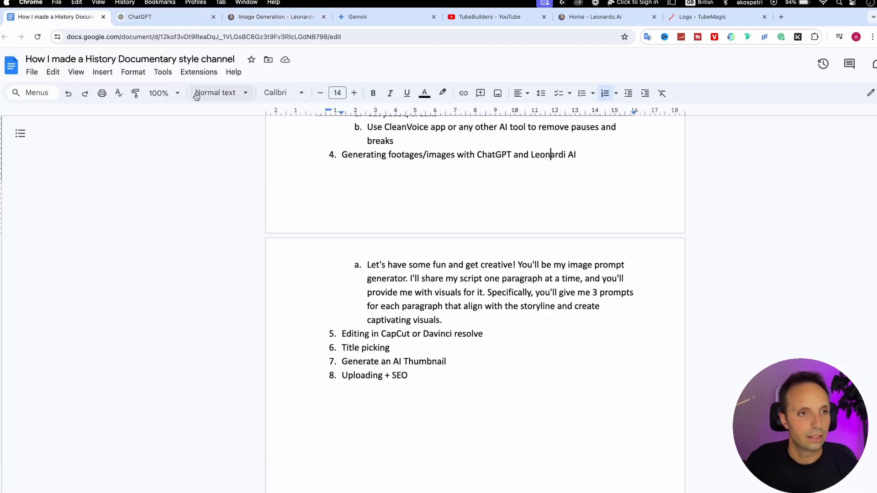
left_click(140, 17)
key("ctrl+Left")
triple_click(307, 188)
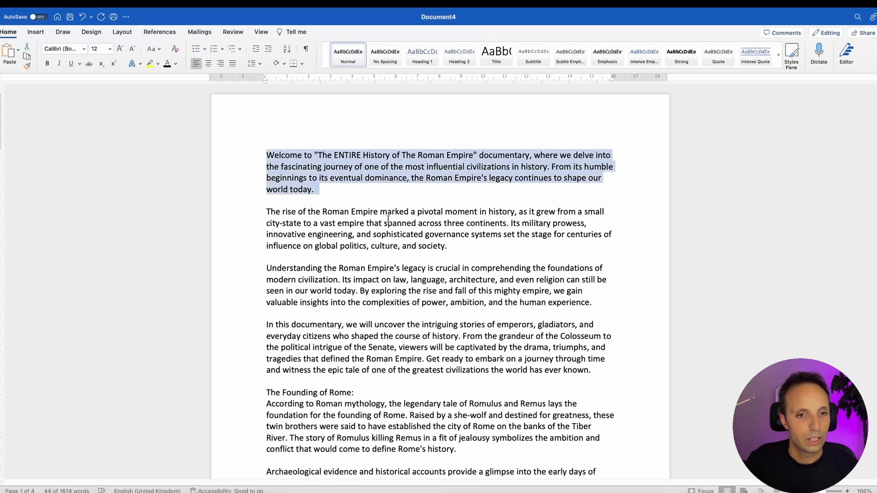
left_click(149, 65)
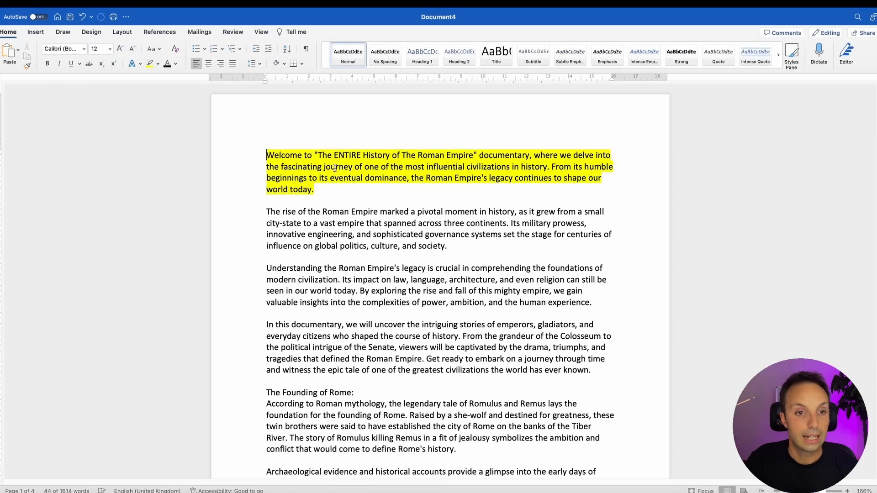
left_click_drag(454, 248, 263, 213)
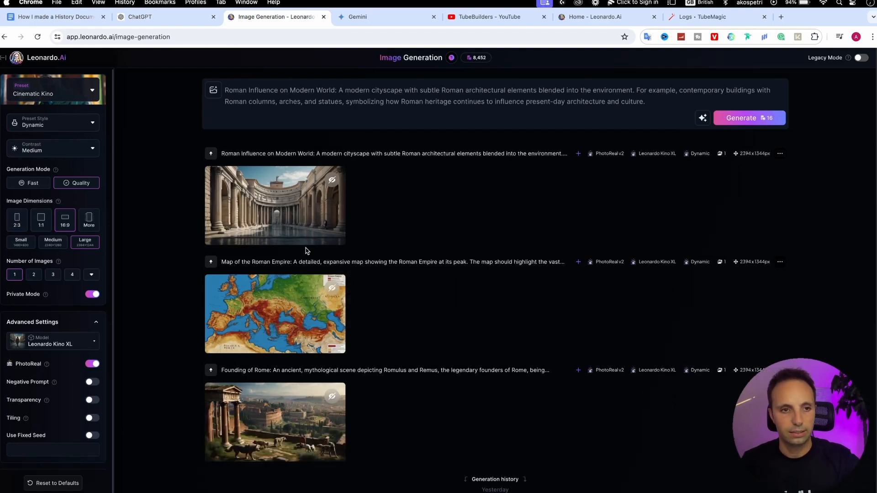
Review ChatGPT's replies to the closing script paragraphs, comparing the numbered image prompts with the final visual concept
left_click(192, 21)
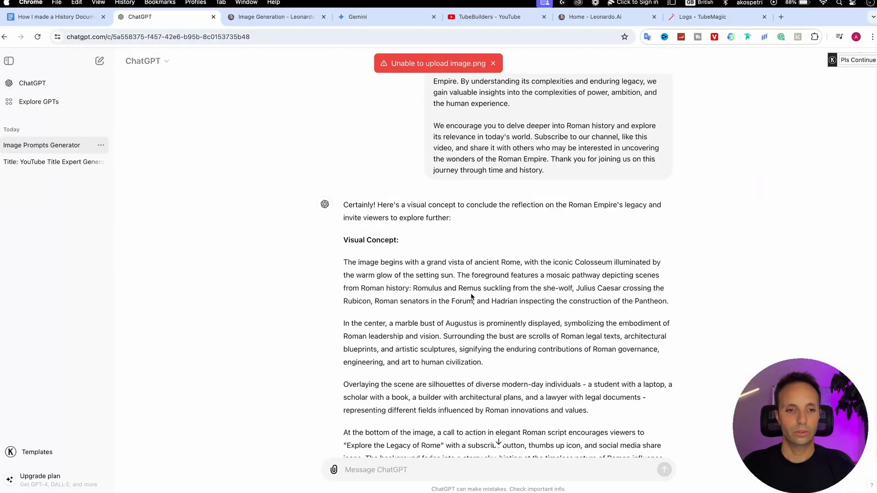
scroll(472, 297, "down", 5)
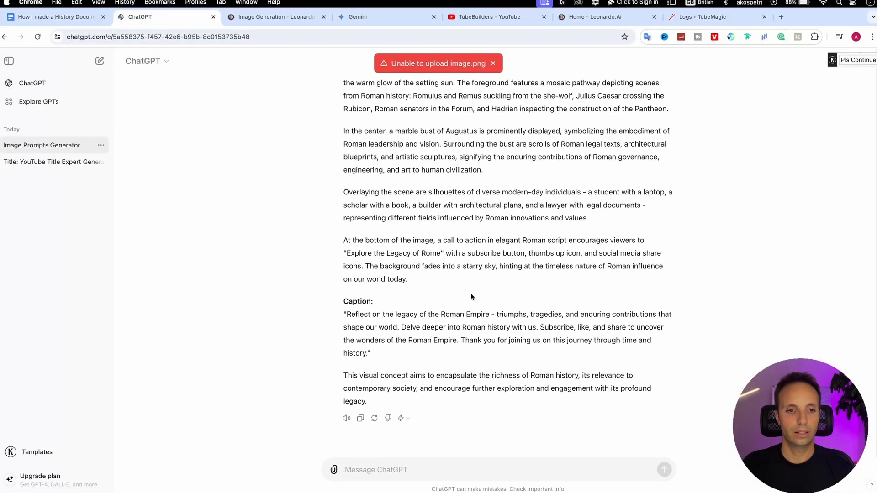
scroll(470, 295, "up", 8)
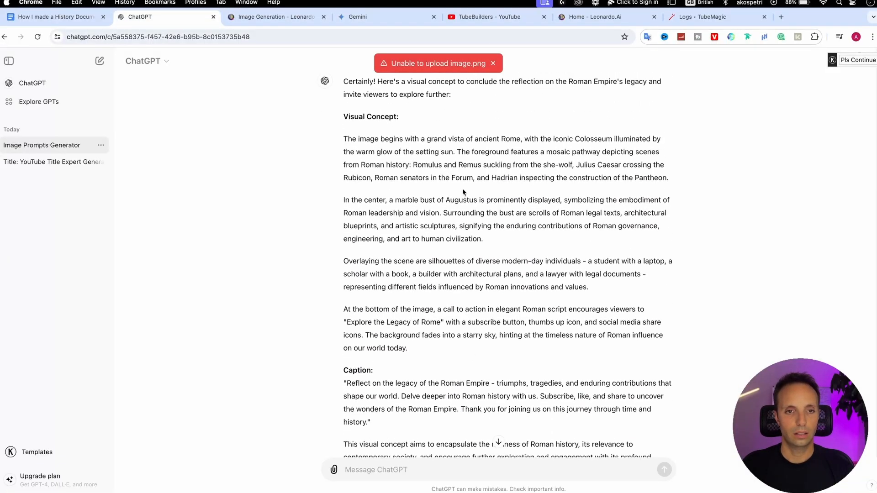
scroll(464, 250, "up", 6)
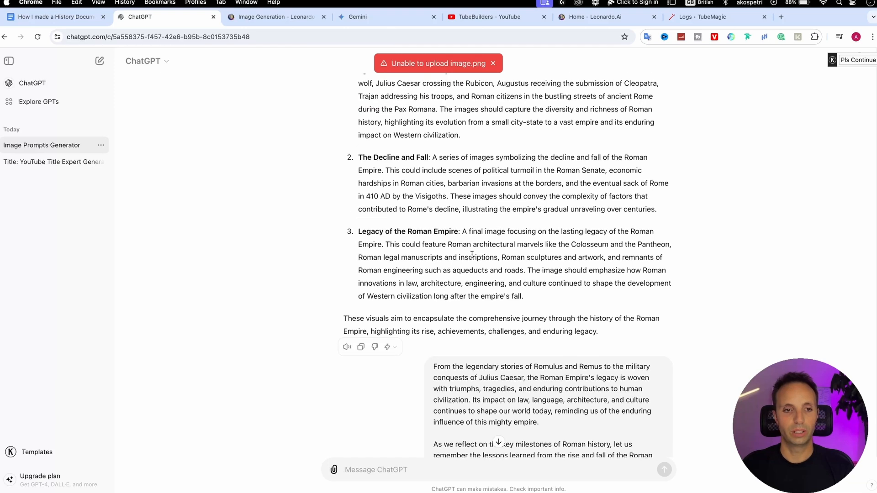
scroll(472, 255, "down", 12)
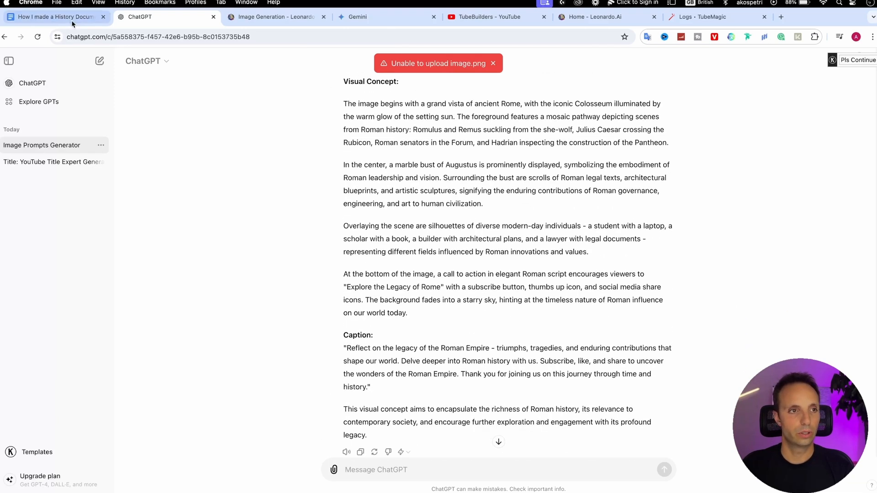
Copy the image prompt generator instruction asking for 3 prompts per paragraph from the Google Docs outline and send it to ChatGPT
key("super+1")
left_click(432, 357)
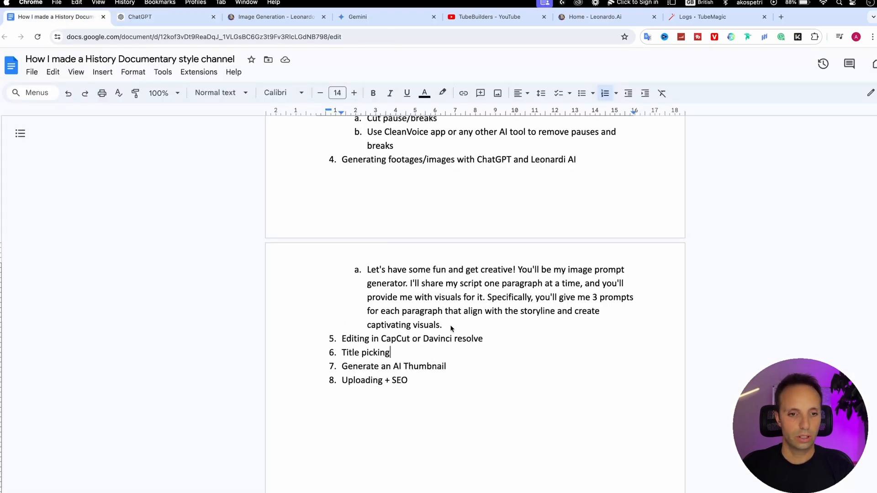
left_click_drag(450, 328, 370, 277)
key("super+c")
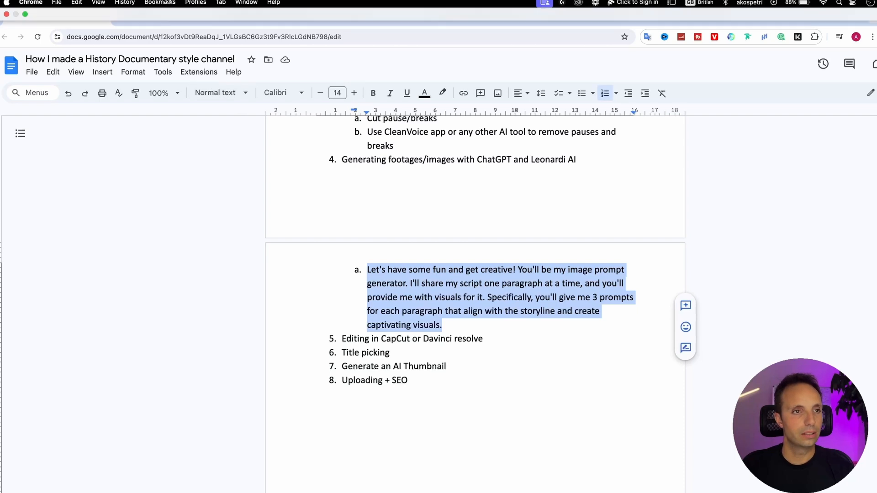
left_click(163, 18)
scroll(460, 374, "down", 2)
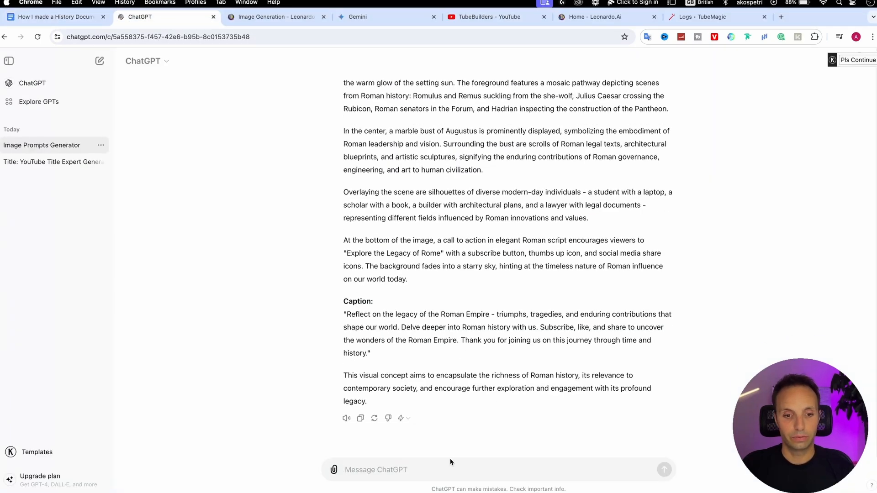
left_click(441, 472)
key("super+v")
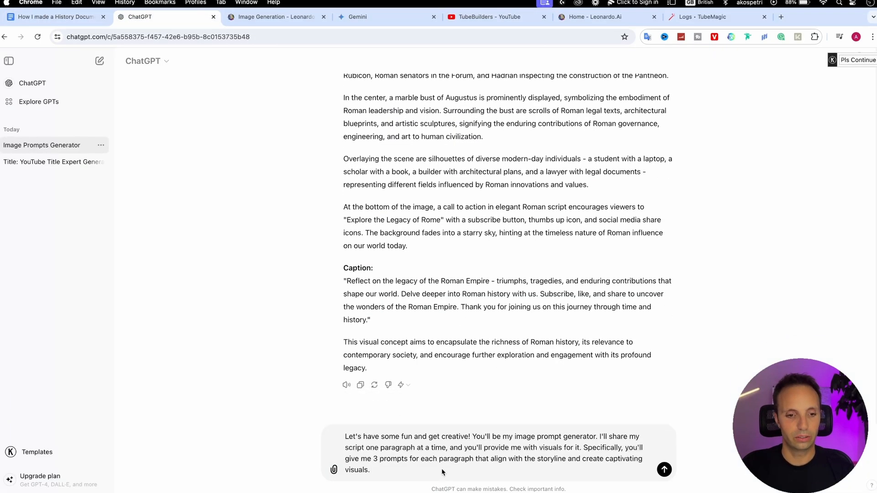
key("Return")
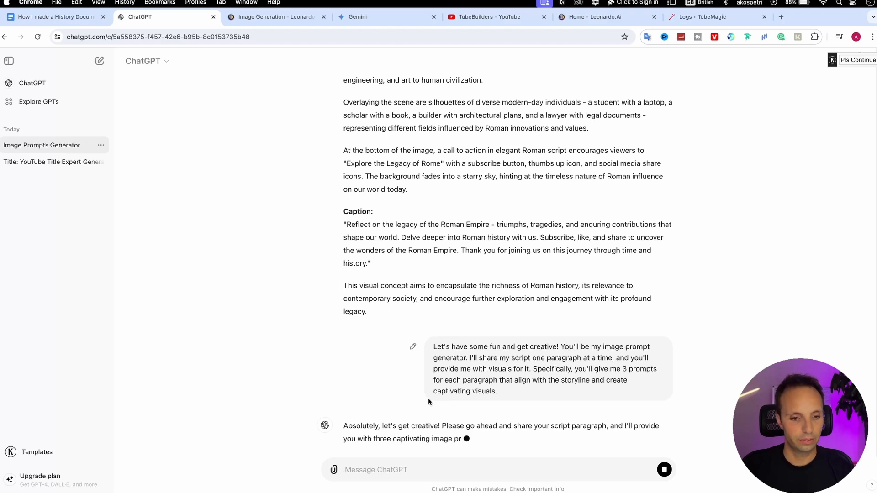
Copy the last three paragraphs of the Word script, starting at "From the legendary stories of Romulus and Remus", and send them to ChatGPT
key("super+Tab")
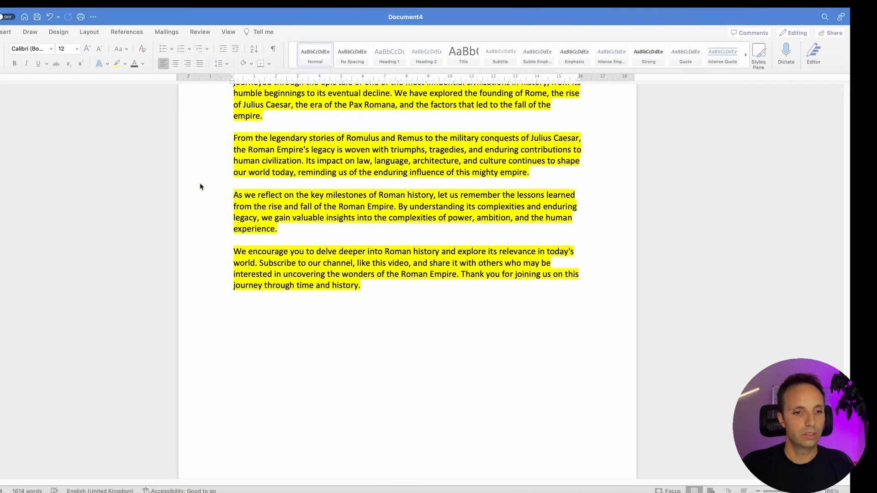
left_click_drag(403, 289, 245, 144)
left_click(317, 155)
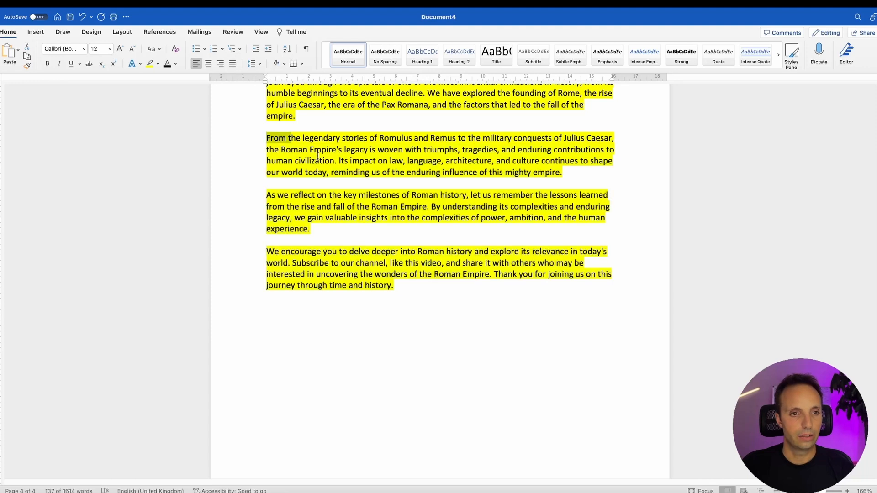
left_click_drag(395, 286, 272, 135)
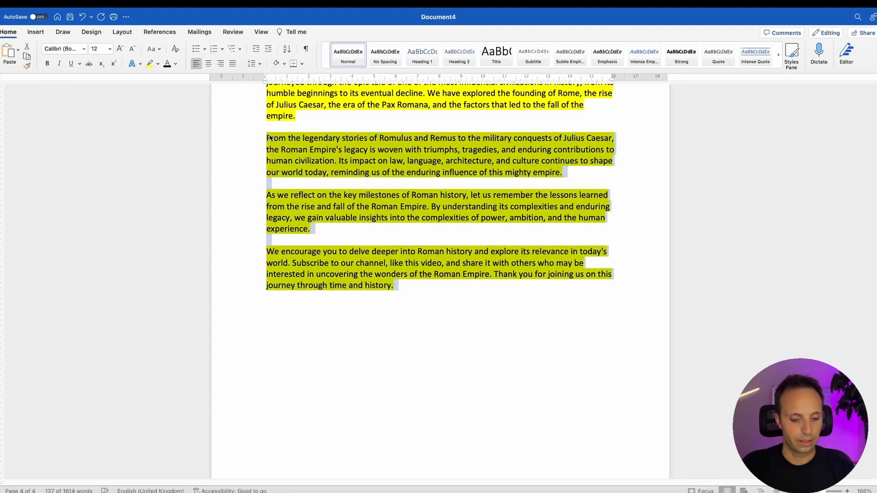
key("ctrl+Right")
left_click(261, 16)
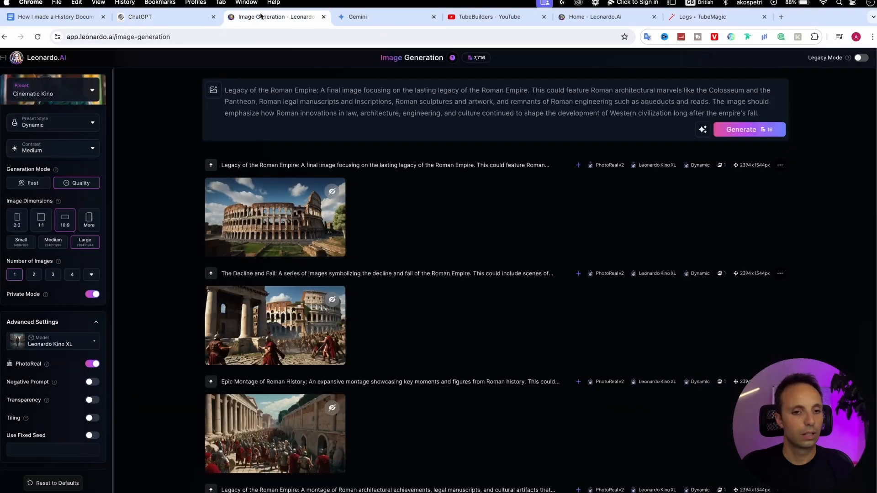
left_click(163, 21)
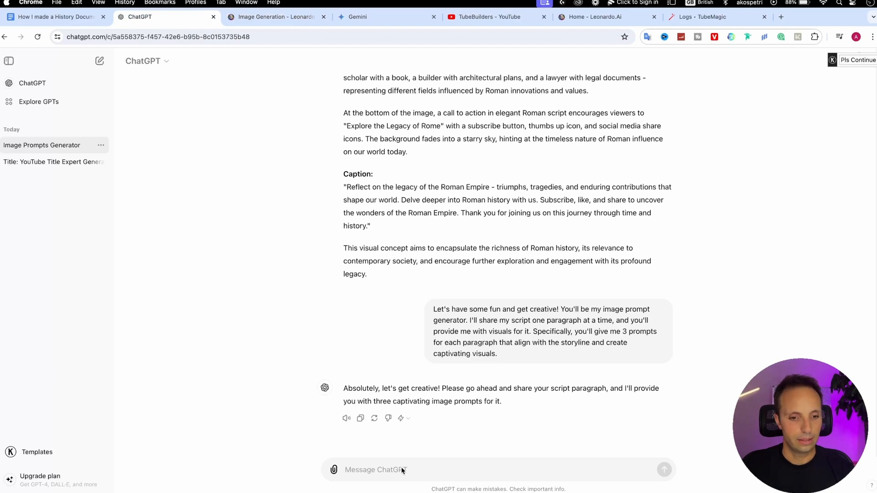
key("super+v")
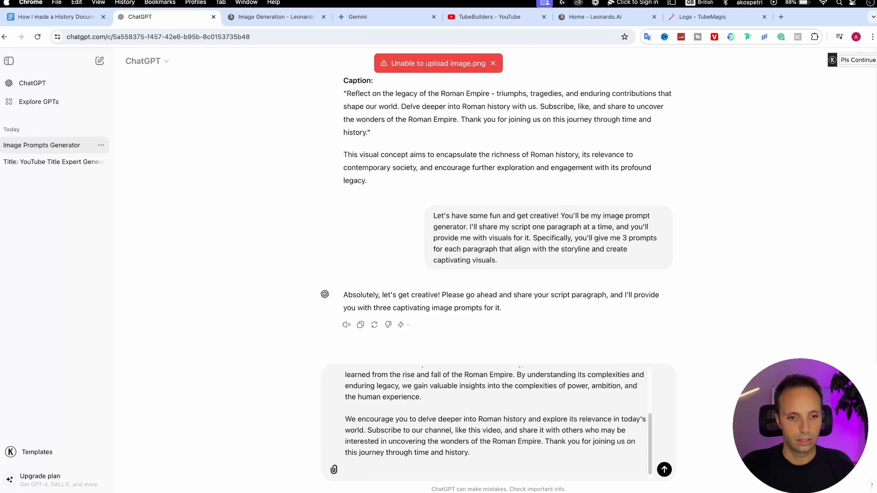
key("Return")
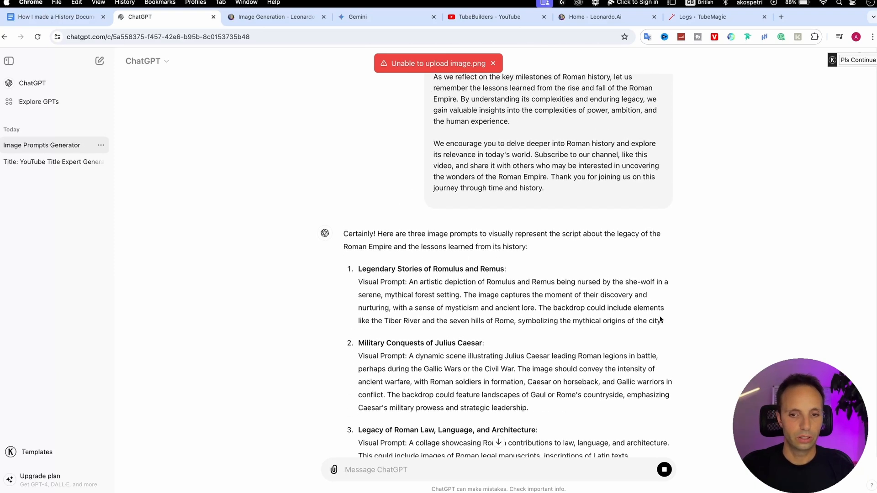
Copy ChatGPT's first prompt, "Legendary Stories of Romulus and Remus", into Leonardo.Ai and generate the image
left_click_drag(661, 320, 354, 273)
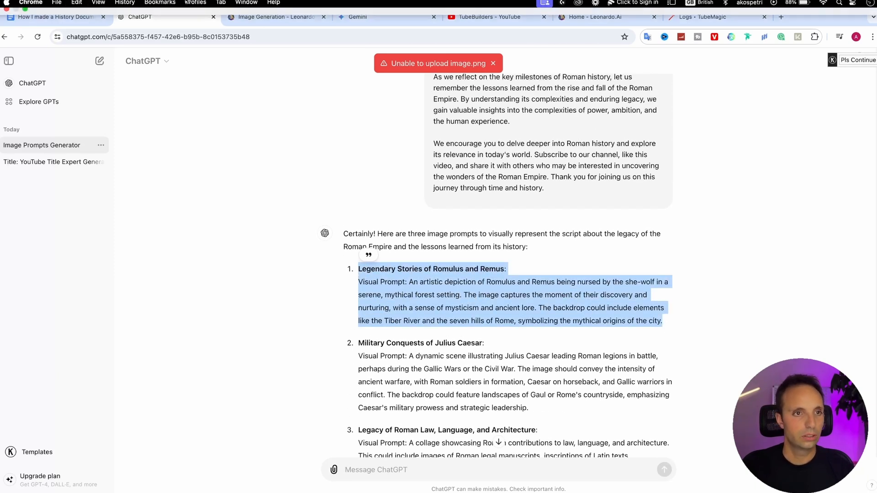
left_click(263, 17)
left_click(256, 16)
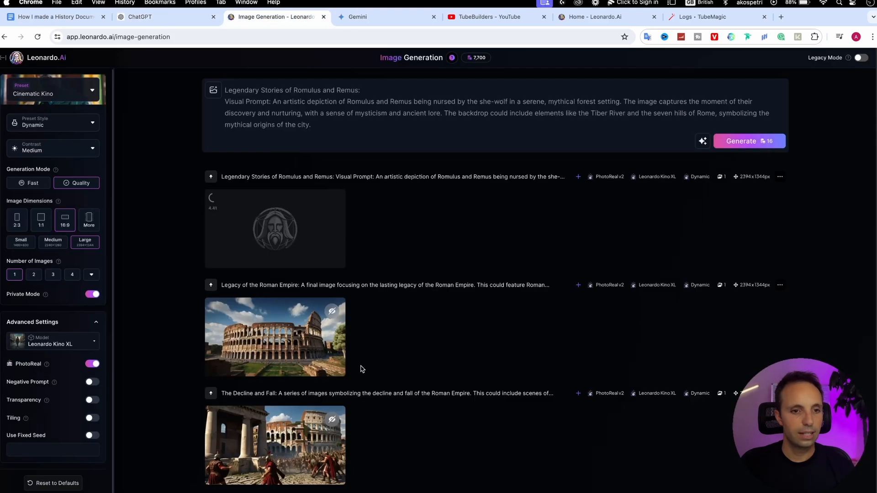
Replace the Leonardo.Ai prompt with ChatGPT's second prompt, "Military Conquests of Julius Caesar", and generate the image
left_click(323, 125)
key("ctrl+a")
key("BackSpace")
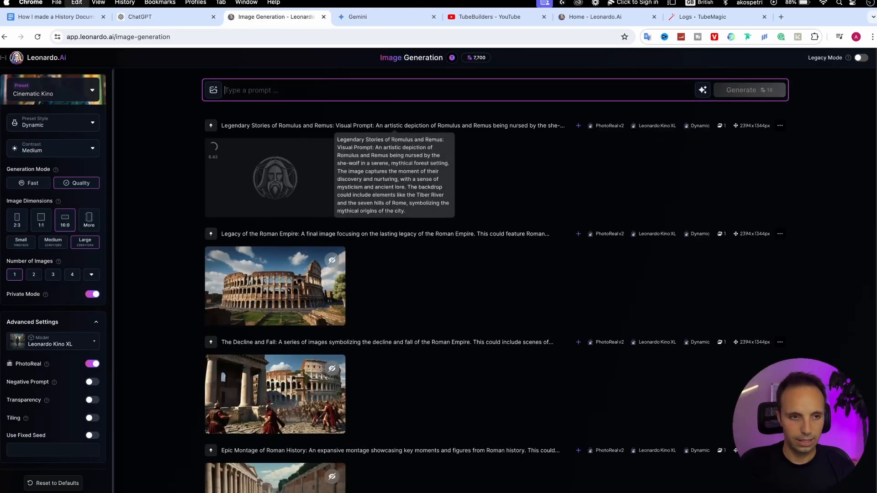
key("ctrl+v")
key("Return")
left_click(776, 141)
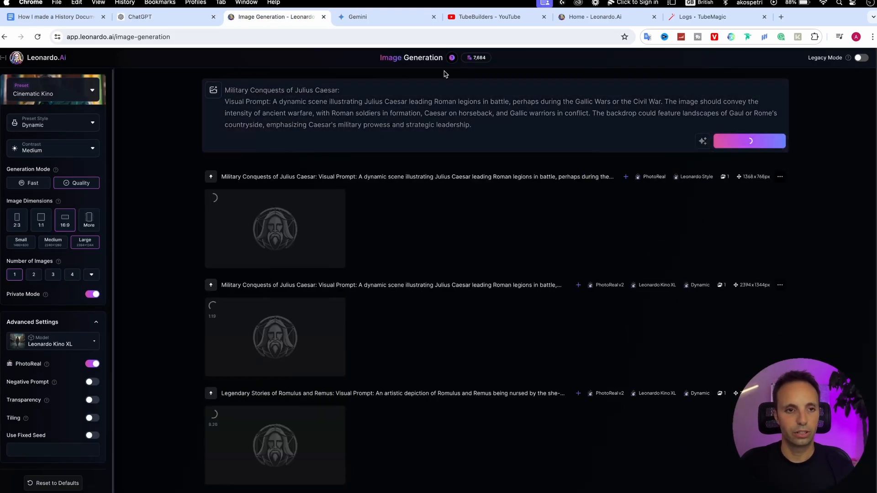
Copy the visual prompt for "Legacy of Roman Law, Language, and Architecture" from ChatGPT into Leonardo.Ai and generate the image
left_click(167, 18)
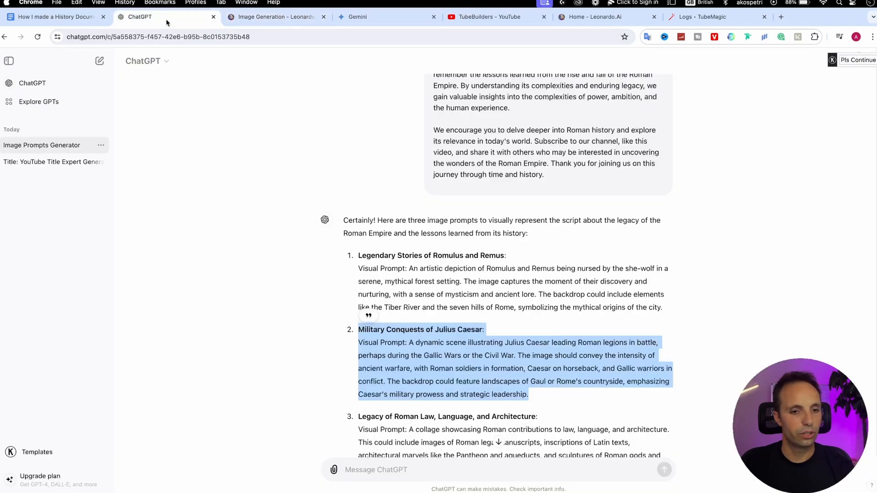
scroll(379, 421, "down", 5)
left_click(477, 359)
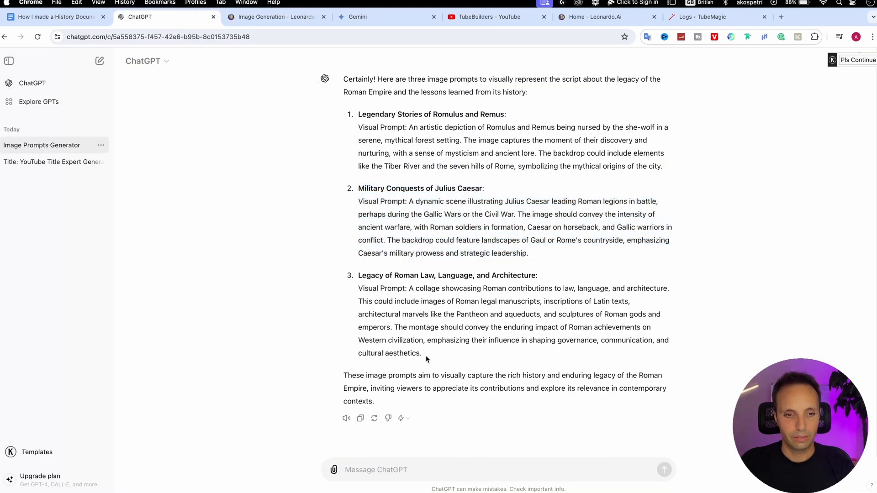
left_click_drag(427, 359, 352, 286)
left_click(276, 18)
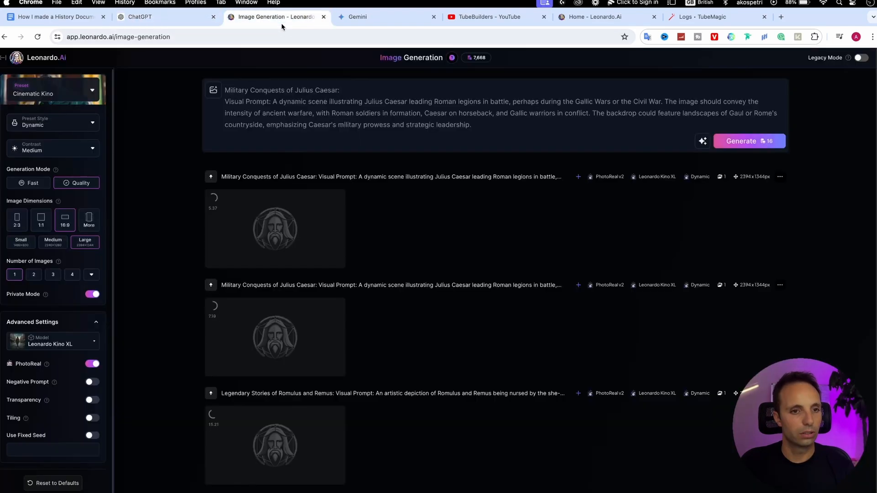
key("ctrl+a")
key("ctrl+v")
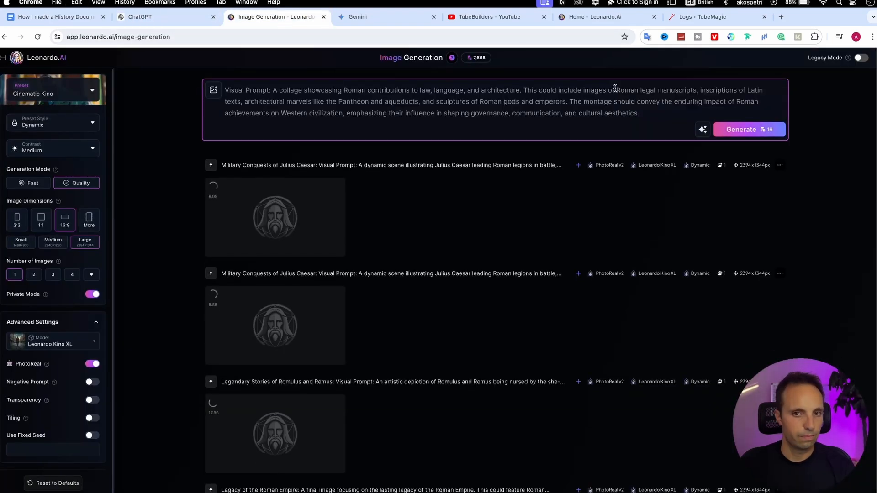
left_click(718, 127)
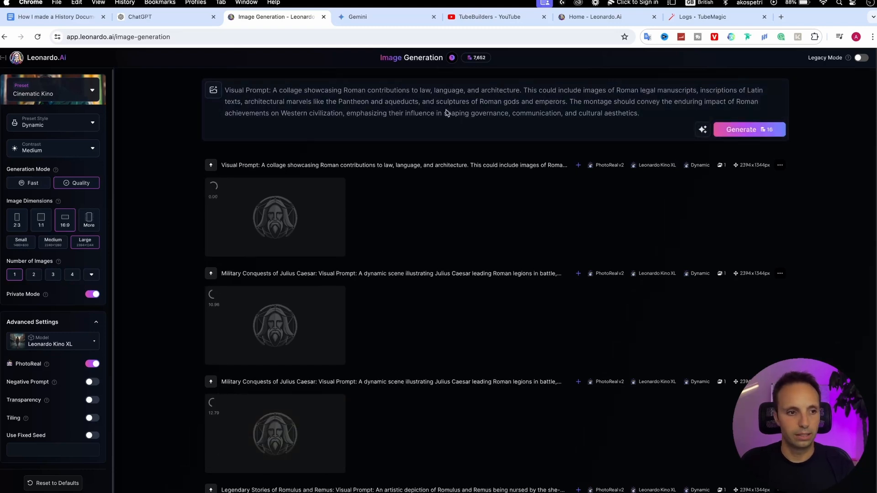
Inspect the generated Romulus and Remus image at full size and look over the voice-over timeline in CapCut
scroll(471, 198, "down", 3)
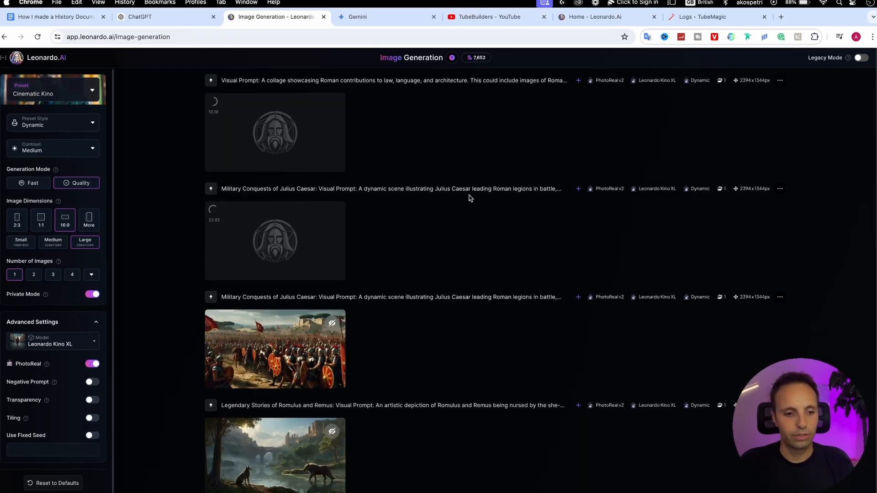
scroll(470, 197, "down", 3)
left_click(292, 347)
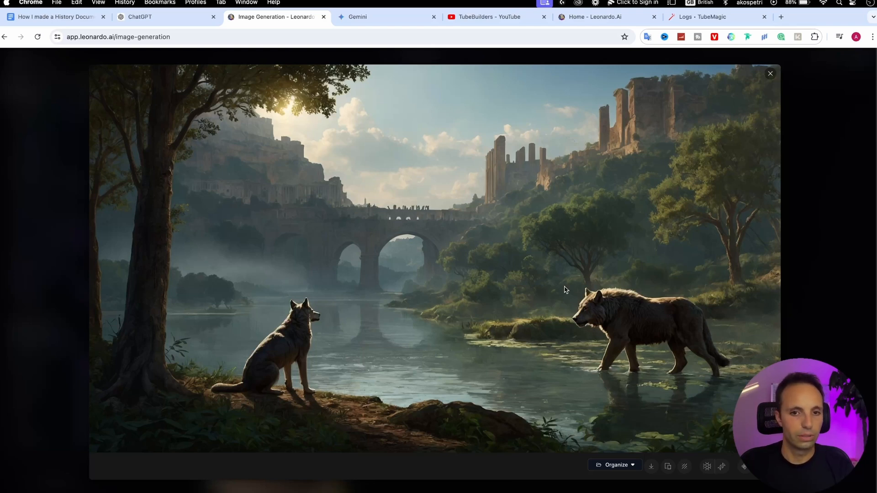
left_click(770, 74)
scroll(457, 146, "up", 5)
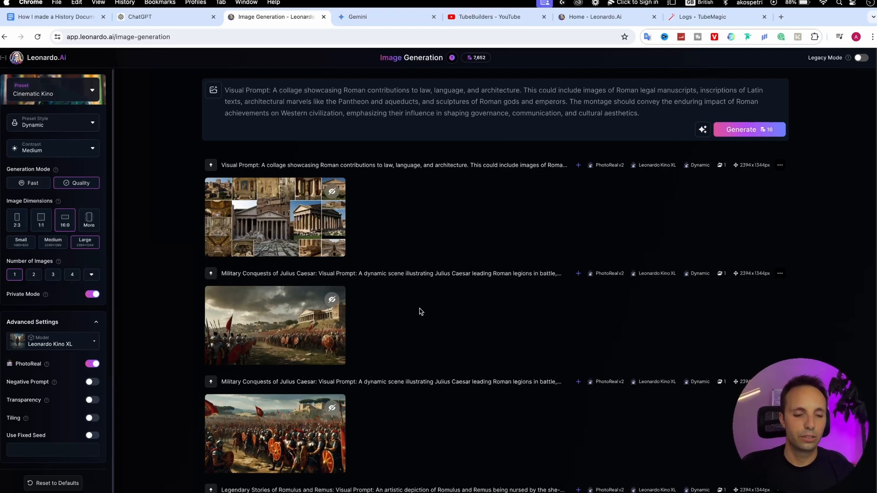
key("ctrl+Right")
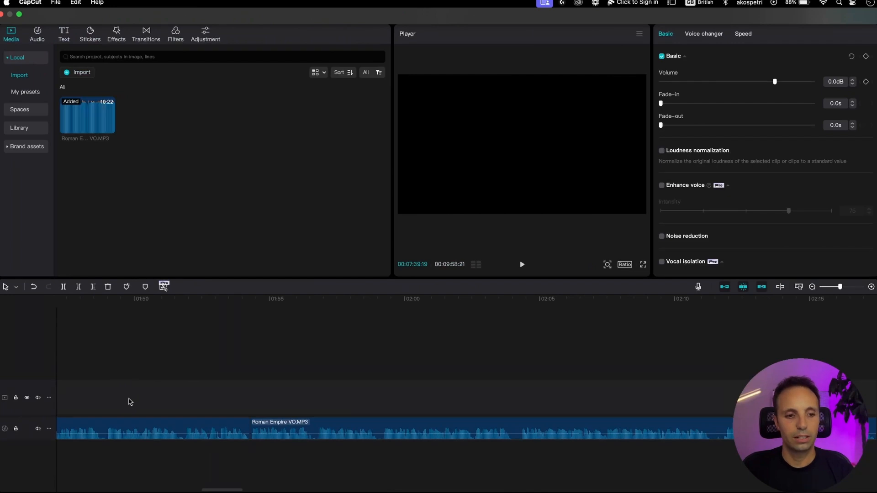
scroll(130, 402, "left", 20)
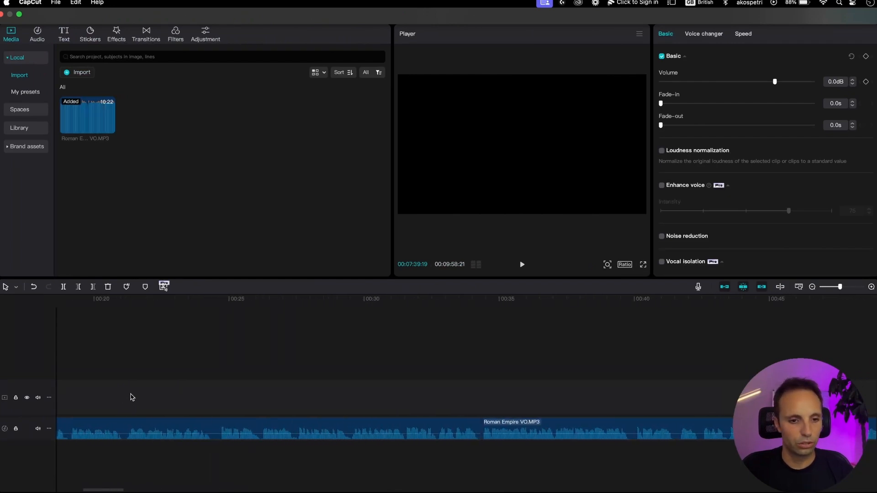
key("ctrl+Left")
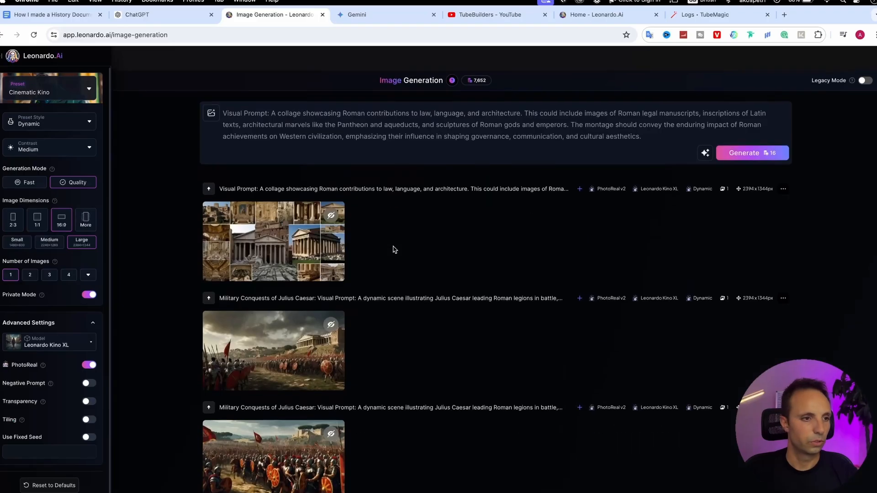
Open the Leonardo.Ai personal feed and browse the generated Roman Empire images back to the earliest ones
left_click(37, 59)
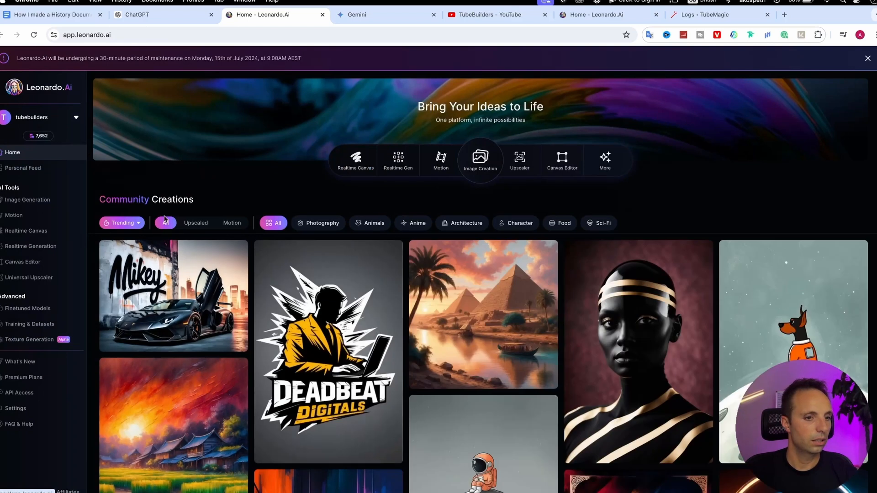
left_click(32, 167)
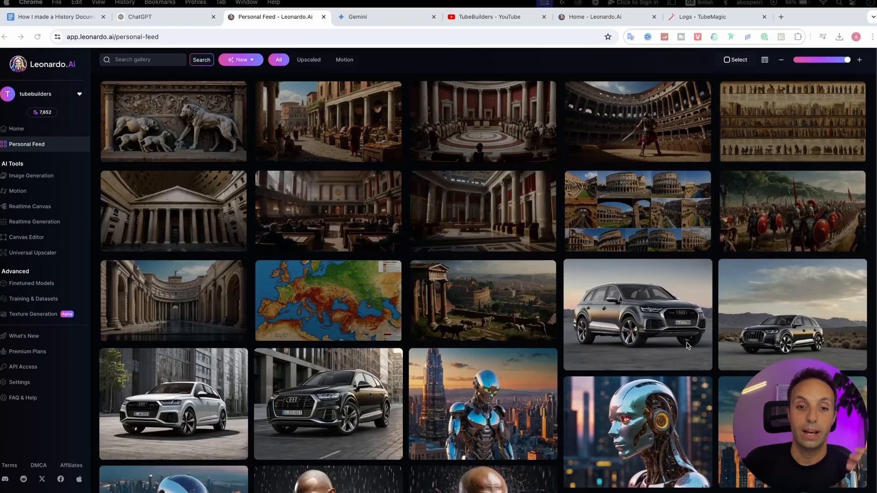
scroll(592, 261, "up", 15)
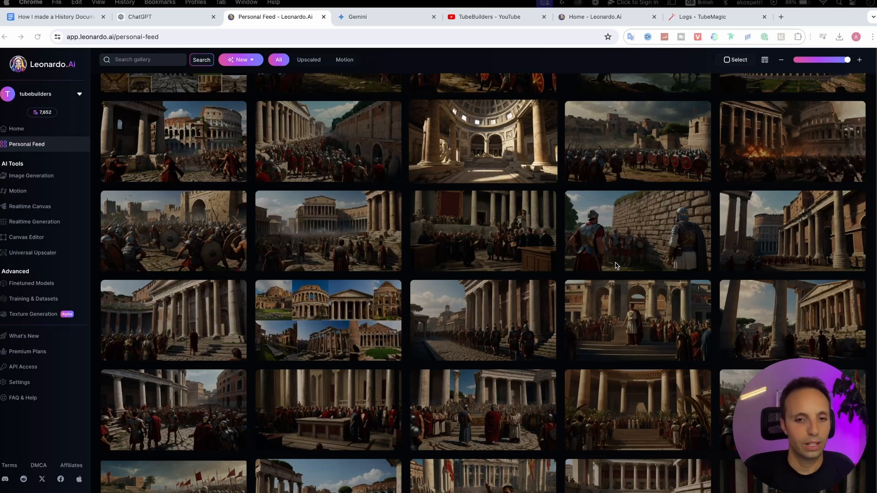
scroll(600, 300, "down", 10)
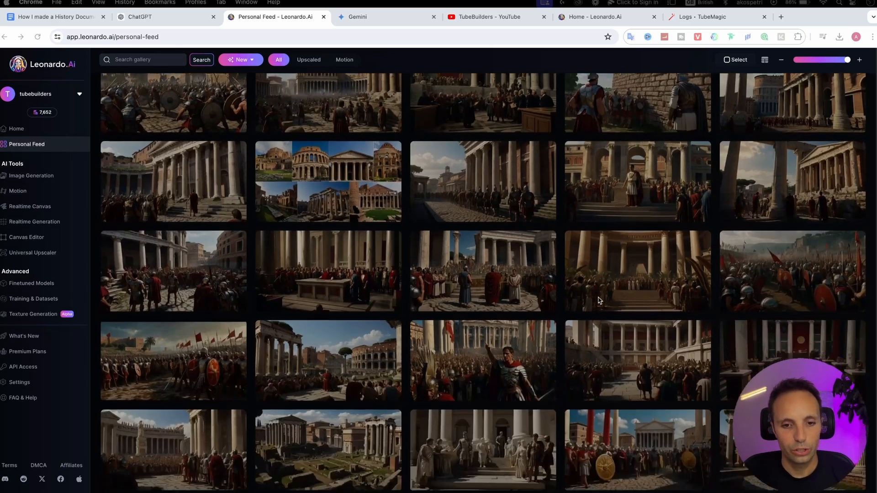
scroll(600, 300, "down", 3)
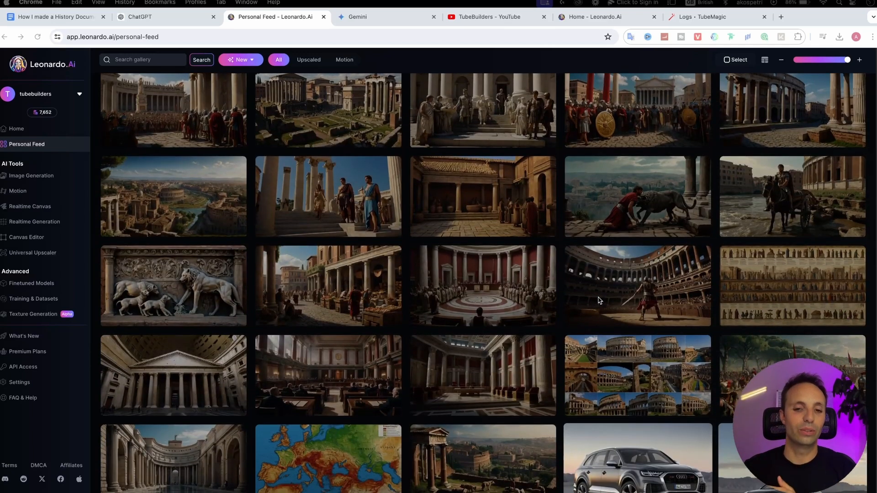
scroll(600, 301, "down", 5)
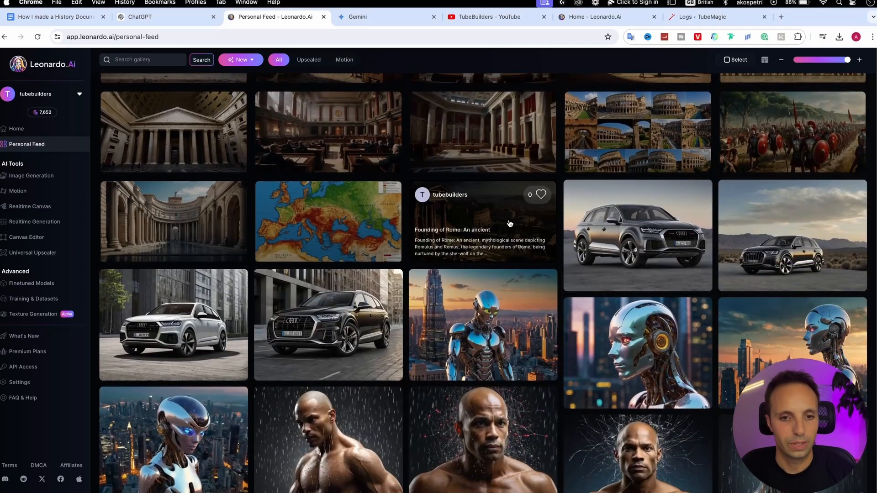
Download the "Founding of Rome" image as 1 into the In order folder and close its details
left_click(510, 215)
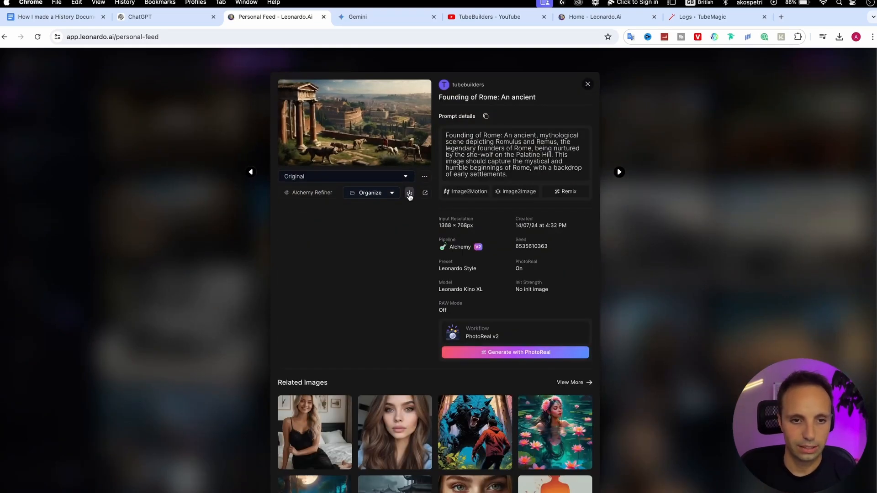
left_click(409, 194)
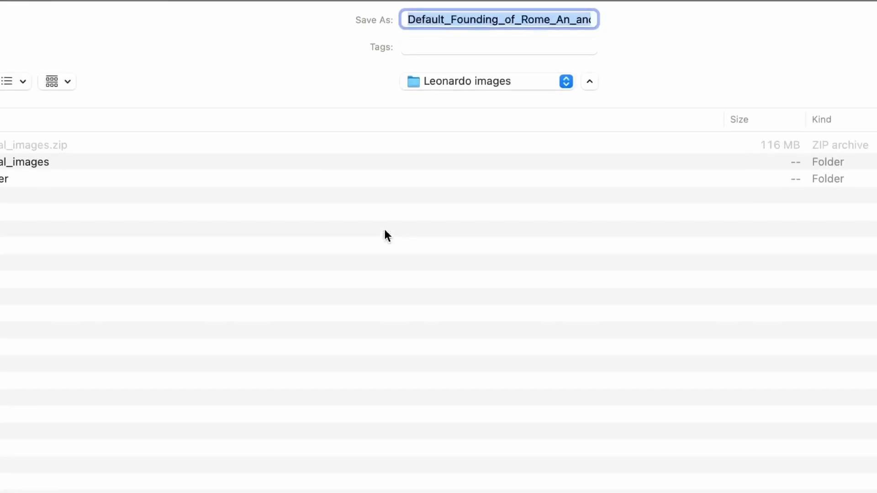
type("1")
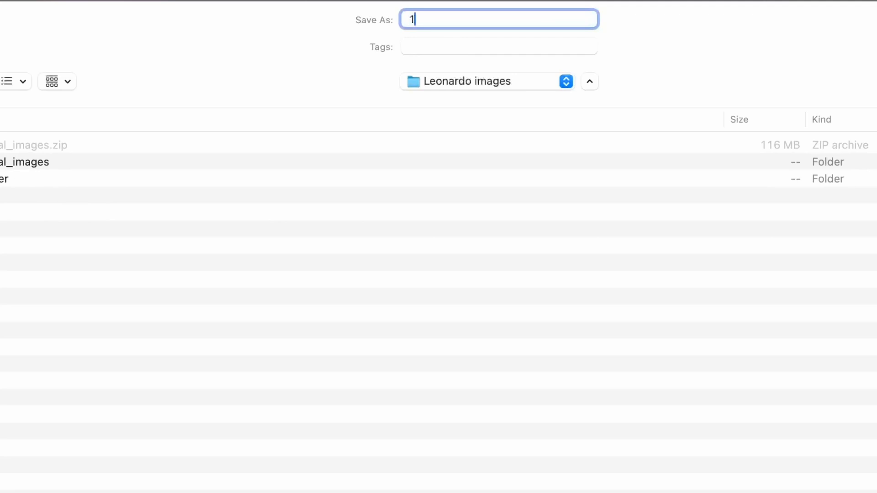
double_click(25, 179)
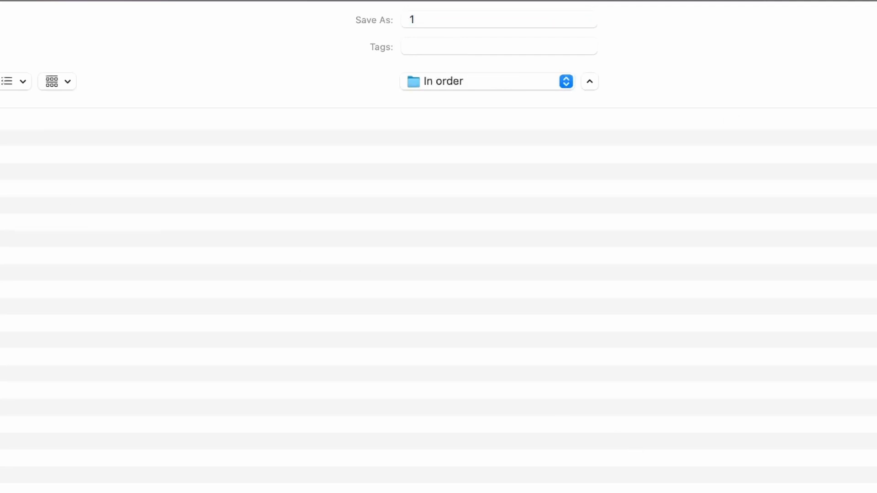
key("Return")
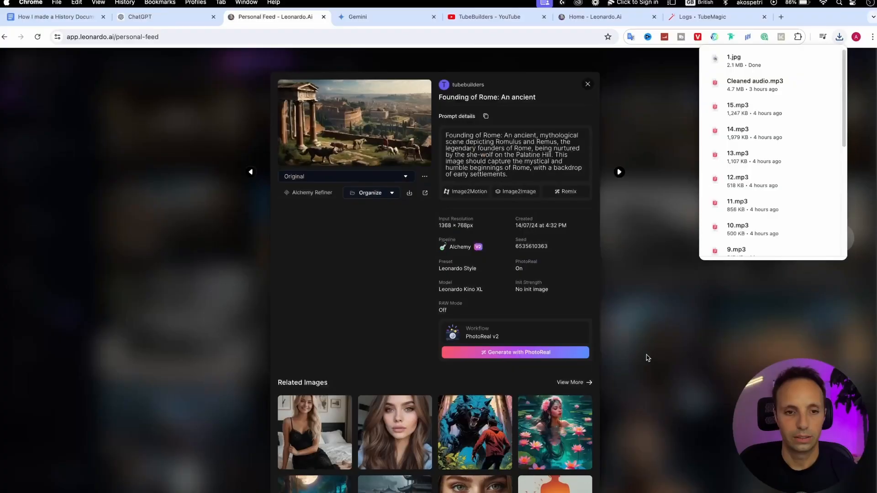
left_click(589, 85)
Download the "Map of the Roman Empire" image as 2 and close its details
left_click(353, 207)
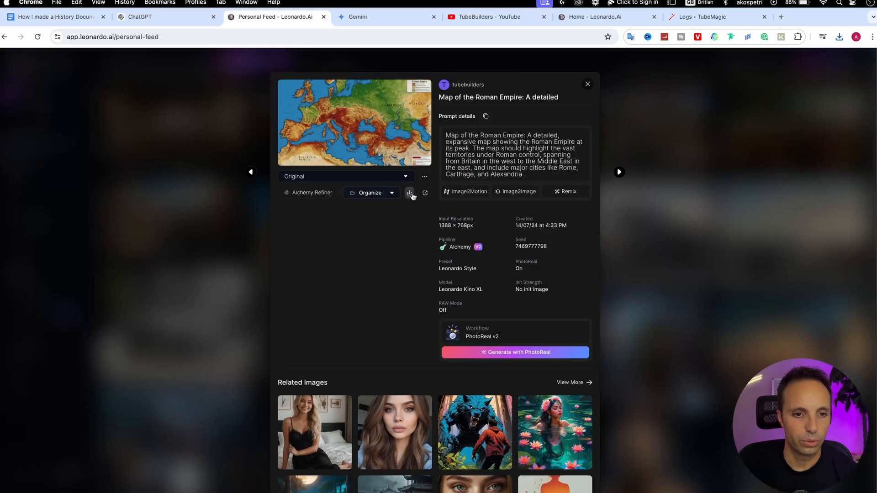
left_click(410, 195)
type("2")
key("Return")
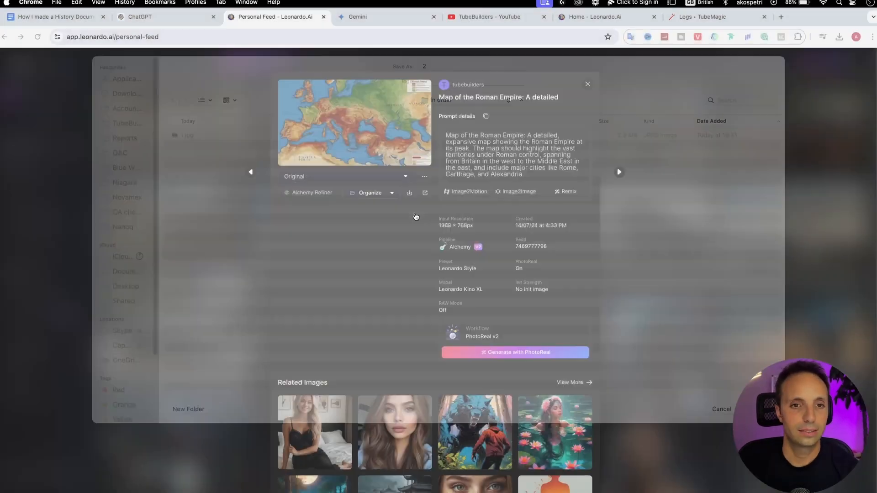
left_click(588, 88)
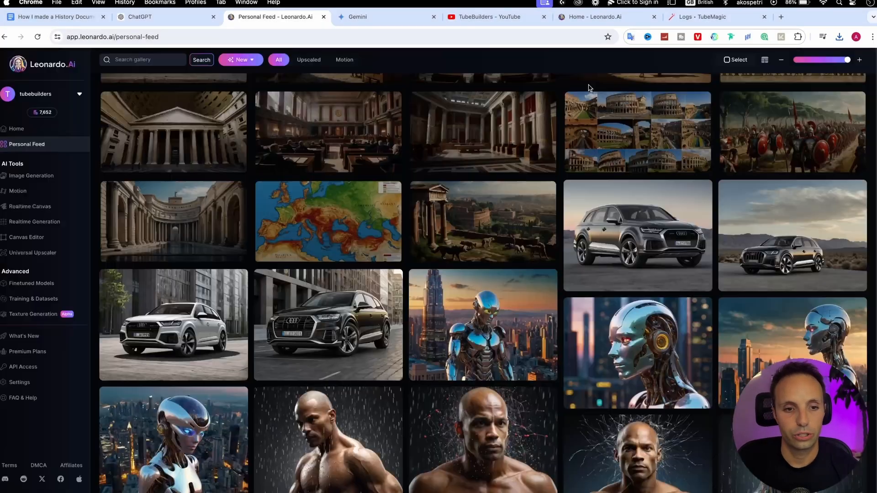
Download the "Roman Influence on Modern World" image as 3 into the In order folder
left_click(179, 206)
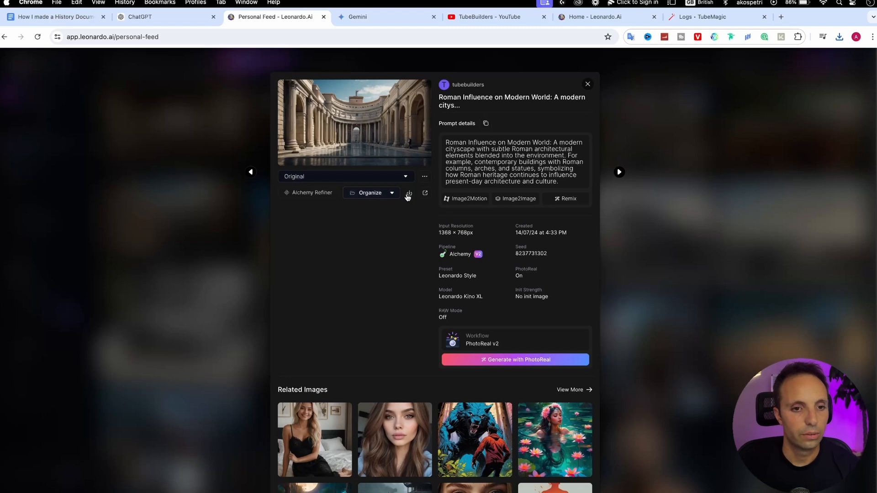
left_click(409, 193)
type("2")
key("Return")
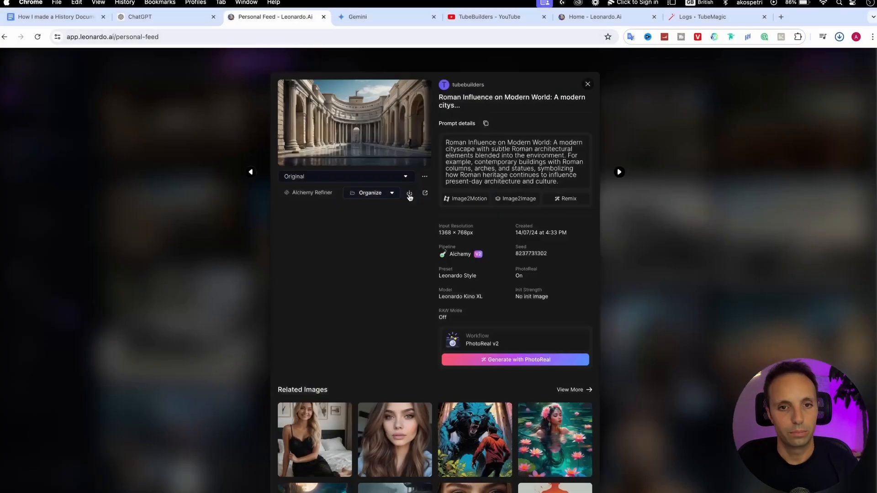
Step through the feed to the "Senate and Political Intrigue" image and download it as 11
left_click(250, 171)
left_click(250, 172)
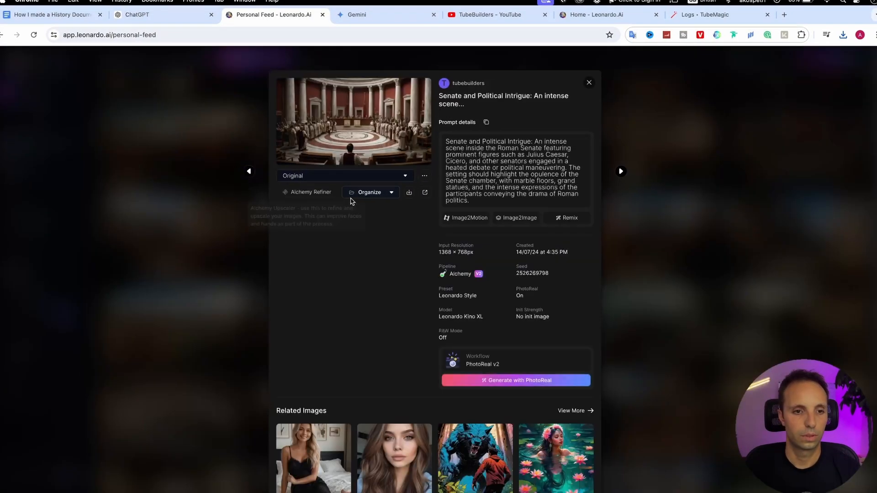
left_click(409, 193)
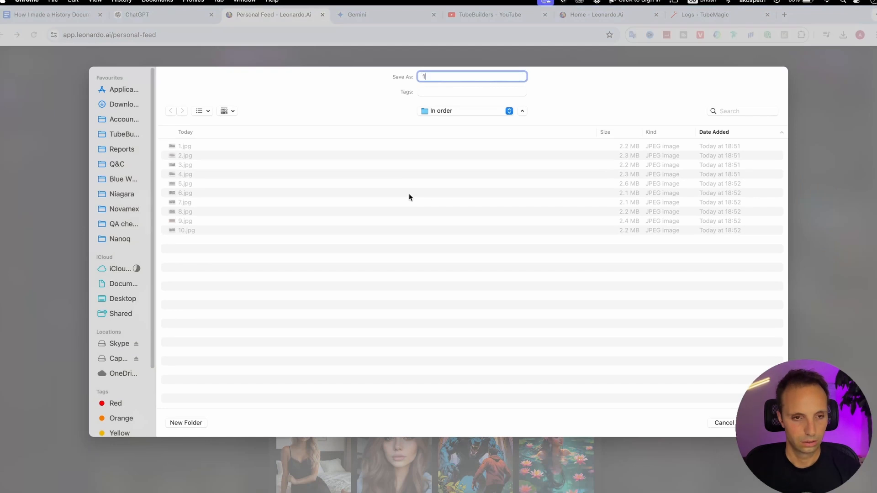
type("1")
key("Return")
Download the "Everyday Roman Life" image as 12 and the following Romulus and Remus image as 13
left_click(249, 171)
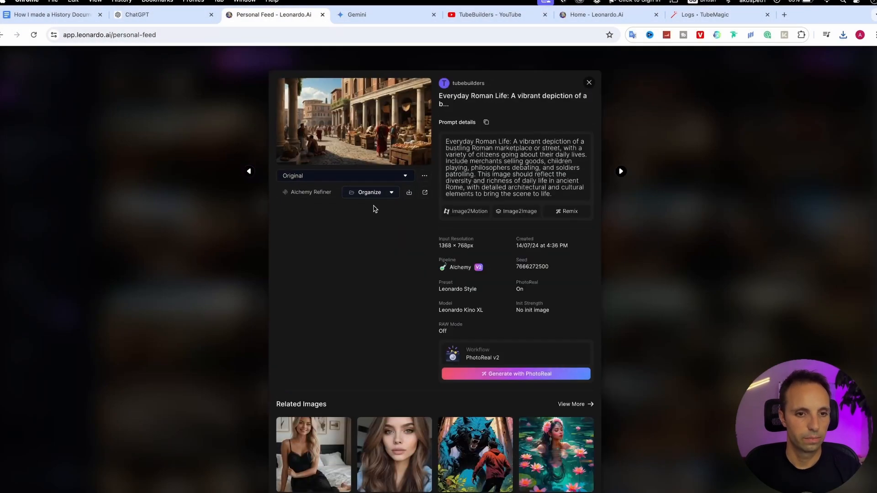
left_click(410, 193)
key("Return")
key("Left")
left_click(409, 193)
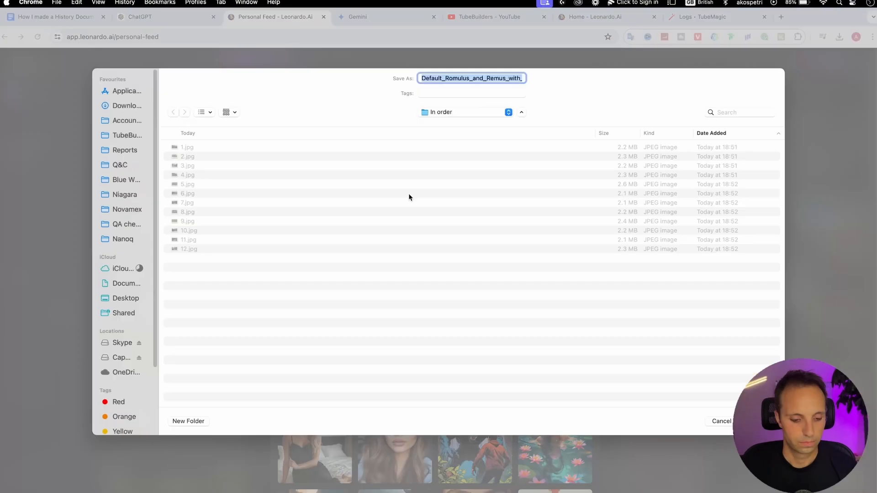
key("Return")
Continue through the feed past the "Roman Forum" image, downloading images into the In order folder with consecutive numbers up to 25
left_click(410, 193)
key("Return")
key("Left")
key("Left")
left_click(251, 172)
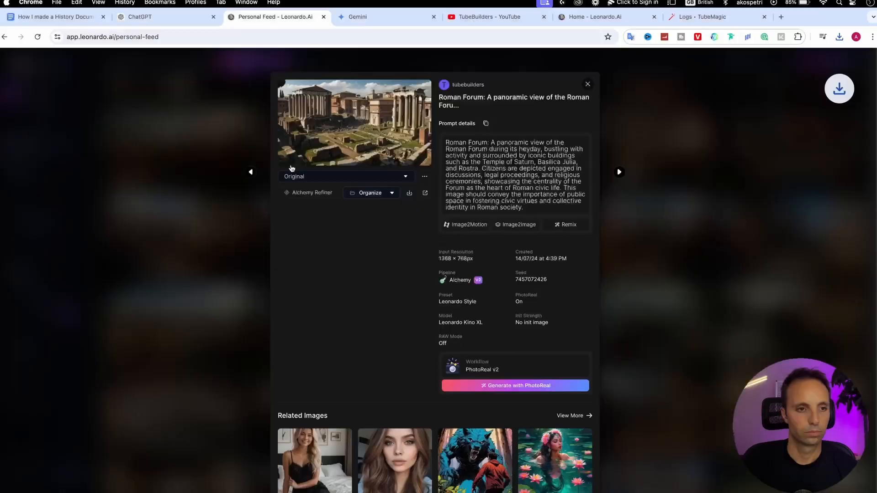
left_click(250, 173)
left_click(410, 193)
type("25")
key("Return")
Download further feed images into the In order folder under consecutive numbers, including 30 and 33
left_click(250, 173)
left_click(410, 193)
type("30")
key("Return")
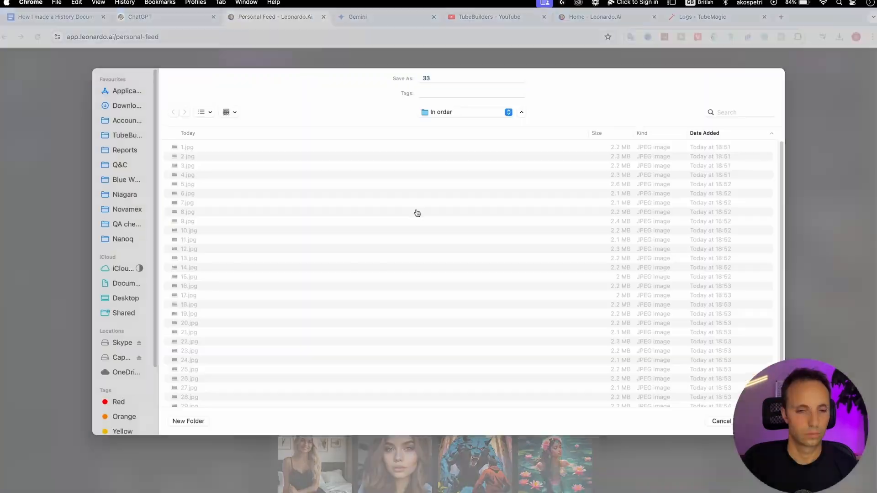
key("Return")
left_click(409, 193)
key("Return")
Move on to the "Barbarian Invasions and External Threats" image and download it into the In order folder
left_click(250, 172)
left_click(250, 172)
left_click(250, 173)
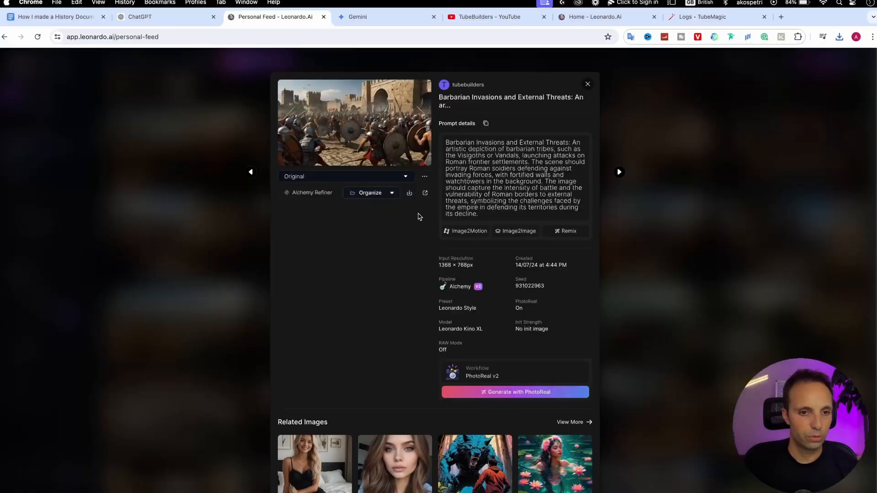
left_click(409, 194)
key("Return")
Advance through the newer feed images after the Barbarian Invasions scene and download one as 48
left_click(251, 172)
left_click(250, 172)
left_click(409, 193)
type("48")
key("Return")
Download the "Legendary Stories of Romulus and Remus" image as 52, advance to the next image and close the image details
left_click(250, 173)
left_click(250, 172)
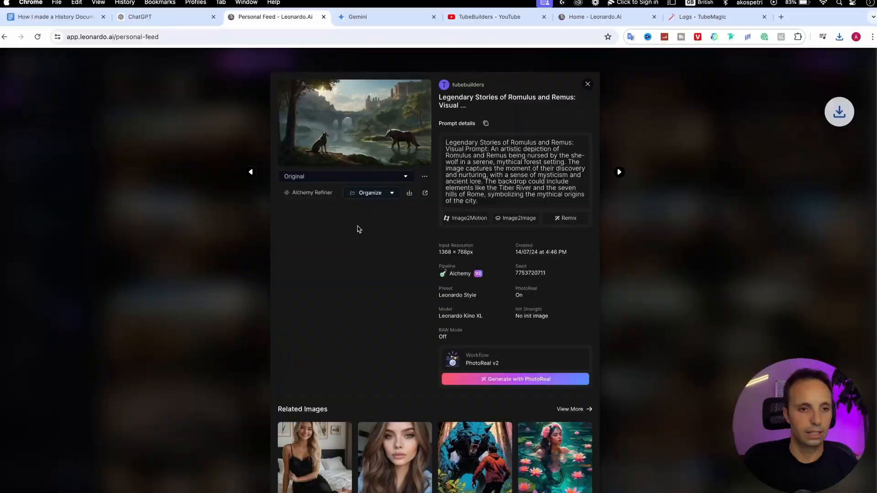
left_click(409, 193)
type("52")
key("Return")
left_click(250, 172)
left_click(589, 83)
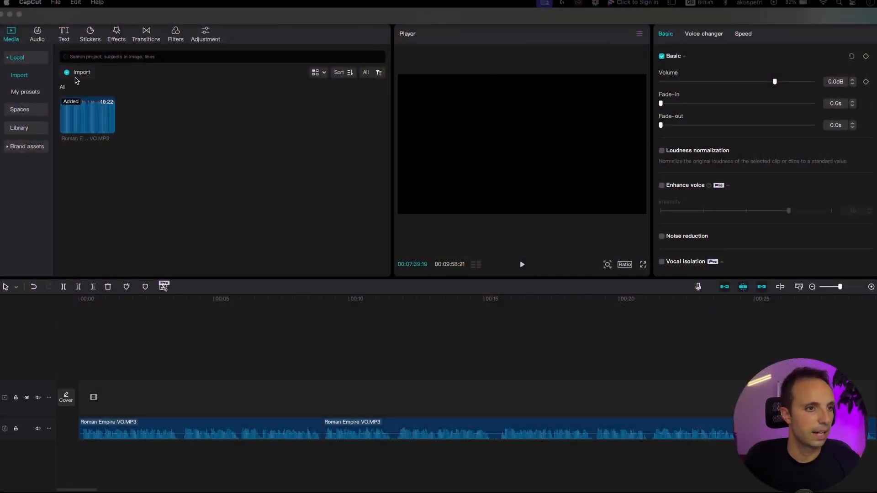
Import all images from the History project > Leonardo images > In order folder into the CapCut project
left_click(77, 81)
key("super+Up")
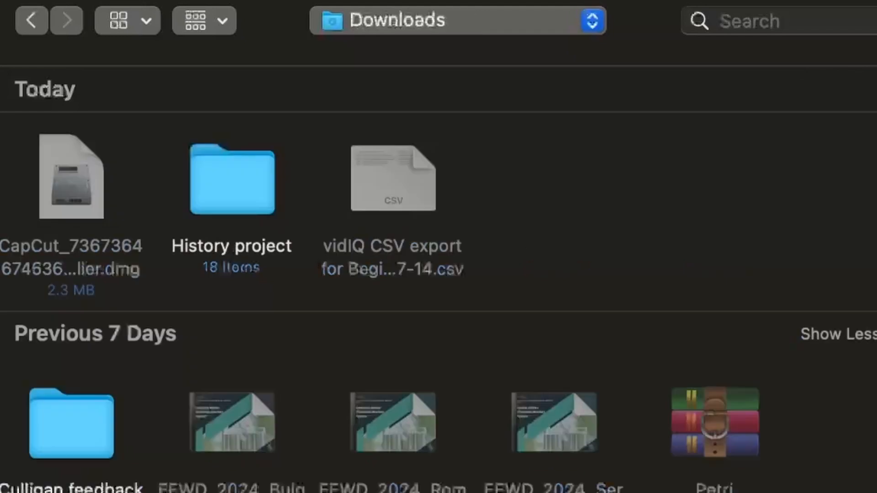
double_click(204, 210)
scroll(126, 337, "down", 5)
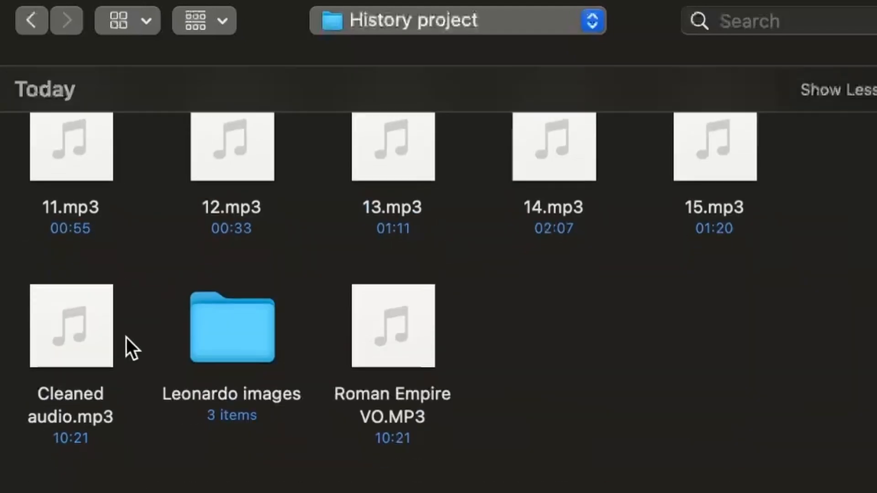
double_click(230, 352)
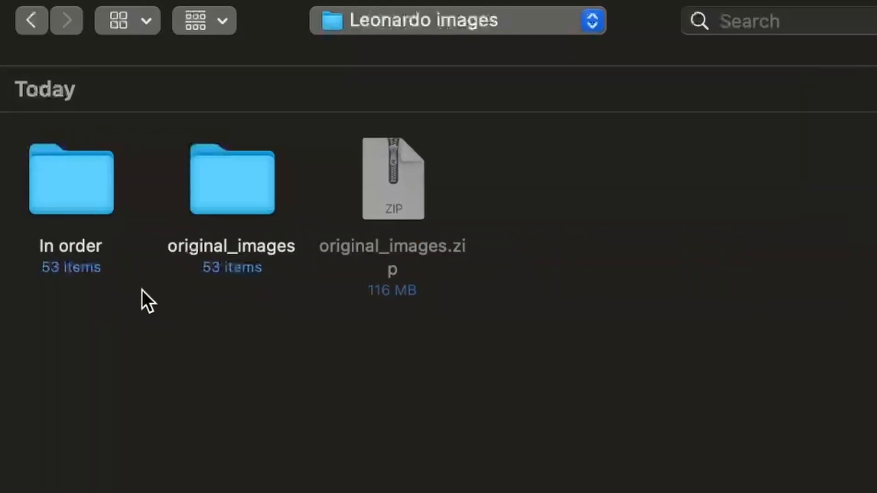
double_click(61, 168)
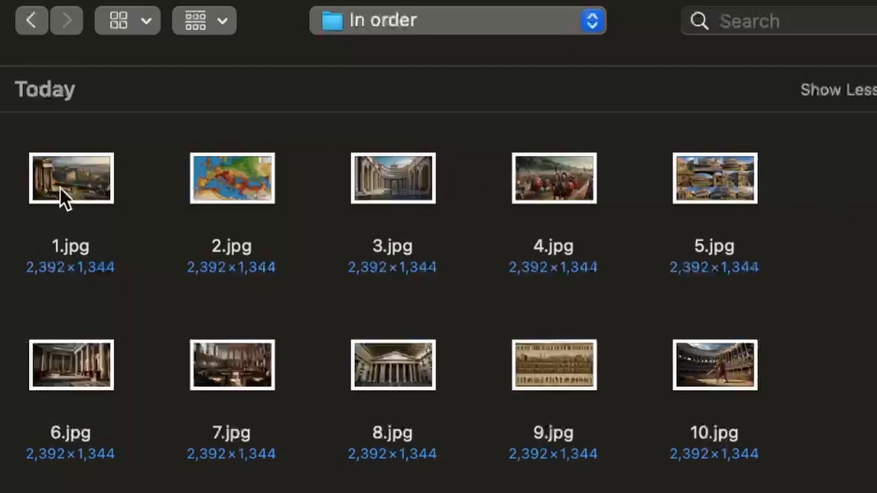
left_click(62, 188)
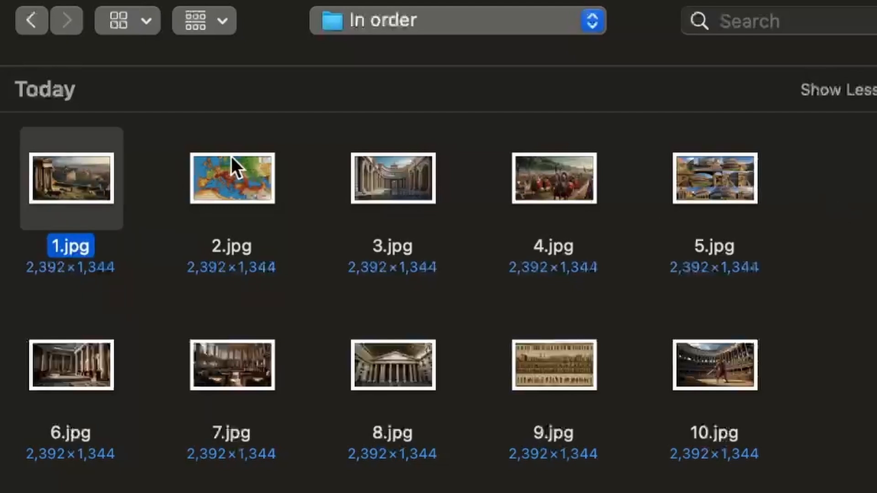
left_click(204, 182)
left_click(846, 166)
left_click_drag(846, 165, 4, 492)
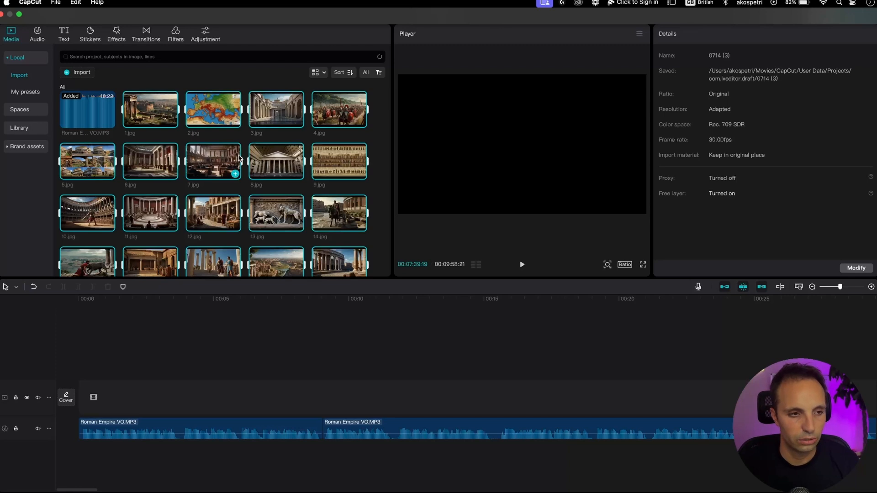
Place all the imported images in sequence on the main video track from 00:00 and check their length against the voice-over
left_click_drag(161, 120, 80, 401)
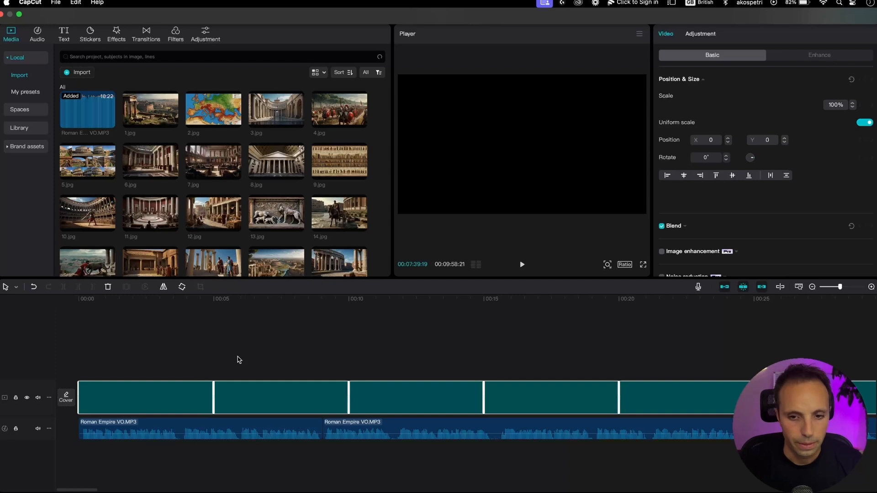
scroll(238, 360, "down", 5)
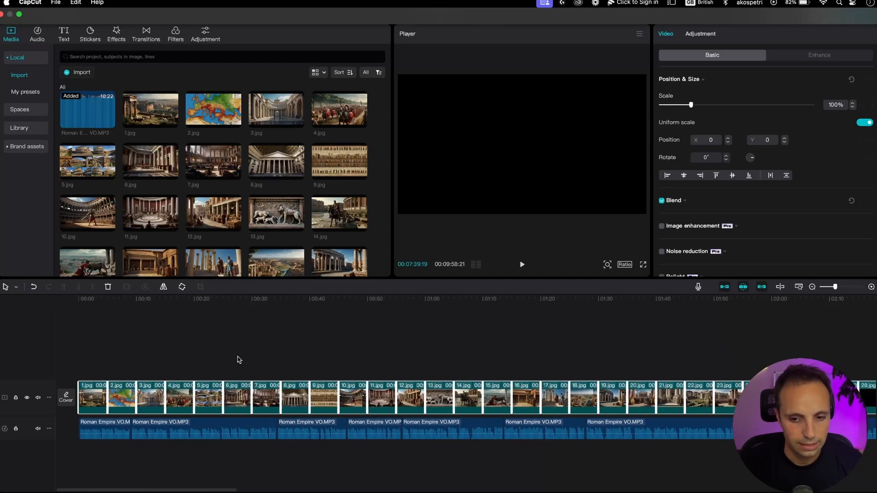
scroll(238, 360, "down", 10)
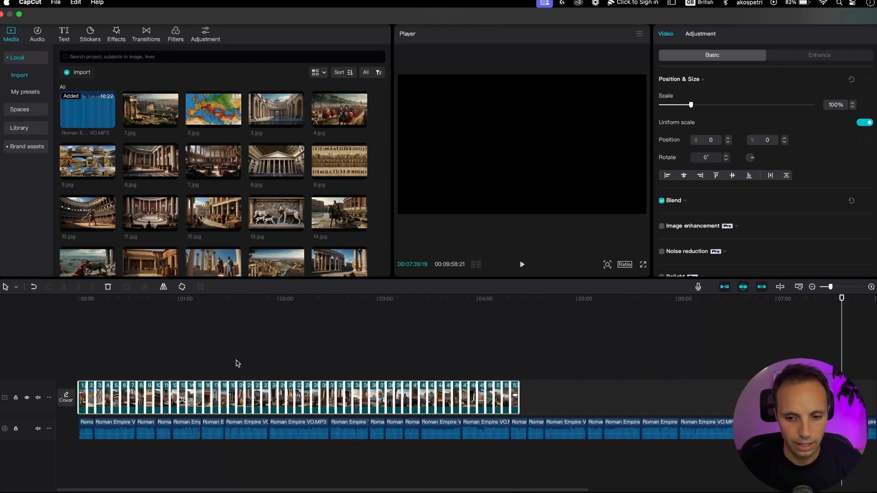
scroll(238, 363, "down", 3)
scroll(238, 363, "right", 5)
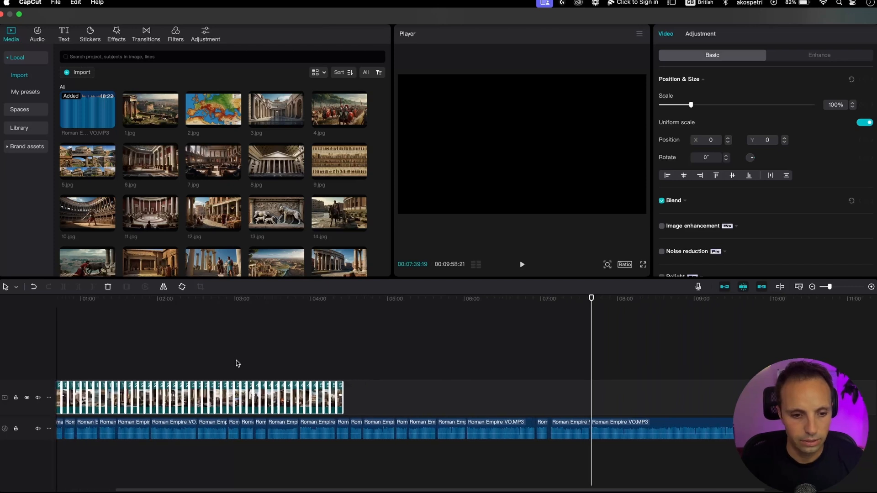
scroll(237, 363, "left", 5)
scroll(238, 363, "up", 2)
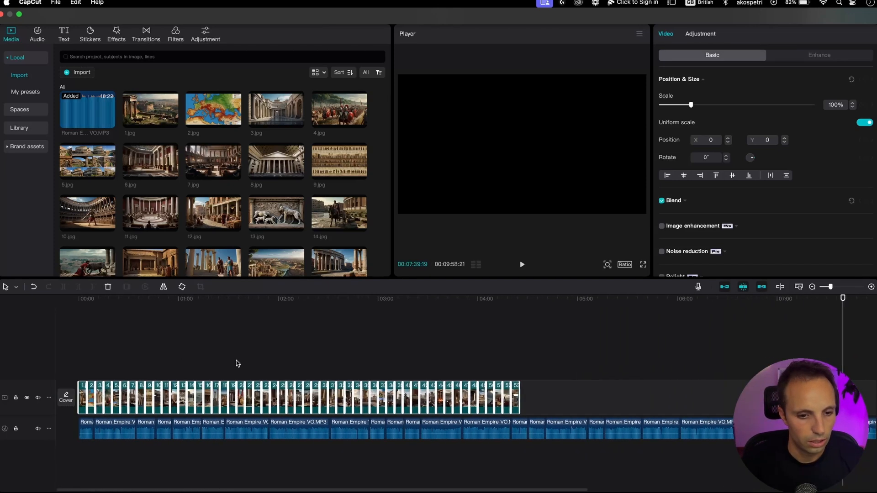
scroll(238, 363, "down", 3)
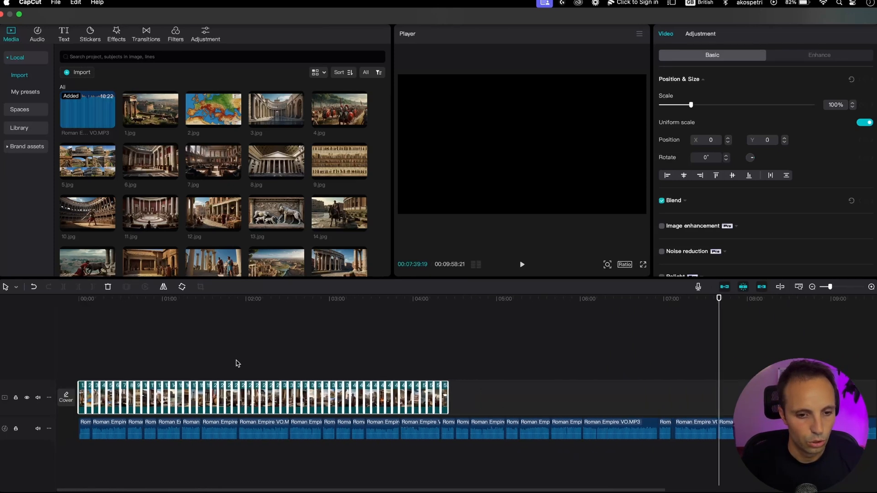
scroll(364, 359, "right", 5)
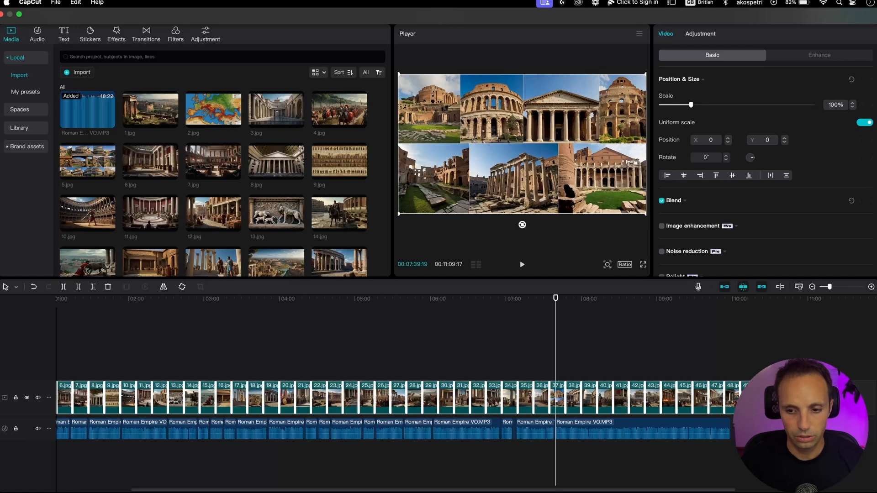
key("super+z")
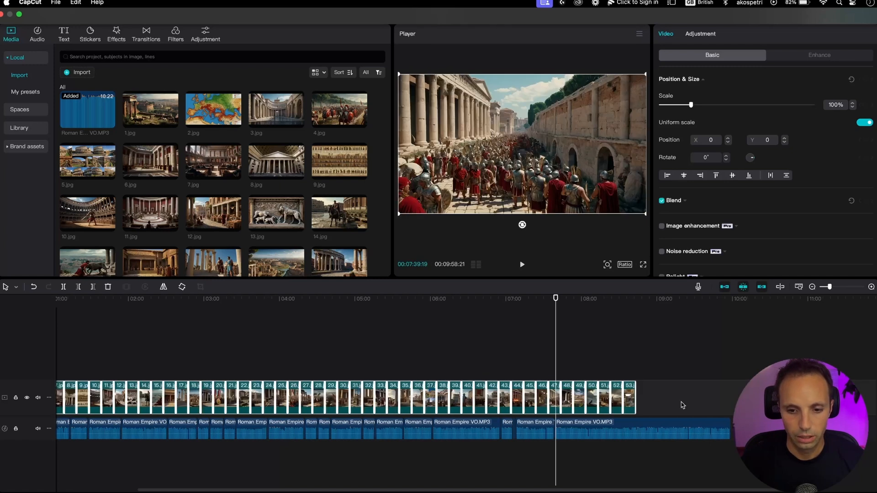
left_click_drag(631, 396, 641, 402)
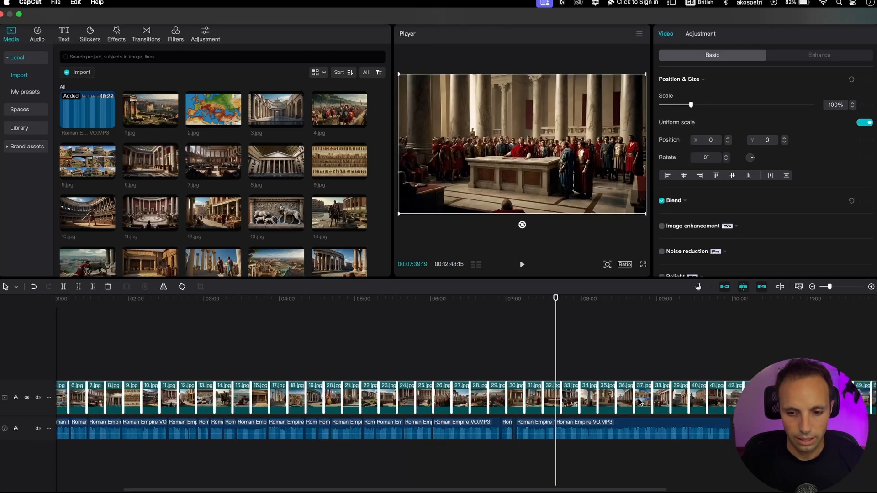
scroll(397, 393, "down", 3)
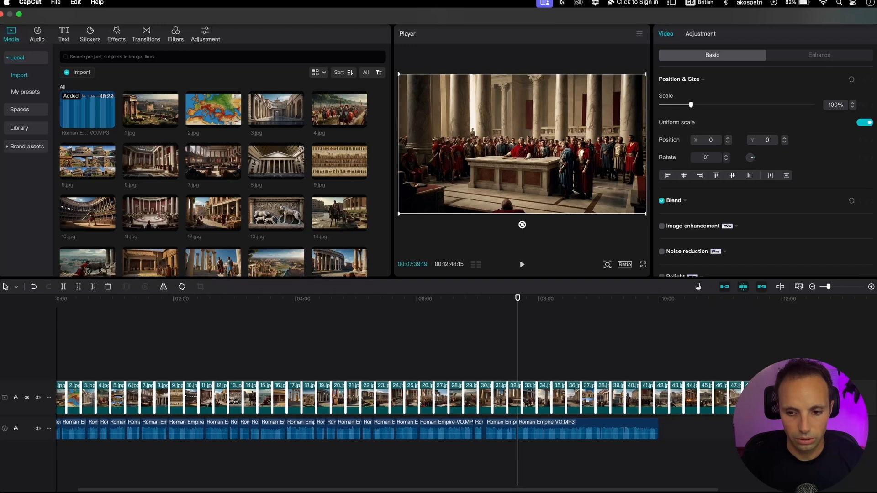
key("super+z")
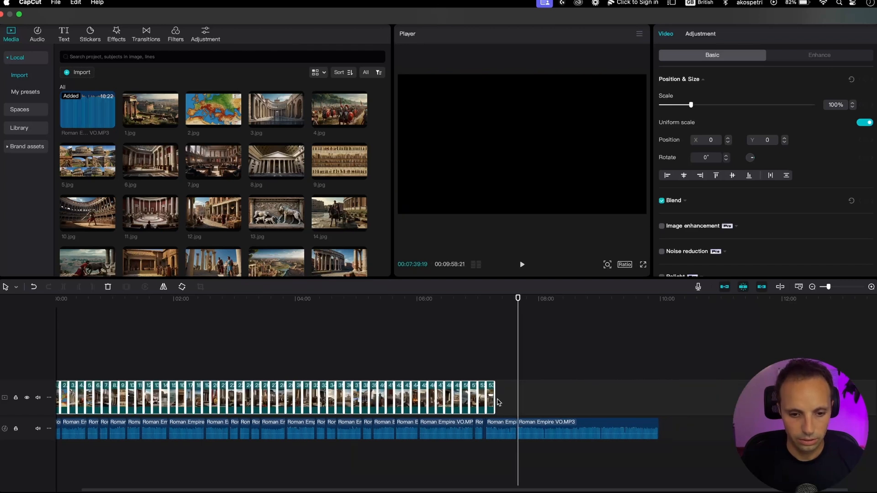
Stretch all the selected images together to nearly the voice-over's length and extend 53.jpg to the voice-over's end at 00:09:58:21
left_click_drag(492, 395, 646, 399)
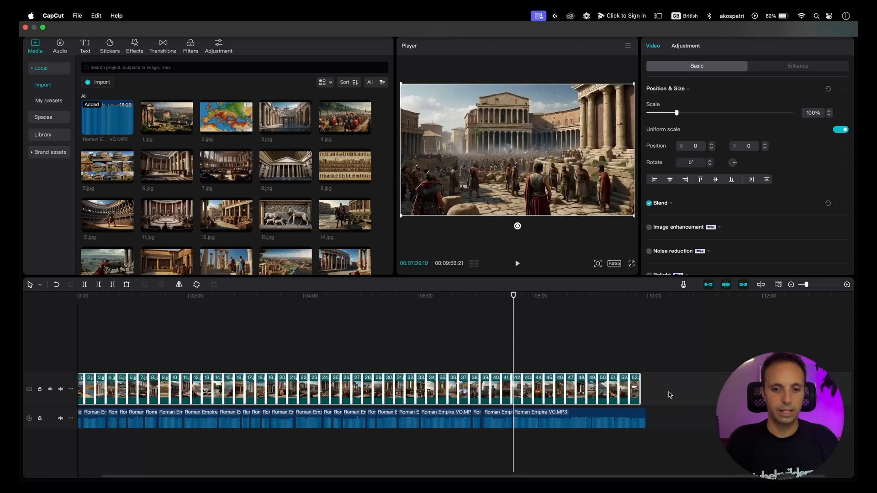
left_click(644, 399)
scroll(645, 398, "up", 3)
left_click(647, 347)
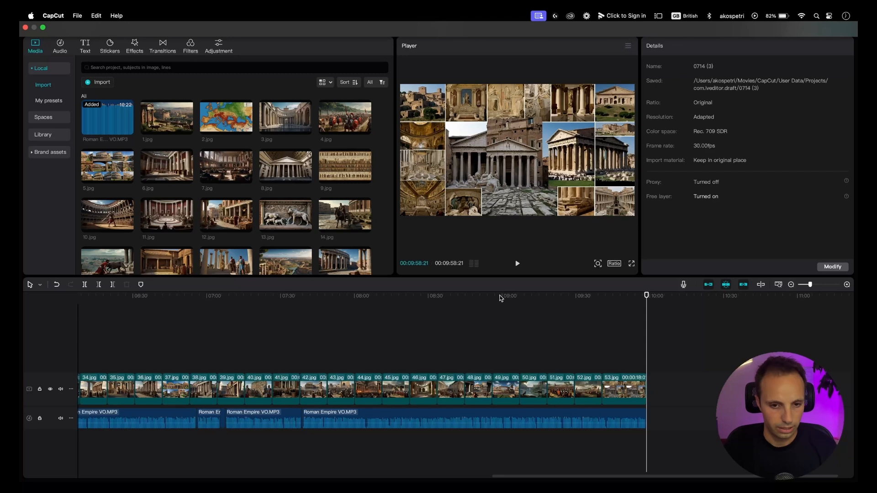
left_click(483, 296)
key("space")
left_click(647, 398)
key("super+z")
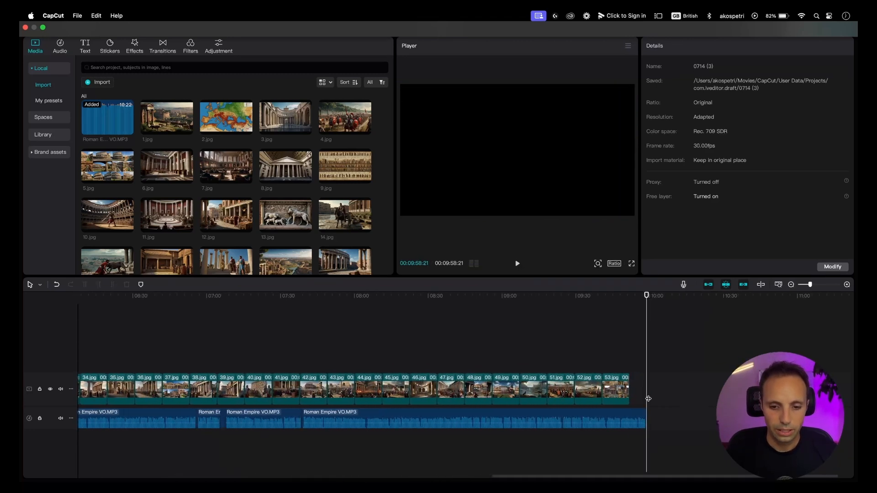
left_click(617, 392)
left_click_drag(628, 389, 645, 389)
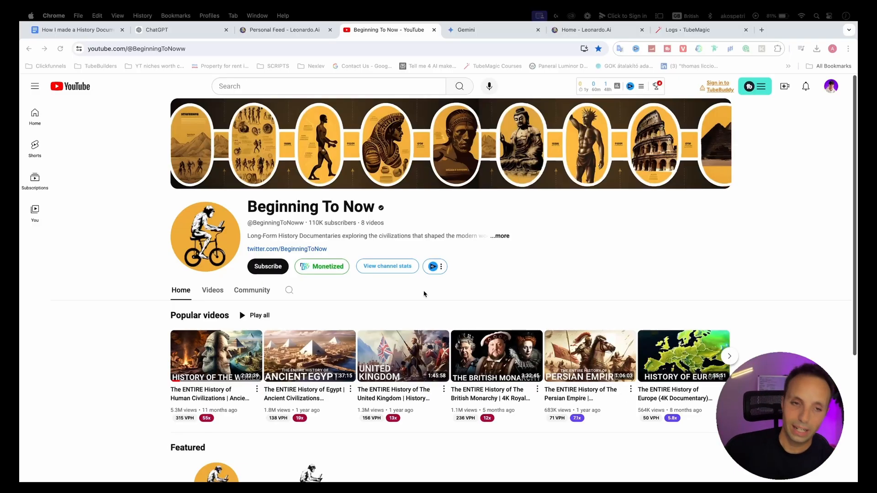
Switch to the Beginning To Now YouTube channel and examine the thumbnails and outlier scores of its popular videos
scroll(464, 302, "down", 3)
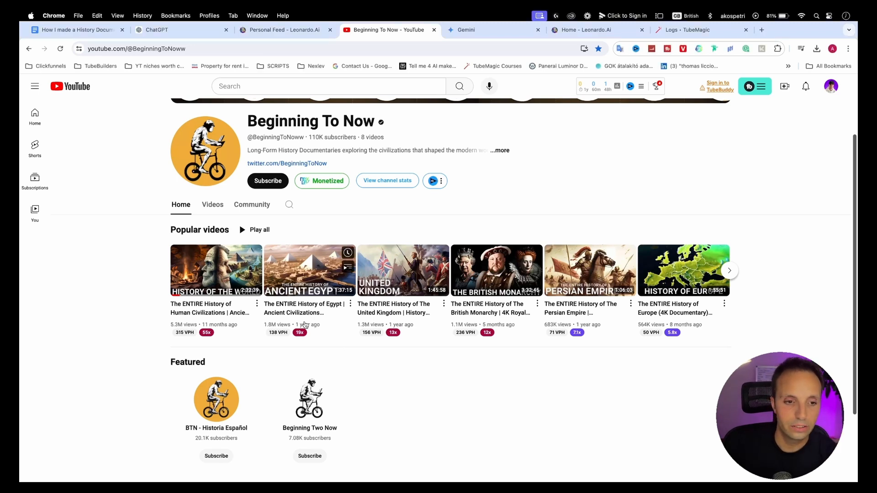
mouse_move(296, 300)
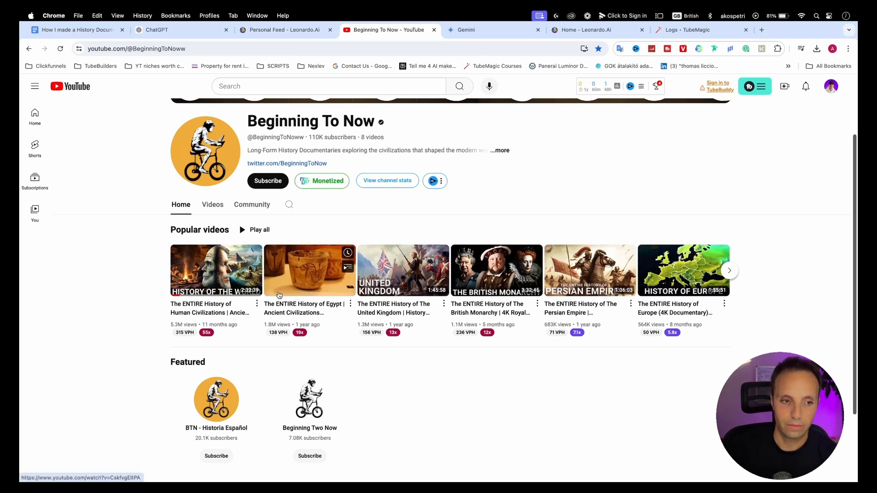
mouse_move(215, 301)
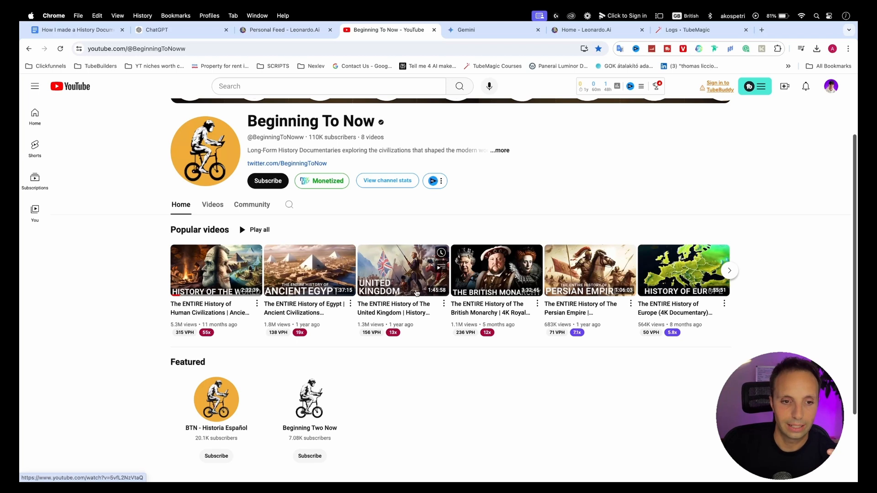
mouse_move(415, 301)
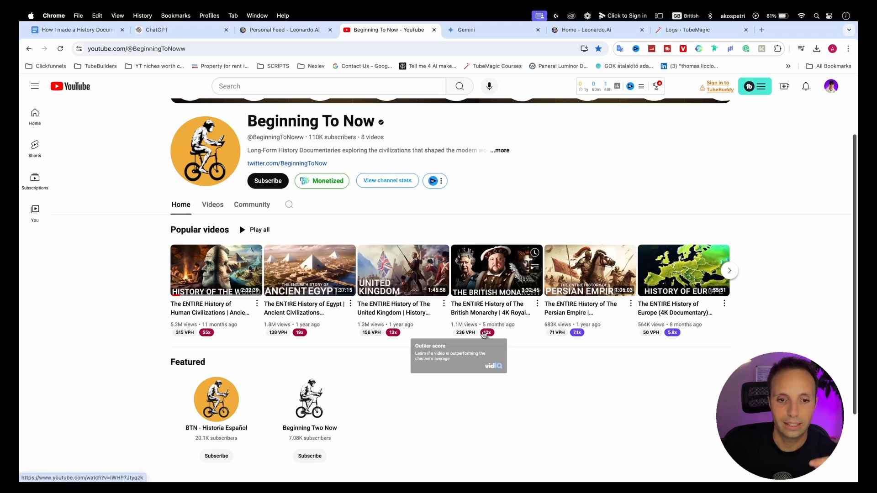
mouse_move(504, 313)
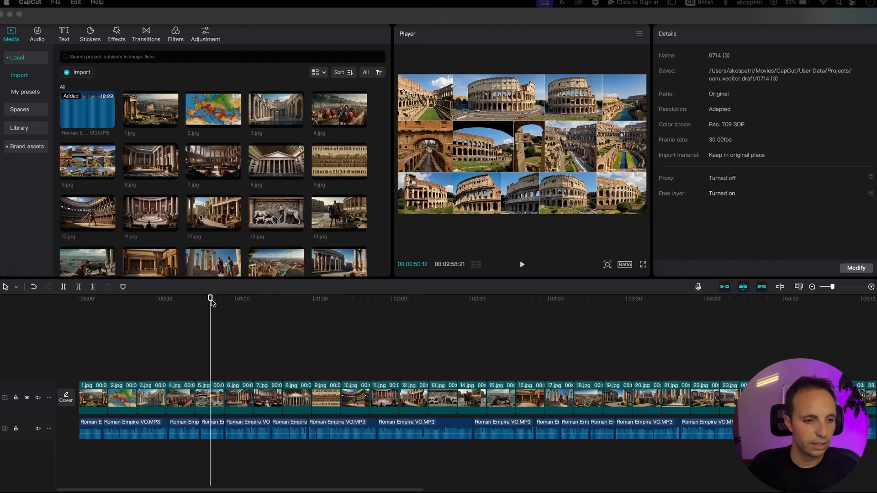
Switch to CapCut, preview the image and voice-over alignment around 00:50 and 01:04, and move the playhead to 00:02:54:25
left_click_drag(211, 301, 209, 304)
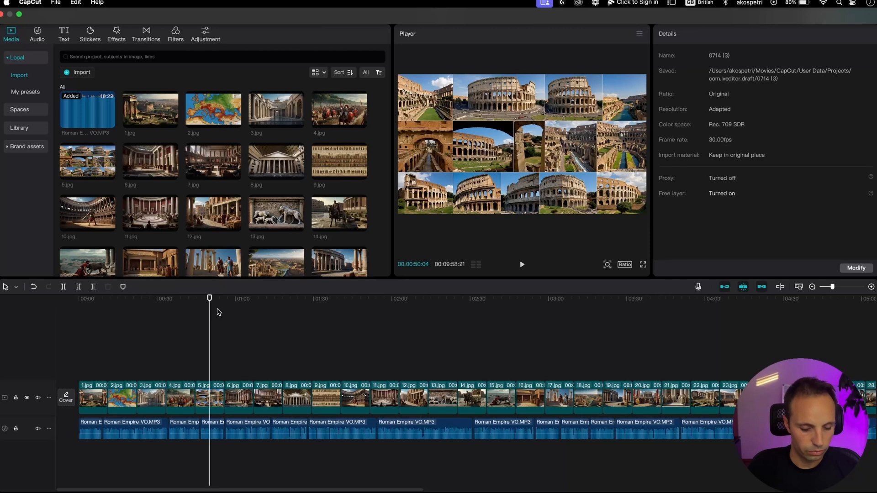
key("space")
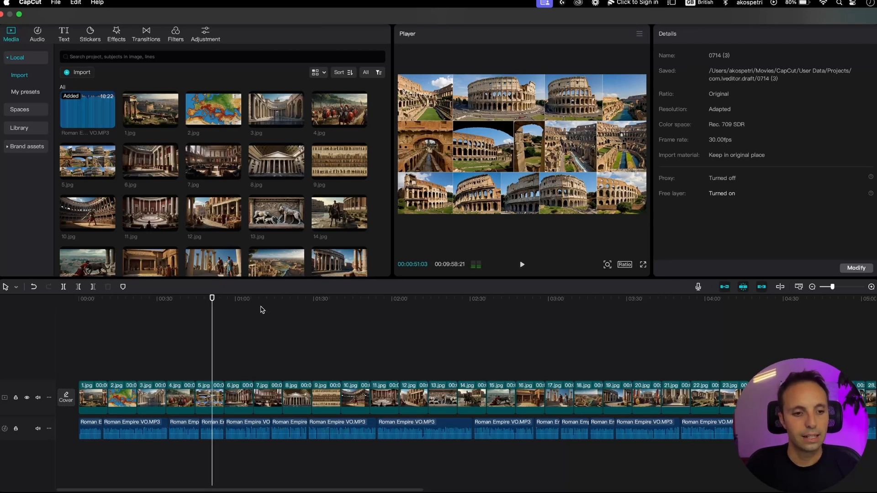
left_click(247, 299)
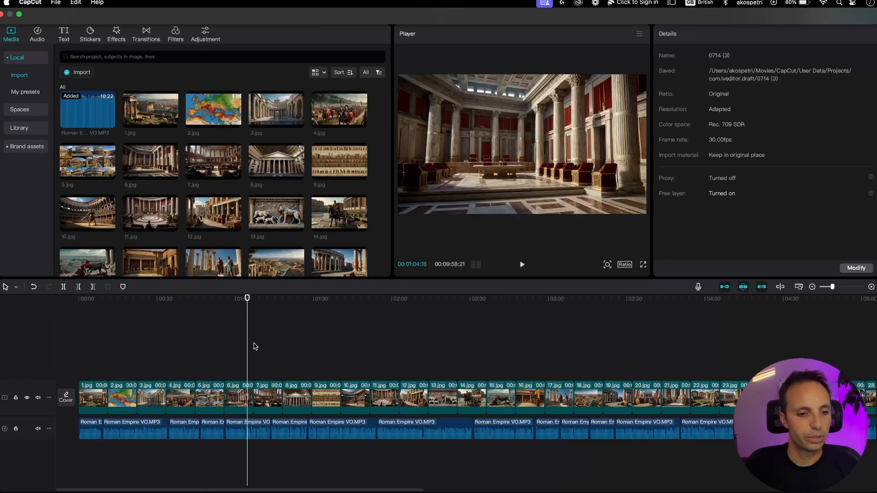
key("space")
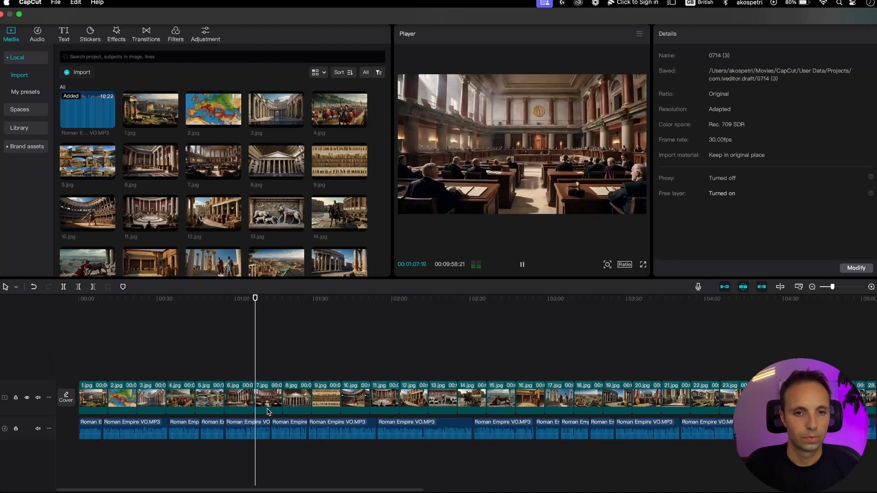
key("space")
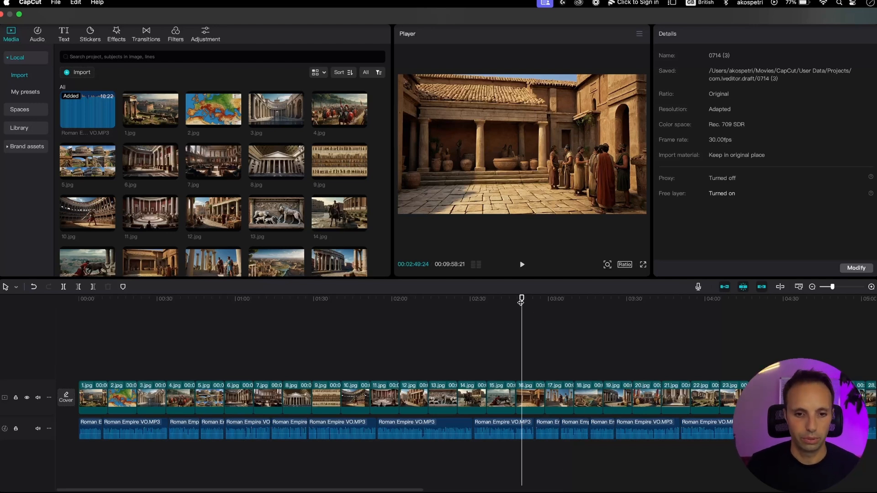
left_click_drag(521, 299, 535, 299)
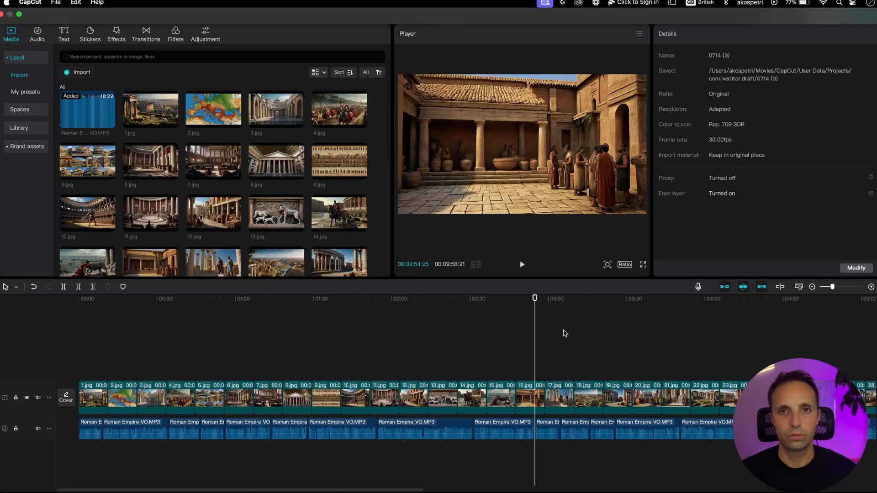
Switch to the Word script and copy its second paragraph, beginning "The rise of the Roman Empire marked a pivotal moment"
key("ctrl+Left")
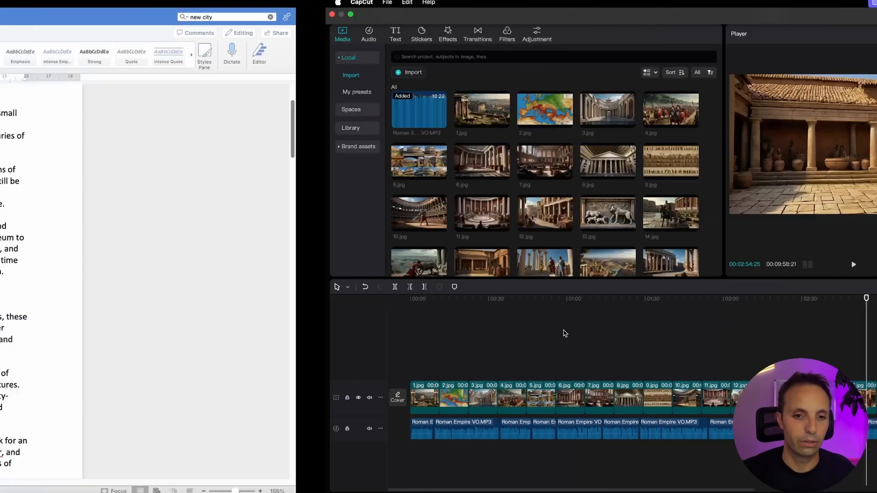
scroll(411, 191, "up", 3)
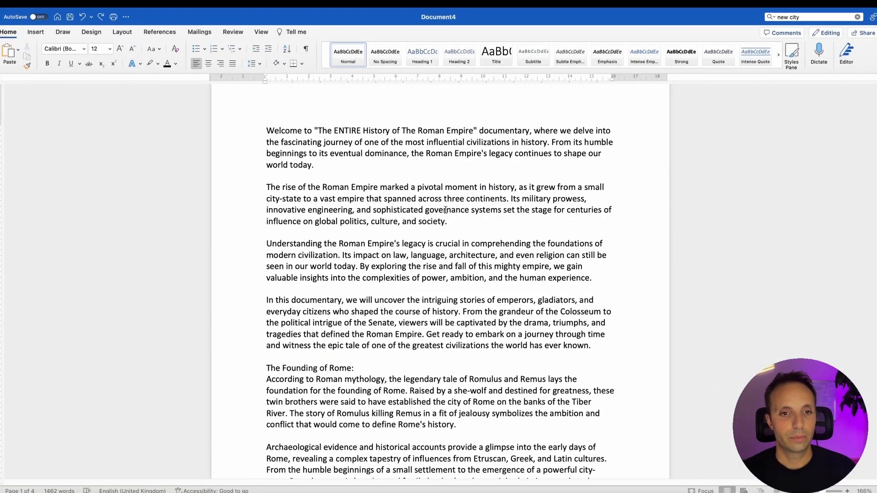
left_click_drag(451, 221, 266, 187)
key("super+c")
Switch to Chrome and open wordcounter.net in a new tab
key("ctrl+Right")
key("ctrl+Left")
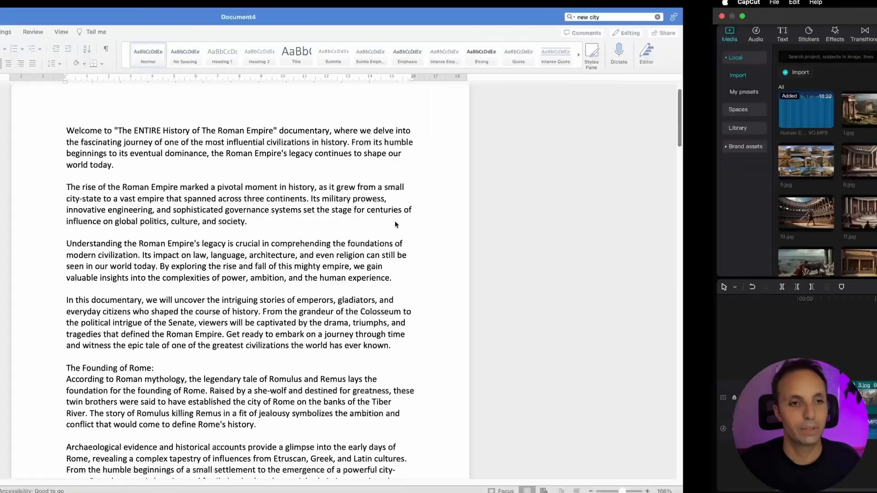
key("ctrl+Left")
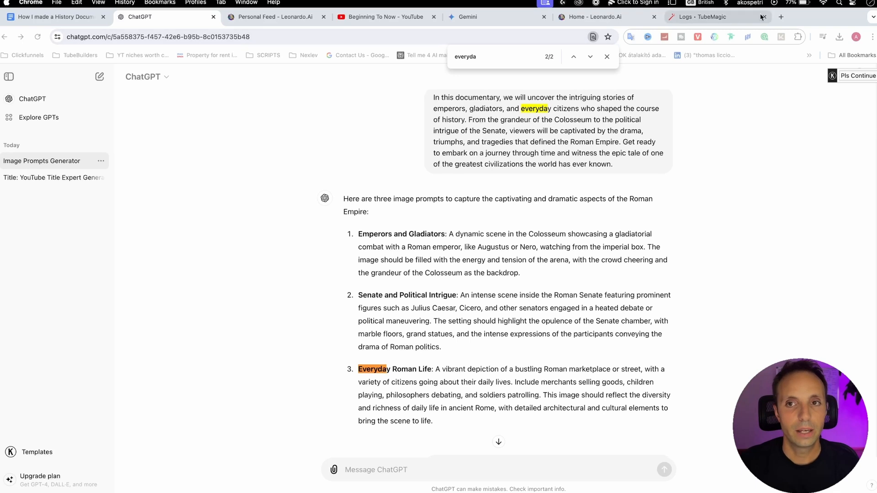
left_click(781, 16)
type("worc")
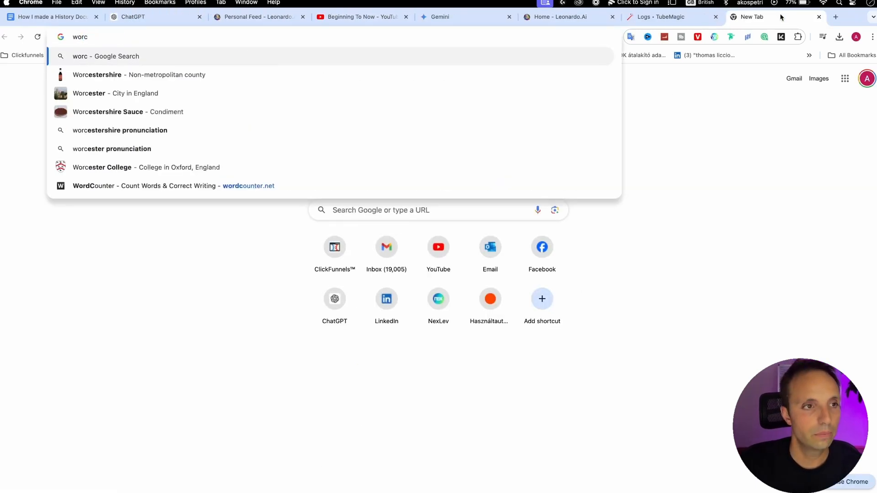
key("BackSpace")
type("dc")
key("Return")
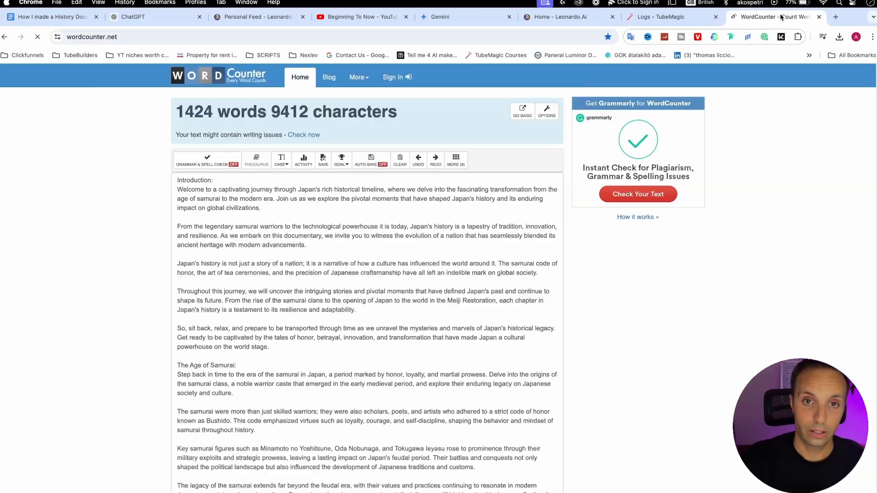
Replace the existing text in WordCounter with the copied Roman Empire paragraph and check its speaking time
left_click(491, 216)
key("super+a")
key("super+v")
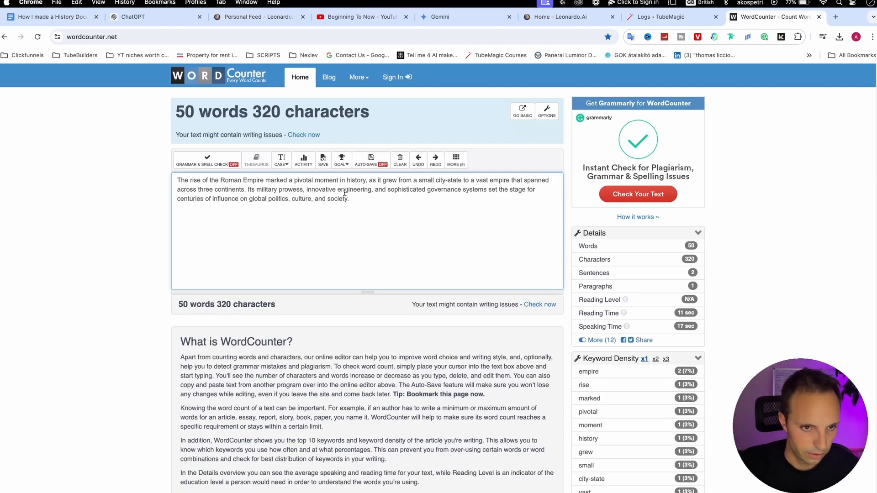
left_click_drag(349, 199, 180, 179)
left_click(237, 202)
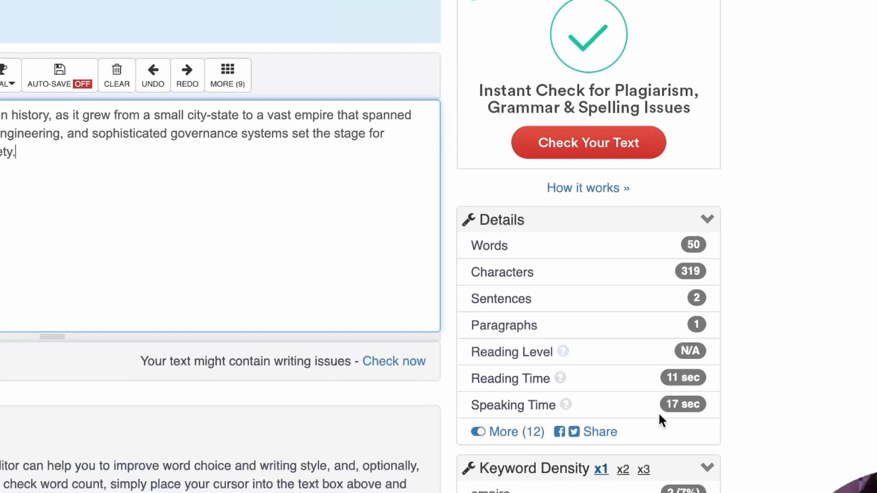
left_click_drag(660, 415, 715, 403)
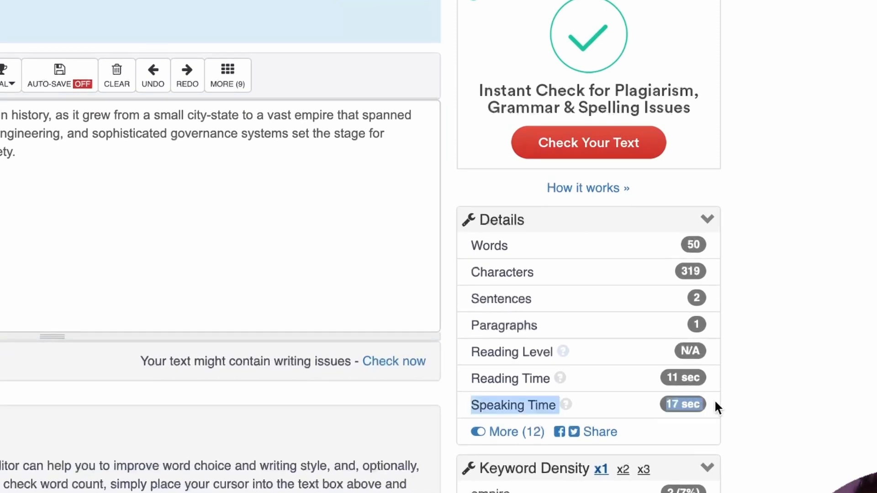
left_click(835, 323)
left_click(251, 153)
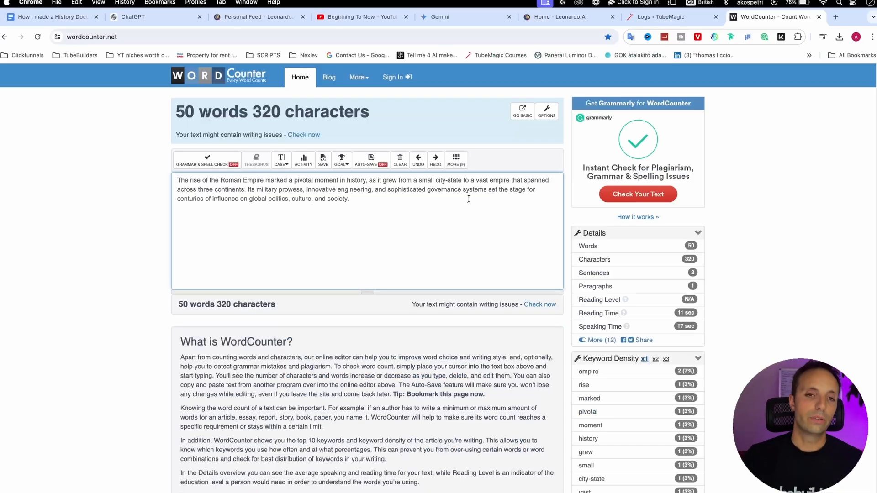
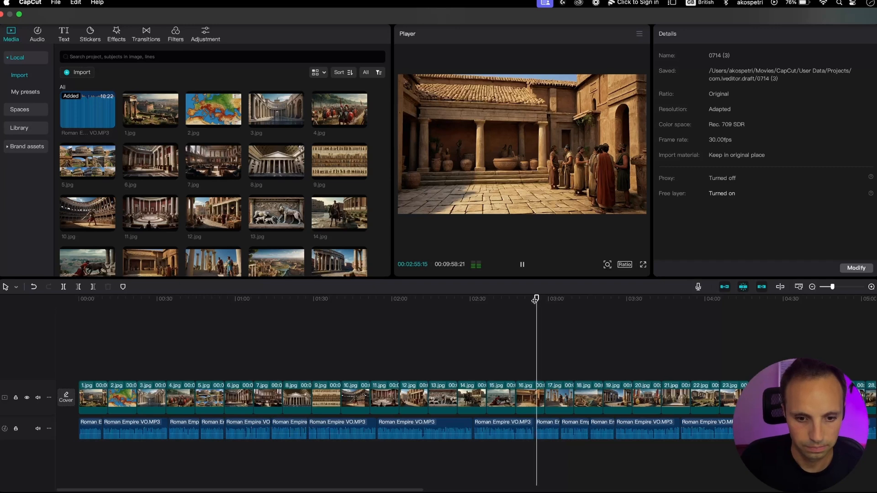
Lengthen the 20.jpg image clip on the timeline to 00:00:12:29, moving the following images later
left_click(647, 300)
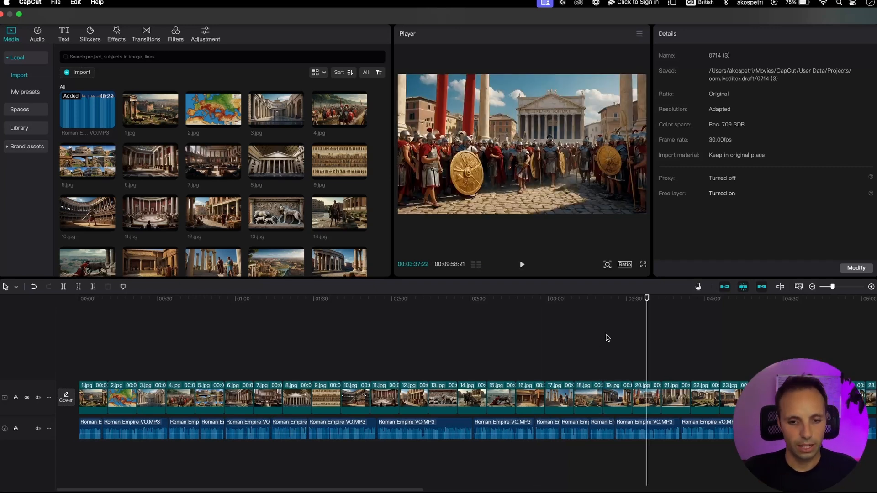
scroll(615, 364, "up", 5)
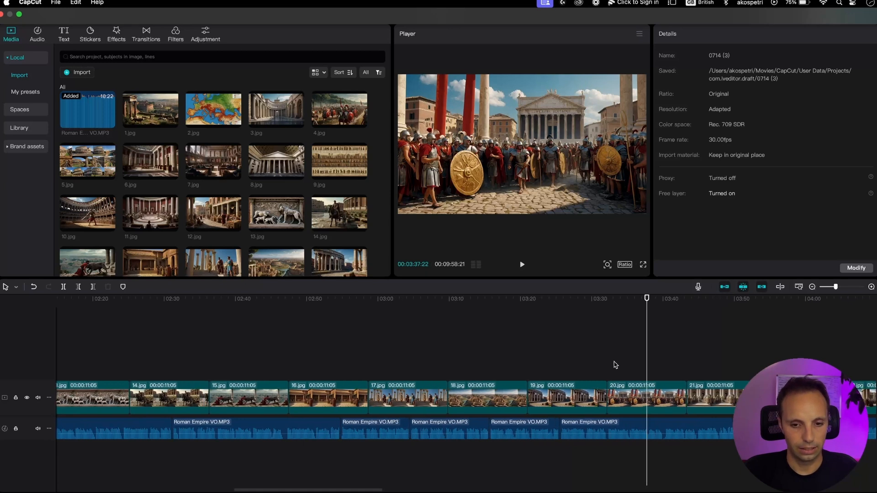
left_click_drag(595, 397, 548, 400)
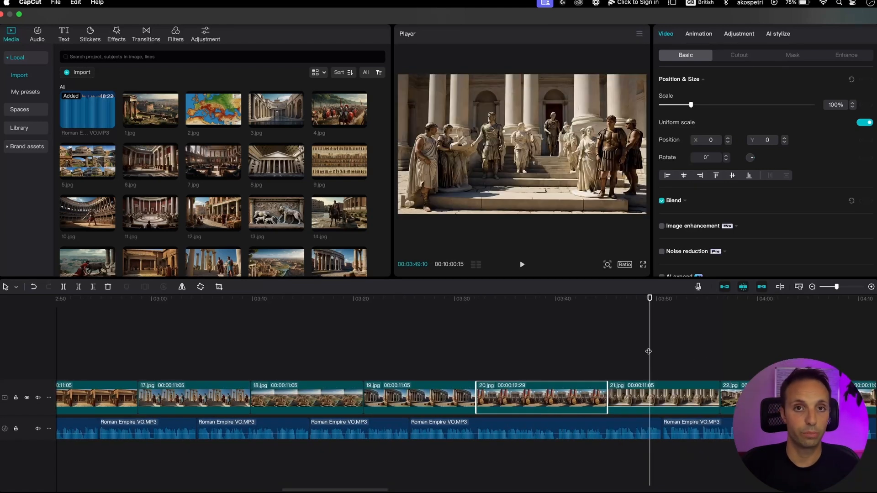
left_click(327, 343)
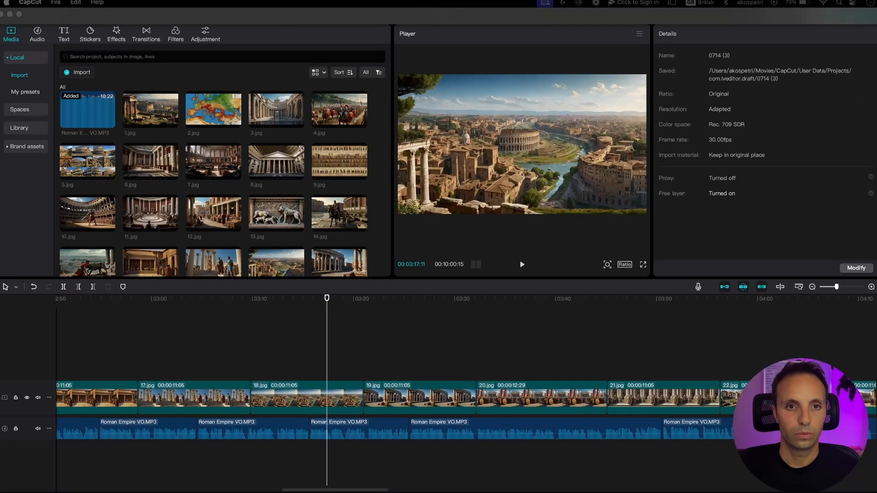
Preview the first seconds of the video, from about 00:00:00:18 to 00:00:02:16, to check the opening image against the voice-over
scroll(185, 352, "left", 15)
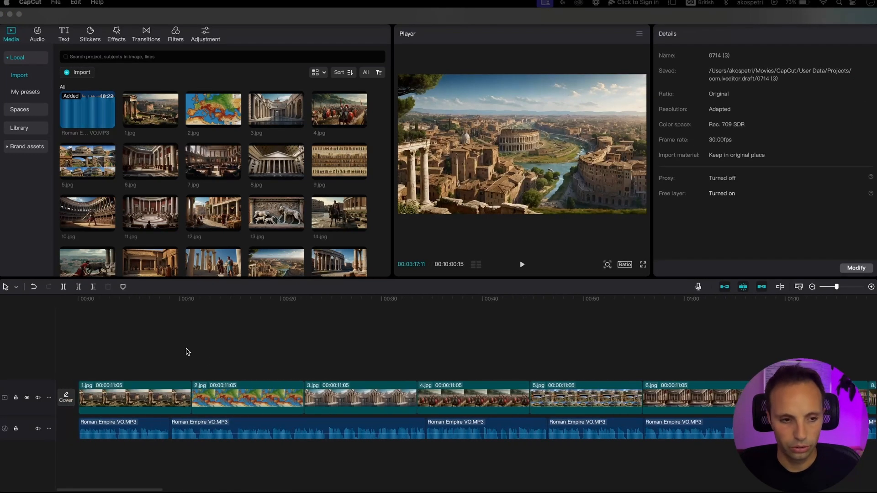
left_click(85, 305)
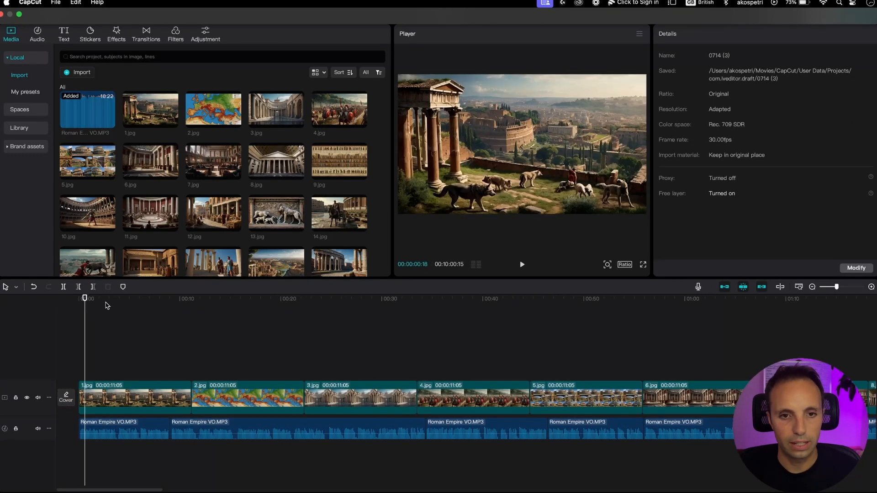
key("space")
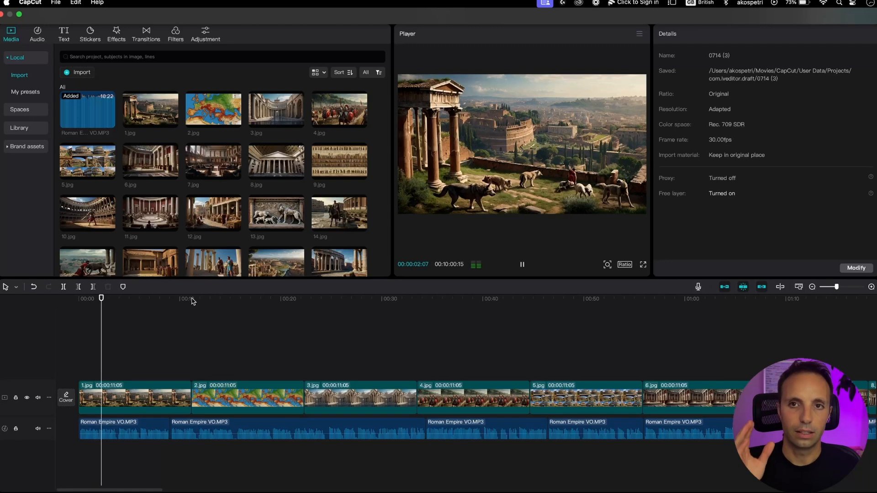
key("space")
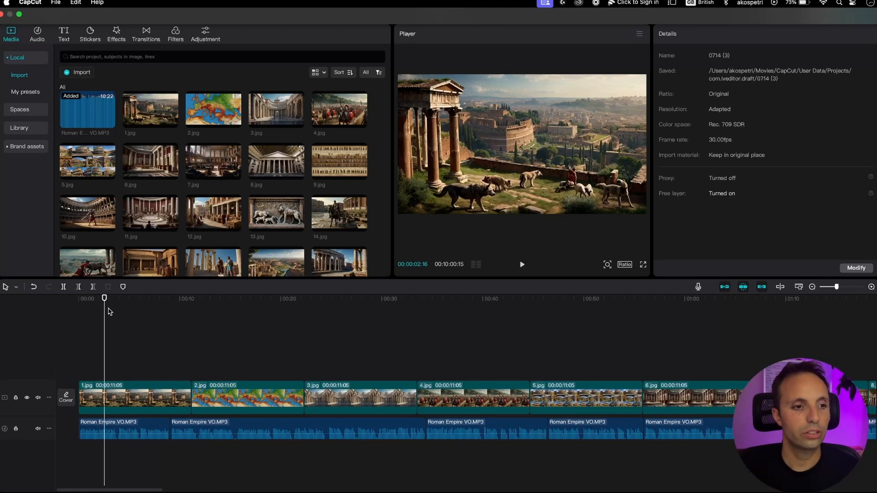
Review the full sequence of images on the timeline and select the first image clip, 1.jpg
scroll(97, 361, "down", 5)
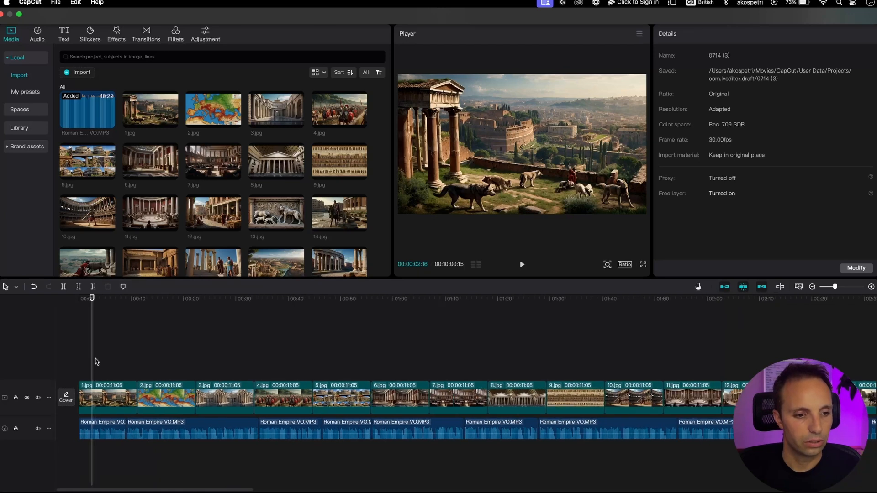
scroll(97, 362, "down", 6)
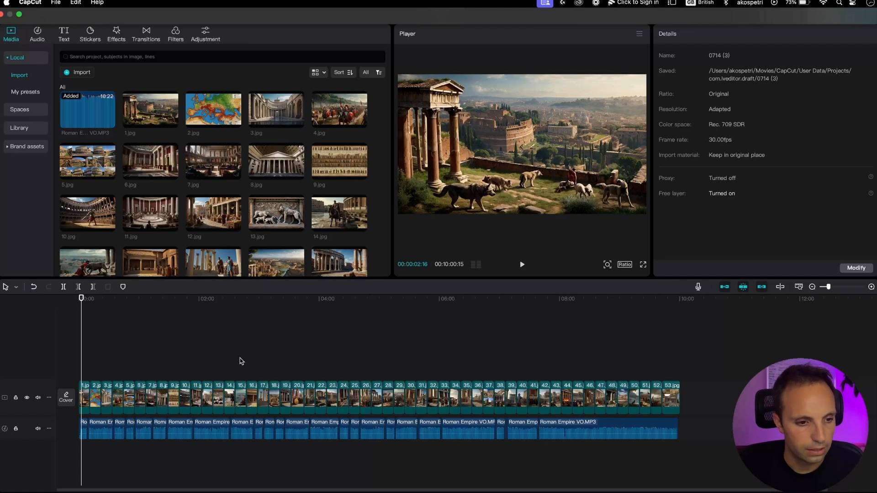
scroll(242, 361, "up", 3)
scroll(242, 361, "up", 3)
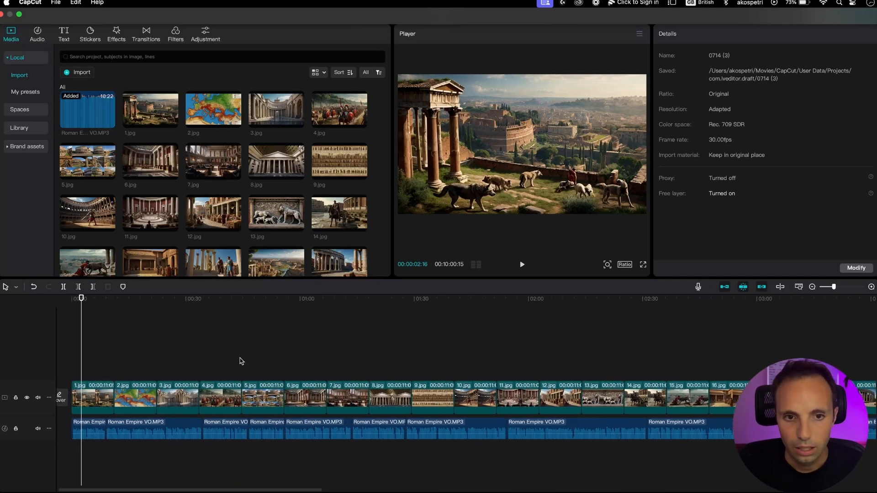
left_click(96, 401)
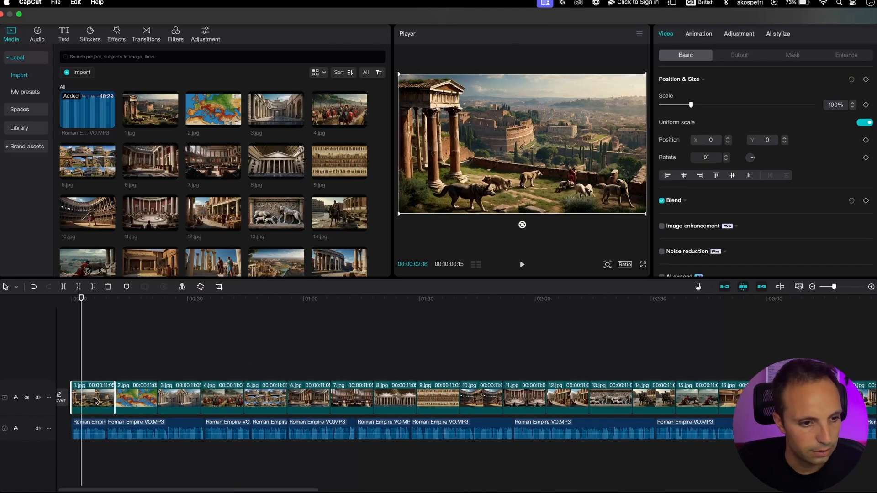
Preview the images along the main track up to about 01:43 and select the gladiator clip 10.jpg
left_click(178, 398)
left_click(185, 302)
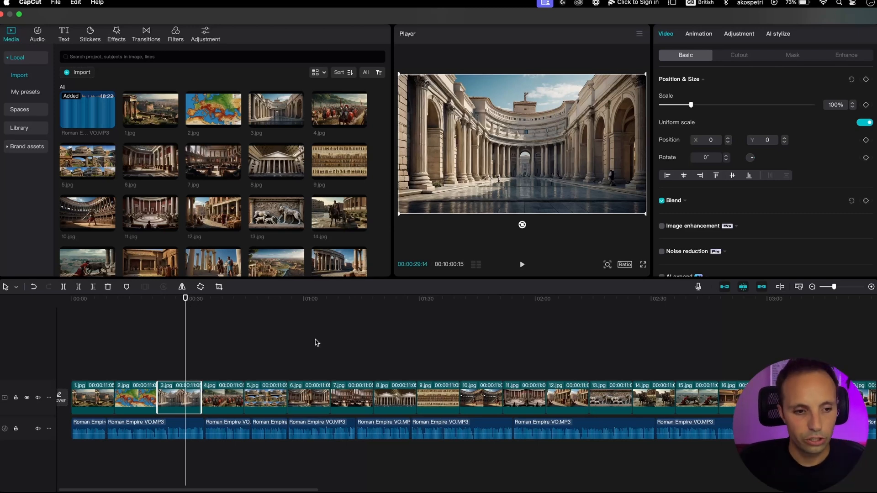
left_click(311, 302)
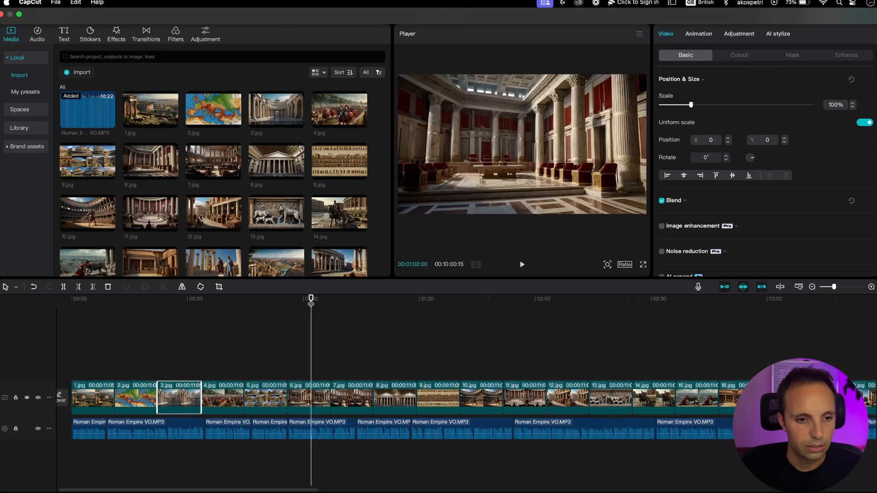
left_click(385, 299)
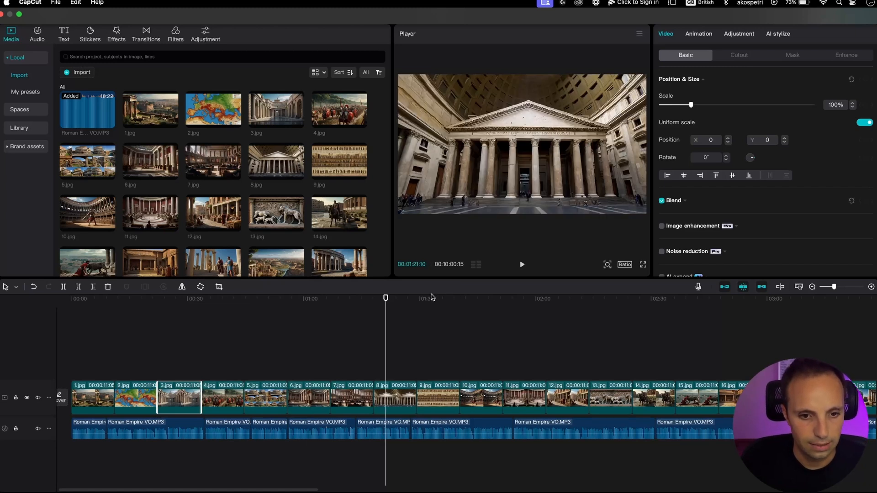
left_click(431, 299)
left_click(471, 311)
left_click(483, 399)
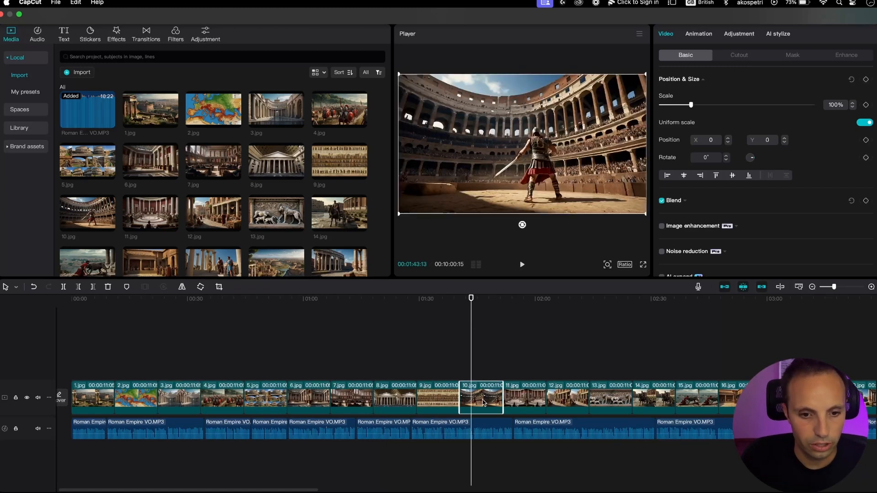
Add the main-track clips 13.jpg and 15.jpg to the selection
scroll(570, 394, "right", 3)
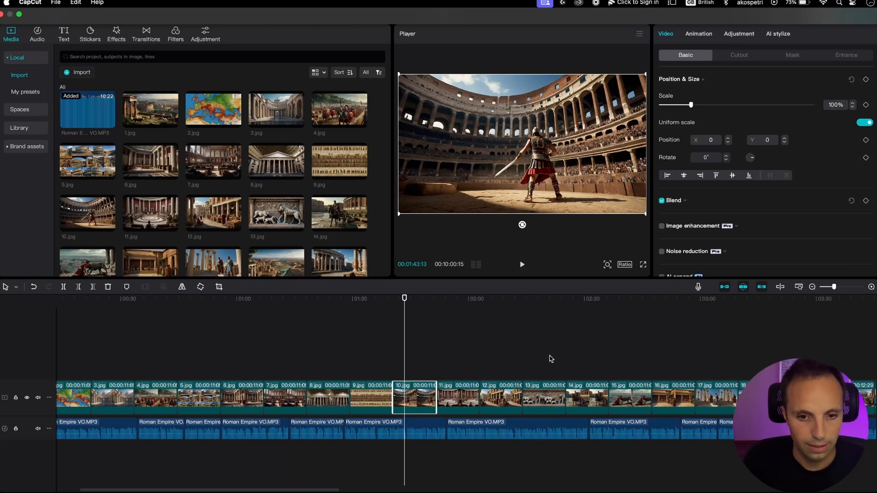
left_click(546, 319)
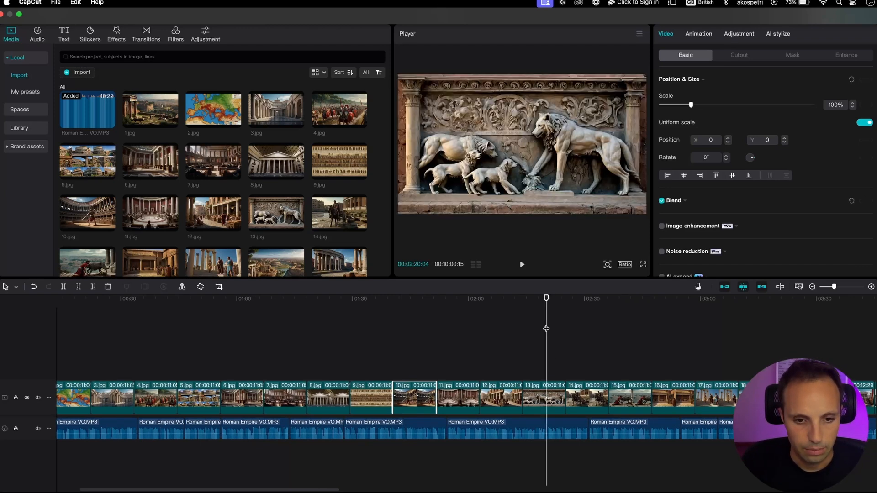
left_click(539, 396)
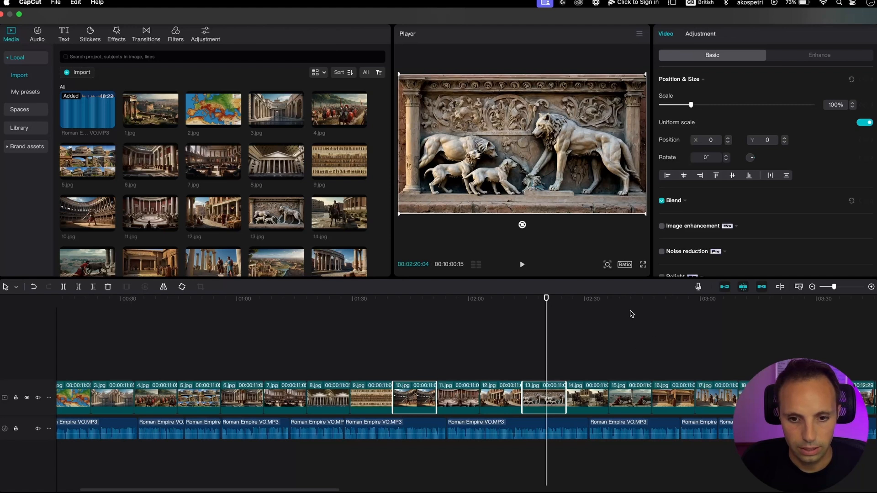
left_click(625, 304)
left_click(617, 399)
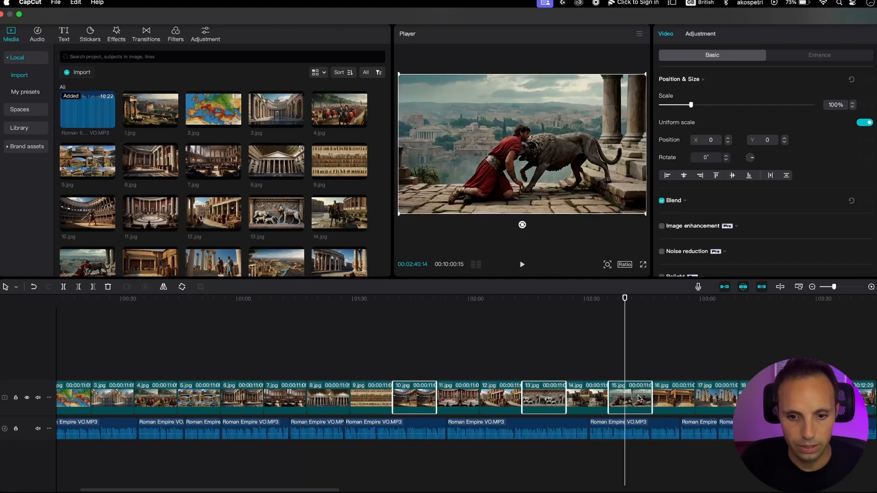
Extend the selection with main-track clips 20.jpg, 22.jpg, 25.jpg, 29.jpg, 38.jpg, 41.jpg, 44.jpg and 50.jpg
scroll(660, 399, "right", 10)
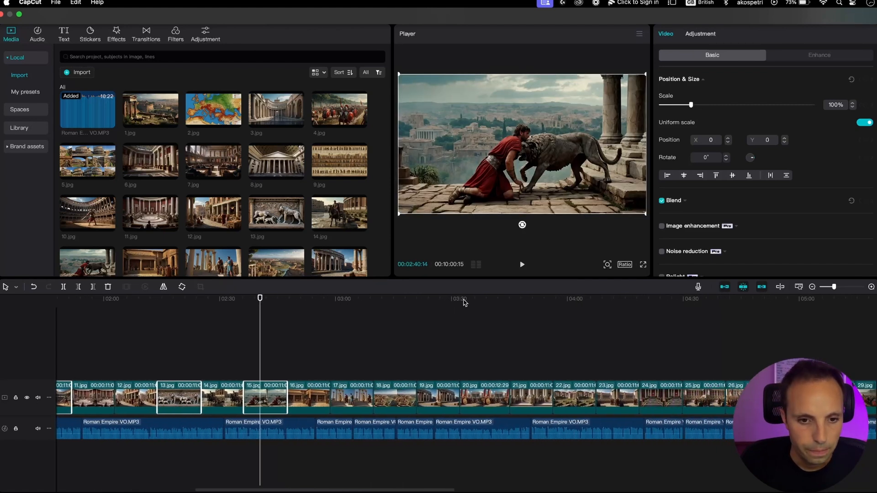
left_click(464, 301)
left_click(482, 390)
scroll(555, 382, "right", 15)
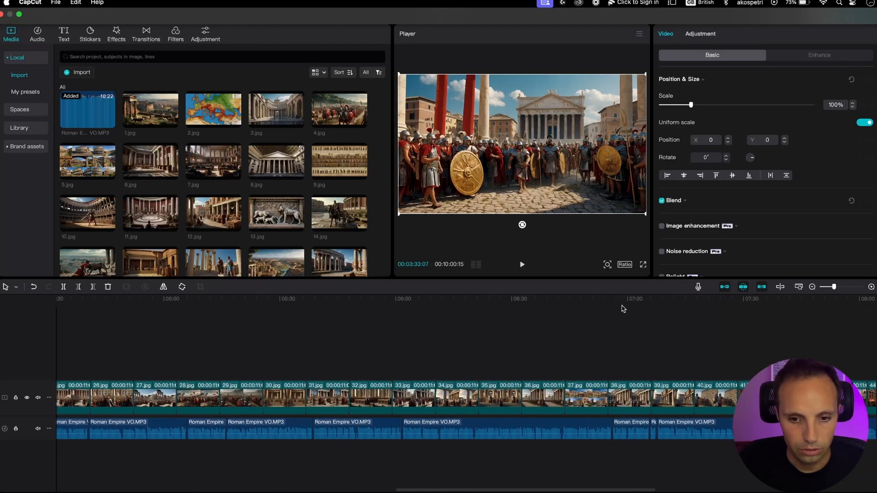
left_click(624, 307)
left_click(635, 403)
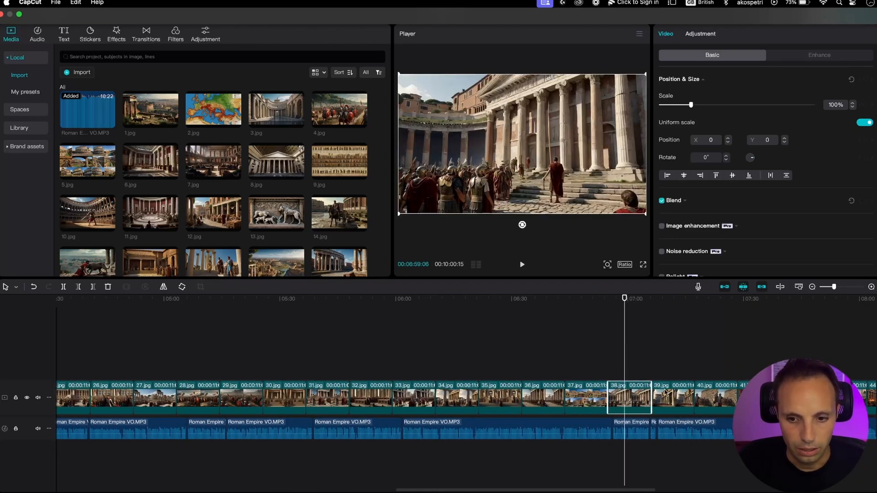
Copy the selected clips and paste them onto a new track above the main one at 00:02:08:29
scroll(635, 404, "left", 15)
left_click(514, 338)
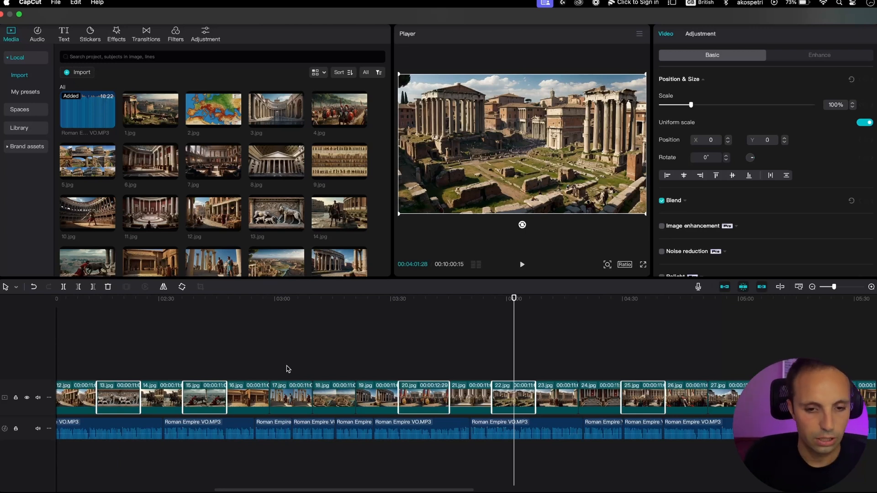
left_click(165, 354)
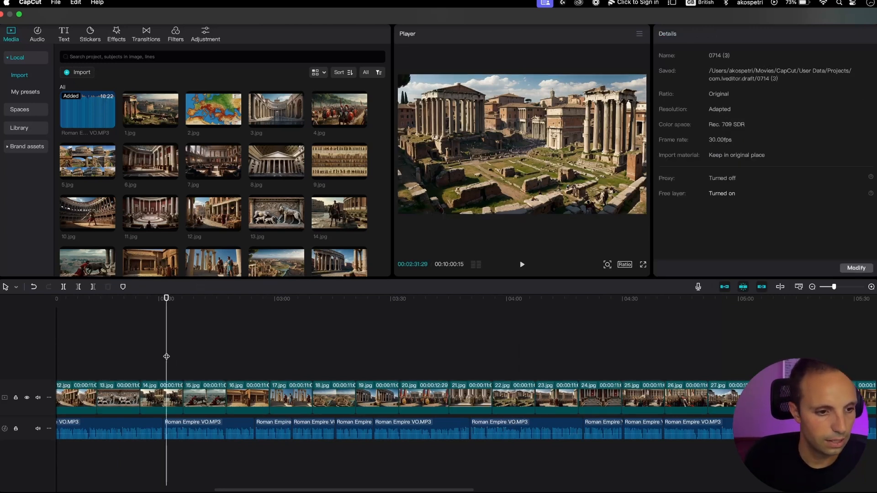
left_click(78, 365)
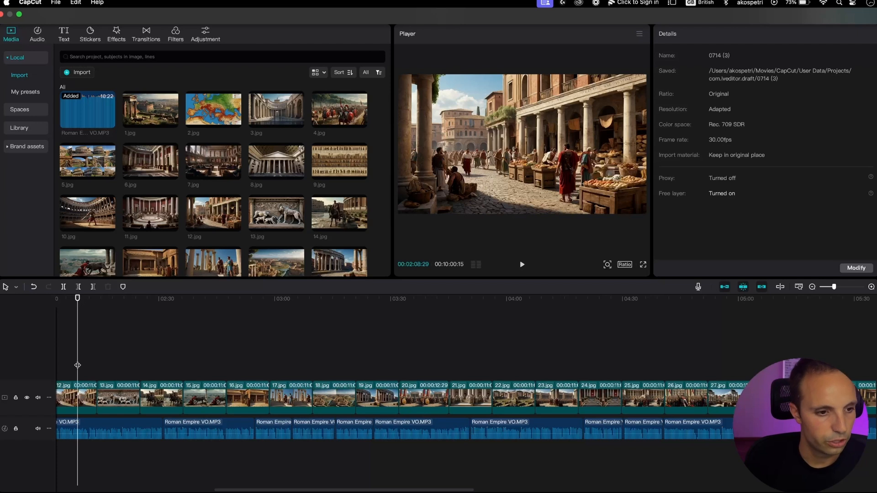
key("super+v")
scroll(409, 353, "down", 10)
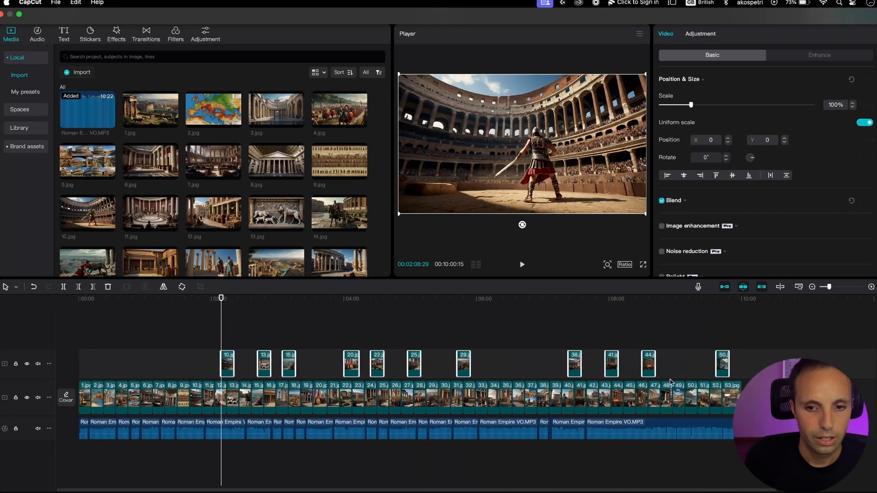
Move all the pasted clips as a group so that 10.jpg starts at the beginning of the timeline, then deselect them
left_click_drag(746, 363, 192, 365)
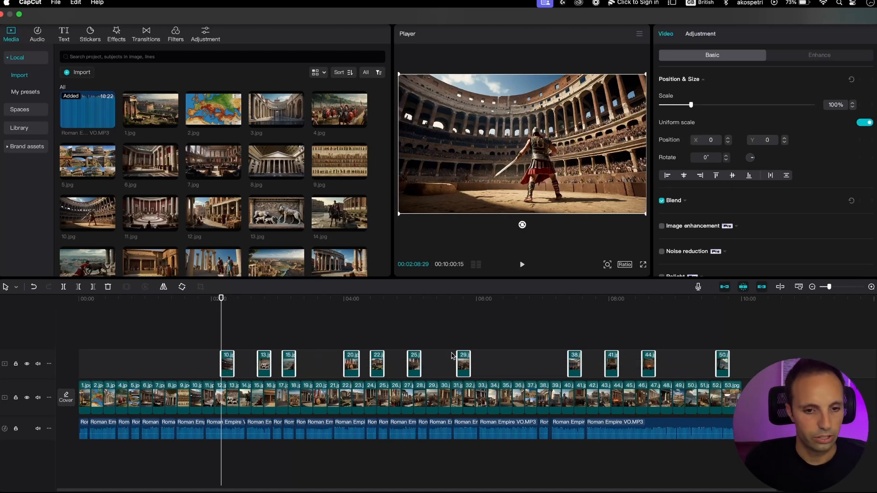
left_click_drag(721, 364, 578, 365)
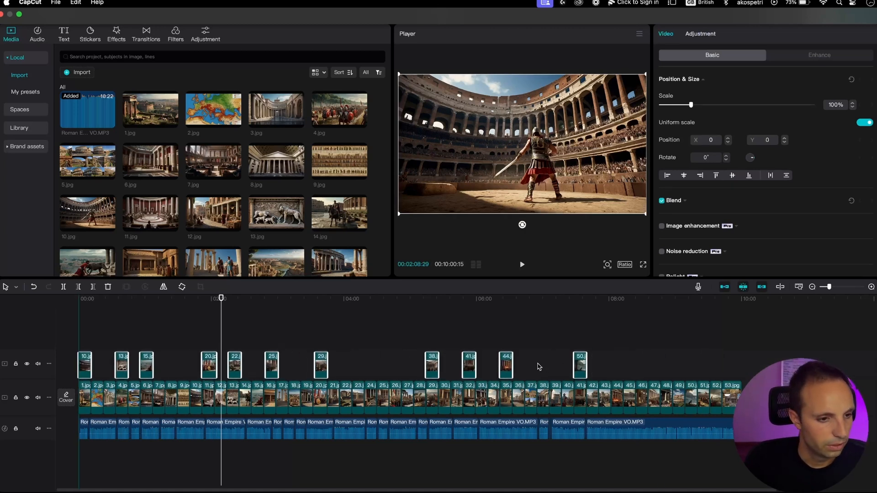
left_click(103, 363)
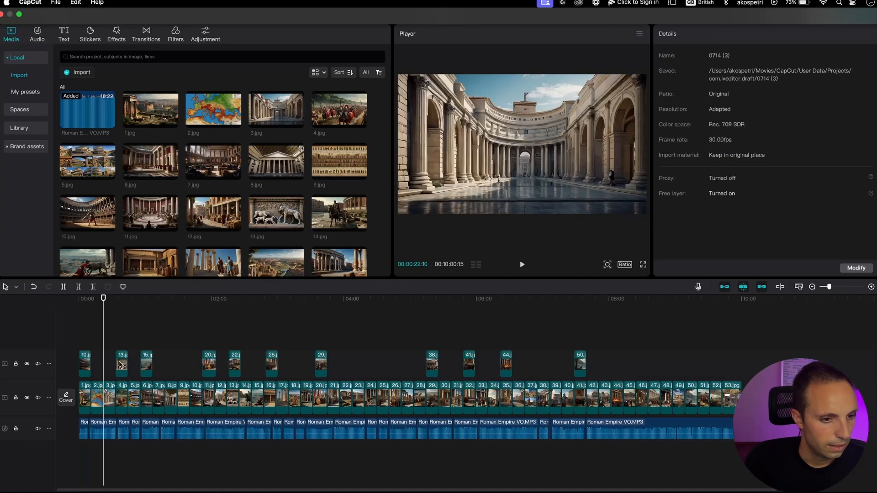
Close the gaps on the upper track by placing 13.jpg through 50.jpg one after another behind 10.jpg
mouse_move(123, 364)
left_mouse_down()
mouse_move(98, 364)
mouse_move(110, 364)
left_mouse_up()
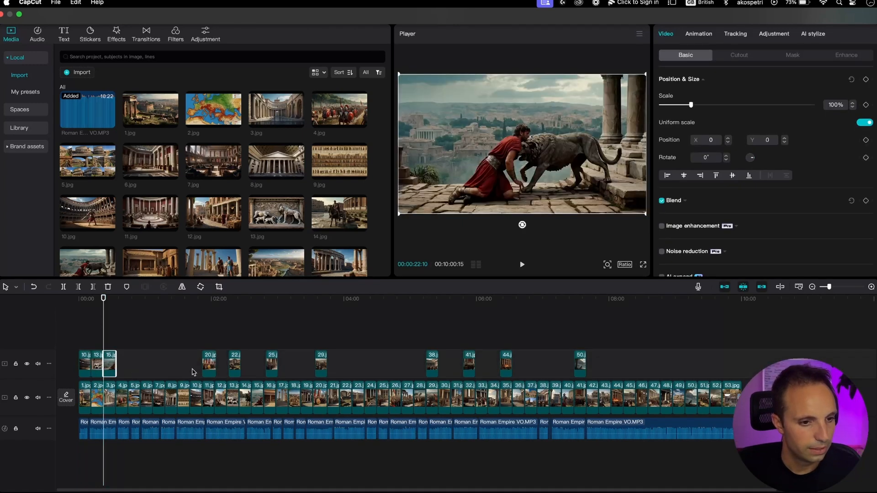
left_click_drag(209, 365, 124, 367)
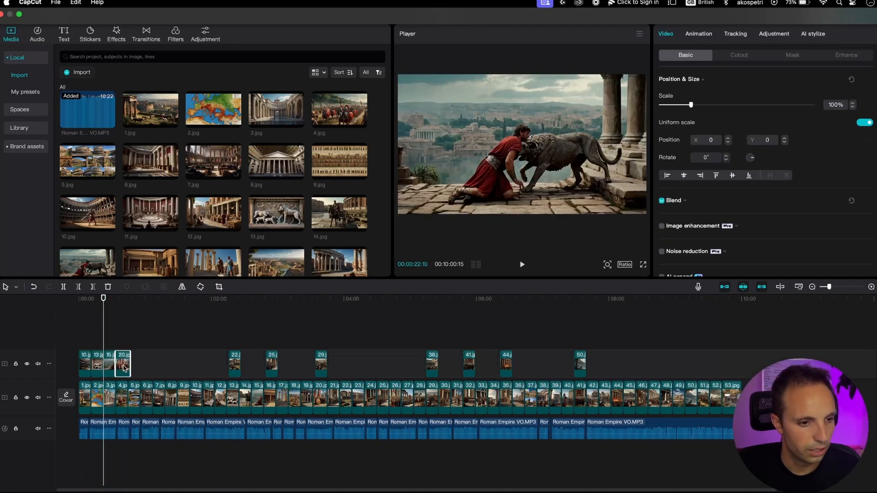
left_click_drag(229, 363, 133, 364)
left_click_drag(272, 364, 149, 364)
left_click_drag(321, 364, 162, 364)
left_click_drag(433, 364, 173, 364)
left_click_drag(469, 364, 186, 364)
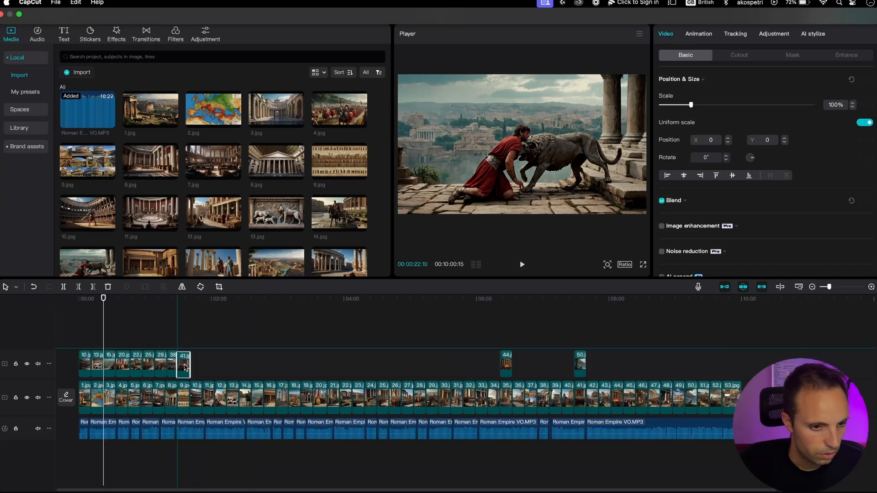
left_click_drag(506, 364, 203, 369)
left_click(221, 368)
Shorten the upper-track clips to about 1.4 seconds each, leaving 20.jpg longer
scroll(196, 374, "up", 5)
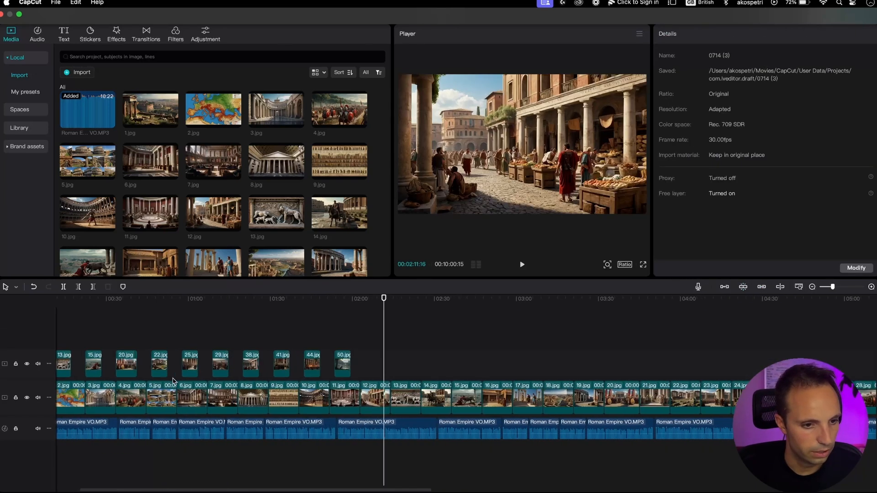
scroll(174, 381, "left", 3)
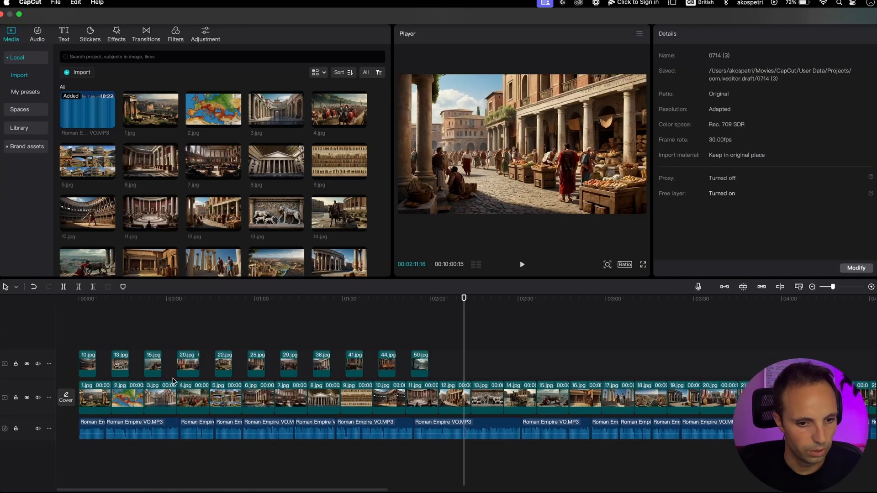
left_click(121, 366)
left_click_drag(444, 364, 75, 366)
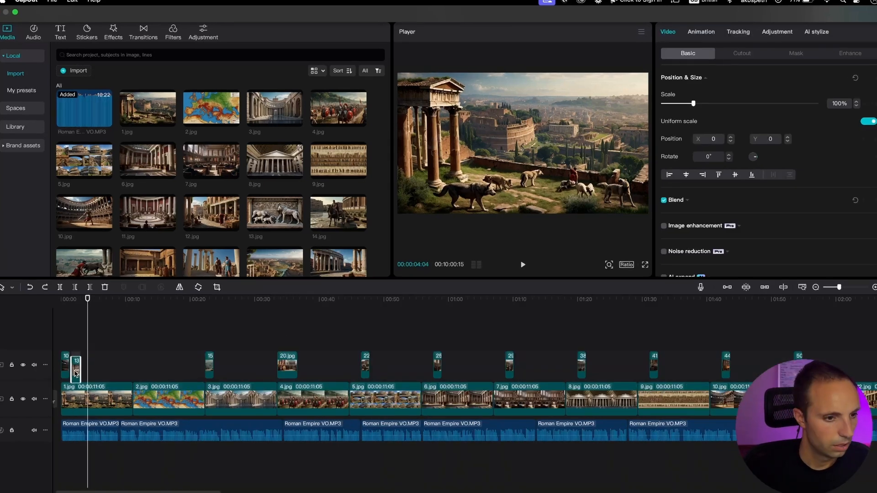
Place 13.jpg directly behind 10.jpg and turn on main track magnet, auto snapping and linkage
left_click_drag(77, 374, 75, 375)
left_click(727, 287)
left_click(745, 287)
left_click(765, 287)
Line up 15.jpg, 20.jpg and 22.jpg without gaps behind 13.jpg, with 20.jpg trimmed to match the other short clips
left_click_drag(209, 367, 83, 365)
left_click(132, 362)
left_click_drag(287, 366, 94, 365)
left_click_drag(365, 366, 102, 365)
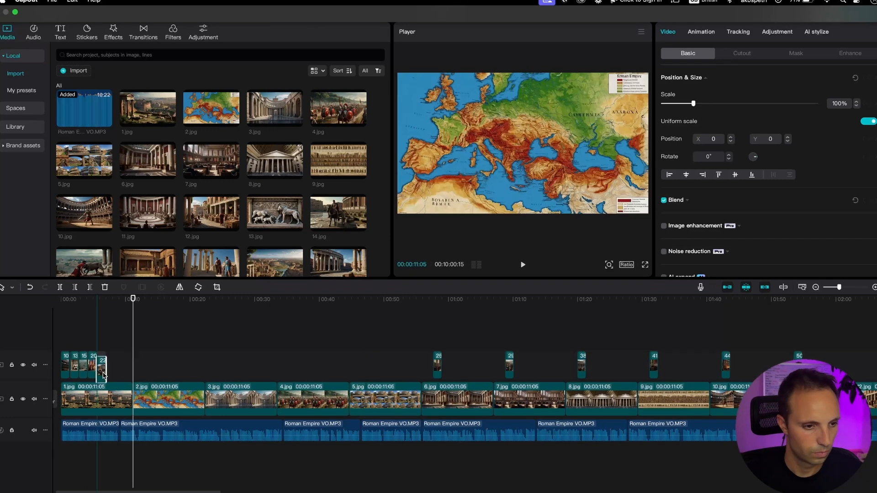
Place the short clips 25.jpg, 29.jpg, 38.jpg, 41.jpg, 44.jpg and 50.jpg edge to edge behind 22.jpg
left_click_drag(437, 366, 117, 368)
left_click_drag(510, 365, 120, 366)
left_click_drag(582, 365, 129, 365)
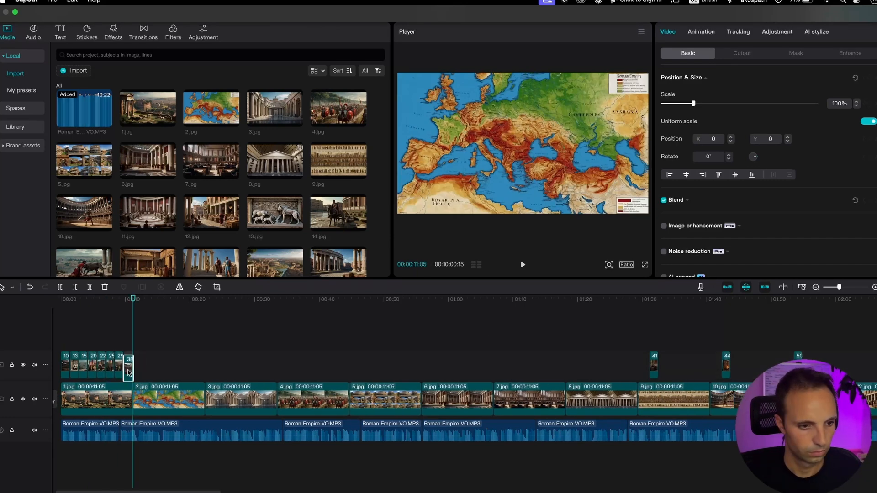
left_click(375, 300)
left_click_drag(655, 365, 149, 365)
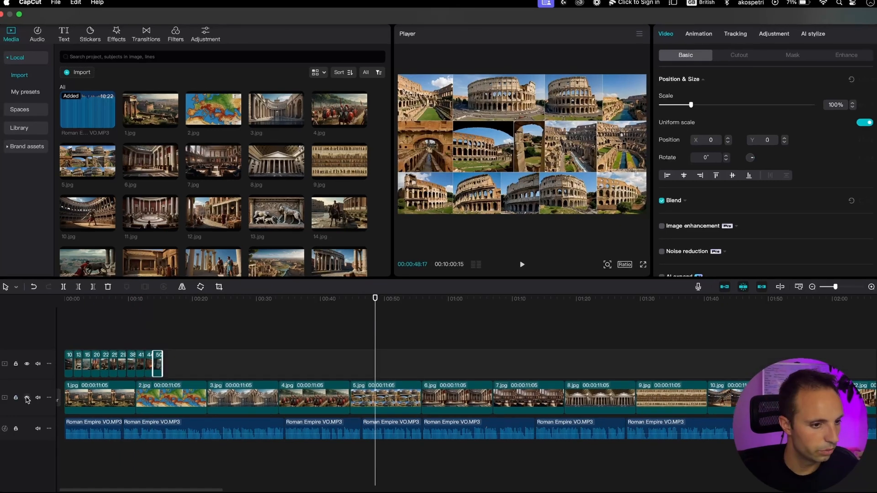
Hide the main image track, play the short upper-track montage from the start, and show the main track again
left_click(27, 398)
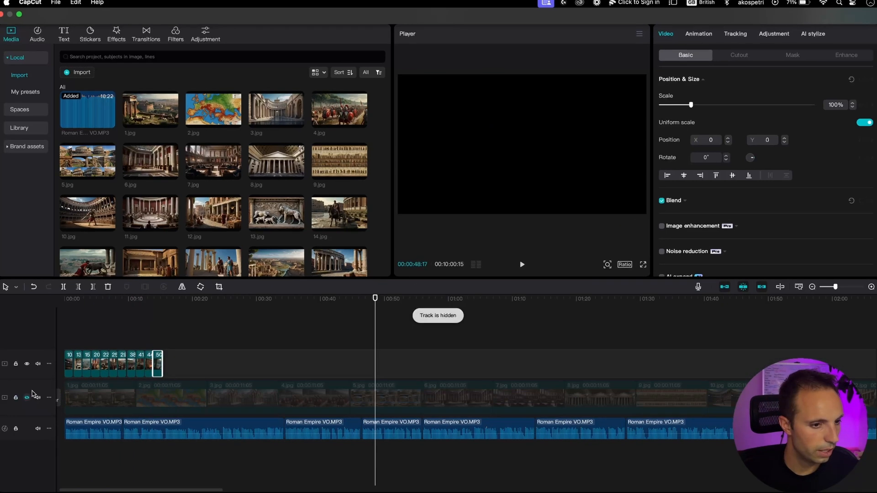
left_click(69, 302)
scroll(68, 301, "left", 1)
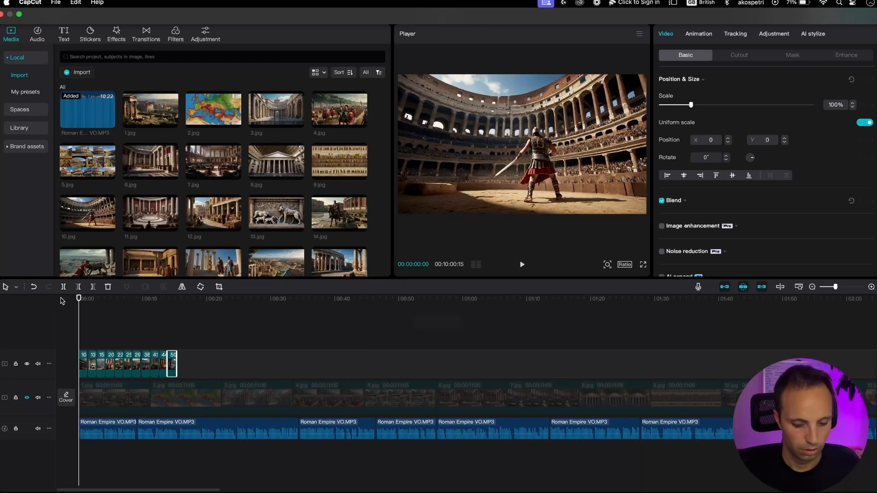
key("space")
key("XF86AudioRaiseVolume")
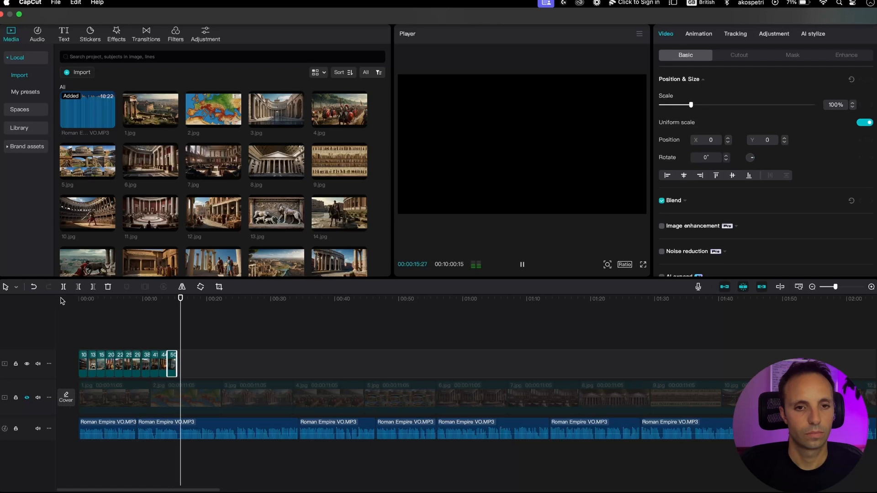
key("space")
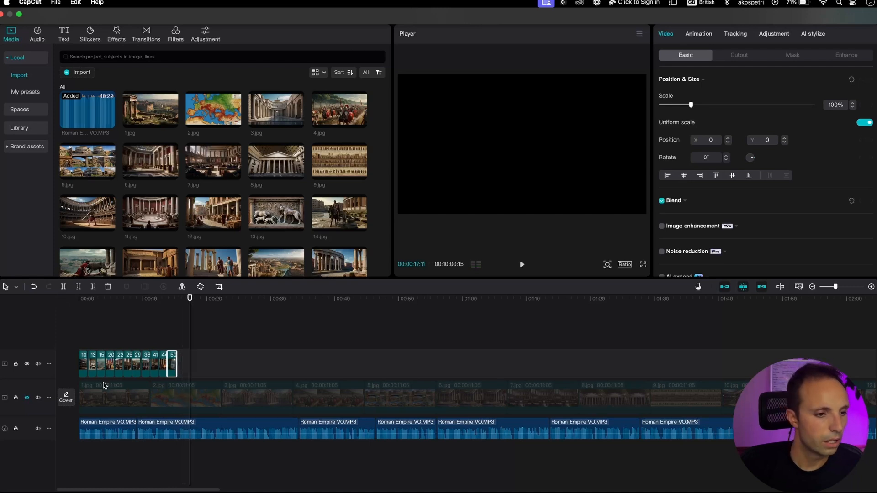
left_click(27, 398)
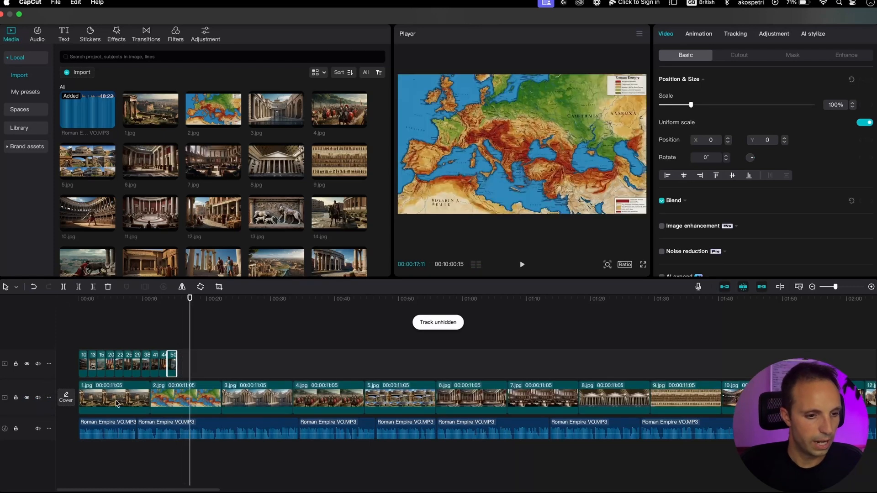
Select all images on the main track and turn off main track magnet, auto snapping and linkage
scroll(115, 408, "down", 3)
scroll(115, 408, "down", 5)
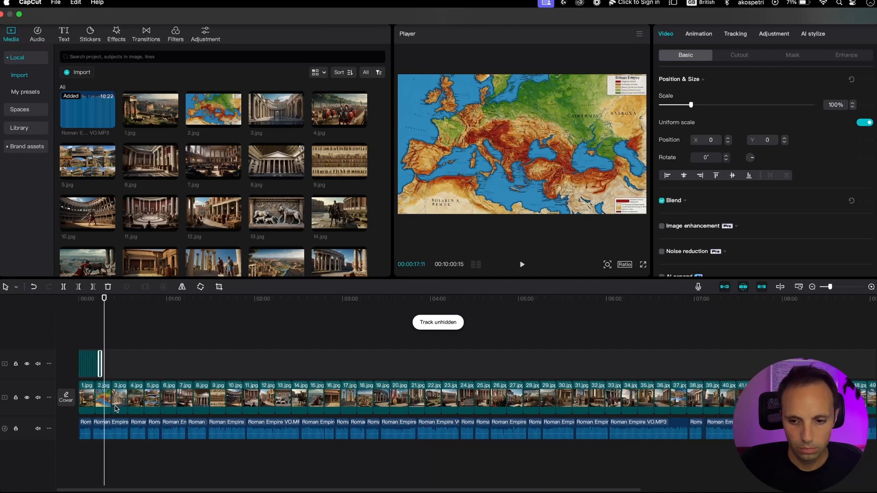
left_click_drag(749, 402, 115, 403)
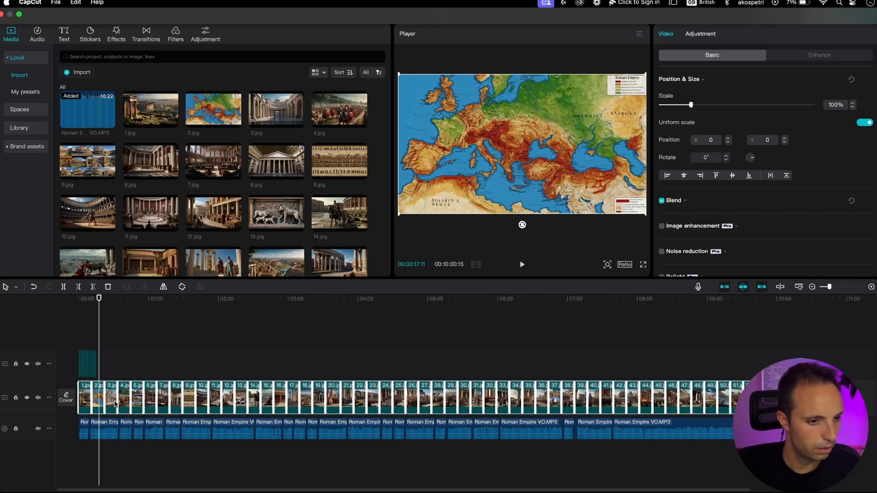
left_click(143, 309)
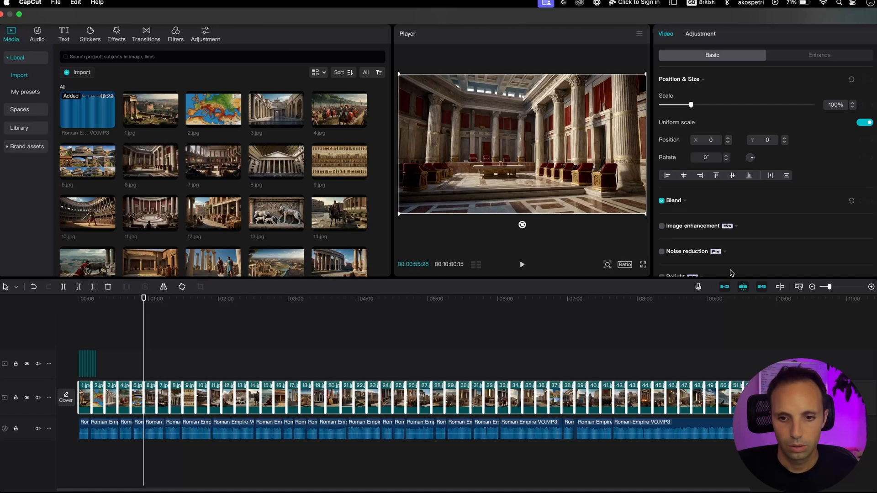
left_click(724, 286)
left_click(743, 287)
left_click(761, 287)
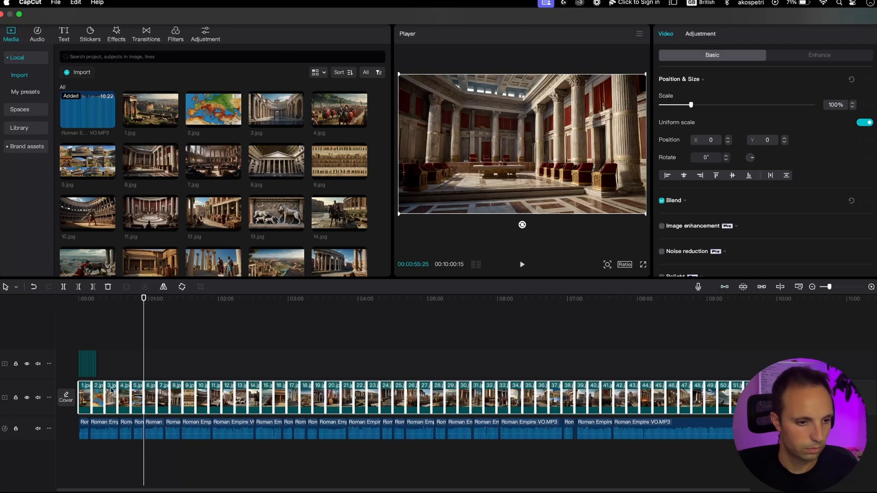
Shift the selected main-track images back so 1.jpg starts just behind the upper montage, with only auto snapping turned on
left_click_drag(87, 405, 105, 406)
left_click(724, 286)
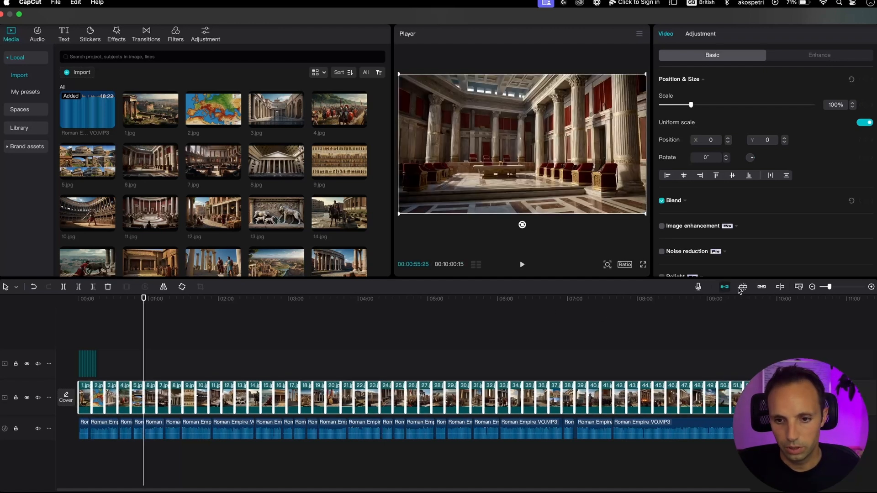
left_click(743, 287)
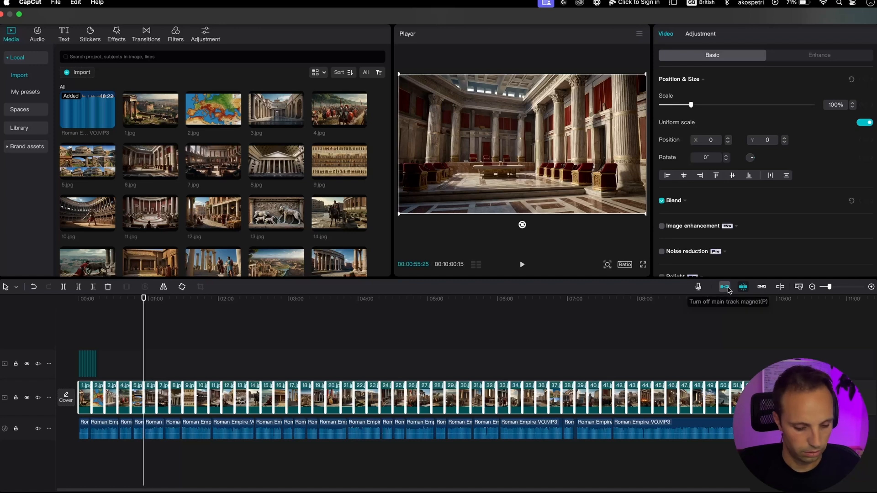
key("super+z")
left_click(124, 371)
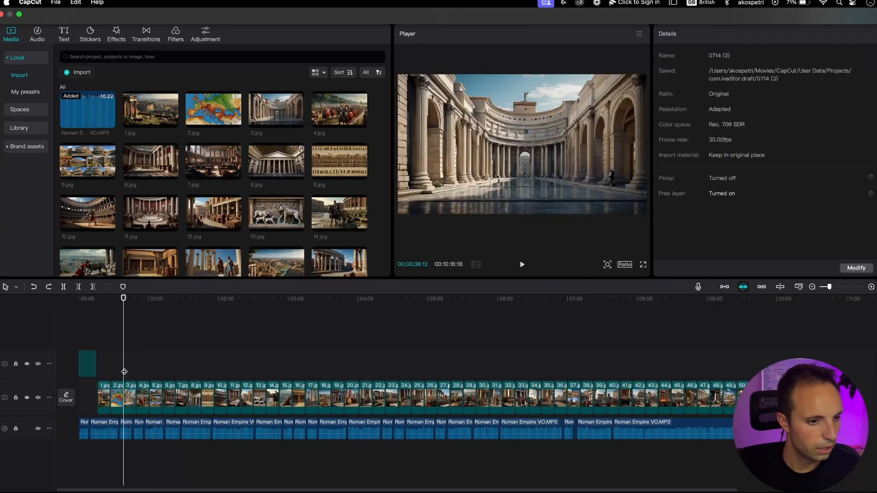
Play the passage from the end of the upper montage into 1.jpg to check the join
scroll(91, 386, "up", 5)
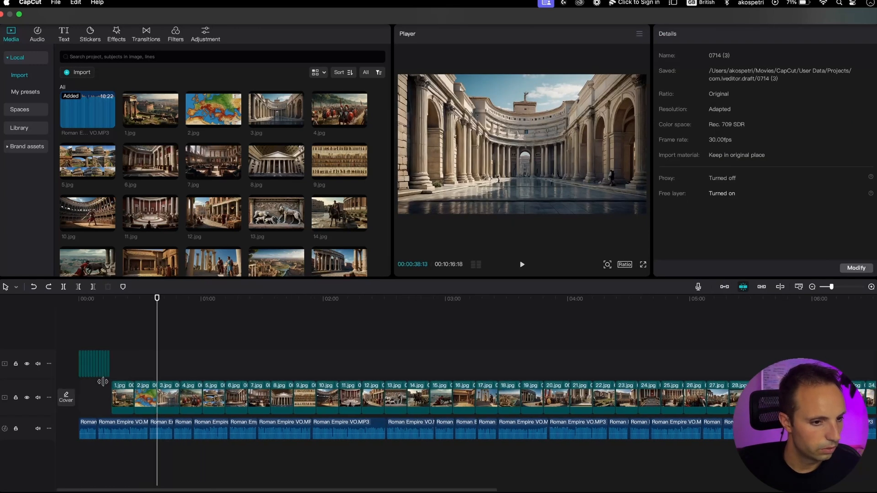
scroll(105, 383, "up", 3)
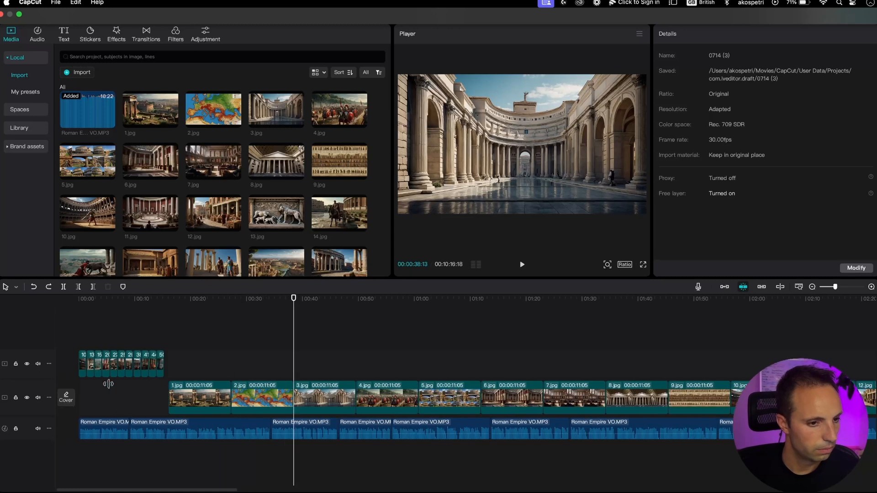
left_click(142, 306)
key("space")
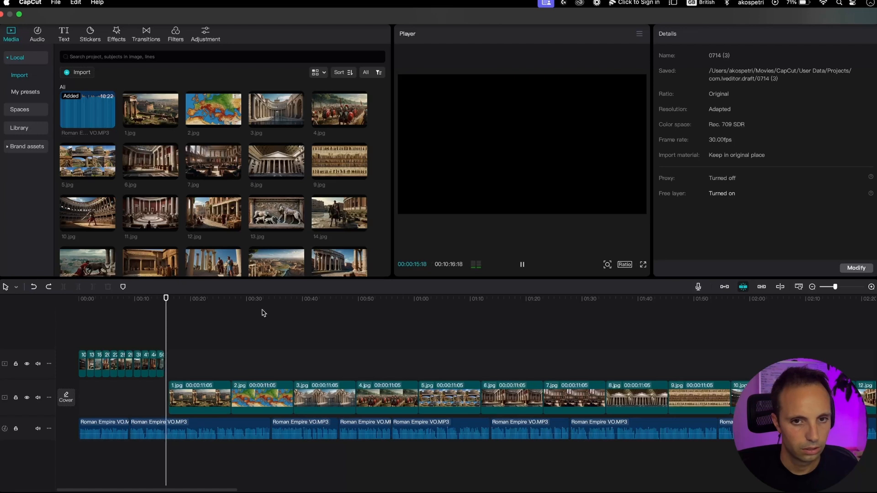
key("space")
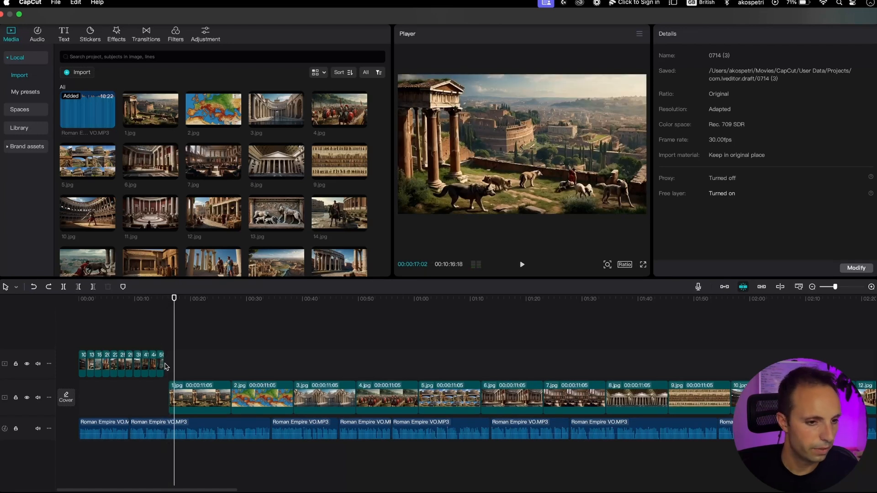
Extend the end of 50.jpg to the start of 1.jpg and play across the join
left_click_drag(163, 364, 169, 364)
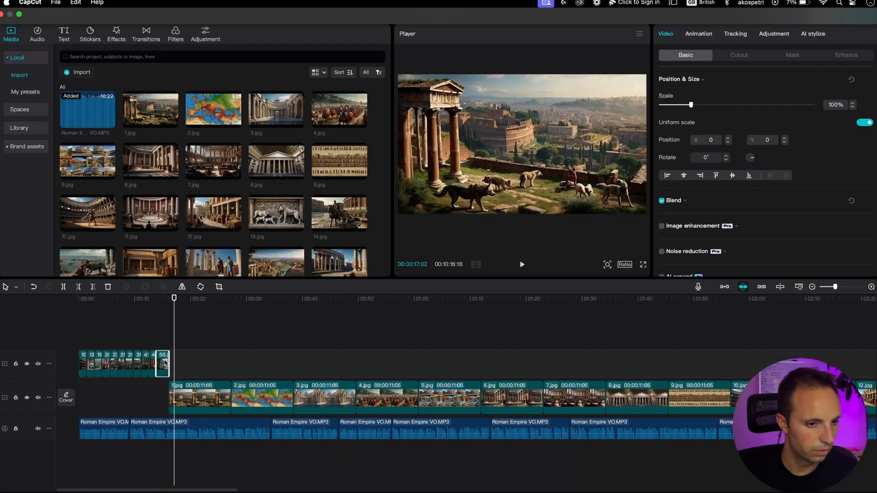
left_click(158, 308)
key("space")
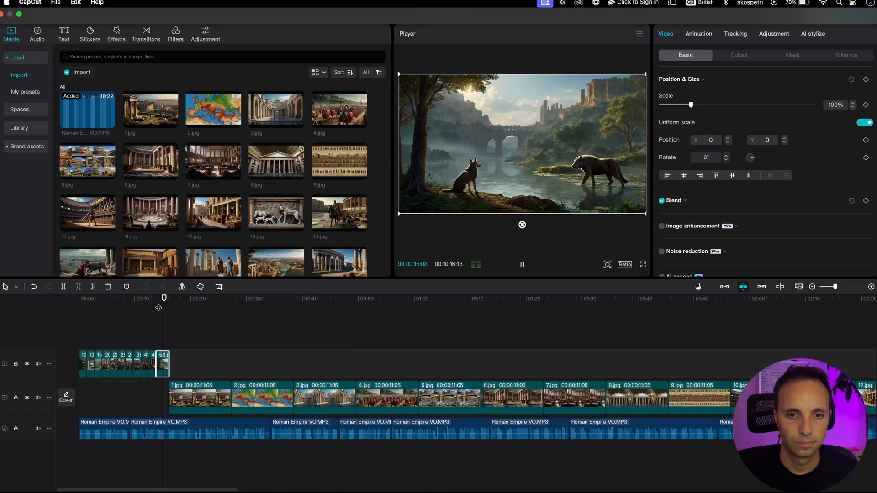
key("space")
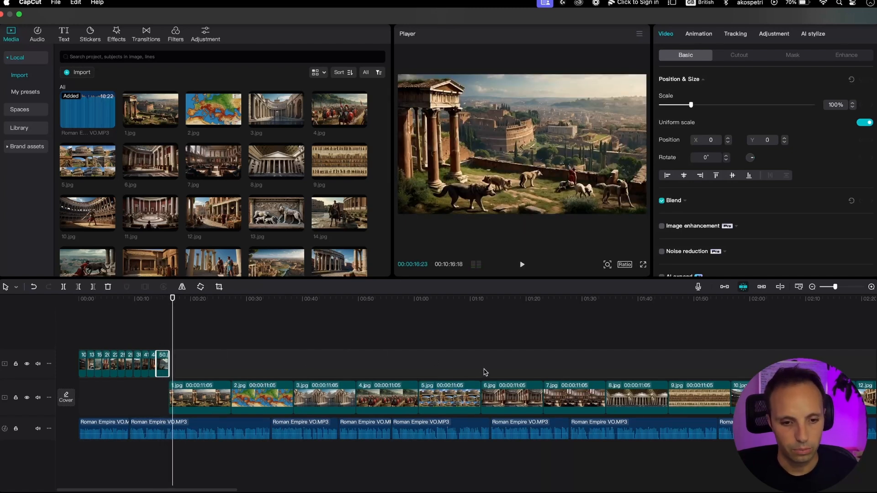
Move 53.jpg onto the upper track above 52.jpg and trim it to 9 seconds so it ends with the narration
scroll(485, 372, "right", 20)
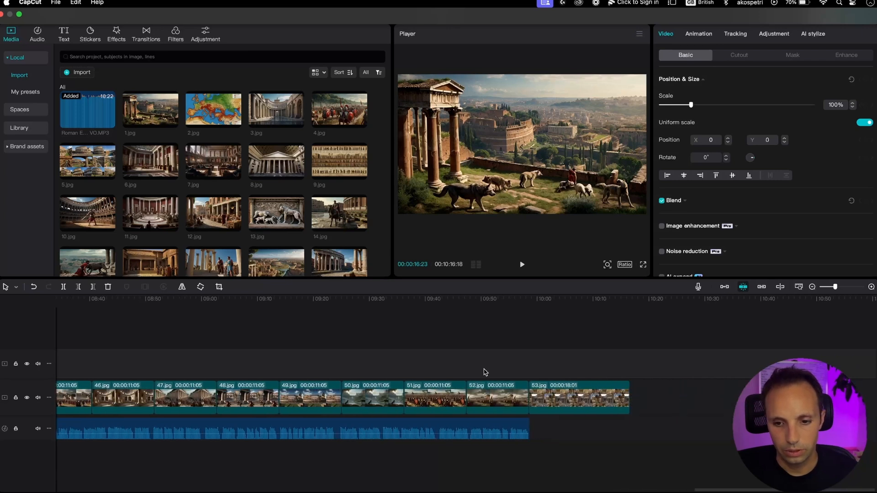
scroll(485, 372, "left", 2)
left_click(607, 400)
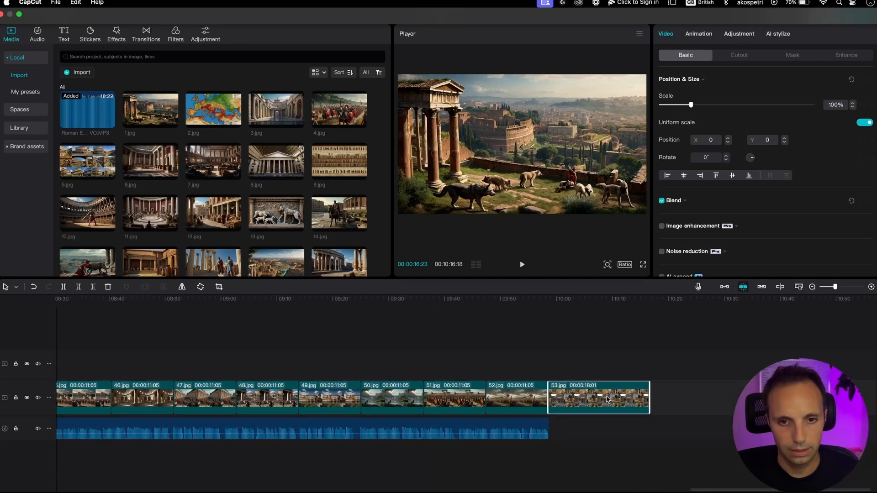
left_click(501, 311)
key("space")
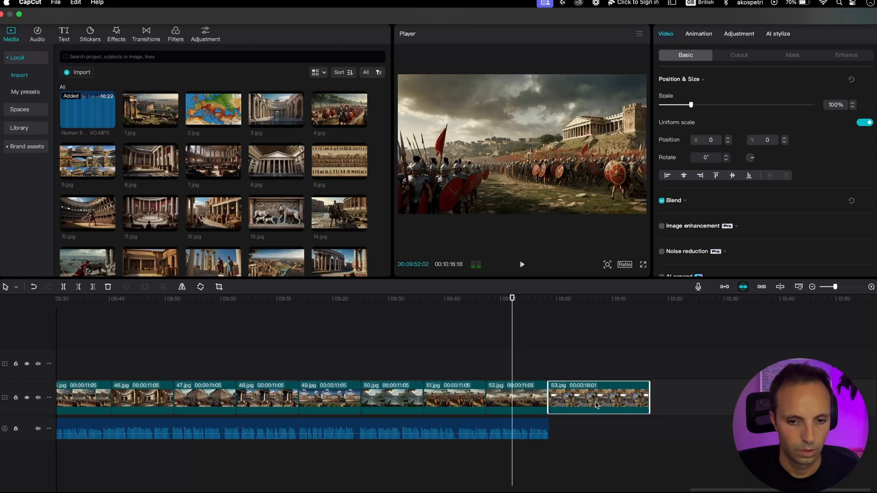
left_click_drag(565, 410, 545, 379)
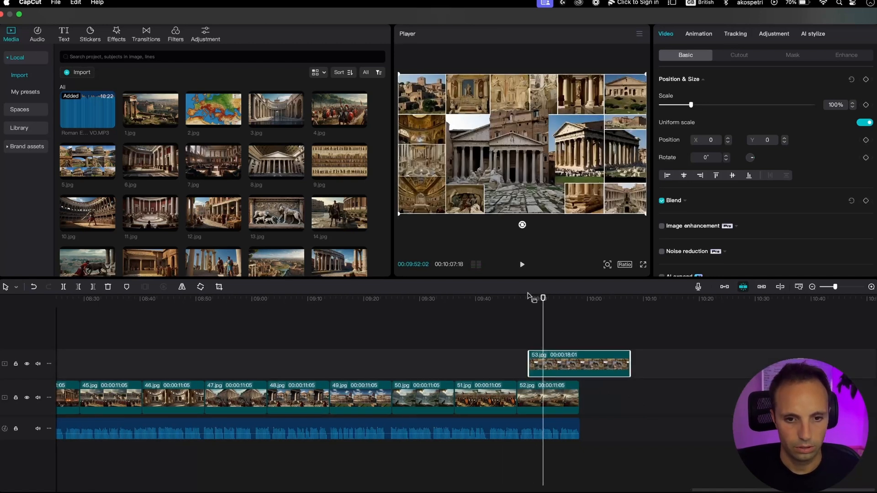
left_click_drag(525, 299, 529, 352)
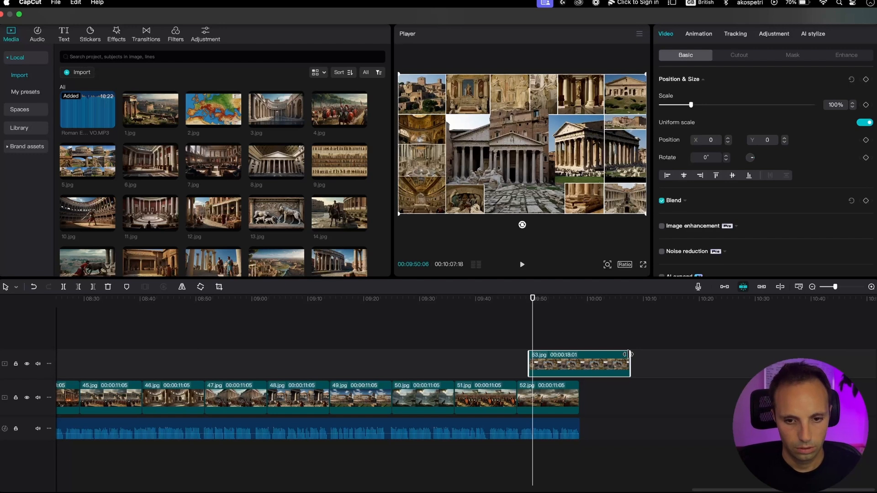
left_click_drag(629, 358, 573, 360)
left_click_drag(576, 366, 579, 367)
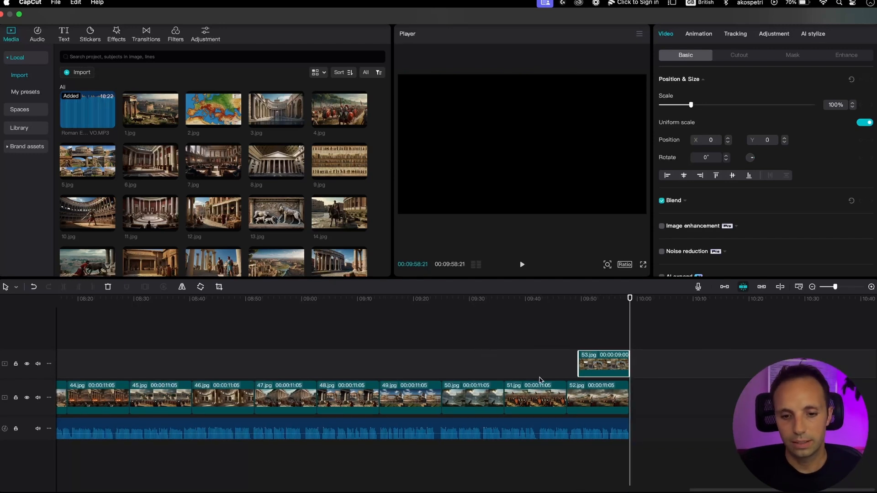
Add the Clear II filter above the image tracks, starting at the beginning and covering the video
scroll(455, 342, "left", 20)
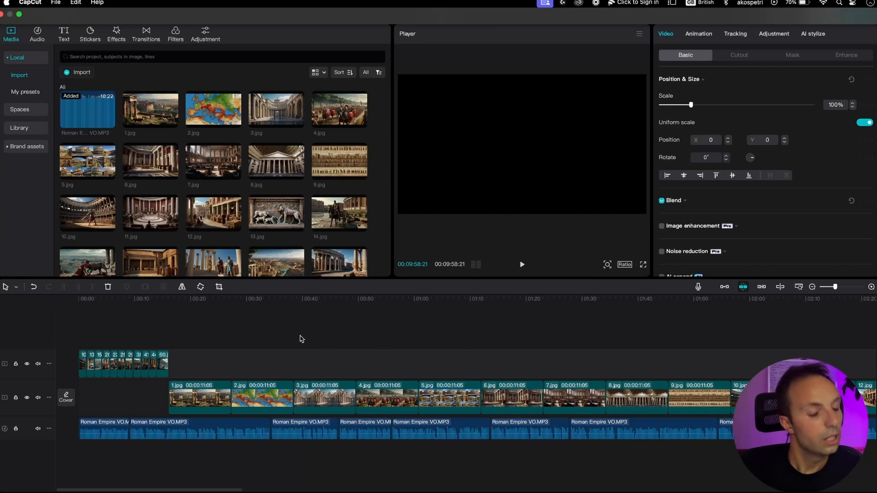
left_click(81, 301)
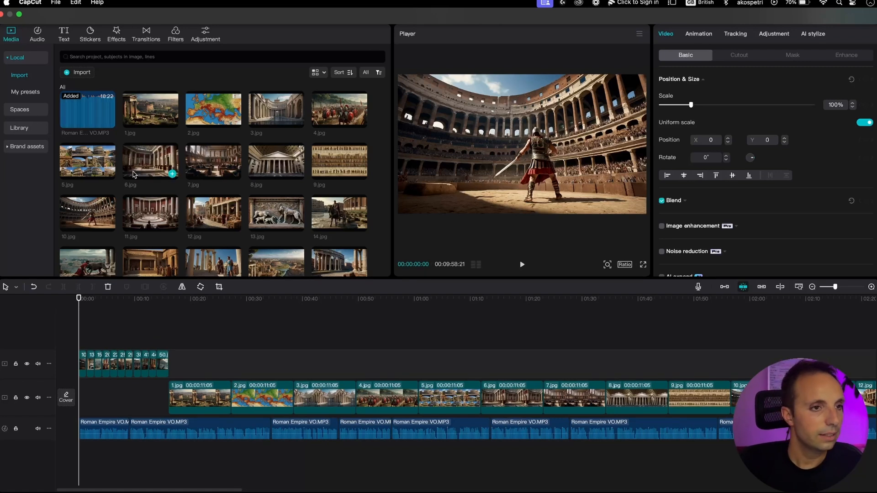
left_click(175, 34)
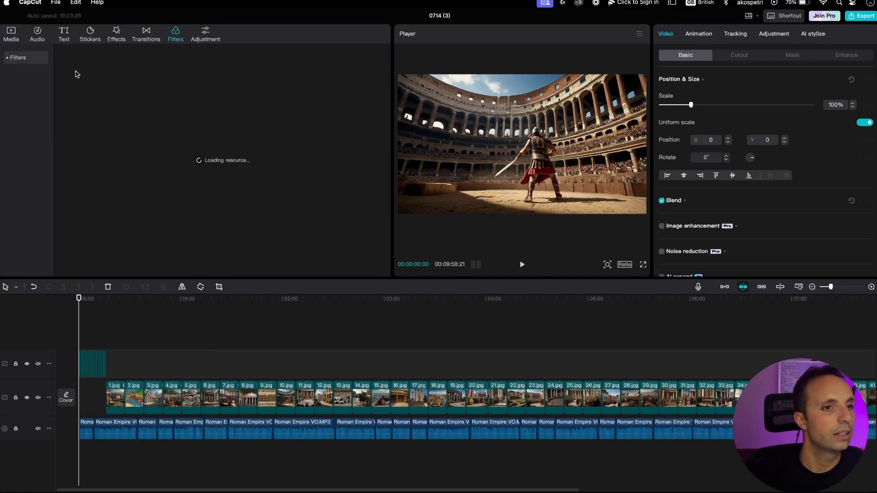
left_click_drag(223, 111, 454, 355)
scroll(330, 380, "left", 10)
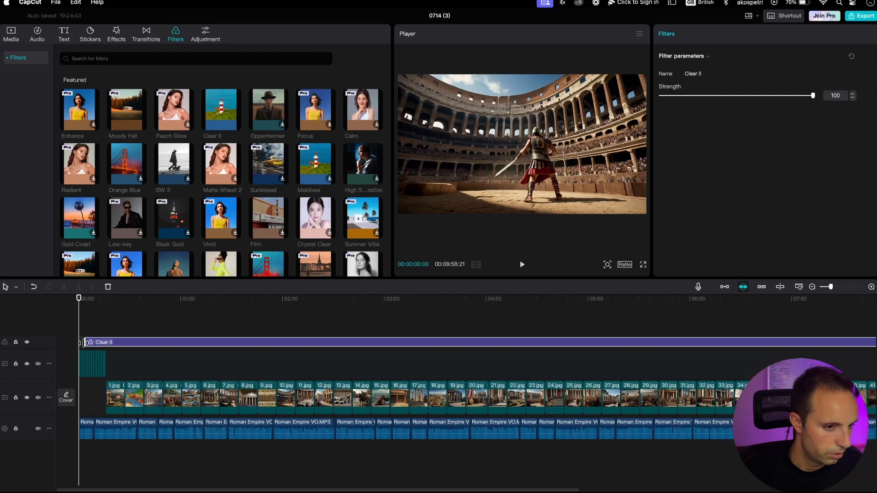
Preview several images under the Clear II filter and compare different strengths, returning the strength to 100
key("space")
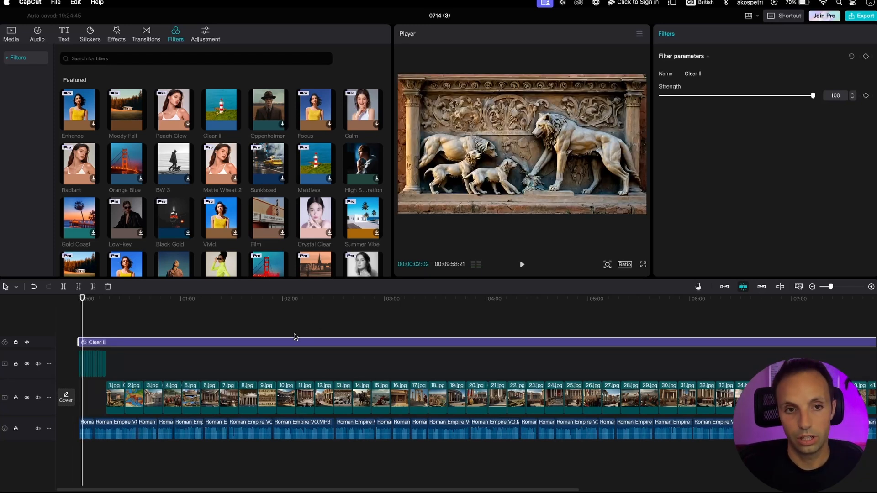
left_click(164, 302)
left_click(229, 300)
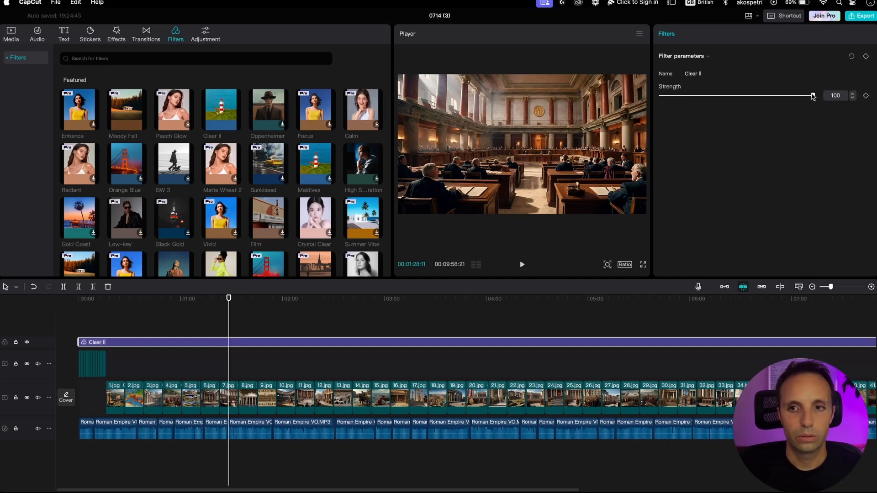
left_click_drag(693, 97, 840, 129)
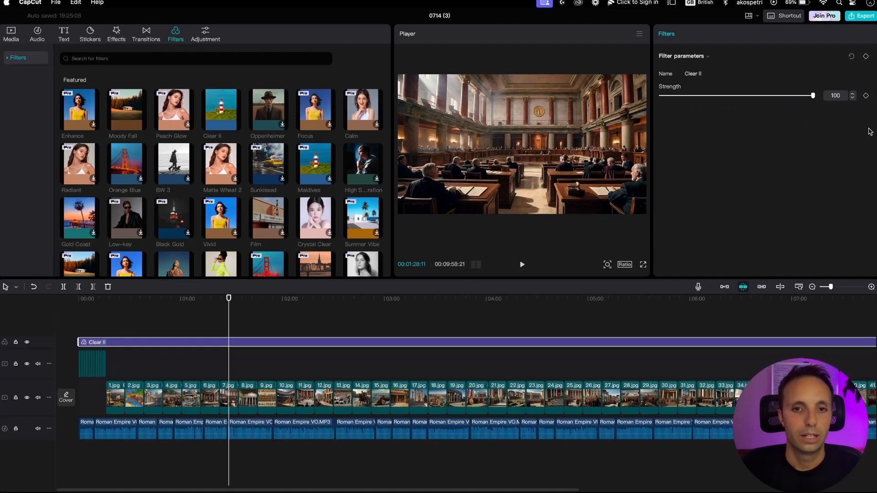
left_click(121, 305)
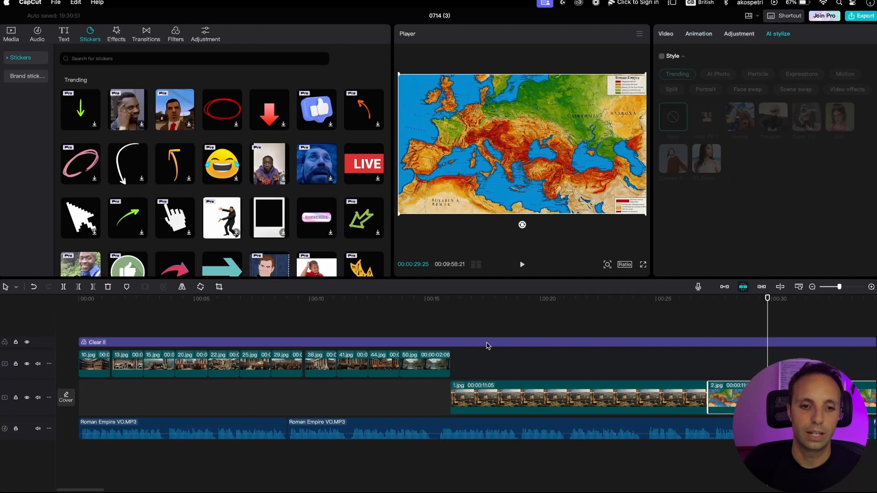
Apply the 3D Zoom Pro AI style to 1.jpg on the main track
left_click(455, 303)
left_click(507, 394)
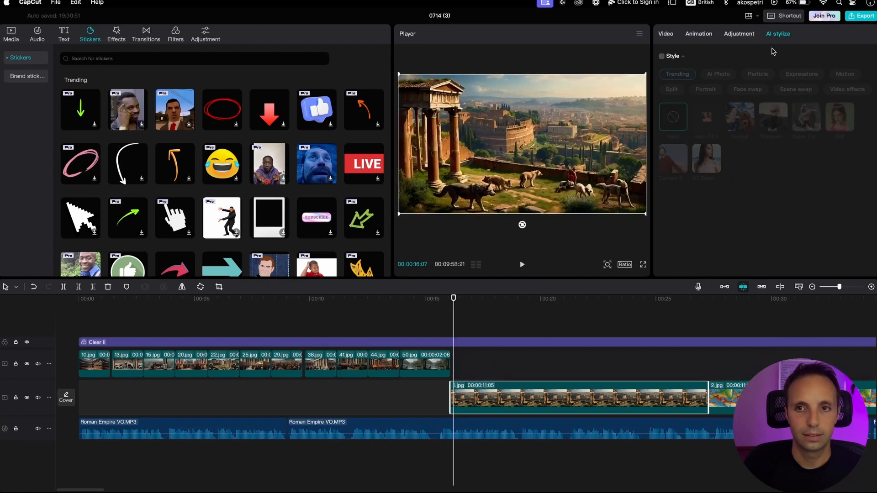
left_click(662, 56)
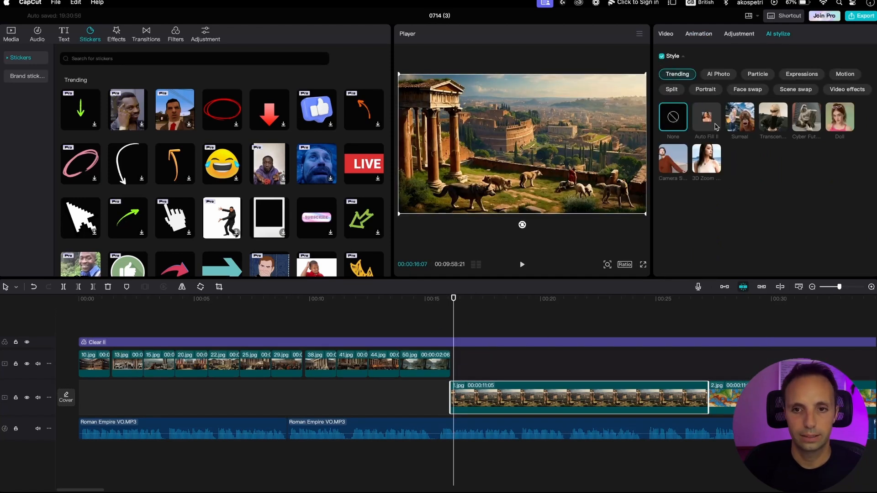
left_click(710, 163)
Apply the same 3D Zoom Pro AI style to 2.jpg
left_click(730, 396)
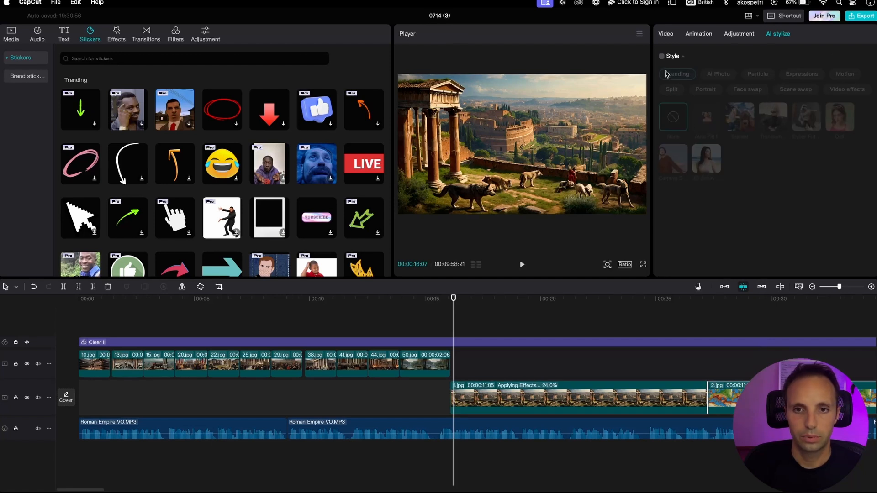
left_click(662, 56)
left_click(695, 160)
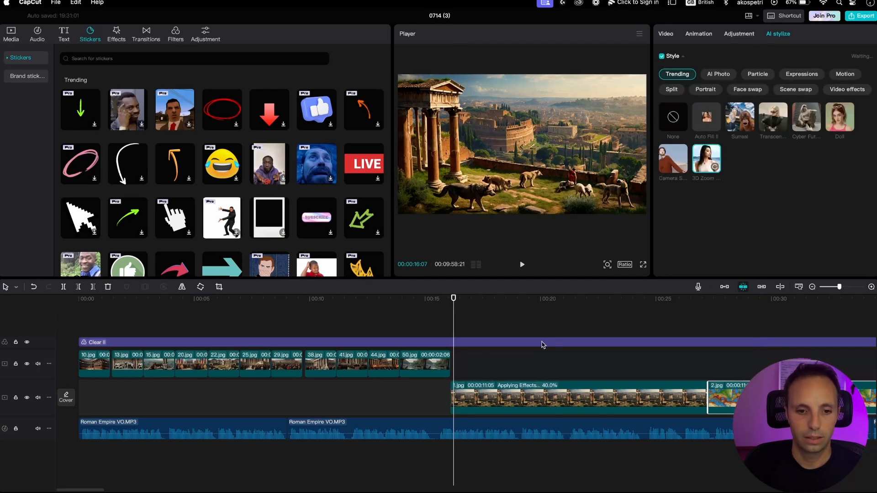
Play 1.jpg from just before its start to review the 3D zoom motion
scroll(511, 347, "right", 3)
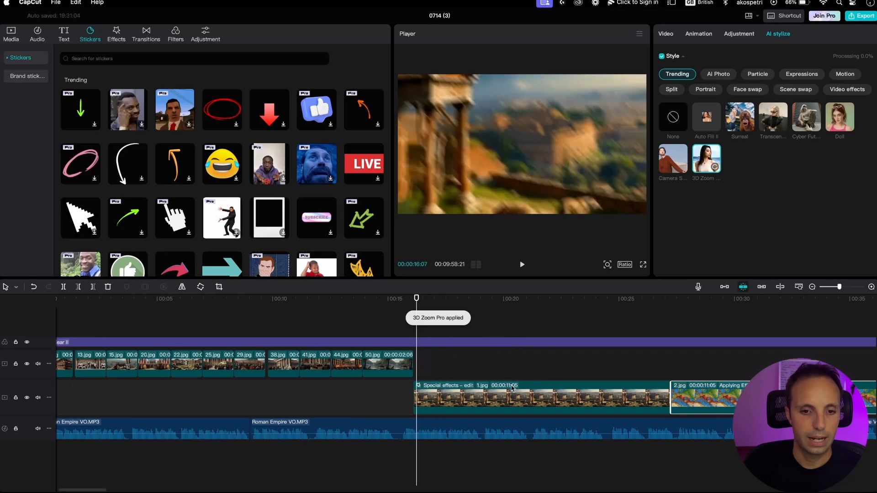
left_click(407, 303)
key("space")
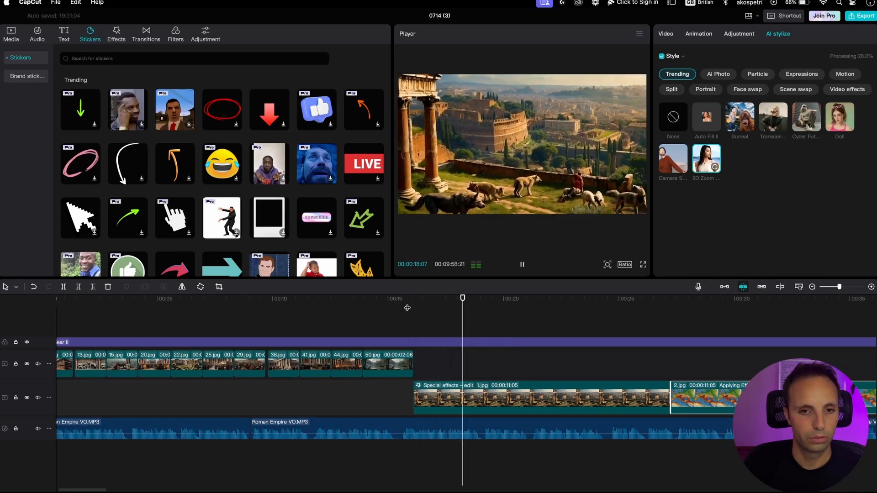
key("space")
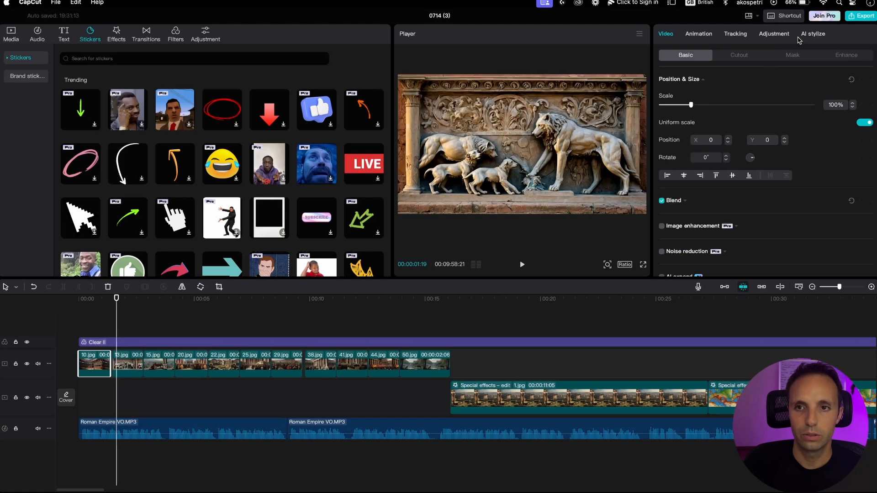
Apply the 3D Zoom Pro AI style to the intro montage images 10.jpg, 13.jpg and 15.jpg
left_click(812, 35)
left_click(662, 56)
left_click(702, 166)
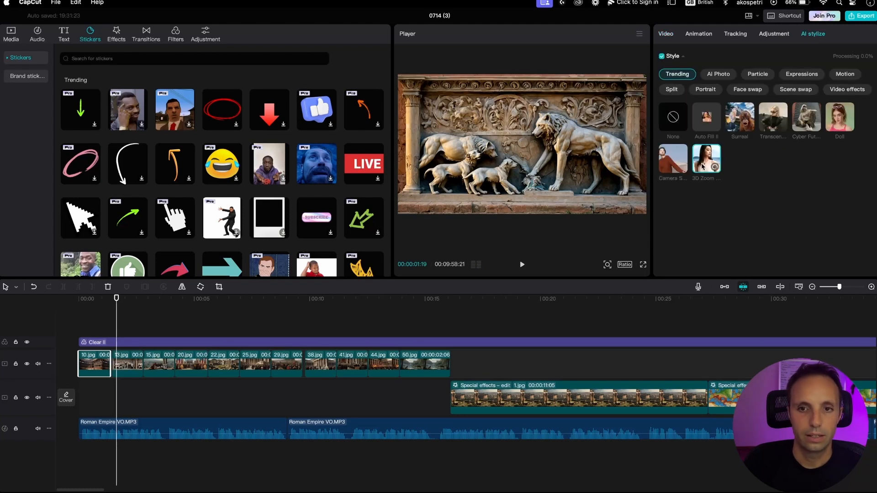
left_click(126, 370)
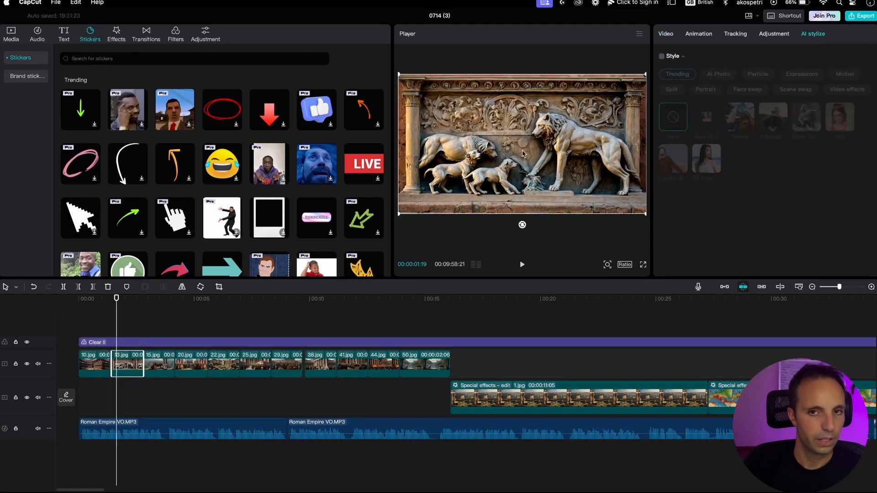
left_click(662, 56)
left_click(708, 159)
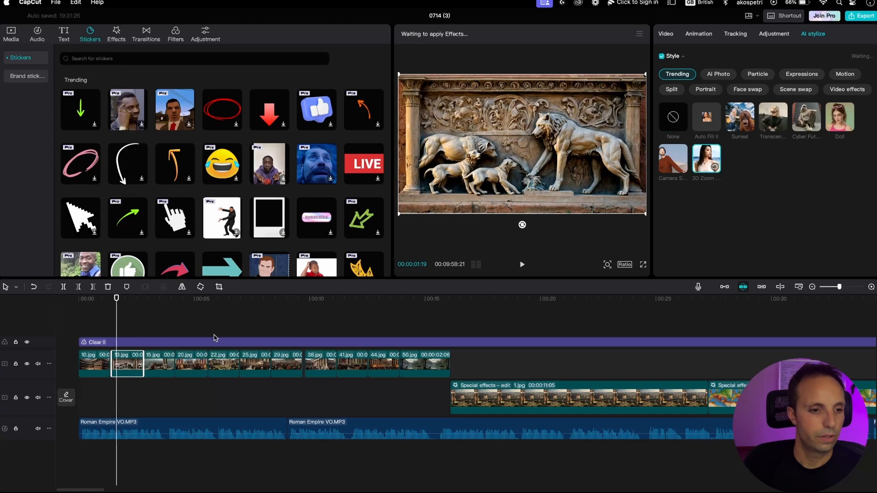
left_click(153, 367)
left_click(662, 57)
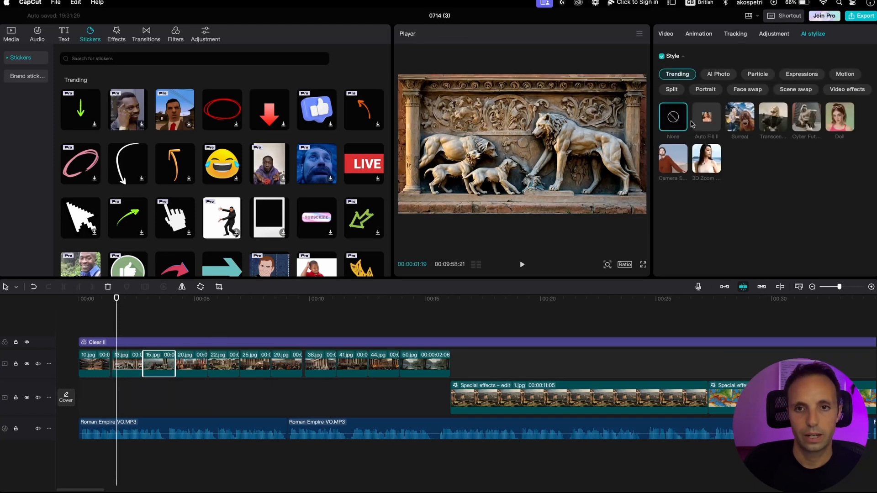
left_click(703, 159)
Play the intro montage from the beginning to review the 3D zoom on its first image
left_click(77, 314)
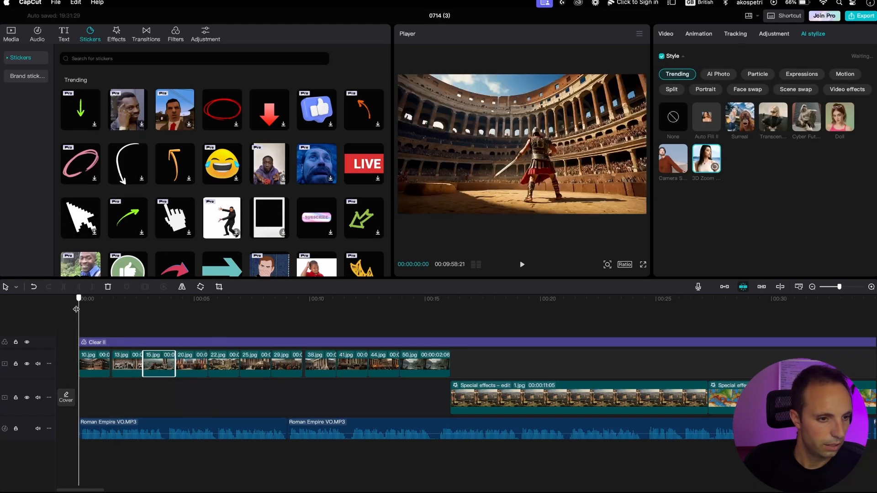
key("space")
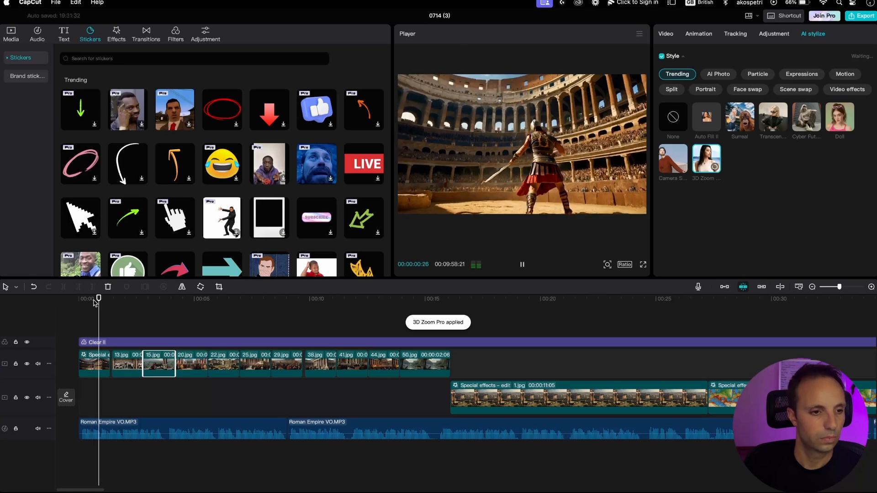
left_click(68, 304)
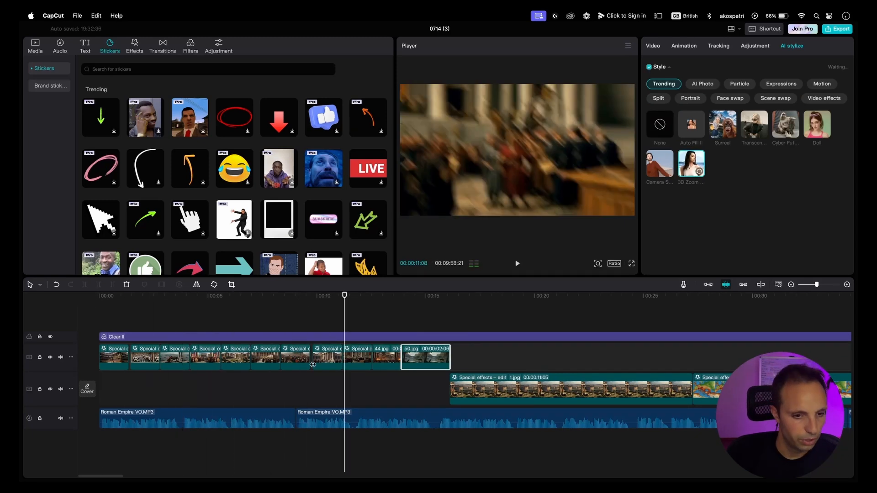
Apply the 3D Zoom Pro AI style to the remaining images along the timeline, including 50.jpg in the intro, 18.jpg and 34.jpg
left_click(437, 359)
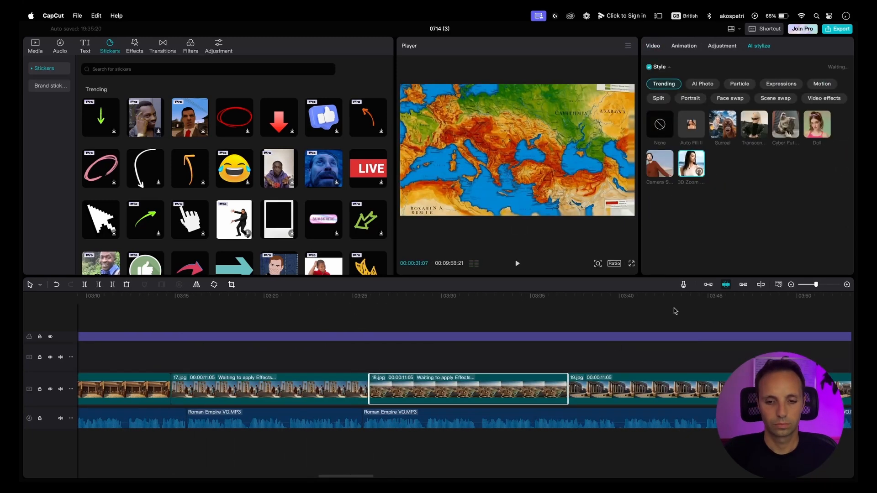
left_click(450, 388)
left_click(691, 163)
scroll(450, 388, "right", 10)
left_click(450, 389)
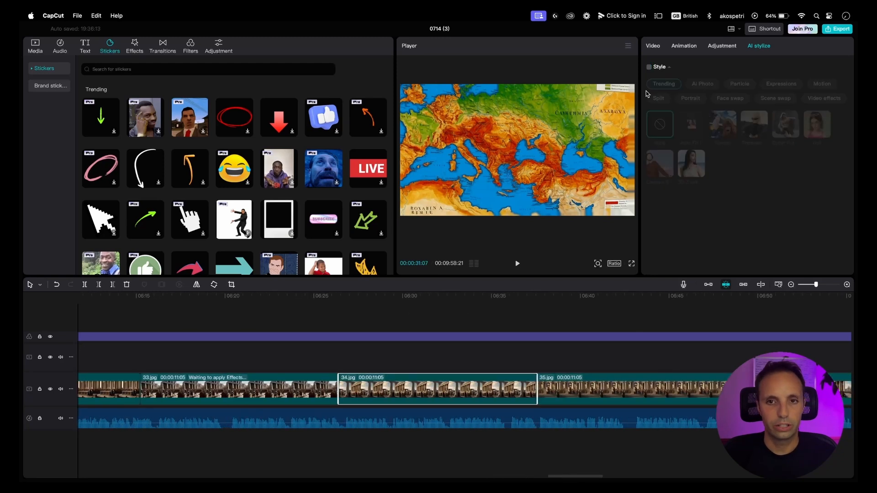
left_click(691, 164)
left_click(450, 389)
left_click(691, 163)
left_click(411, 389)
left_click(691, 164)
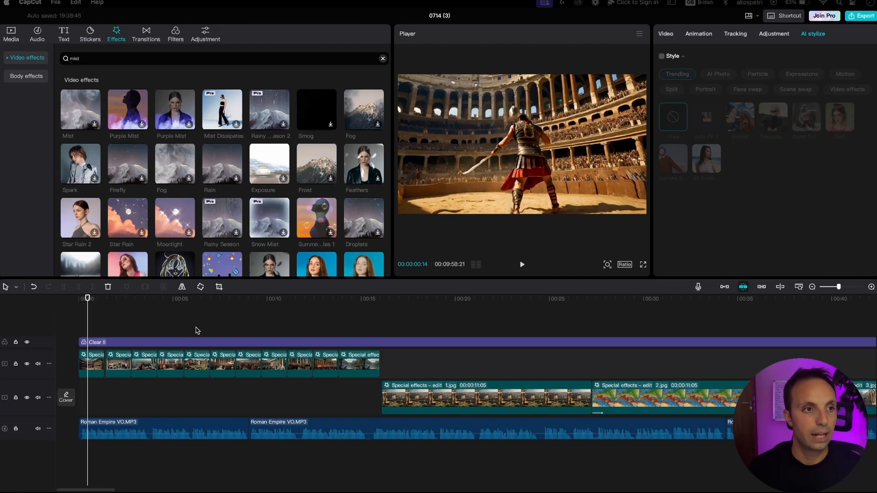
Add the Mist video effect above the Clear II filter and extend it over the whole intro montage
left_click(95, 58)
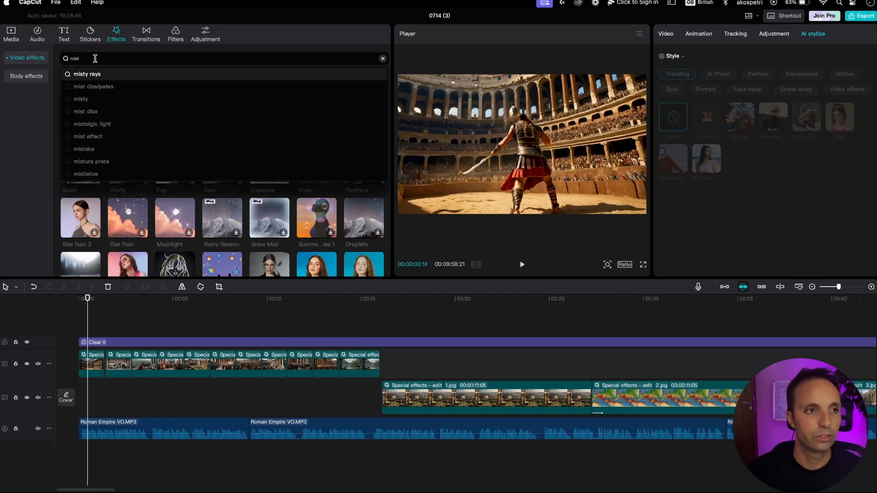
left_click(259, 40)
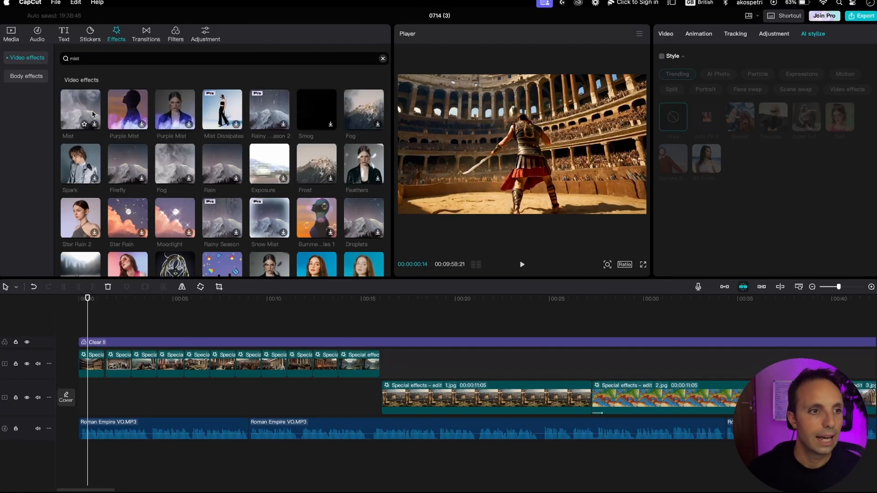
left_click_drag(79, 110, 80, 332)
left_click_drag(136, 335, 380, 334)
Play the intro montage from the beginning to preview the Mist effect
left_click(79, 300)
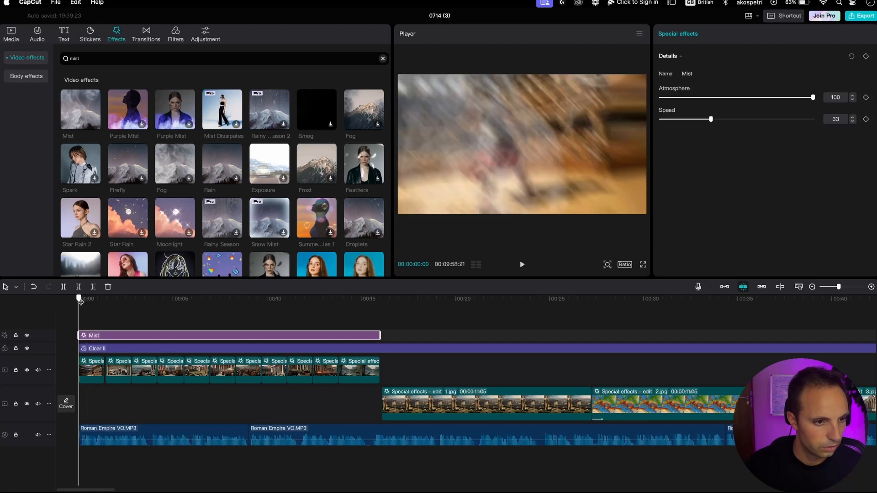
key("space")
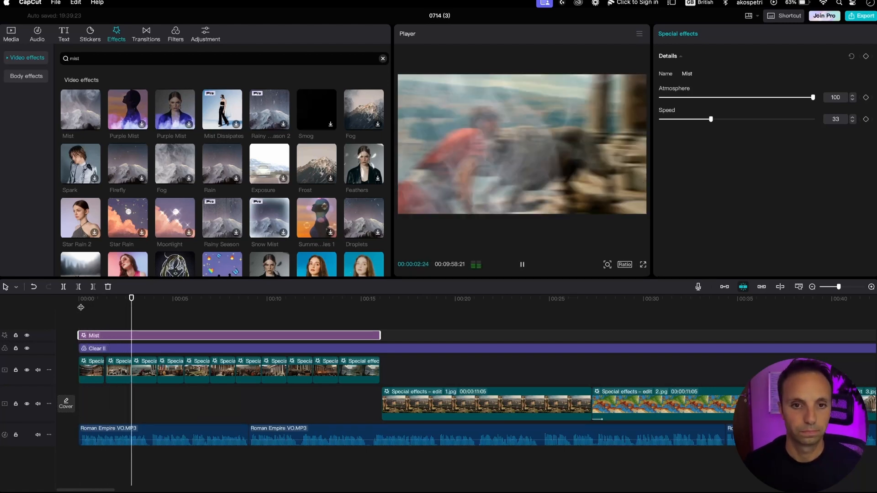
key("space")
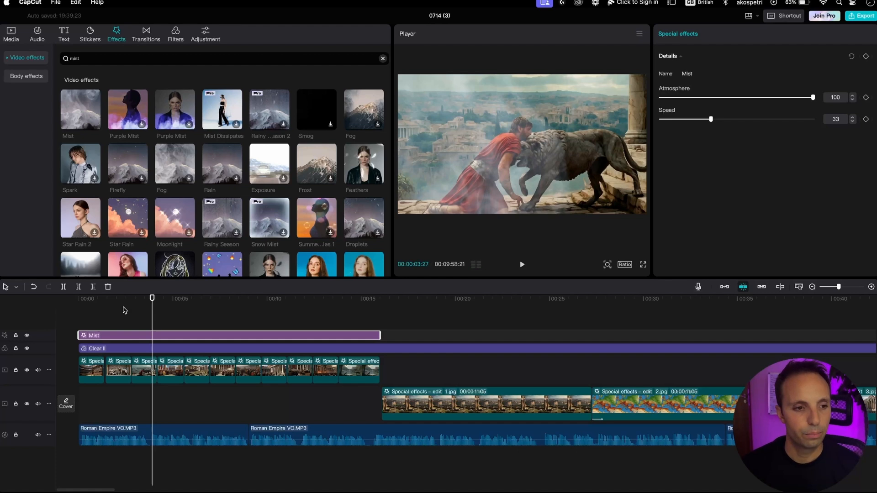
Set the Mist effect's Speed to 8 and Atmosphere to 34, and replay the intro to check it
left_click_drag(710, 120, 680, 120)
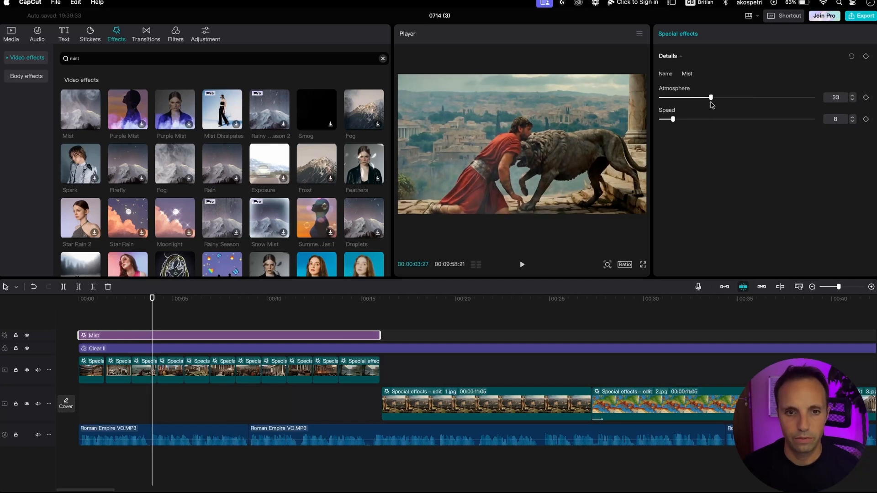
left_click(81, 305)
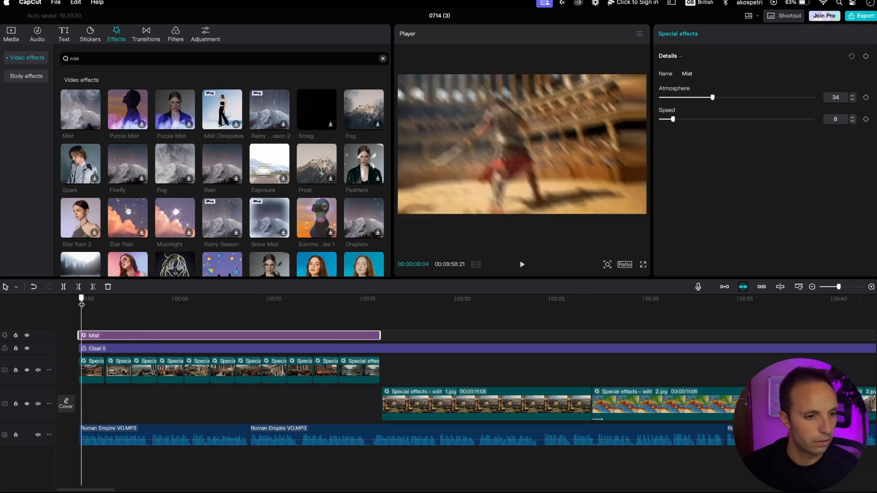
key("space")
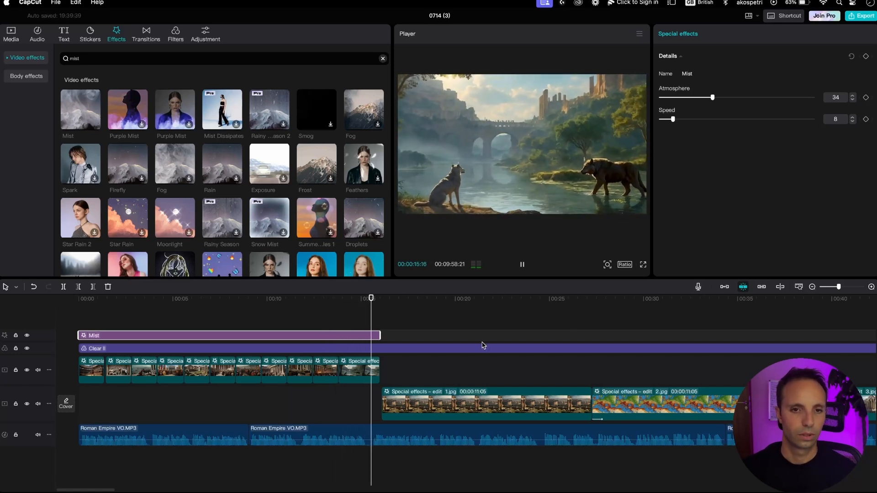
key("space")
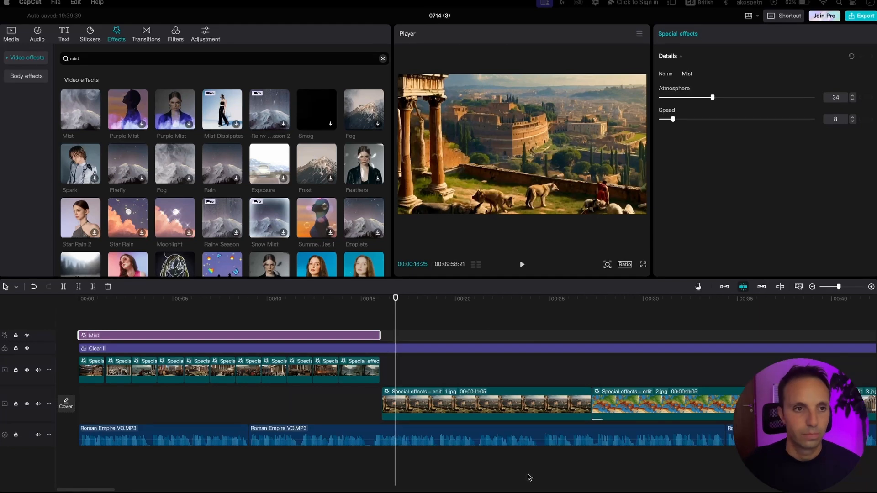
Search the video effects for "gold sparkles"
left_click(118, 59)
type("gold sparkl")
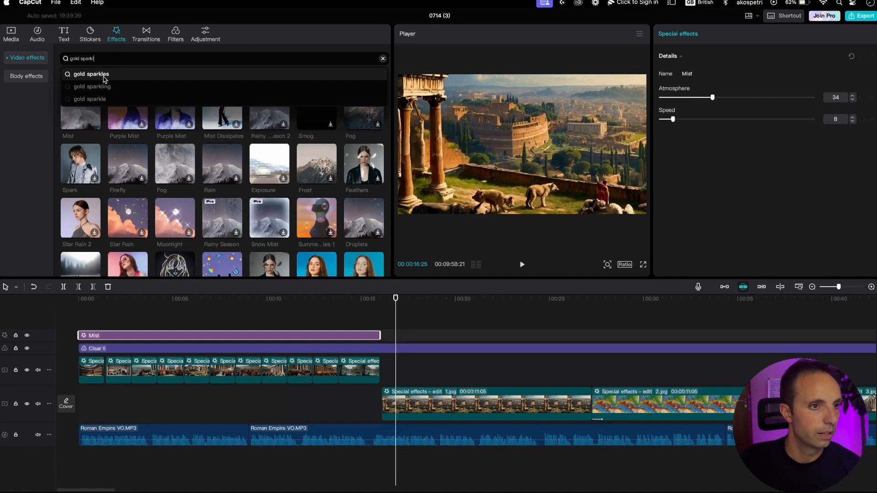
left_click(104, 76)
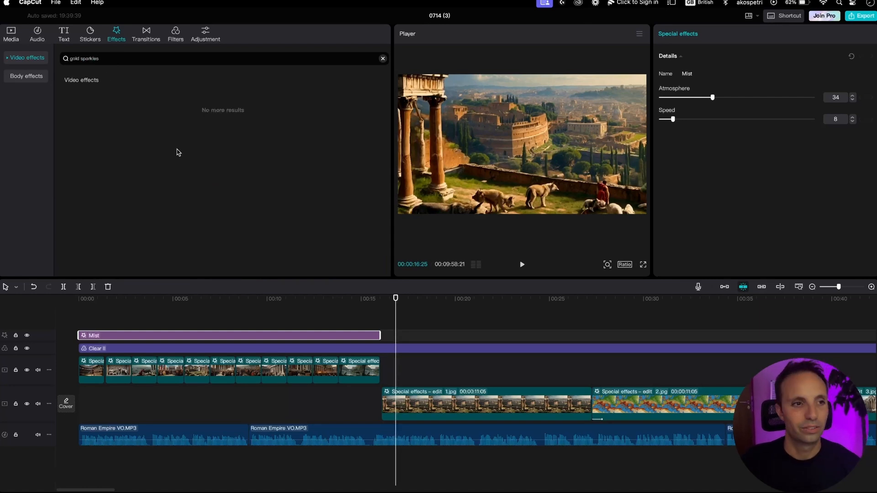
Search the video effects for "gold" and add Gold Dust above the Mist effect from the start of the timeline
key("BackSpace")
key("BackSpace")
key("BackSpace")
key("BackSpace")
key("BackSpace")
key("BackSpace")
key("BackSpace")
key("BackSpace")
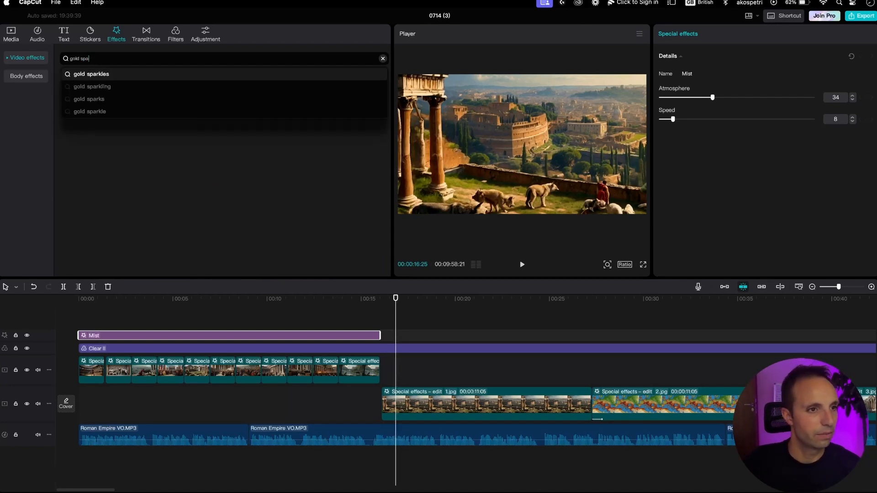
key("Return")
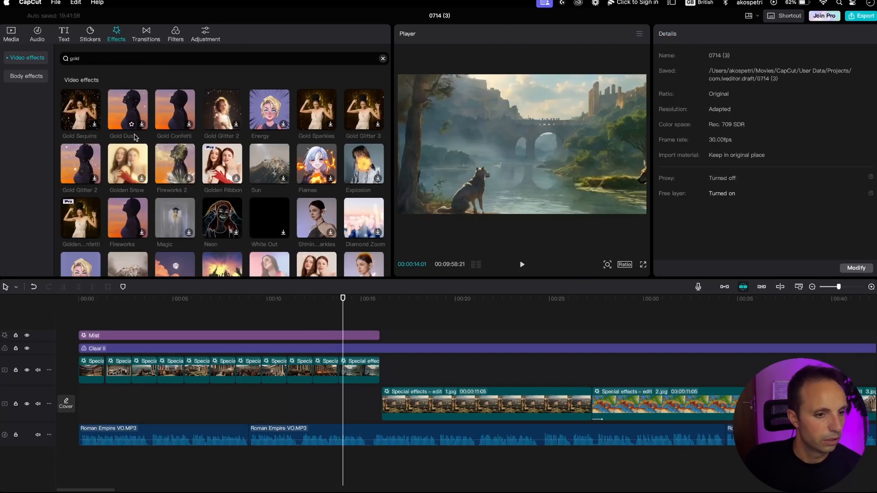
left_click_drag(135, 137, 106, 335)
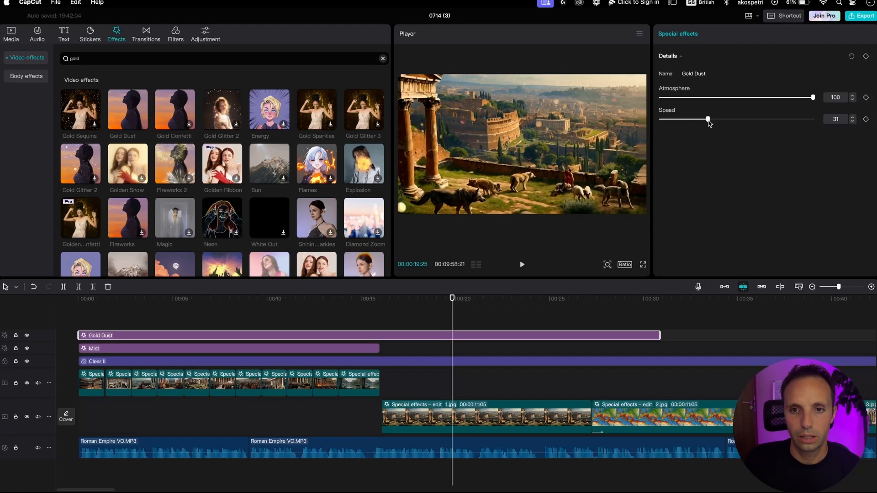
Set the Gold Dust effect's Speed to 3 and Atmosphere to 9, playing 1.jpg between adjustments to judge the particles
left_click_drag(710, 119, 665, 121)
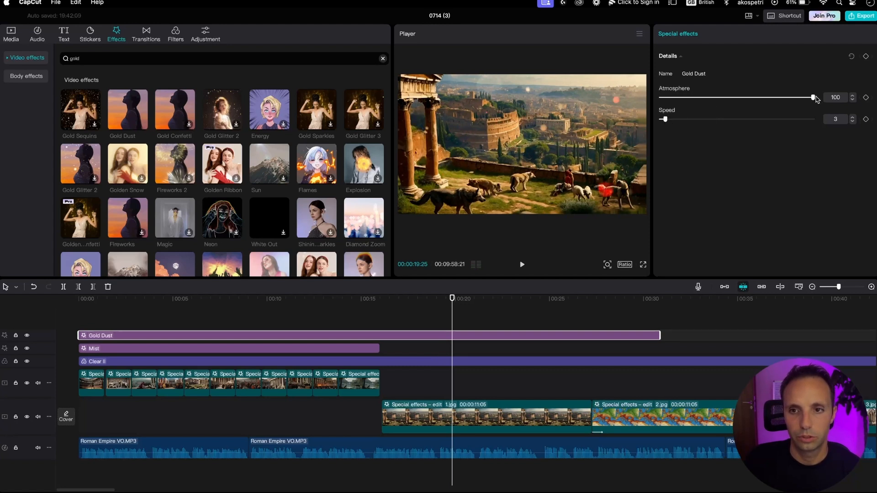
left_click_drag(813, 98, 735, 99)
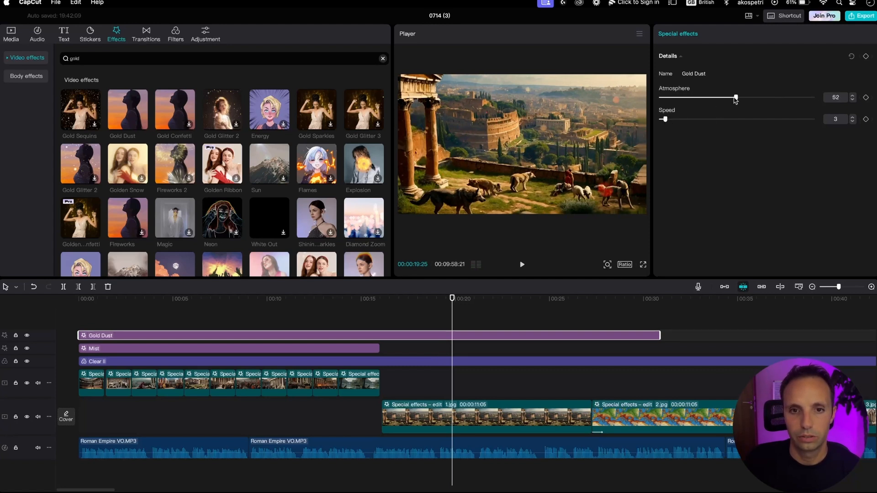
left_click(402, 308)
key("space")
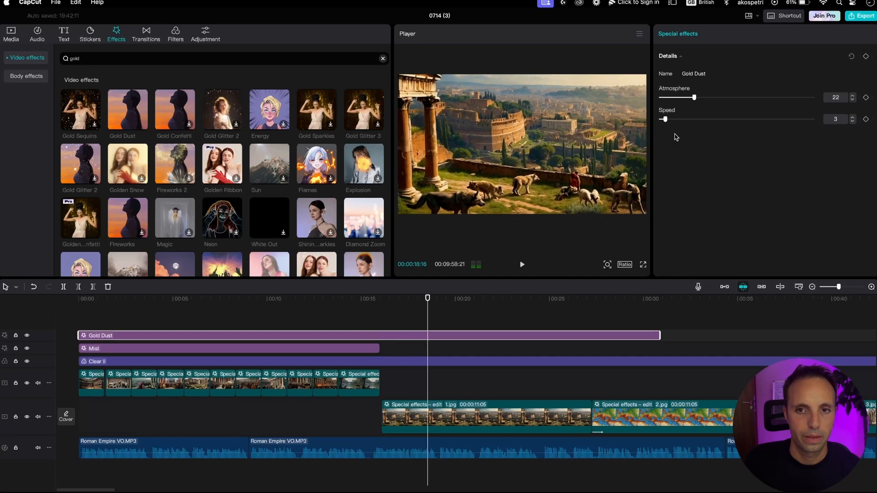
left_click(399, 302)
key("space")
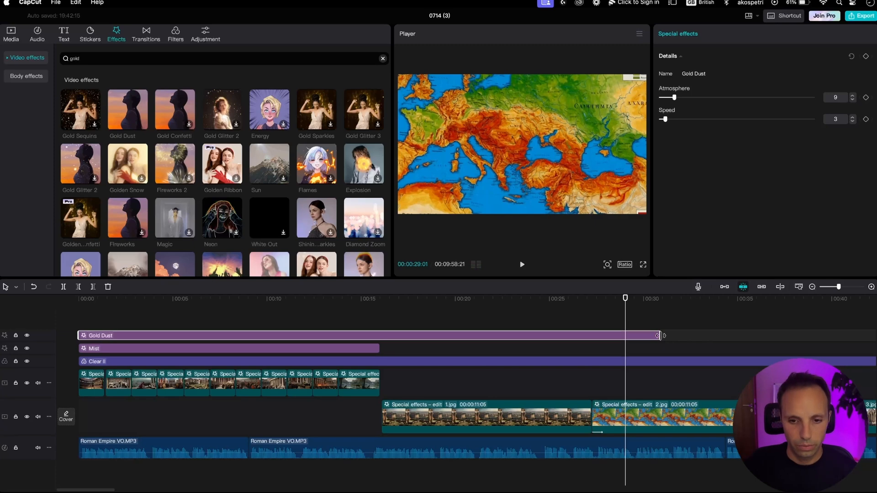
Extend the Gold Dust effect across the rest of the timeline to the end of the documentary
left_click_drag(661, 335, 874, 336)
scroll(466, 411, "right", 20)
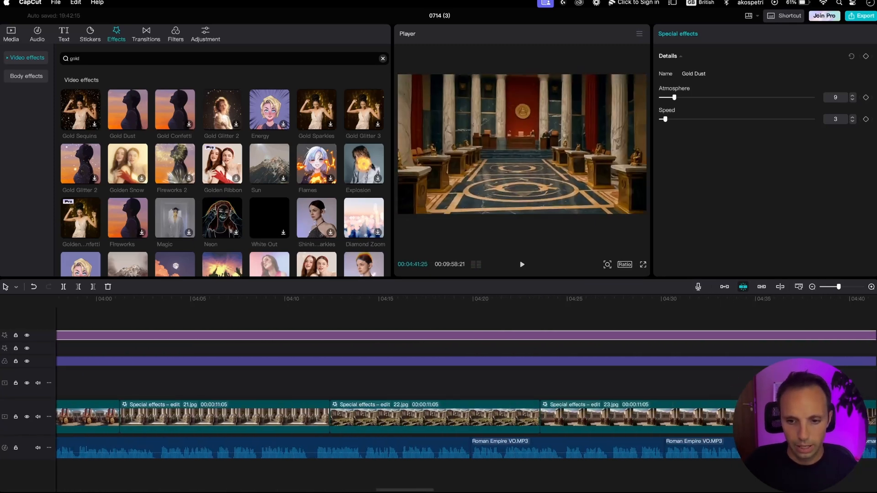
scroll(466, 411, "right", 20)
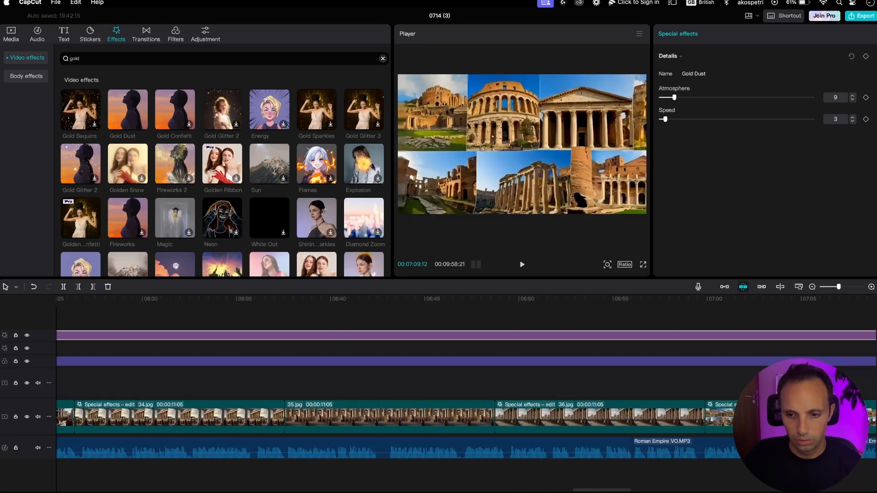
scroll(346, 352, "right", 15)
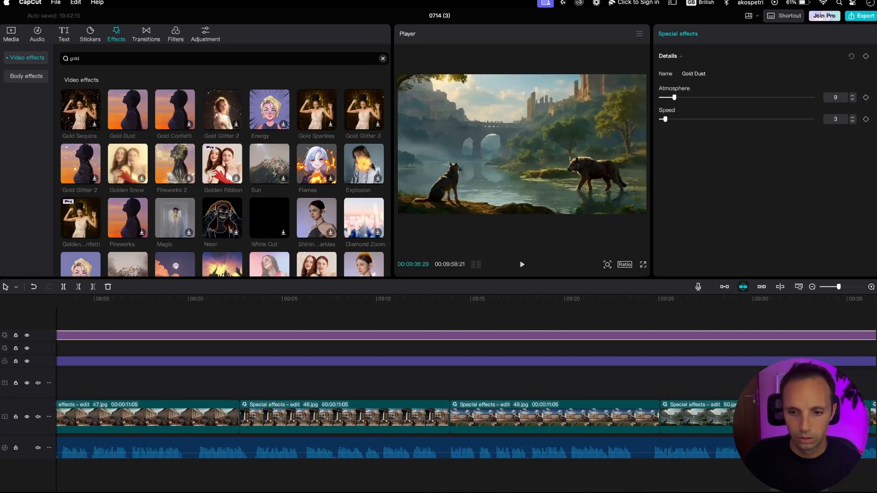
scroll(346, 353, "left", 20)
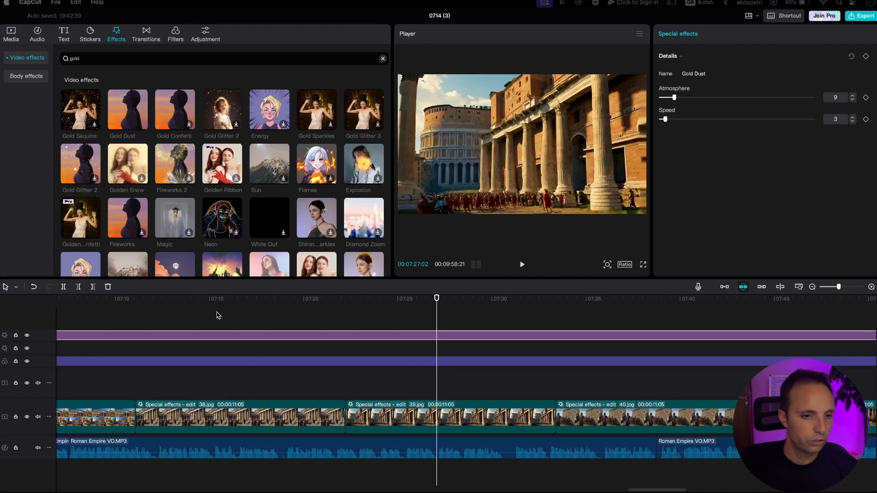
scroll(215, 316, "left", 20)
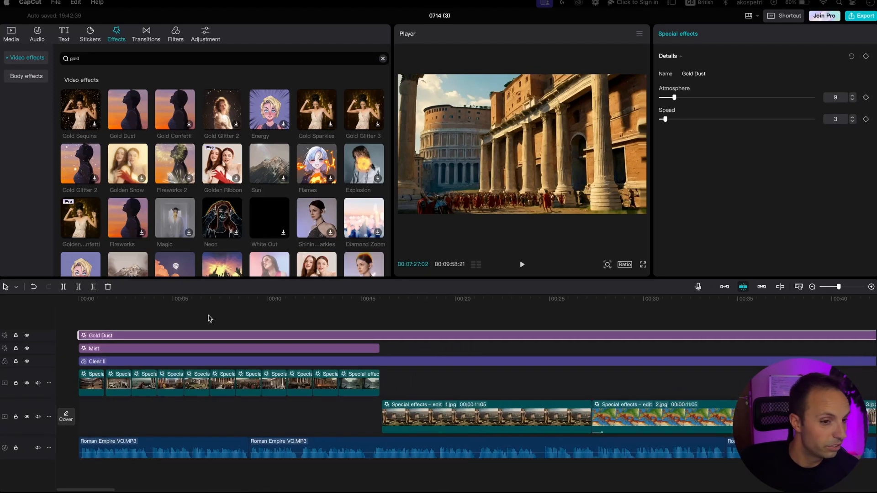
Add the Noise 2 retro effect above Gold Dust across the whole timeline and set its Speed to 21
left_click(83, 300)
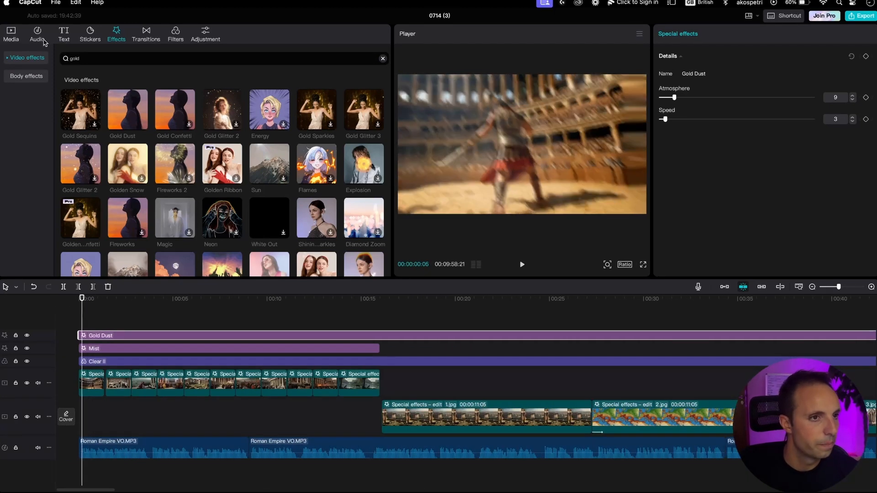
left_click(9, 59)
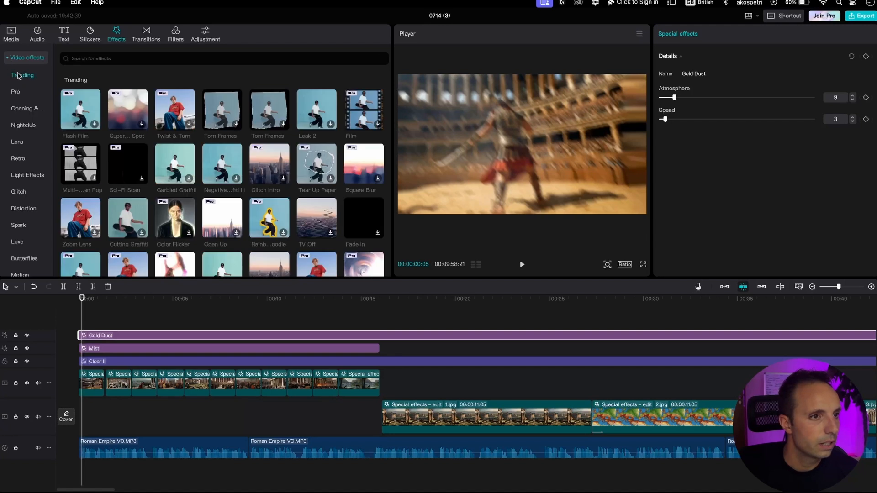
scroll(20, 137, "down", 2)
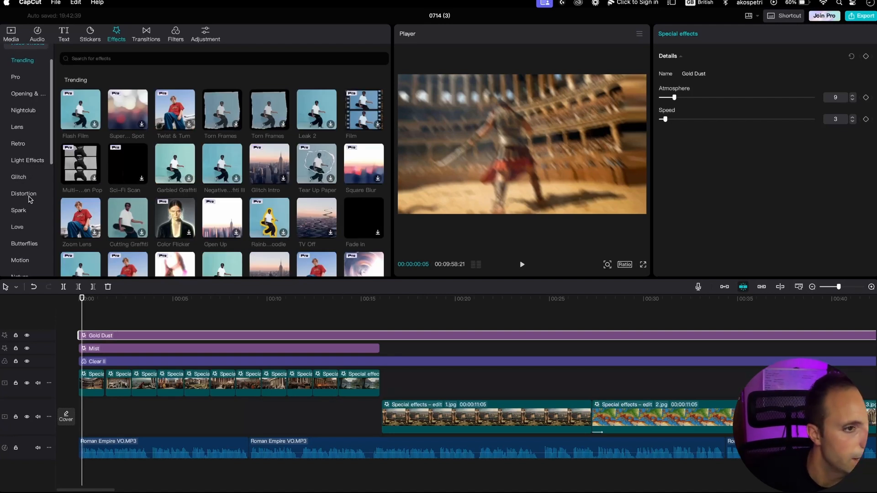
left_click(19, 134)
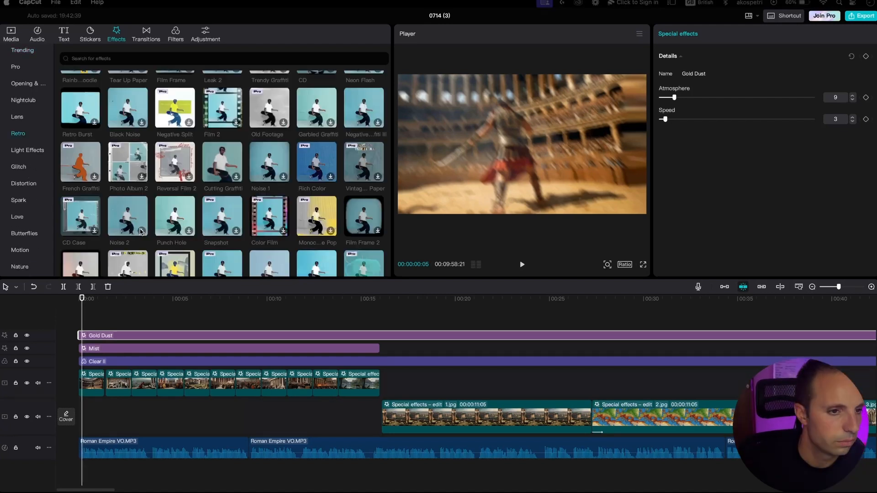
left_click(130, 220)
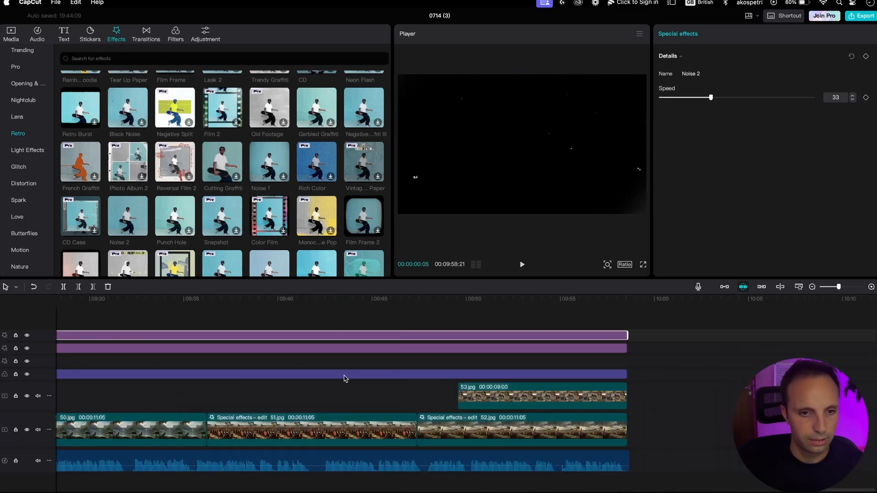
scroll(344, 378, "left", 20)
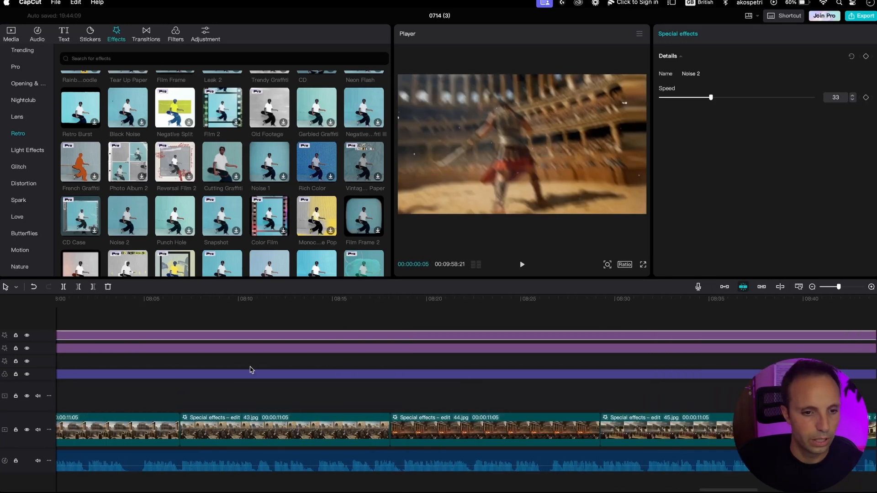
left_click(258, 302)
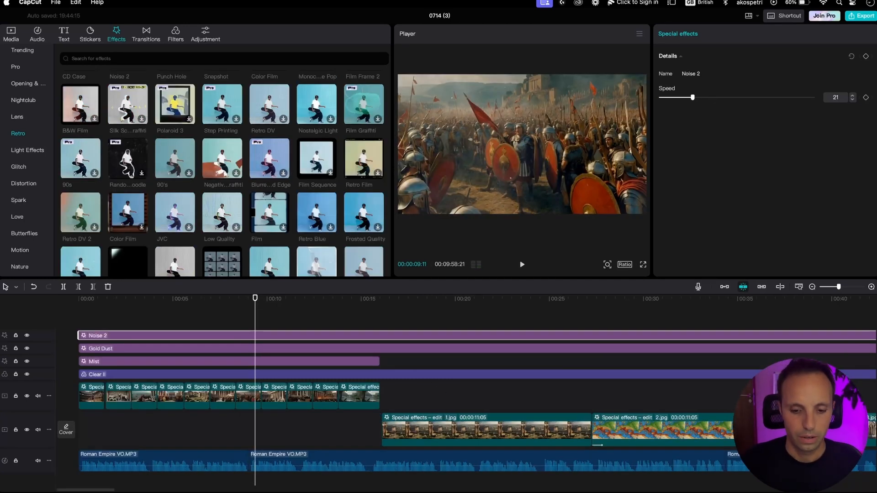
Add a custom adjustment layer above Noise 2 from the start of the timeline and extend it to the end of the documentary
left_click(205, 34)
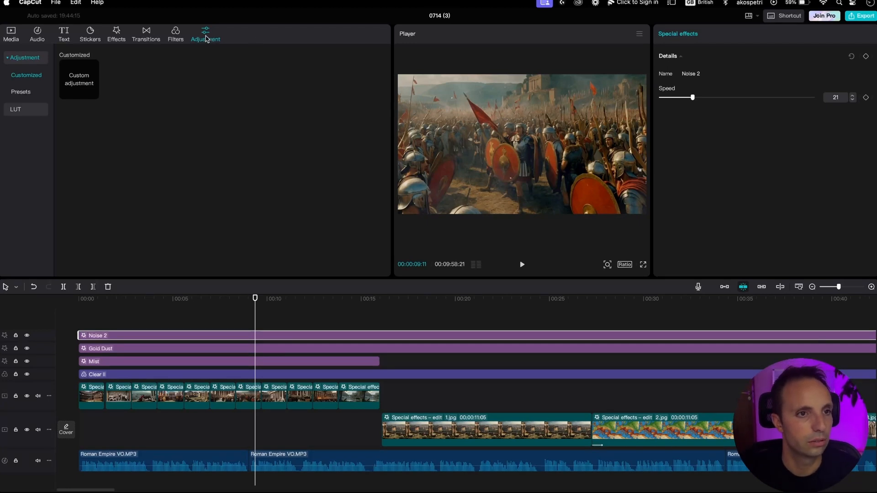
left_click(84, 84)
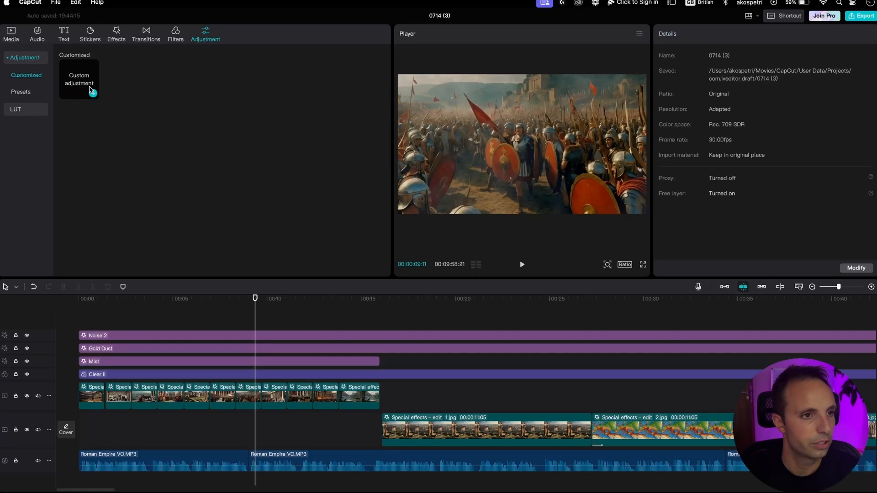
left_click_drag(91, 89, 81, 325)
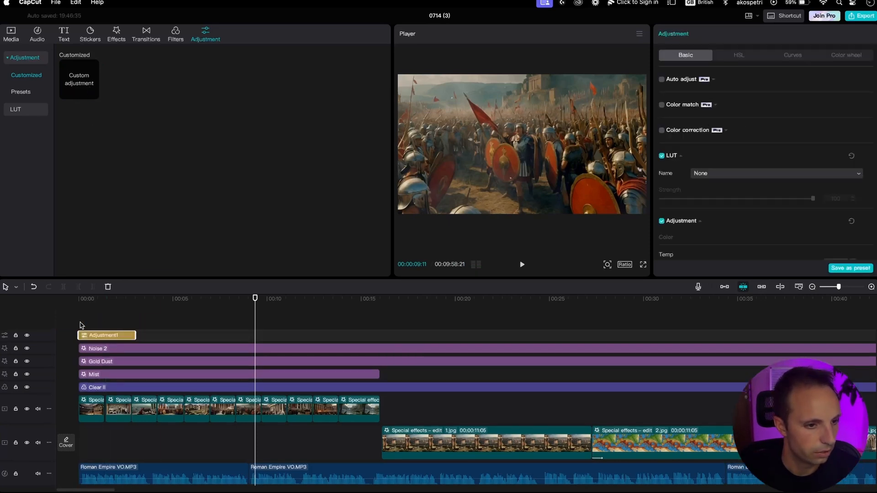
left_click_drag(136, 335, 874, 335)
scroll(105, 341, "left", 10)
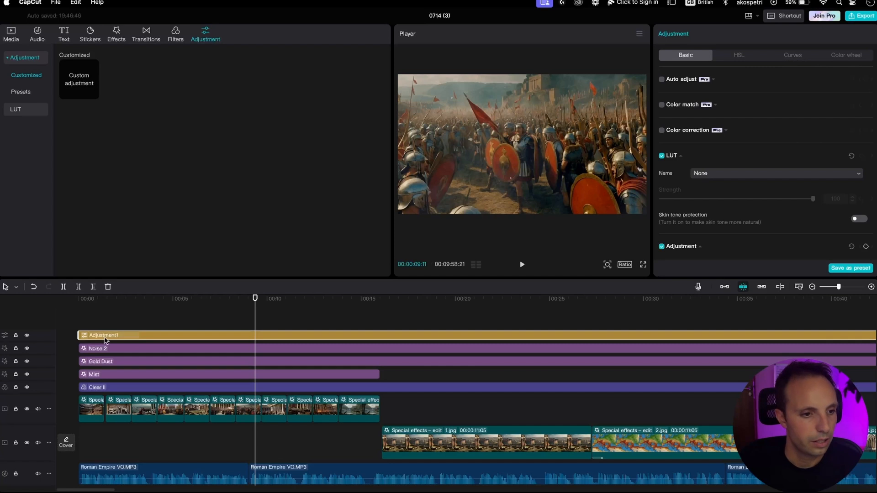
Raise the adjustment layer's Vignette to darken the picture edges
scroll(742, 173, "down", 10)
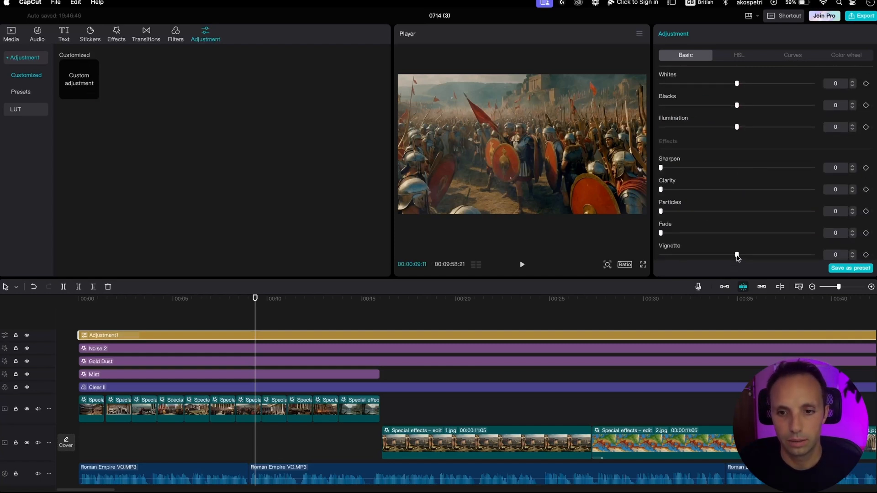
left_click_drag(737, 256, 764, 262)
scroll(769, 201, "up", 8)
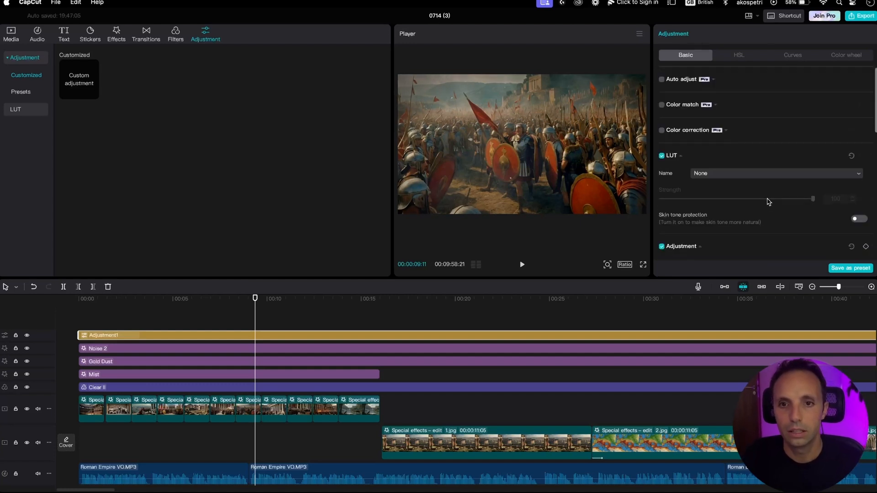
Set the adjustment layer's Brightness to -2 and Saturation to 7
scroll(768, 201, "down", 5)
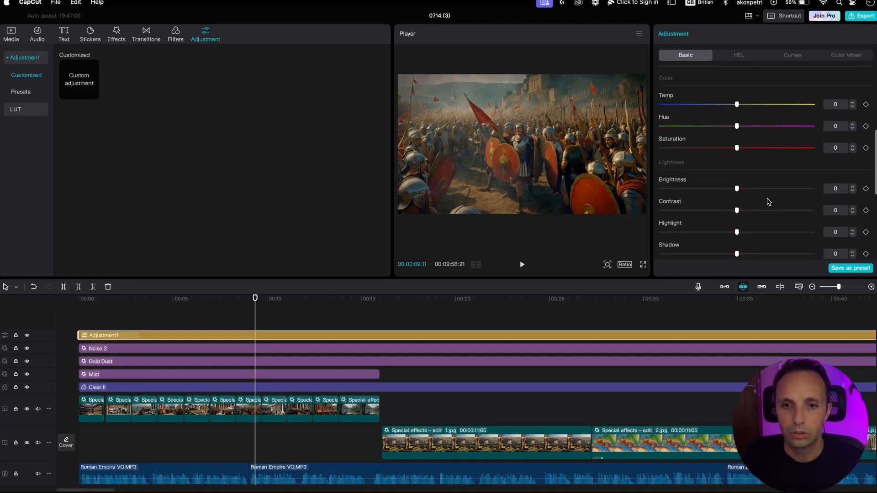
scroll(769, 202, "down", 1)
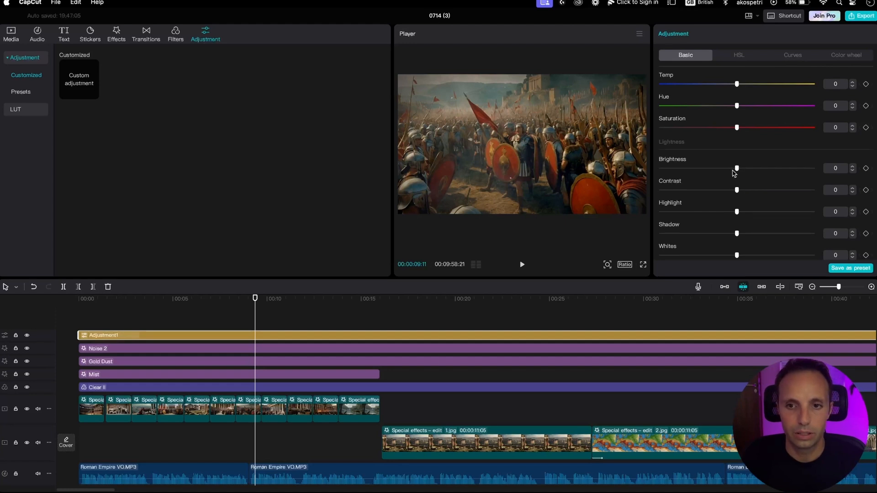
left_click_drag(736, 168, 727, 169)
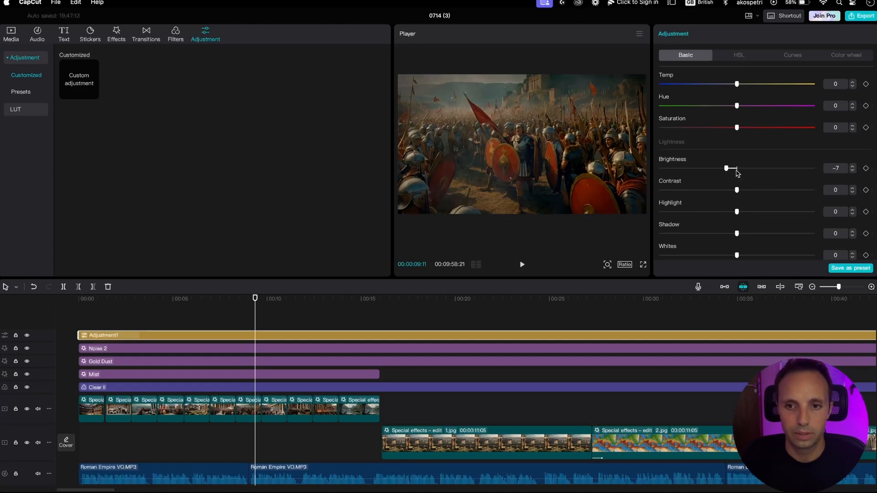
left_click(853, 167)
left_click(853, 167)
left_click(853, 166)
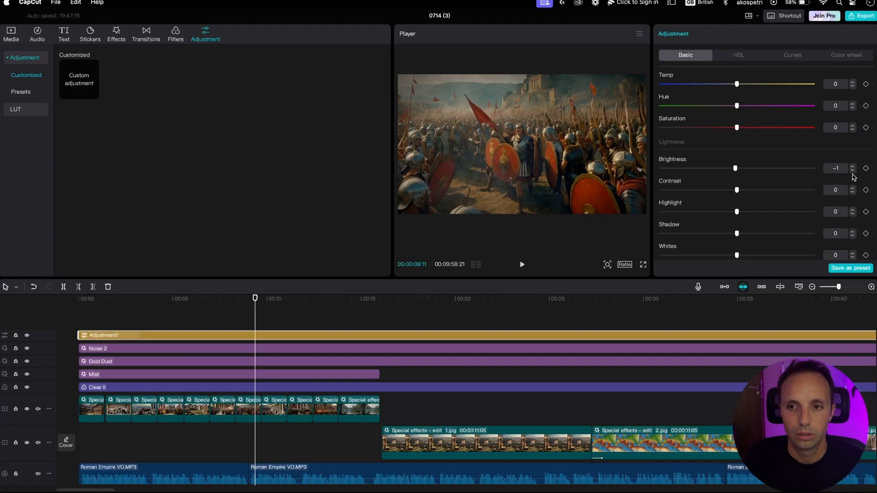
scroll(797, 181, "up", 3)
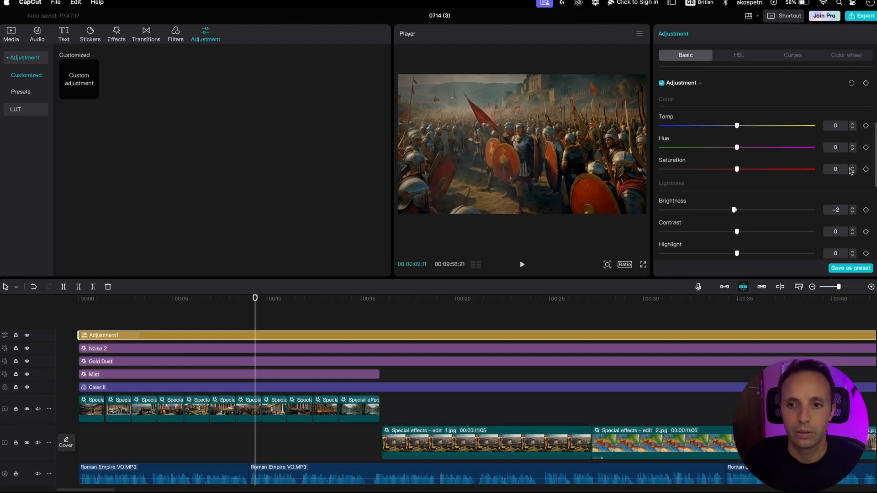
scroll(857, 174, "up", 2)
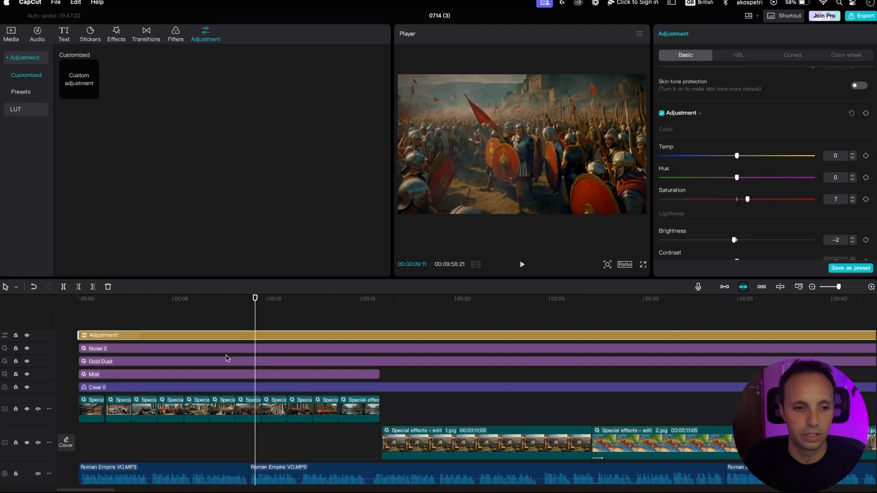
Play the intro montage from the start to review the combined effects and color adjustments
left_click_drag(254, 301, 86, 305)
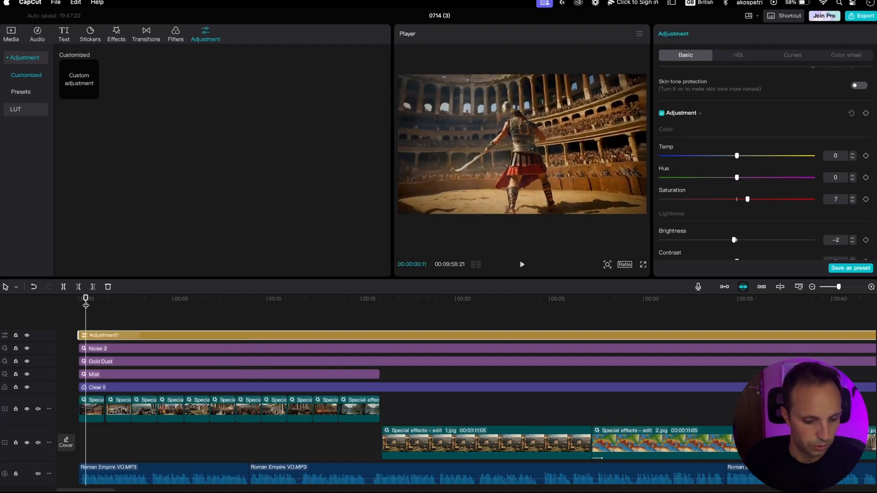
key("space")
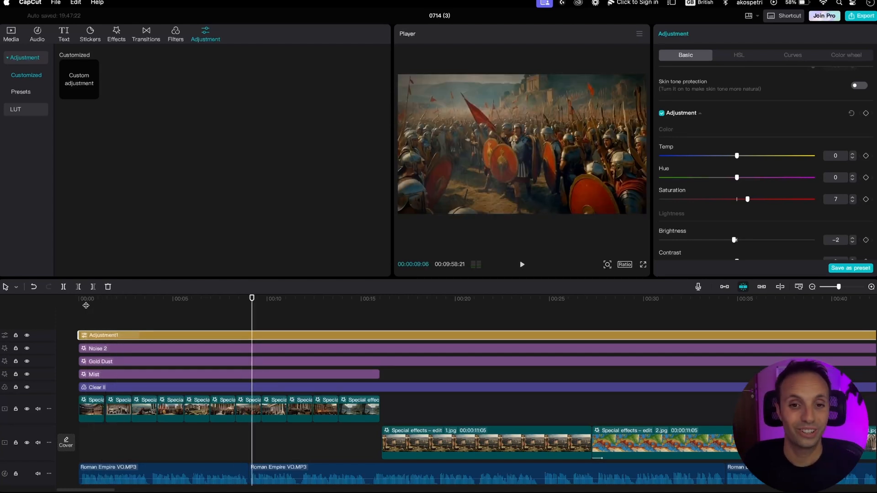
key("space")
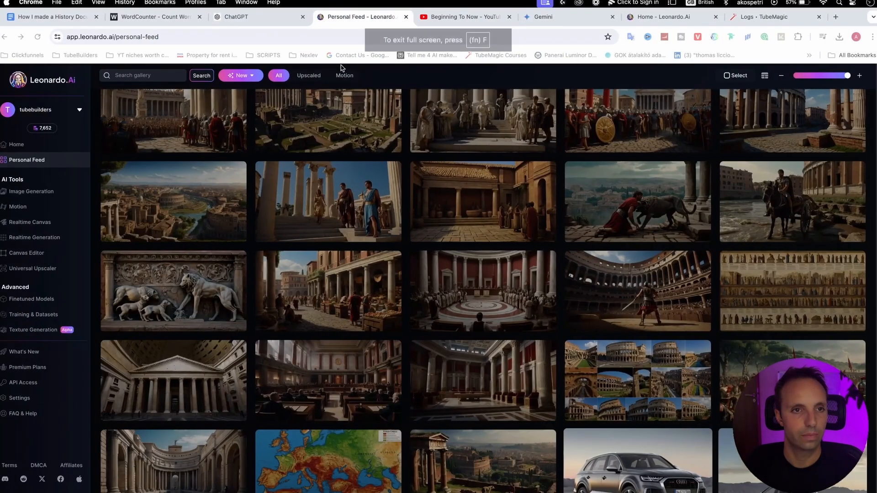
Switch to ChatGPT and request image prompts for "romulus and remus at the river" in the Image Prompts Generator chat
scroll(341, 68, "up", 10)
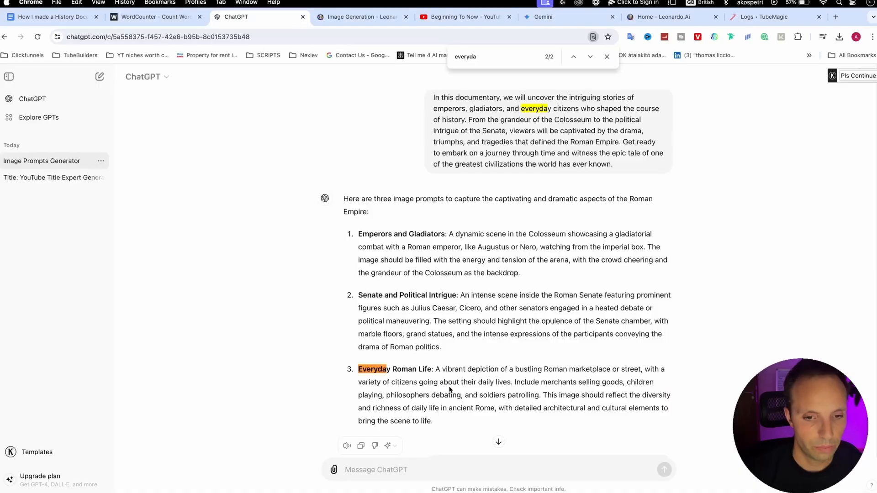
scroll(450, 389, "down", 20)
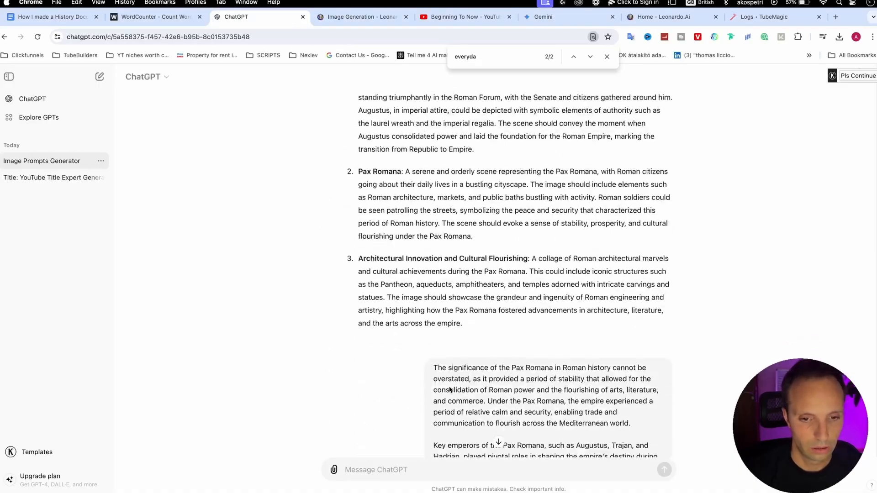
scroll(450, 390, "down", 3)
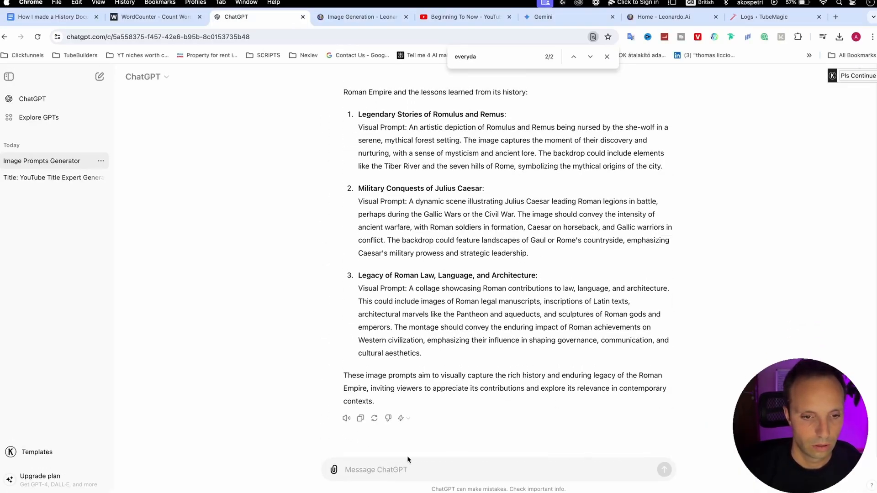
type("romulus and remus at the river")
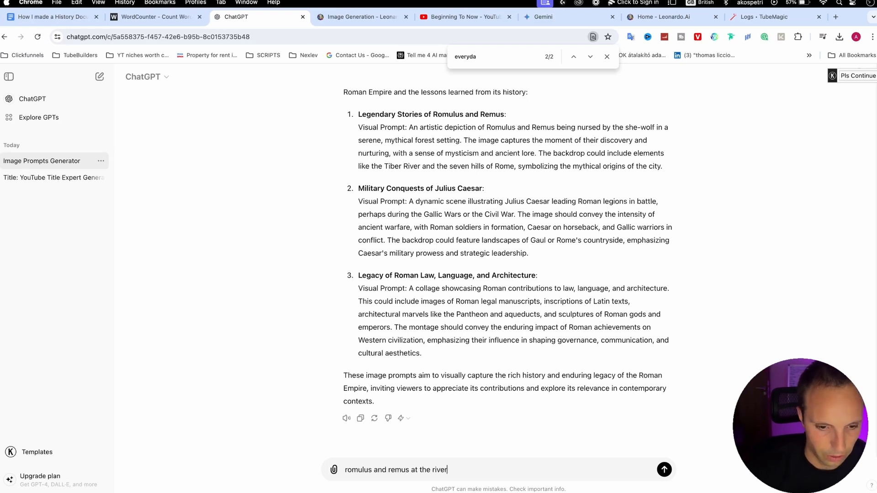
key("Return")
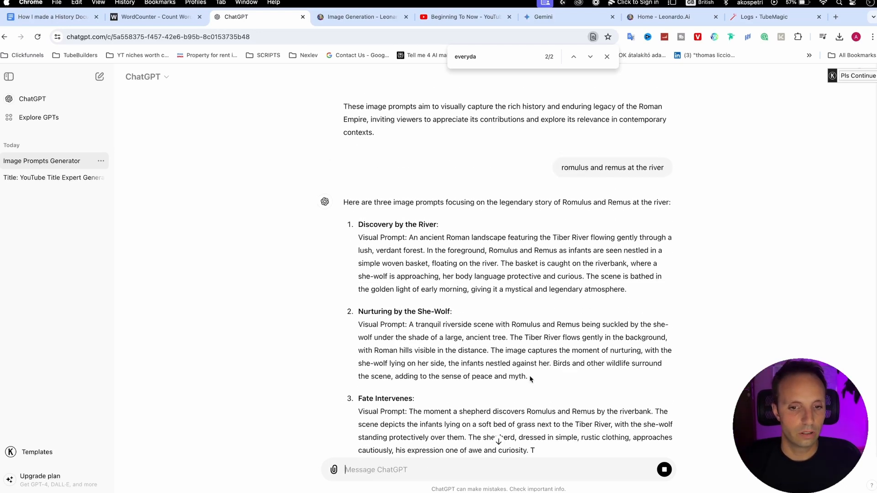
Copy the Nurturing by the She-Wolf visual prompt into Leonardo.Ai's Image Generation, replacing the existing prompt, and generate the image
left_click_drag(529, 376, 353, 322)
key("super+c")
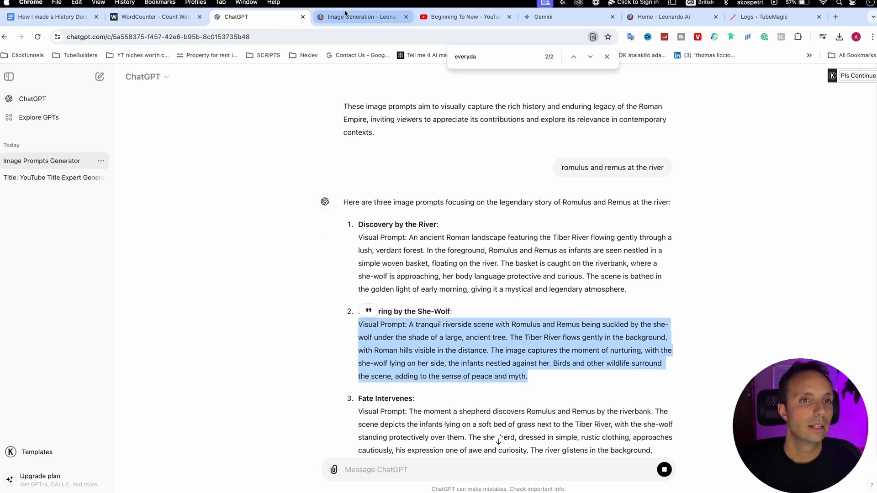
left_click(361, 17)
left_click(386, 118)
key("super+a")
key("super+v")
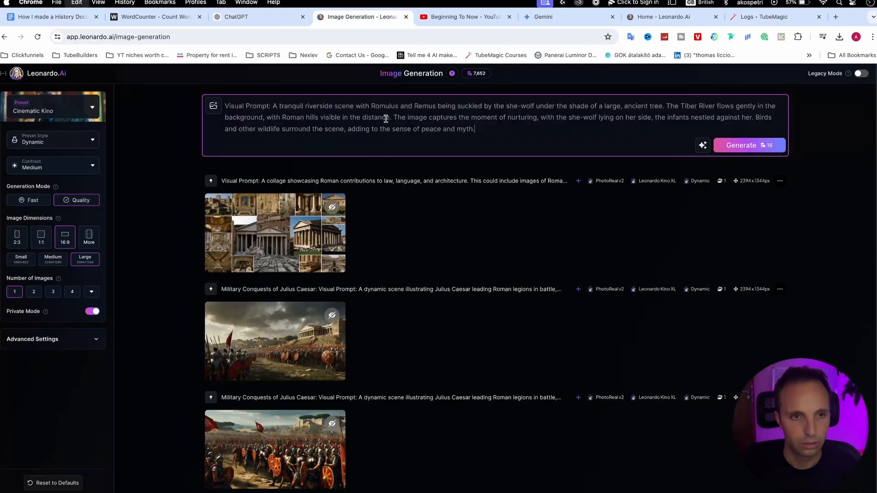
left_click(735, 147)
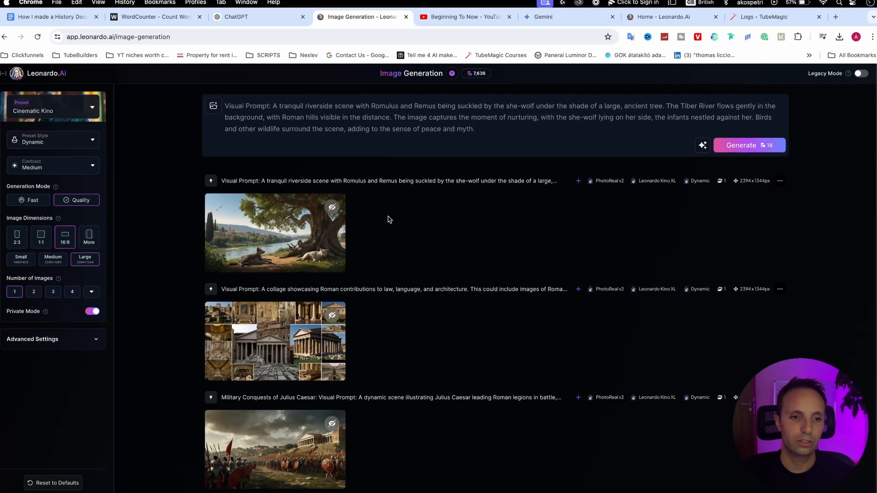
mouse_move(309, 239)
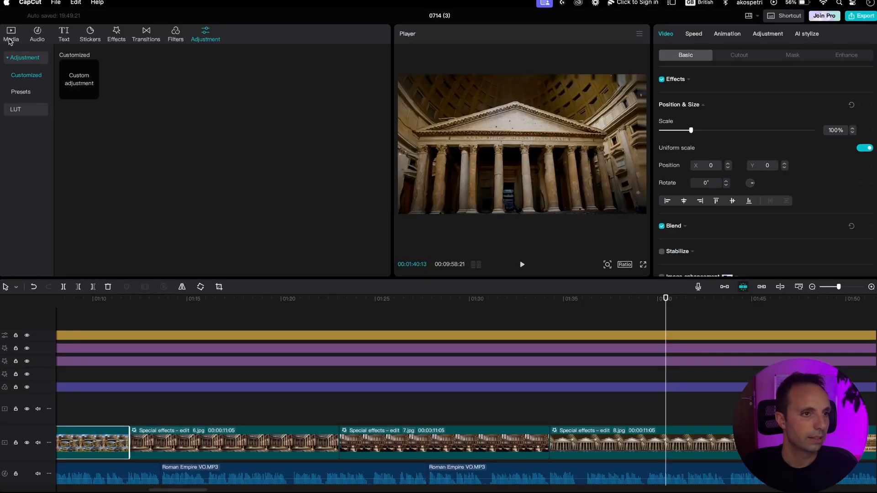
Import romulus.jpg from the In order folder into the CapCut project's local media
left_click(10, 37)
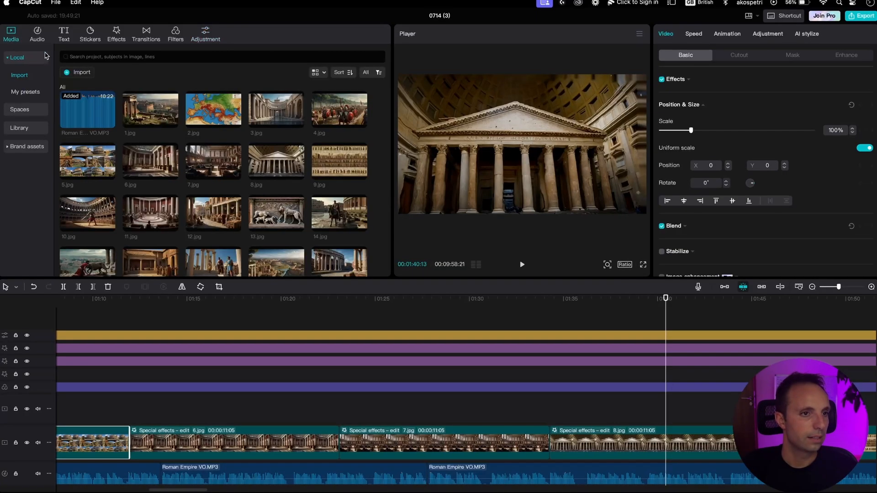
left_click(79, 72)
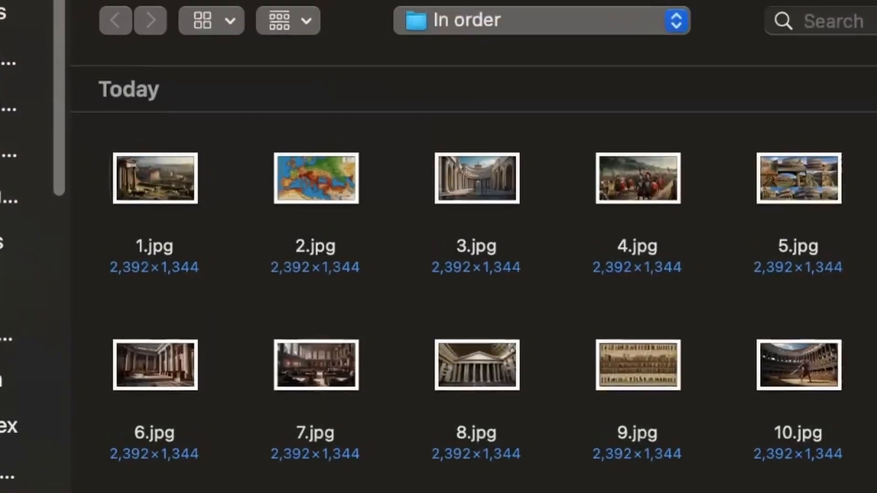
scroll(446, 296, "down", 15)
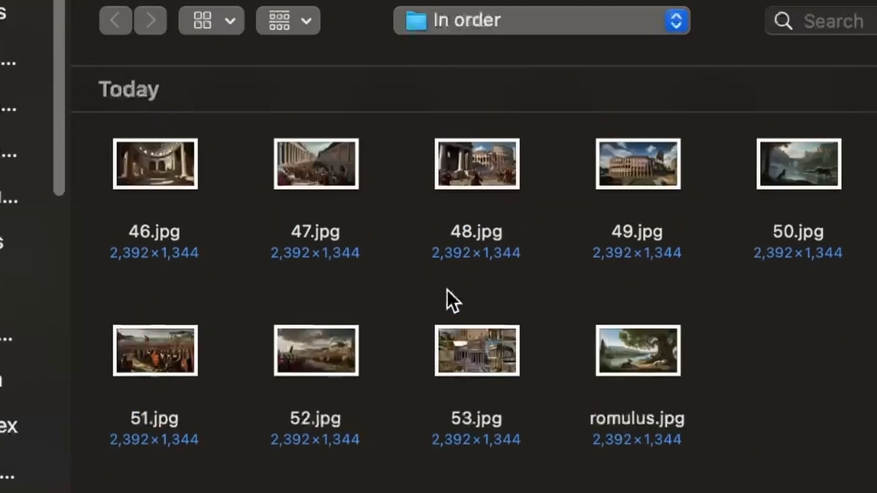
left_click(653, 382)
key("Return")
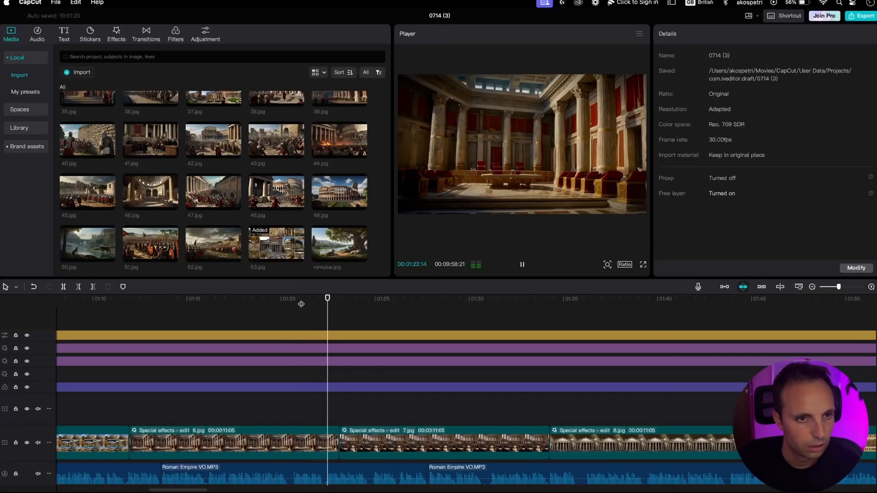
Place romulus.jpg on the overlay track above the 7.jpg clip at about 01:23:24 and play that section
key("space")
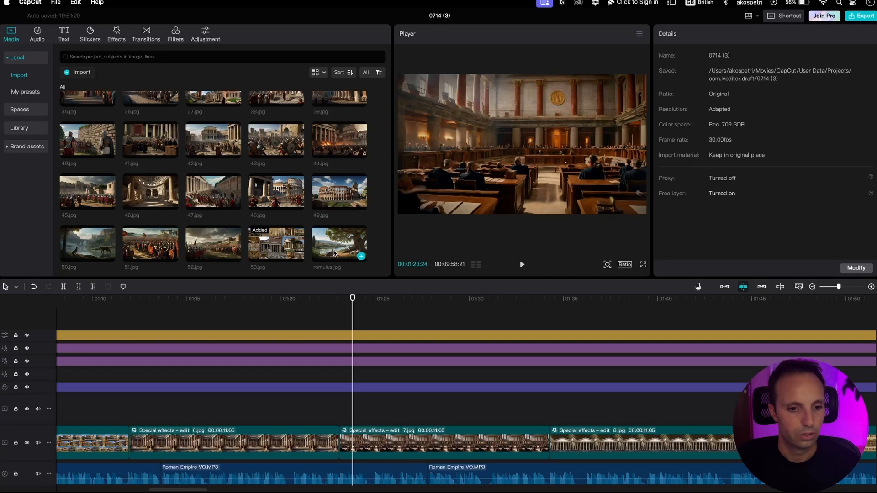
left_click_drag(335, 255, 340, 382)
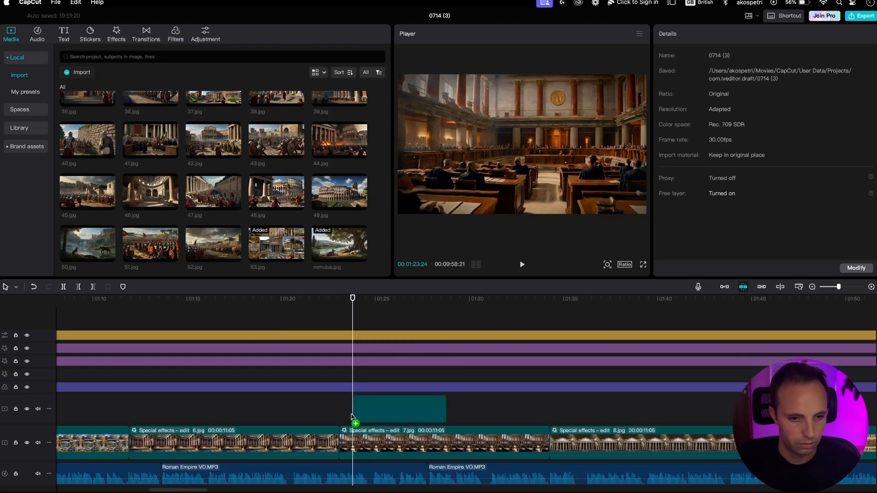
left_click(337, 304)
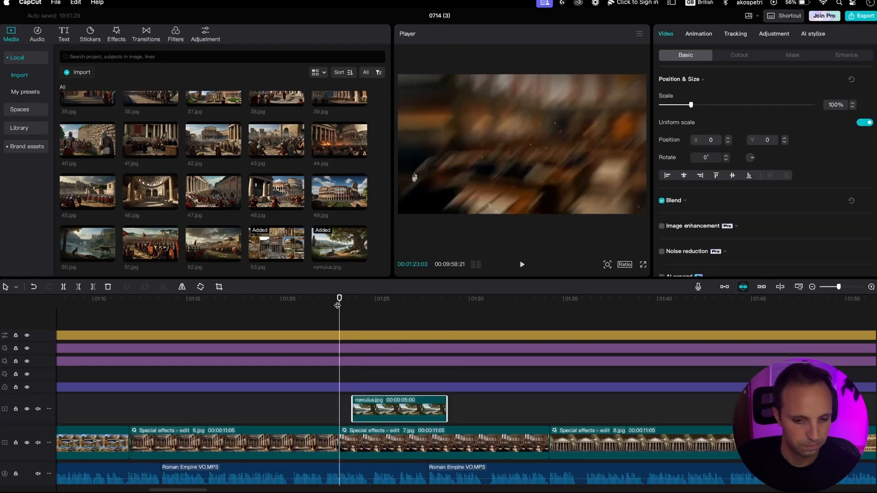
key("space")
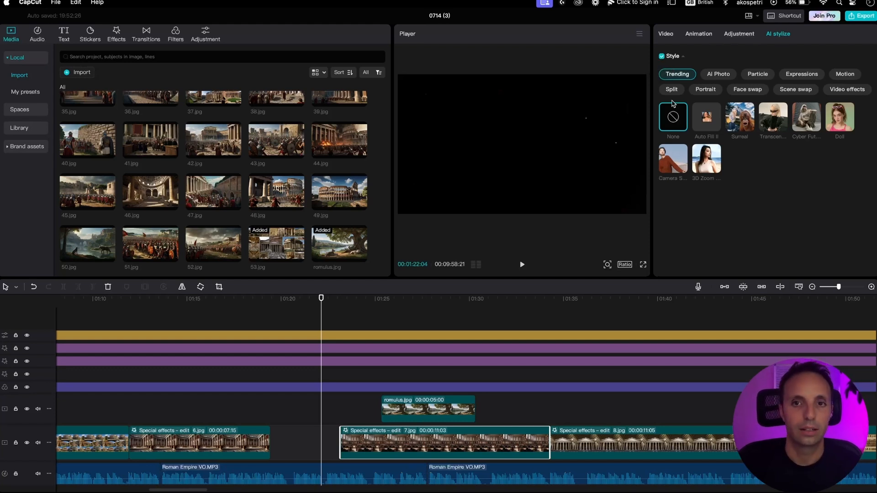
Extend the start of the 7.jpg clip back to the end of 6.jpg and play from about 01:10
left_click_drag(340, 441, 271, 440)
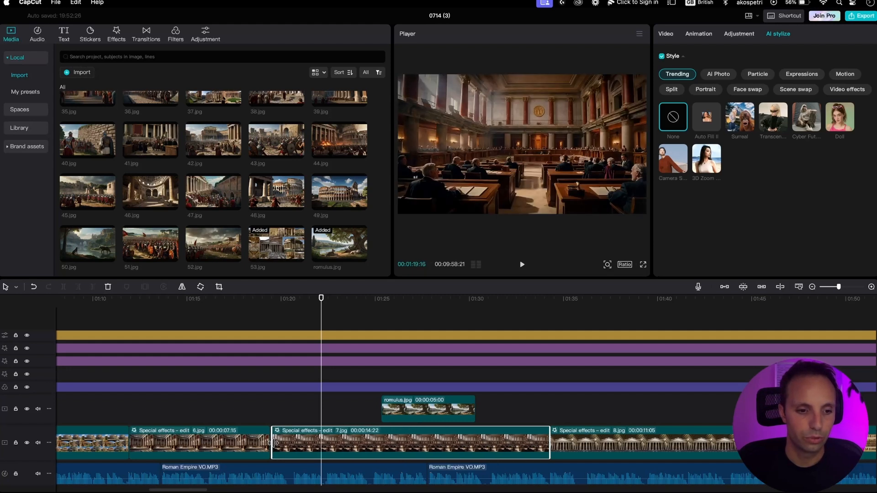
left_click(97, 302)
key("space")
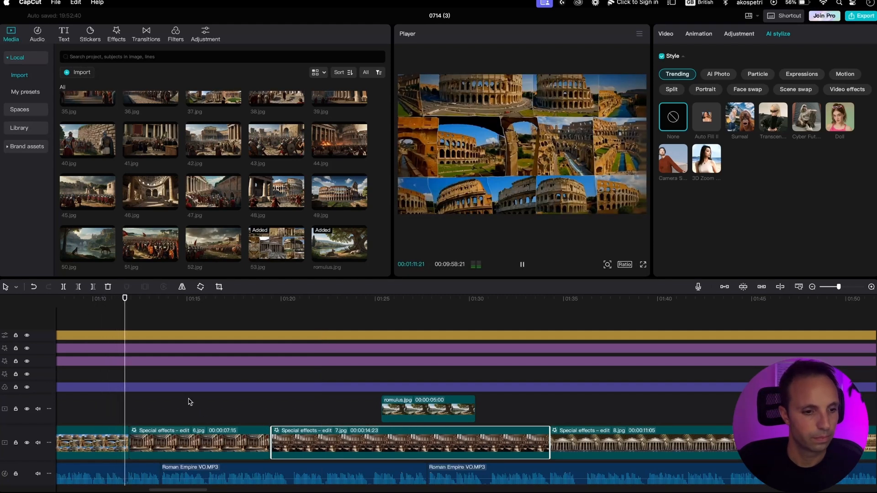
Stop playback and trim the end of the 5.jpg clip to a duration of 00:00:09:11
scroll(190, 401, "left", 5)
scroll(190, 402, "left", 2)
key("space")
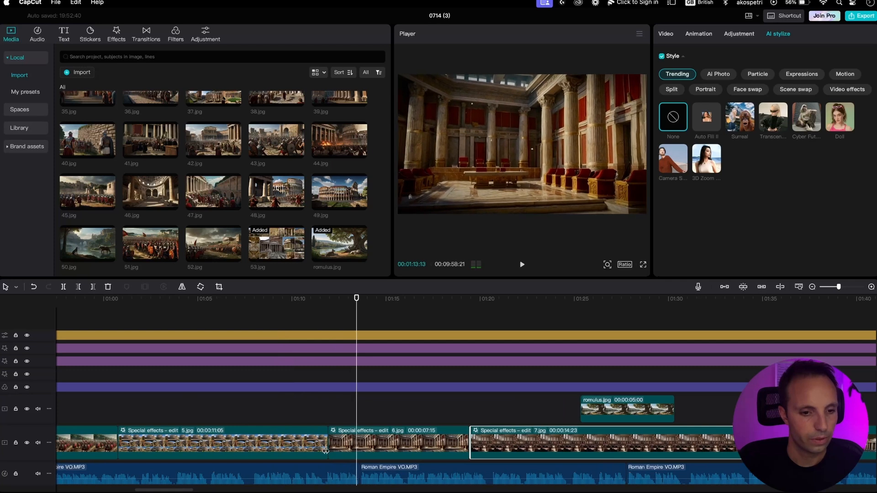
left_click_drag(325, 452, 292, 444)
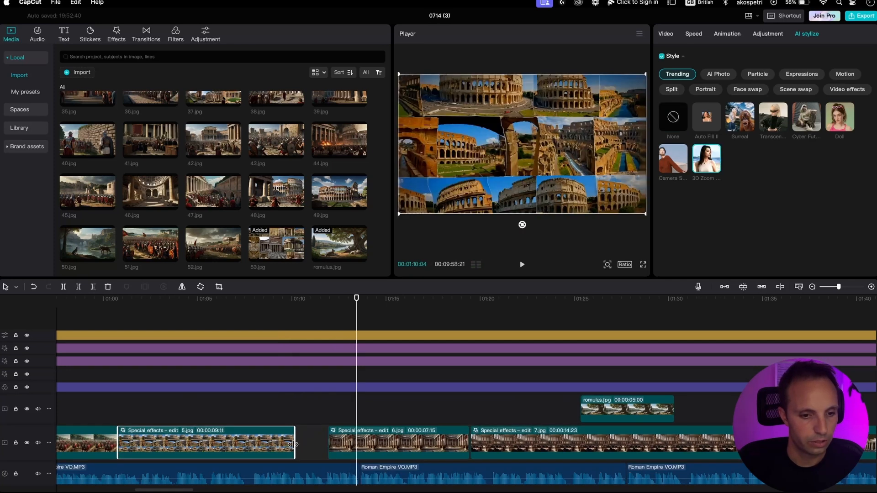
Remove the 3D Zoom style from 6.jpg, extend its start to meet 5.jpg, and reapply the 3D Zoom style
left_click(334, 446)
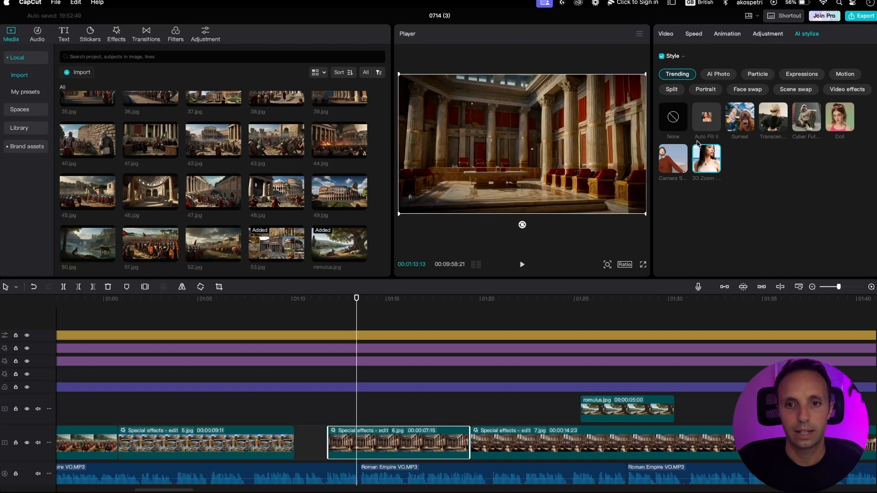
left_click(679, 113)
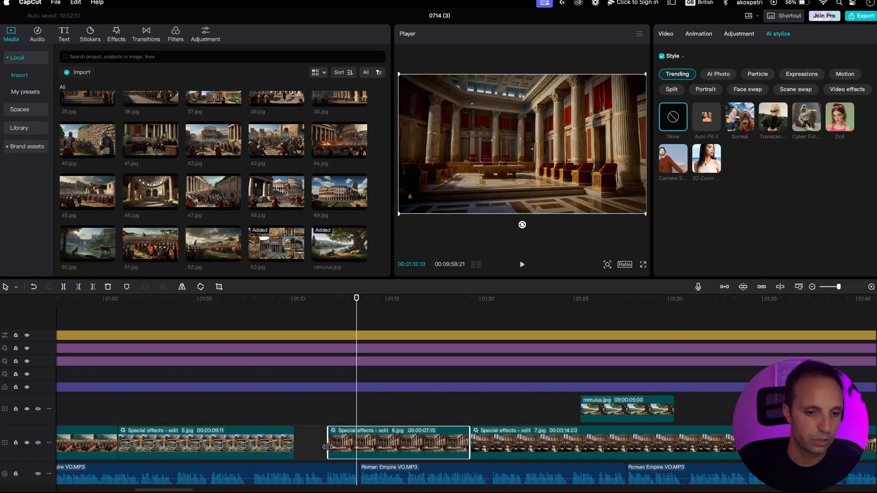
left_click_drag(328, 445, 295, 447)
key("space")
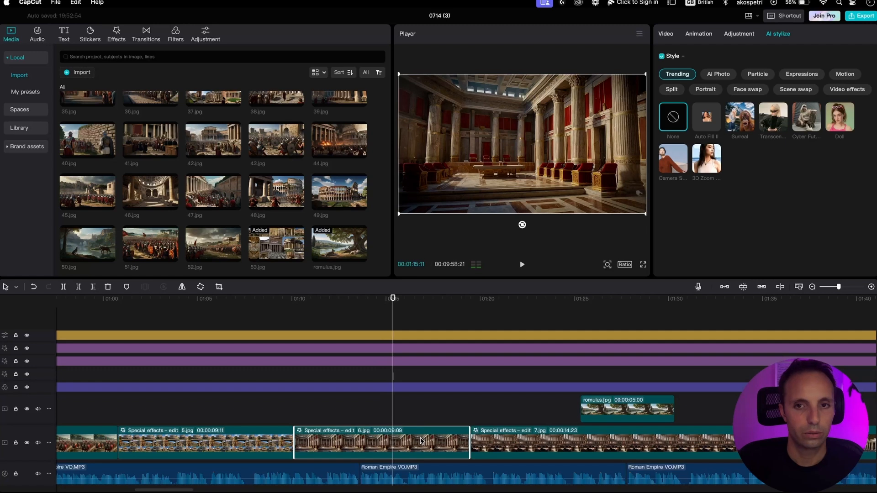
left_click(704, 170)
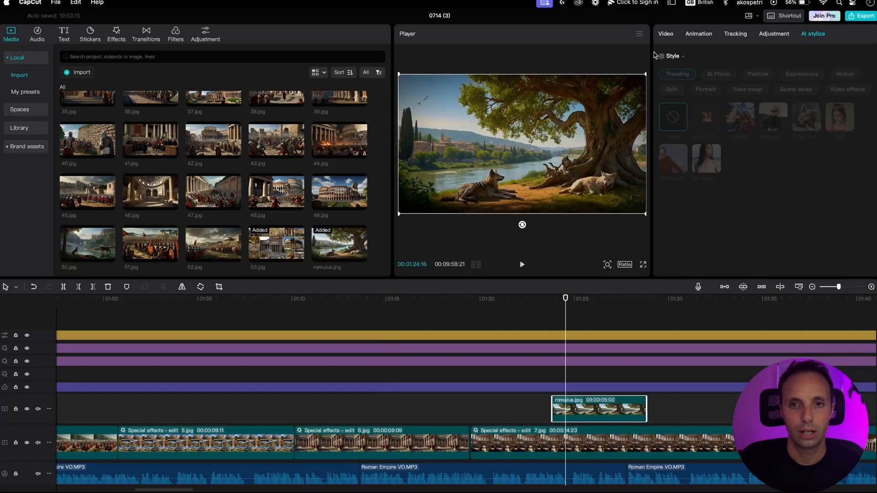
Apply the 3D Zoom Pro style to romulus.jpg, extend the clip to 00:00:10:10, and play from about 01:21
left_click(706, 158)
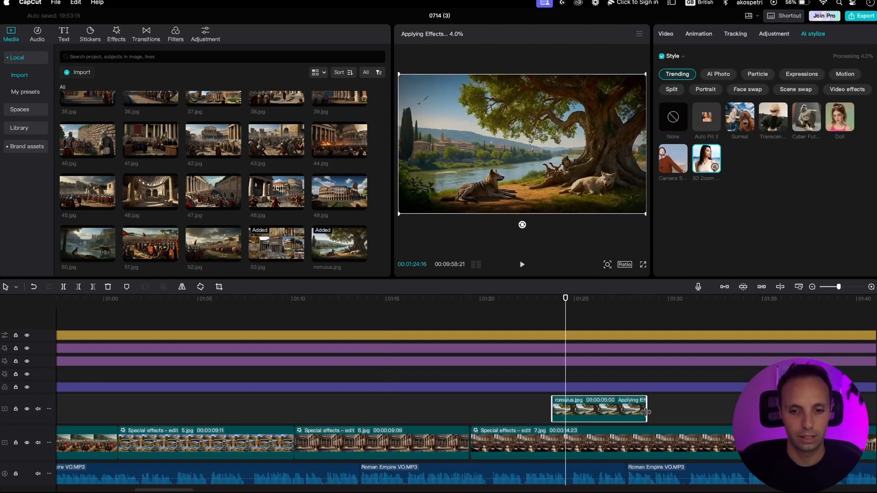
left_click_drag(646, 413, 738, 411)
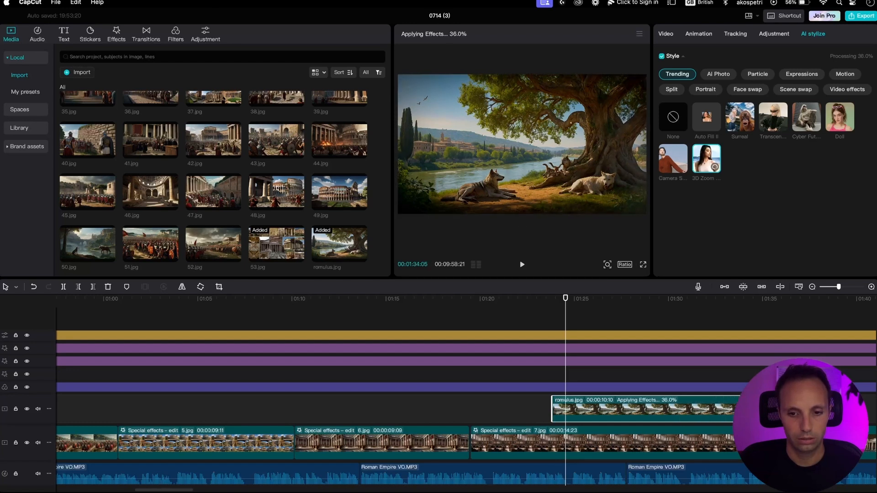
left_click(510, 311)
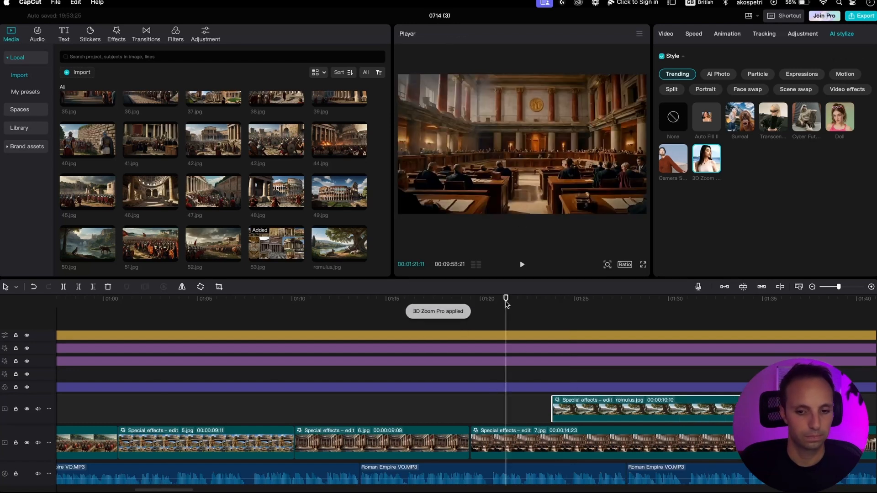
key("space")
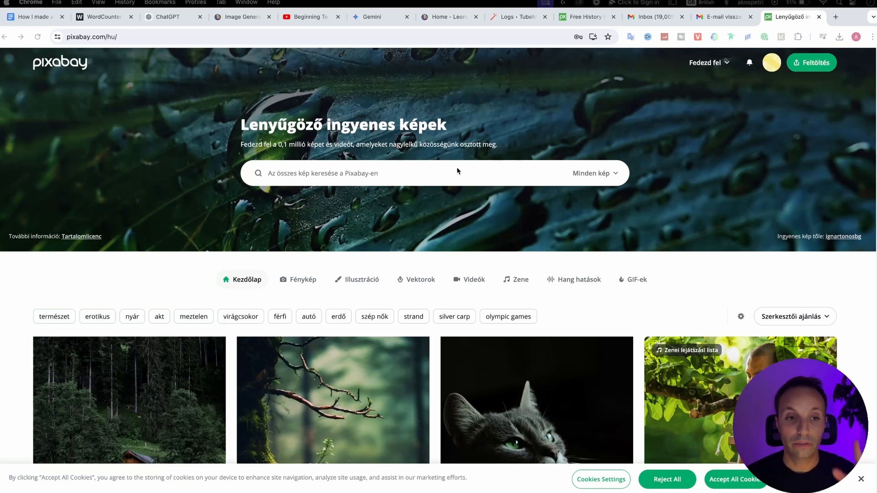
Switch to Pixabay and search its music section for "history"
left_click(508, 283)
left_click(402, 178)
type("history")
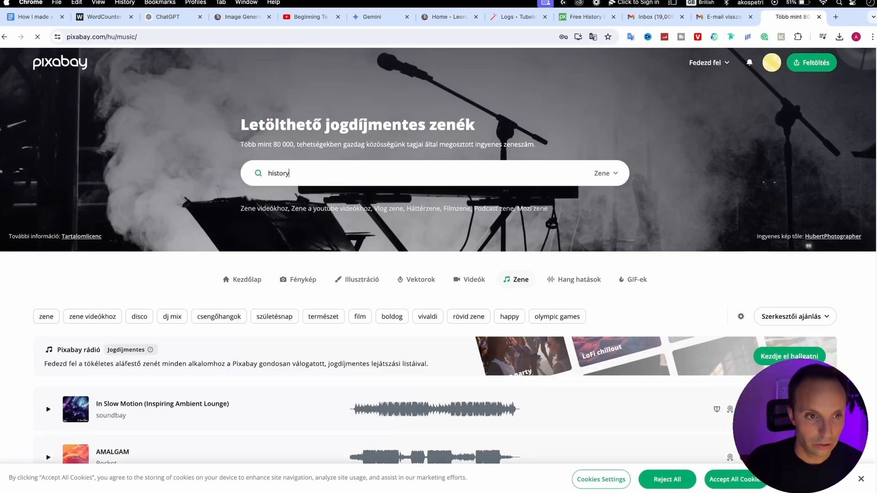
key("Return")
scroll(156, 309, "down", 3)
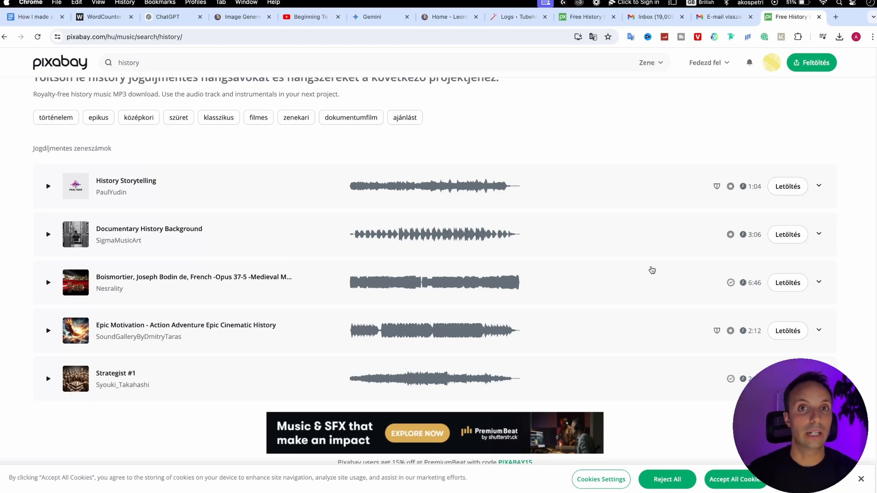
Download the History Storytelling track together with its license certificate
left_click(788, 188)
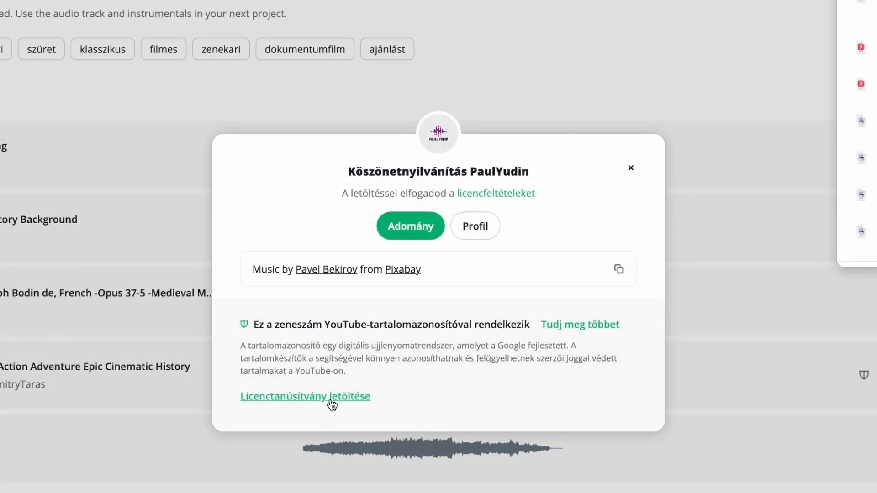
left_click(330, 398)
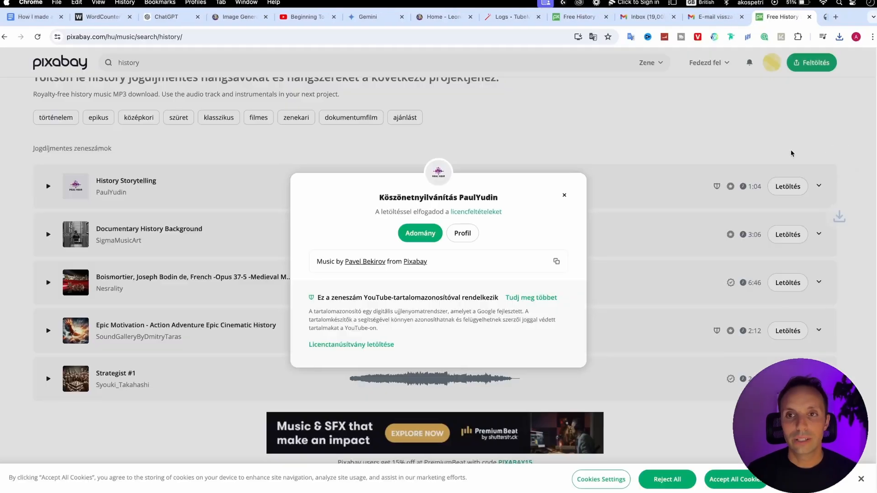
left_click(808, 77)
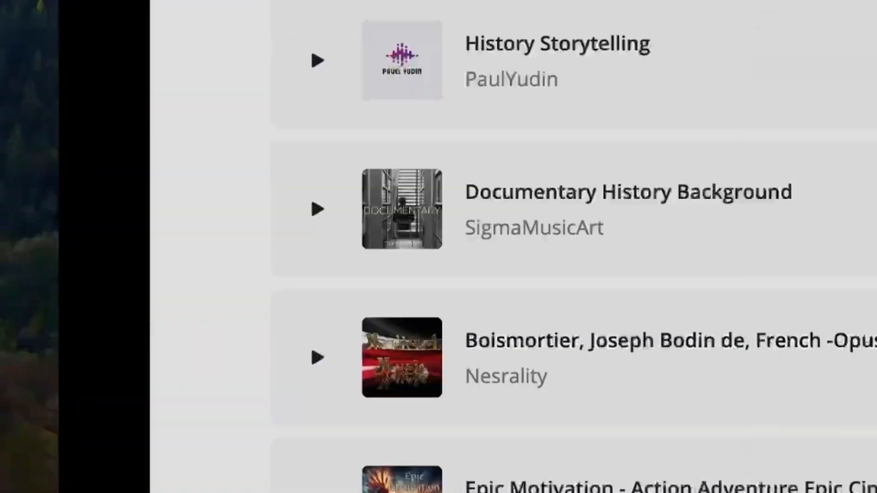
Open the downloaded license certificate, examine its licensee and audio file details, and close the track's Pixabay download dialog
double_click(369, 391)
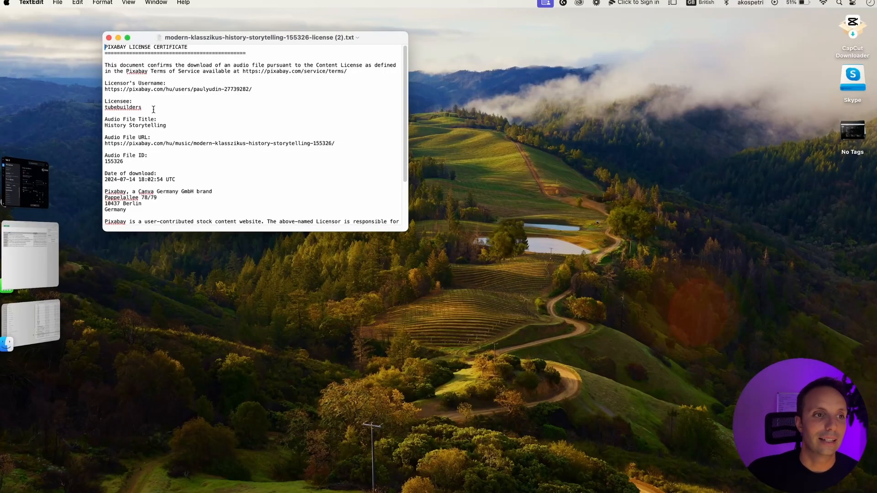
left_click_drag(153, 110, 97, 109)
left_click(139, 111)
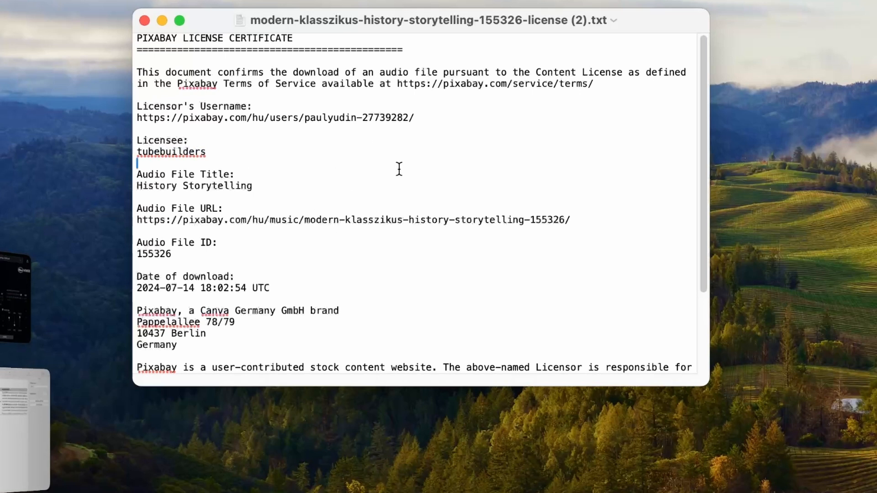
scroll(398, 169, "down", 4)
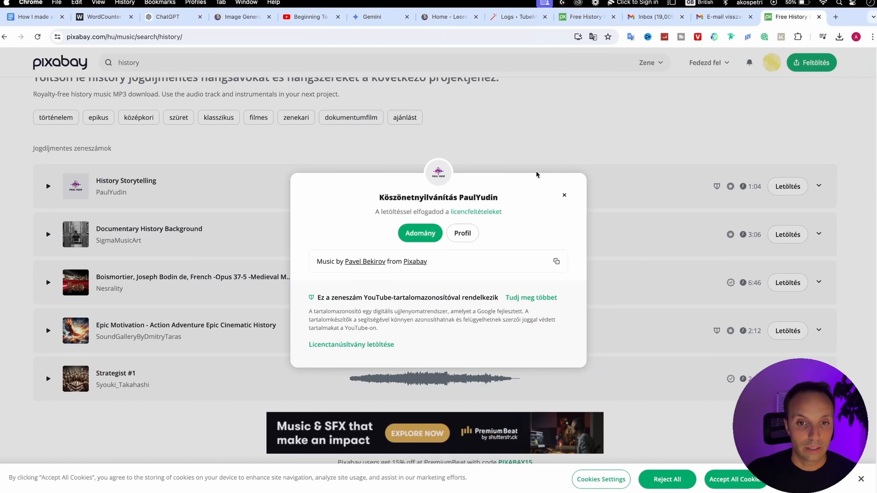
left_click(568, 200)
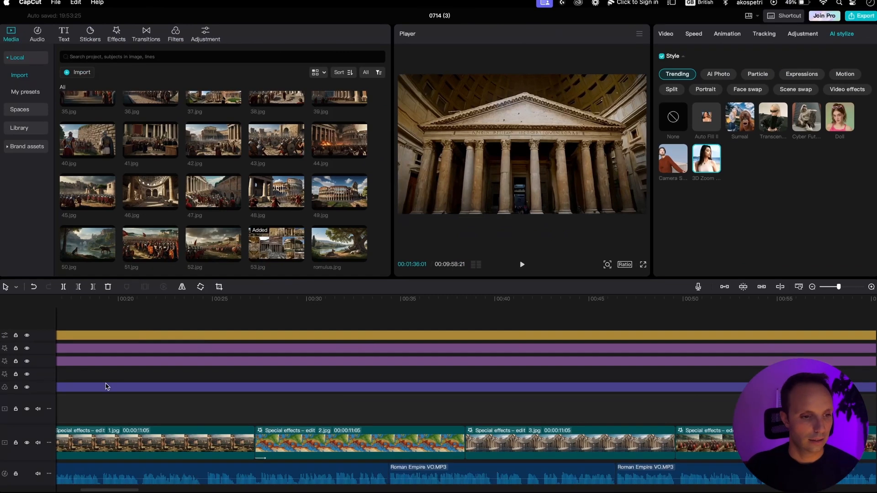
Switch to CapCut and import the history-storytelling and documentary-history-background MP3s from the History project folder into the local media
scroll(106, 387, "down", 5)
scroll(106, 386, "down", 3)
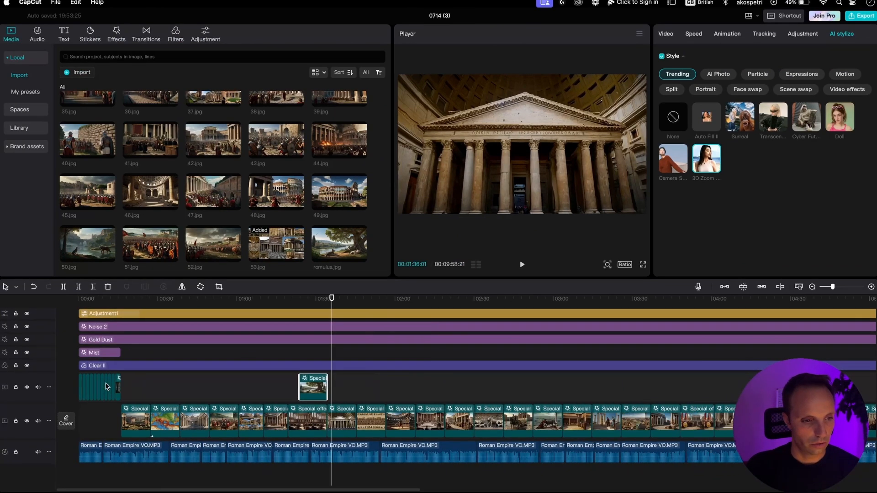
left_click(67, 73)
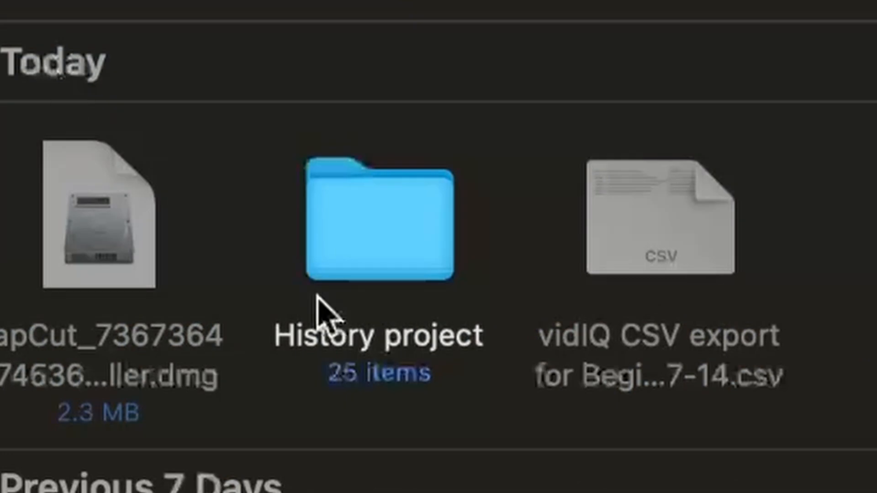
double_click(323, 313)
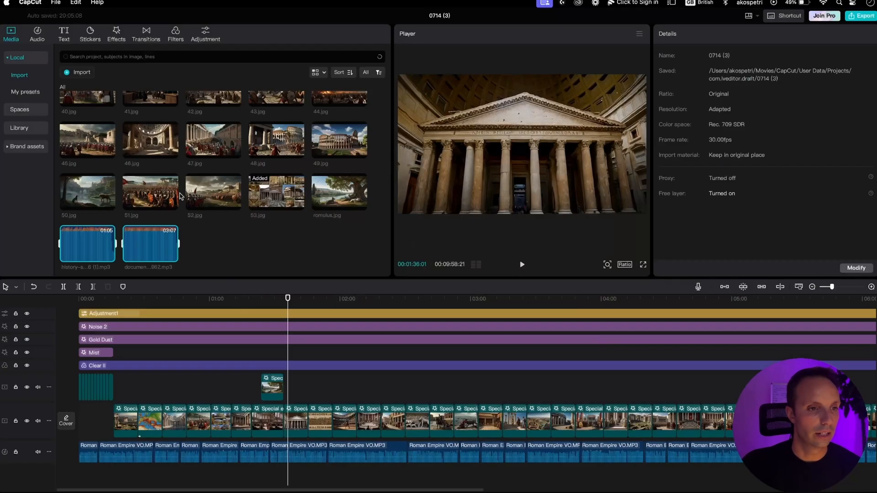
left_click(238, 265)
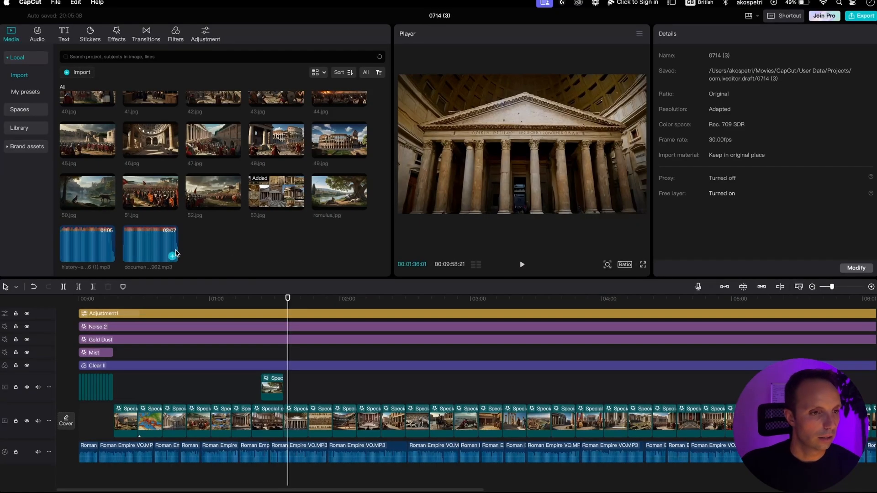
Add history-storytelling at the timeline's start below the narration, followed by documentary-history-background on a new track right after it ends
left_click_drag(97, 247, 77, 480)
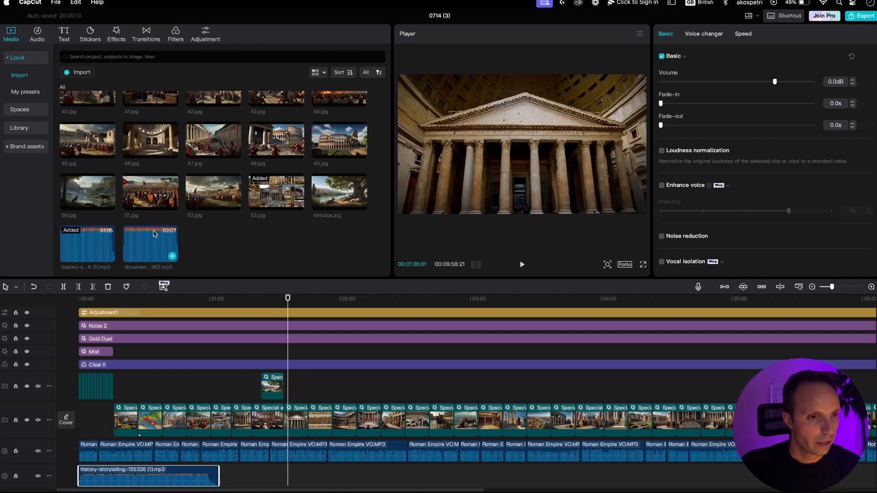
left_click_drag(147, 245, 231, 475)
left_click(196, 479)
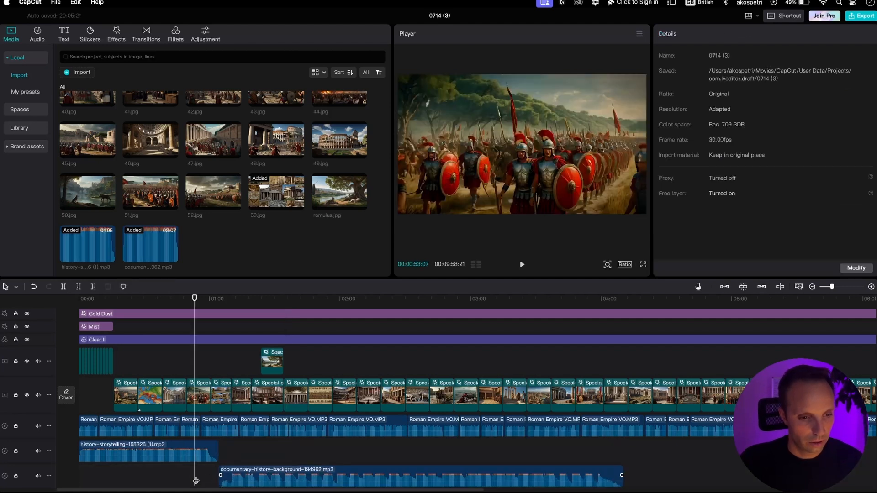
Duplicate the documentary-history-background clip and place the copy right after the original's end, at about 04:05
scroll(206, 479, "down", 1)
left_click(352, 447)
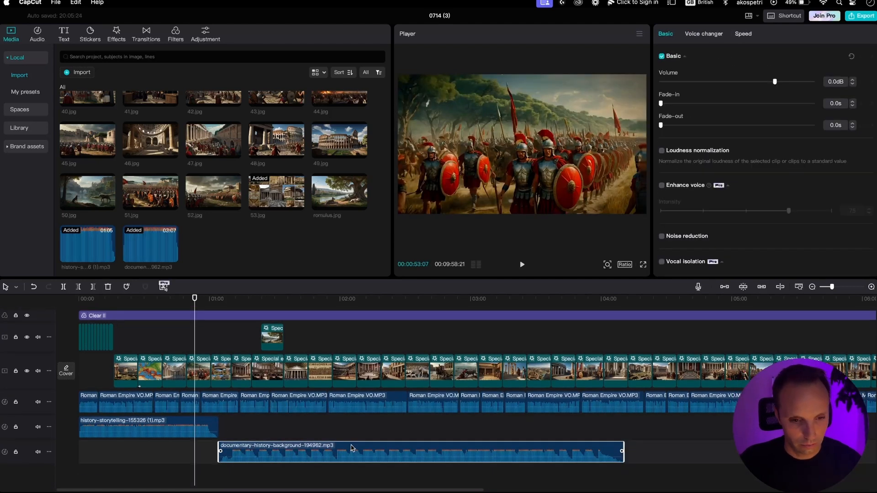
key("ctrl+c")
key("ctrl+v")
scroll(625, 475, "right", 10)
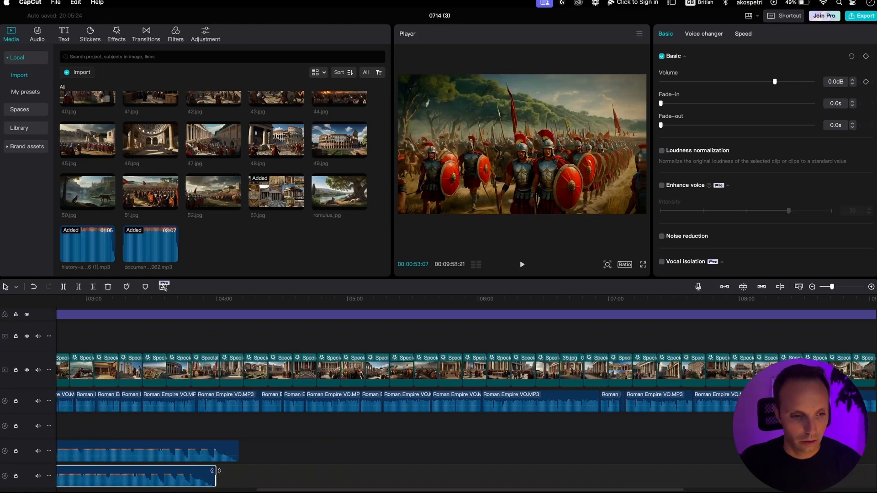
left_click_drag(214, 472, 622, 473)
scroll(670, 467, "right", 5)
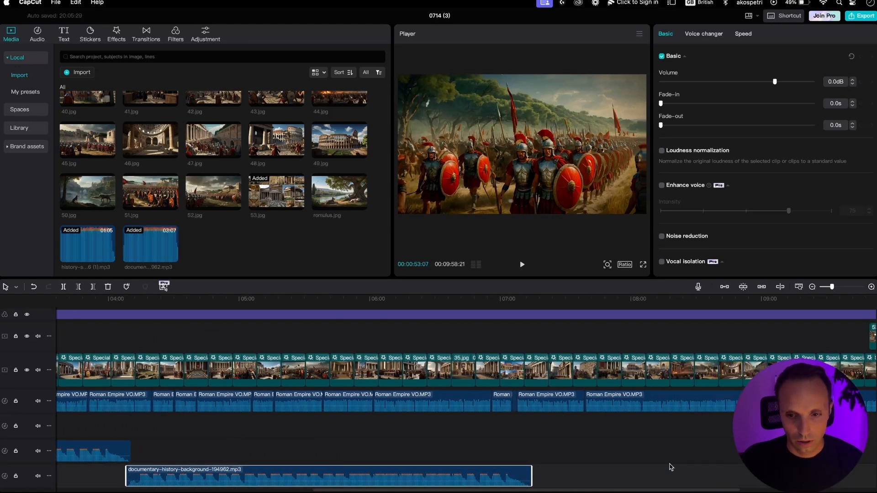
scroll(670, 467, "left", 20)
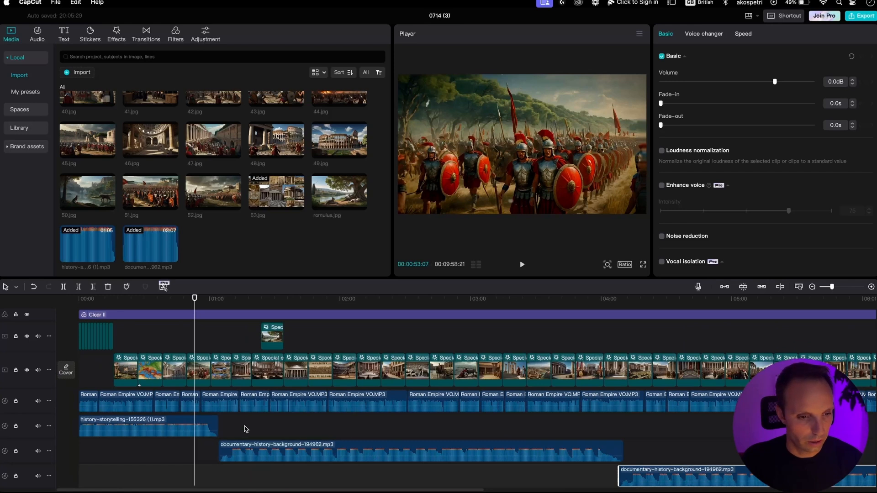
Duplicate the history-storytelling music clip and place the copy right after the second documentary-history-background clip, at about 07:12
left_click(215, 423)
scroll(656, 455, "right", 18)
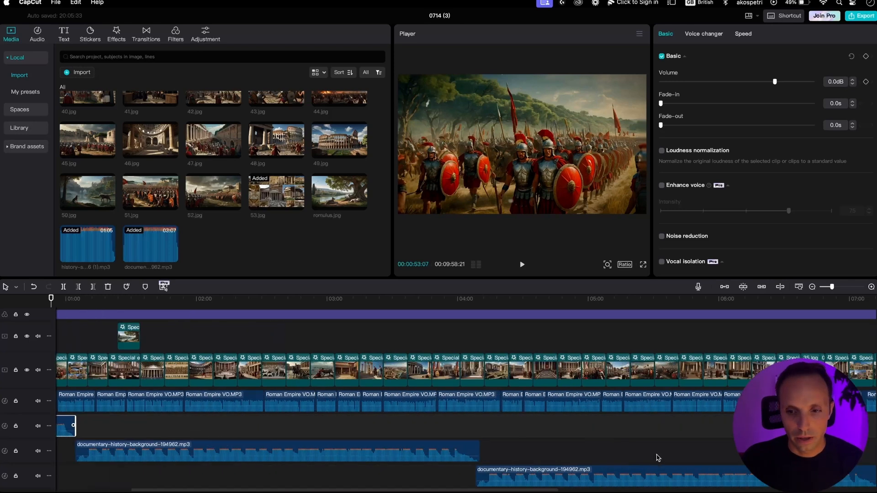
left_click(613, 482)
key("super+v")
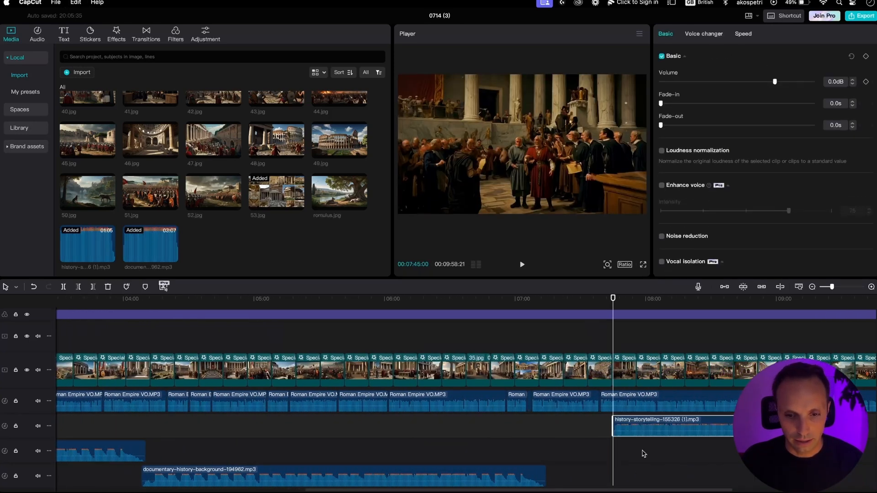
scroll(644, 452, "down", 2)
scroll(651, 469, "right", 12)
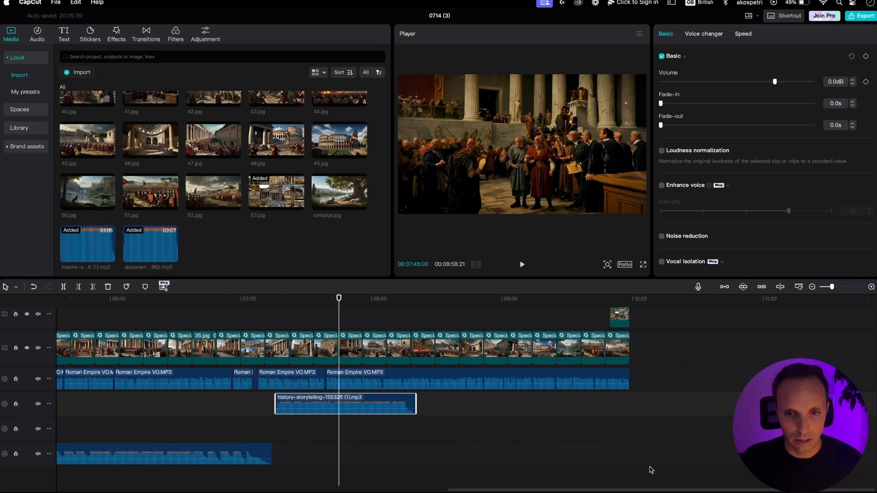
Duplicate documentary-history-background, trim the copy to run from the second history-storytelling clip's end to the video's end, with a 10.0s fade-out
scroll(651, 470, "left", 6)
left_click(382, 454)
key("super+c")
key("super+v")
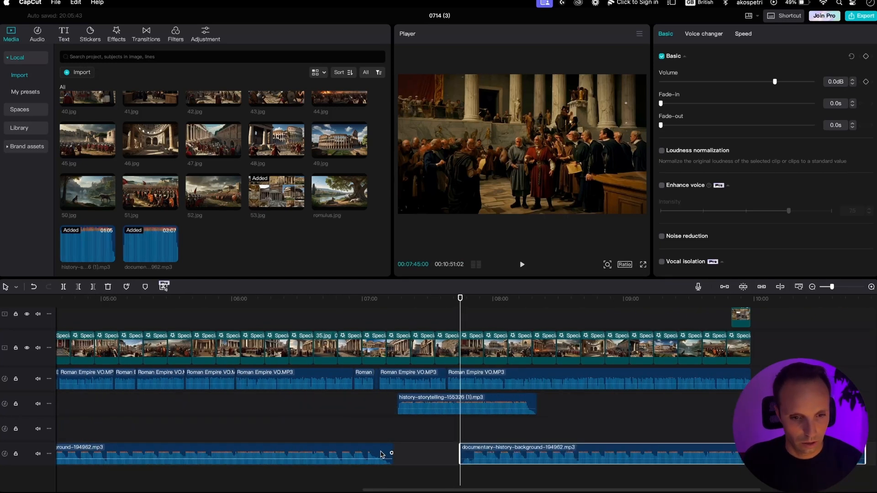
left_click_drag(863, 453, 843, 453)
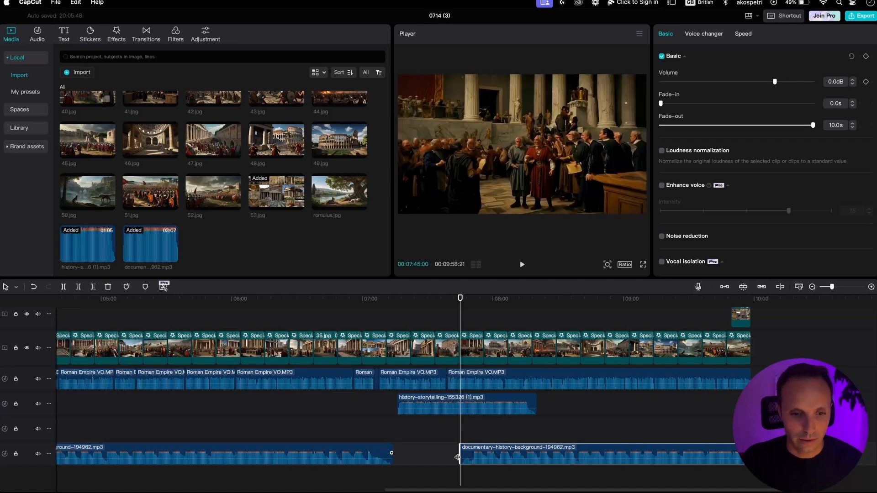
left_click_drag(460, 453, 540, 452)
Preview the opening music at 20.0dB, then lower the volume of the first history-storytelling clip beneath the narration
scroll(155, 328, "left", 10)
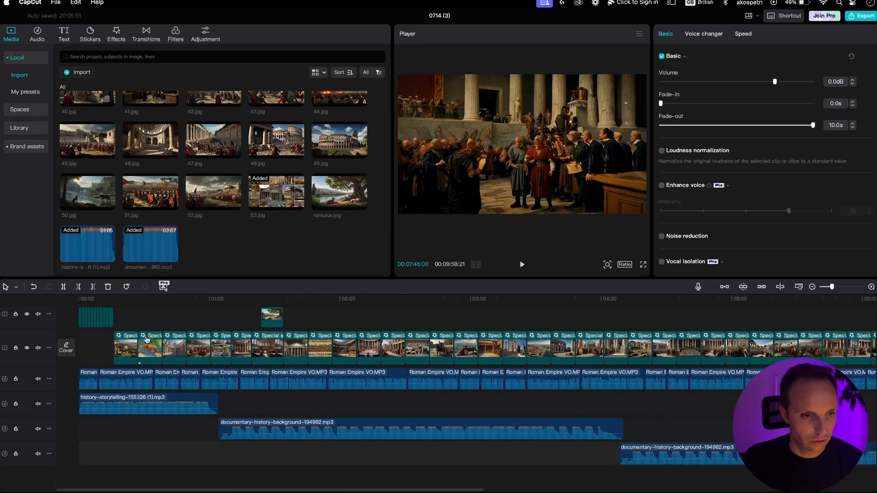
left_click(87, 301)
left_click(191, 408)
left_click(189, 410)
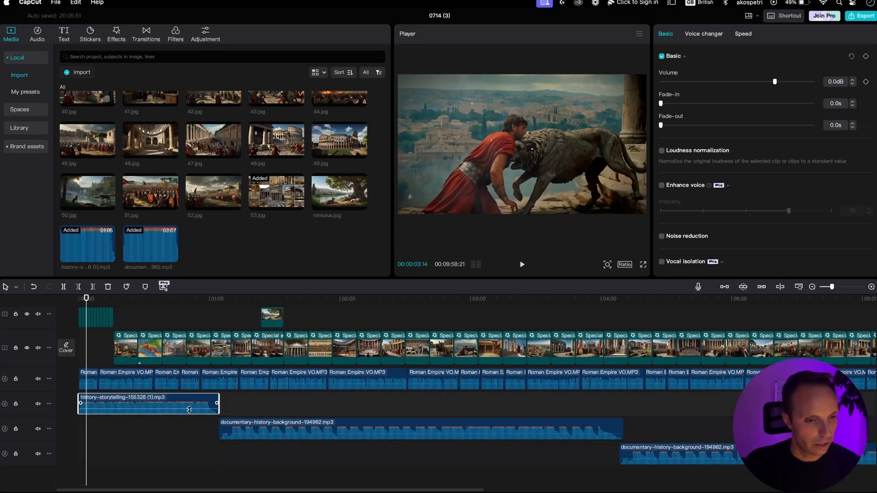
left_click_drag(189, 409, 190, 394)
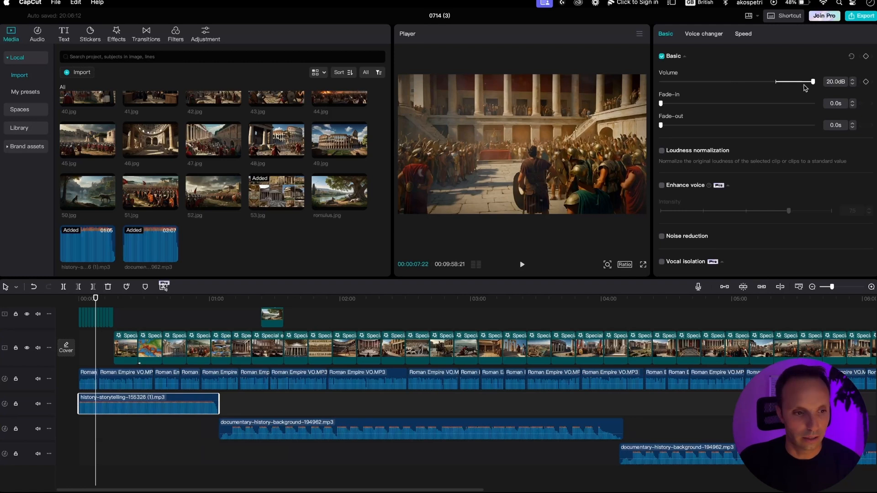
left_click_drag(810, 82, 784, 82)
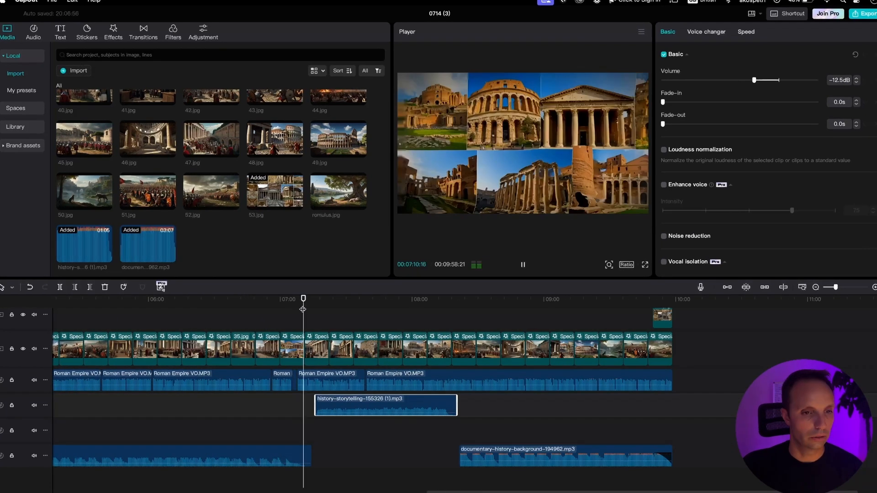
Shift the second history-storytelling clip slightly earlier to overlap the preceding music's ending, and reduce the music volume to -18.4dB
left_click(309, 405)
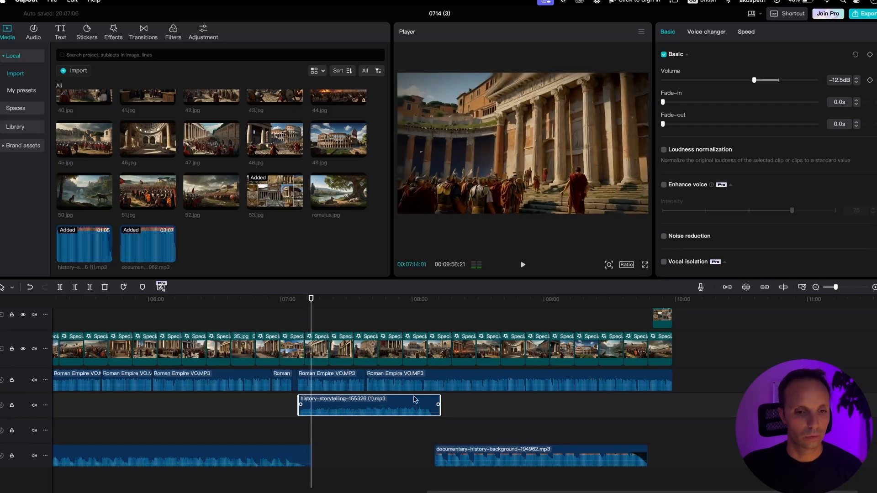
left_click_drag(754, 80, 742, 82)
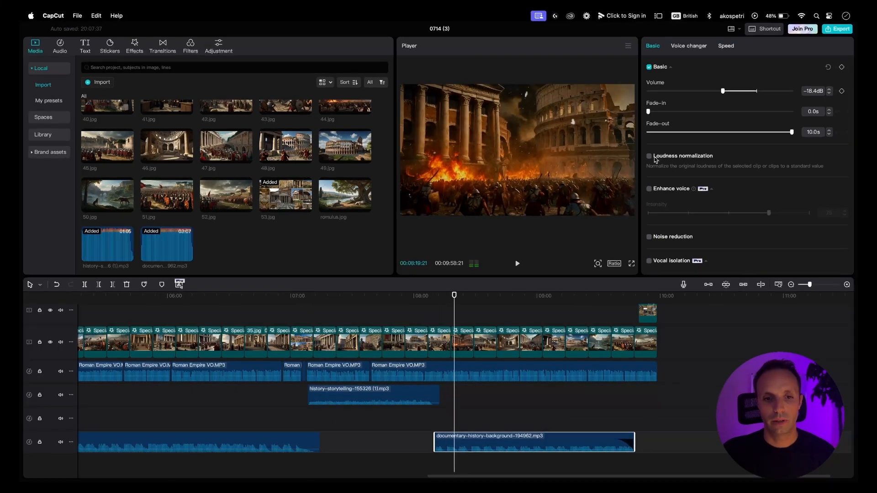
Return the playhead to the timeline's start and generate auto captions with English as the source language
scroll(387, 385, "left", 15)
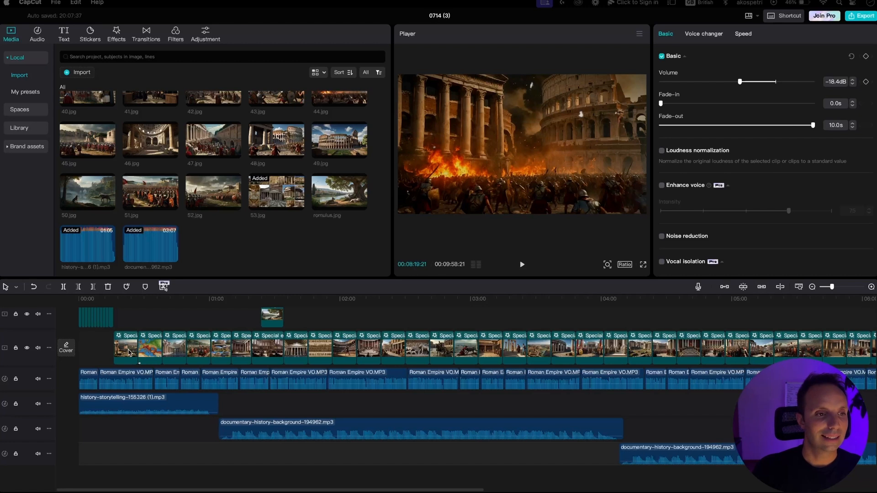
left_click_drag(106, 302, 60, 300)
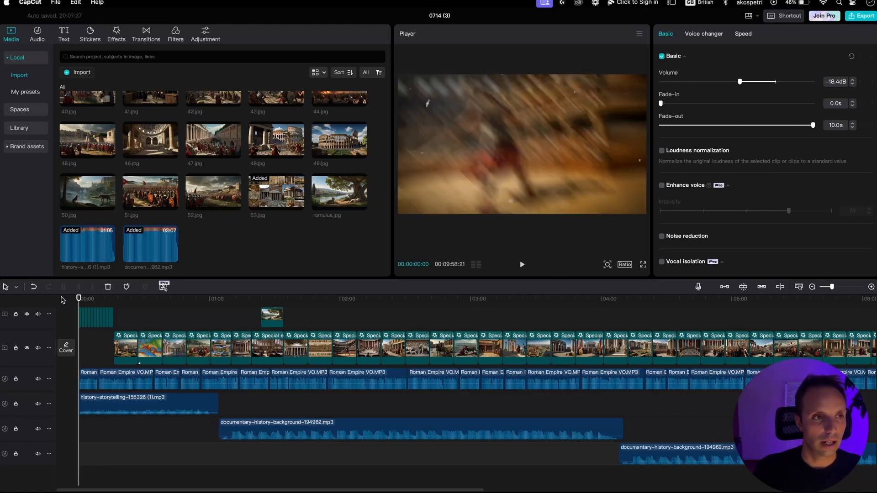
left_click(64, 37)
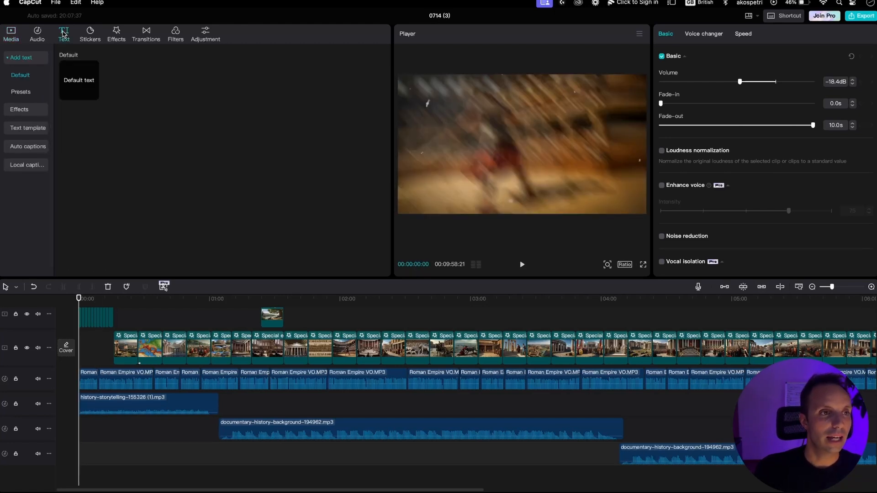
left_click(24, 147)
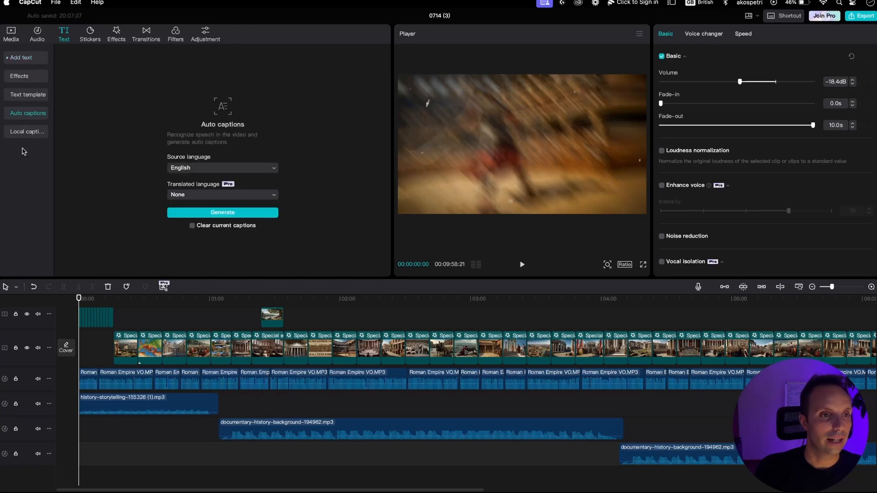
left_click(215, 218)
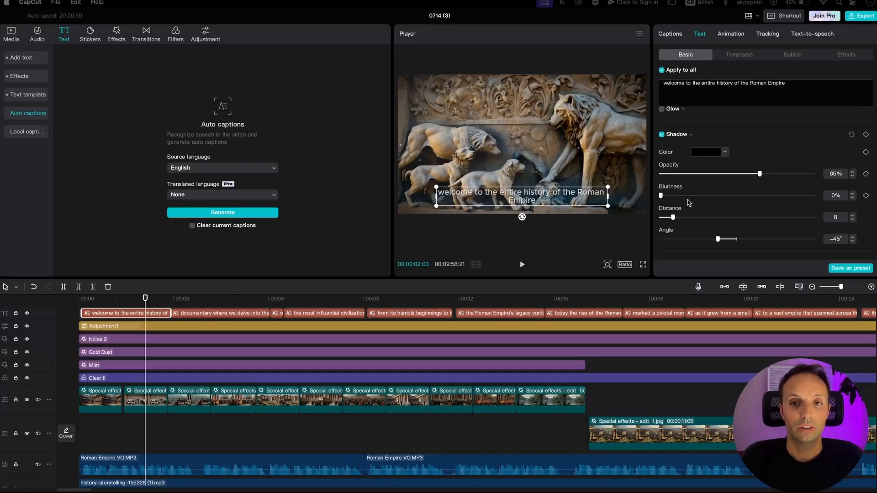
Set up the project's export with video exporting enabled, 2K resolution and a frame rate of 60fps
left_click(863, 16)
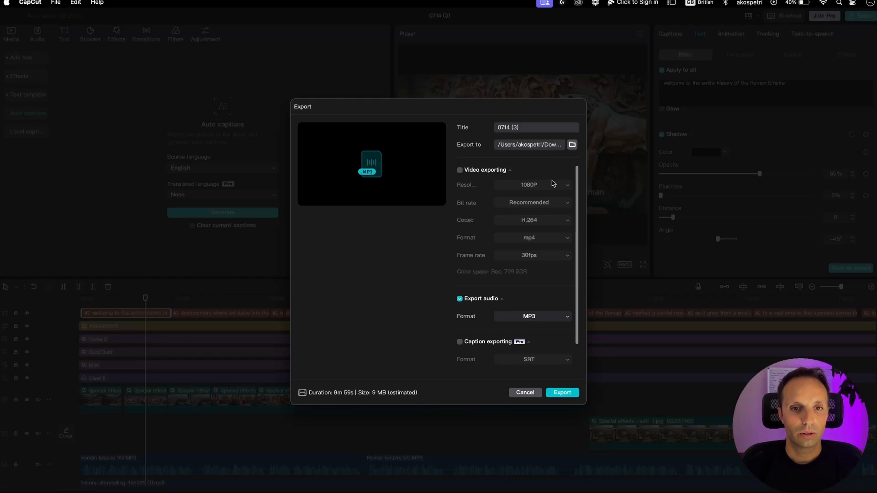
left_click(459, 170)
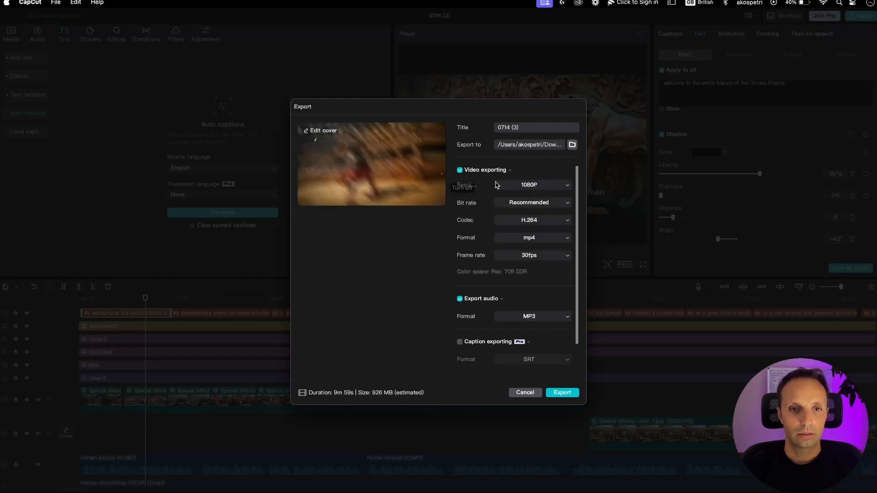
left_click(550, 186)
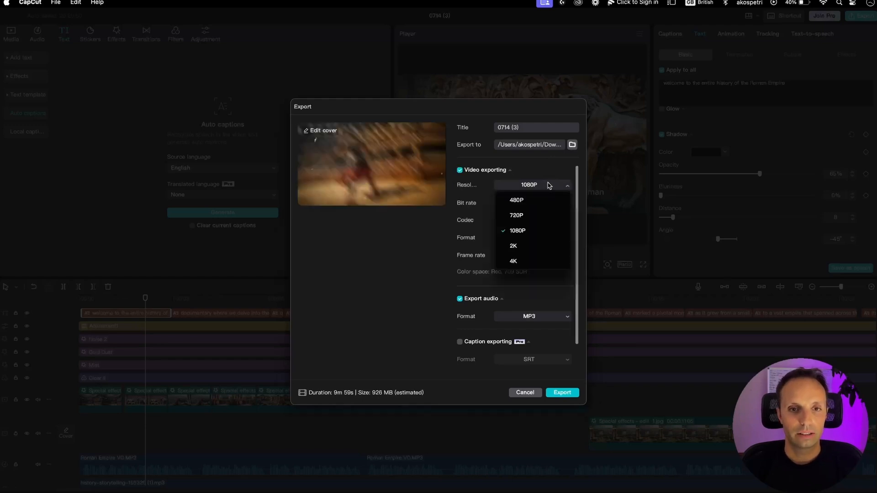
left_click(527, 247)
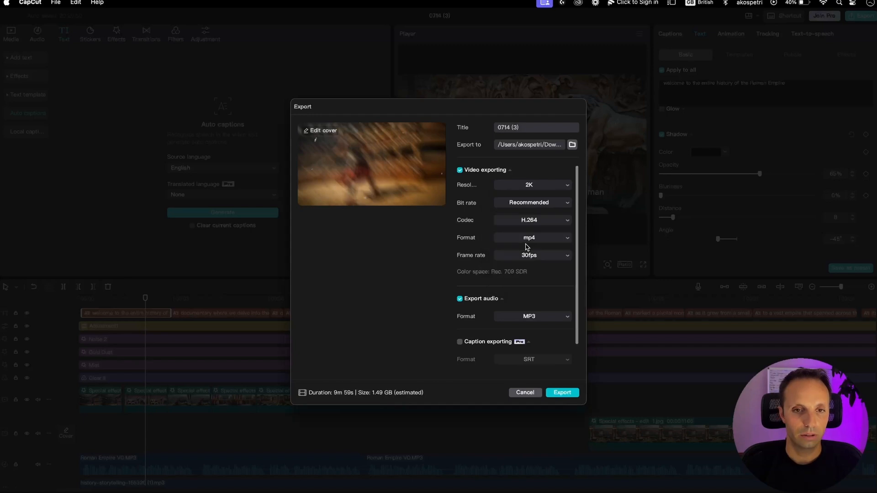
left_click(564, 204)
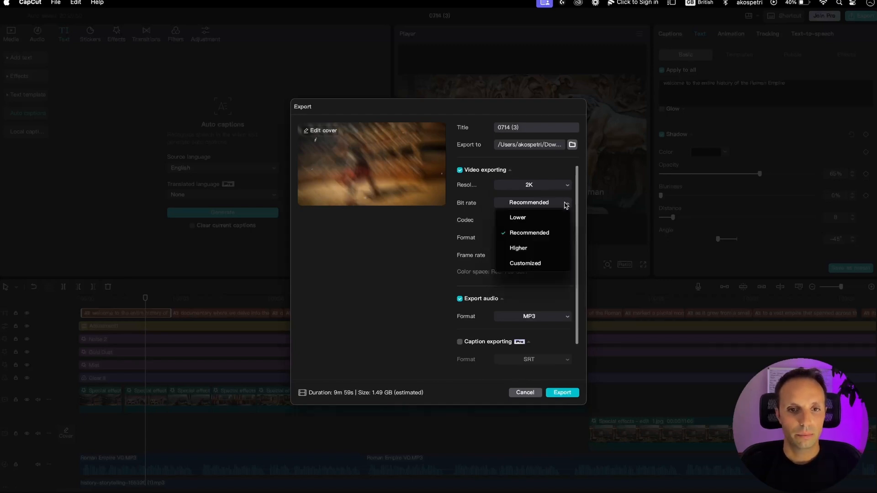
left_click(563, 205)
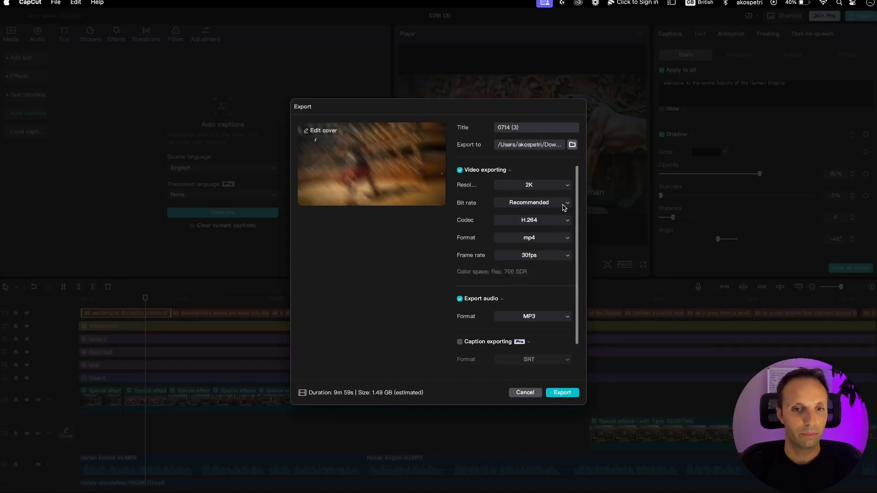
left_click(559, 259)
left_click(532, 334)
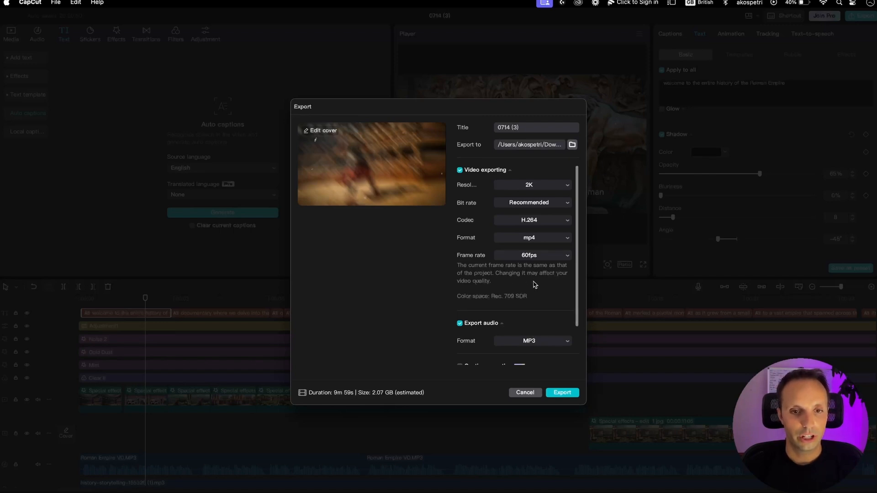
Turn off the separate MP3 audio export and start exporting the video
scroll(534, 285, "down", 3)
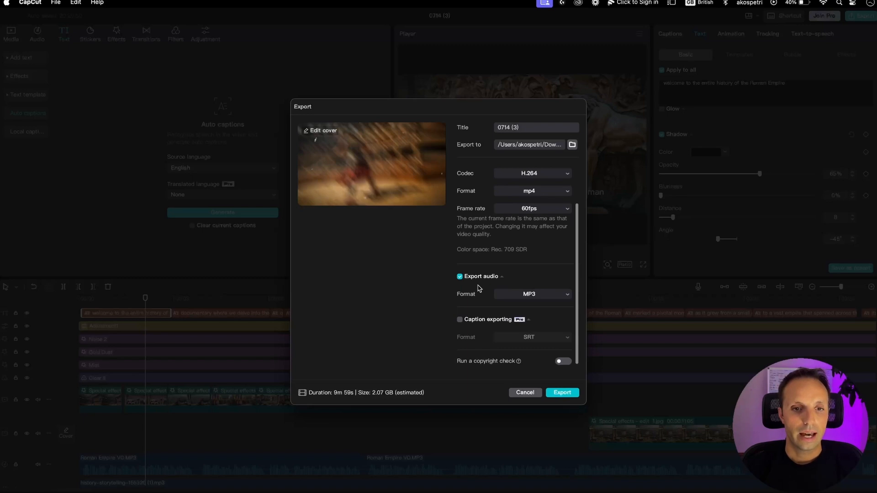
left_click(460, 277)
scroll(500, 267, "up", 3)
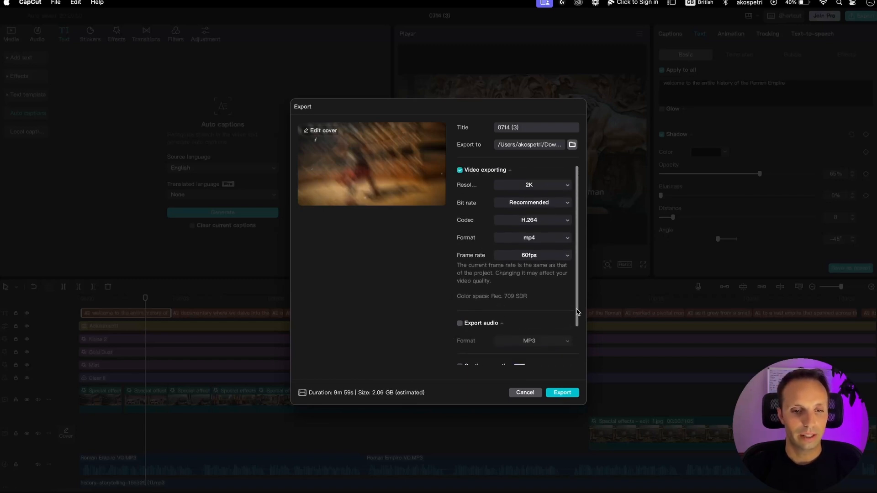
scroll(525, 318, "down", 3)
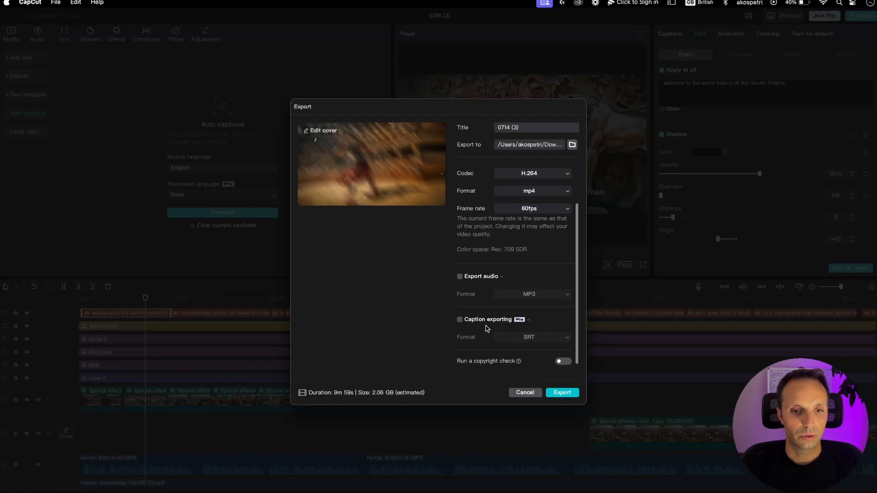
left_click(567, 394)
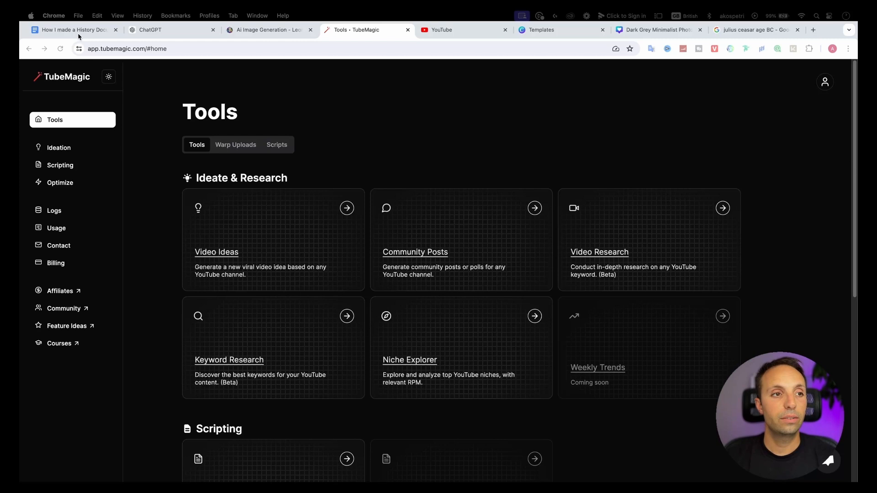
Switch to the Google Docs plan in Chrome and examine its remaining key steps on title picking, the AI thumbnail, and uploading with SEO
left_click(78, 32)
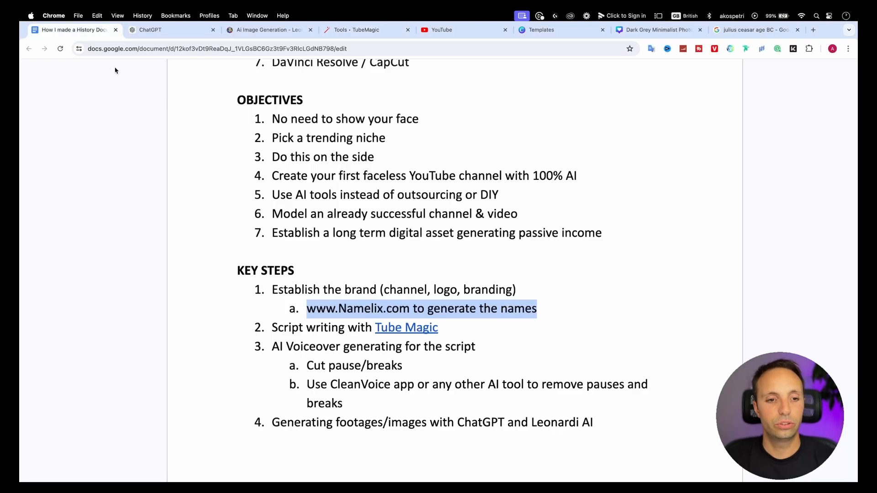
scroll(296, 333, "down", 10)
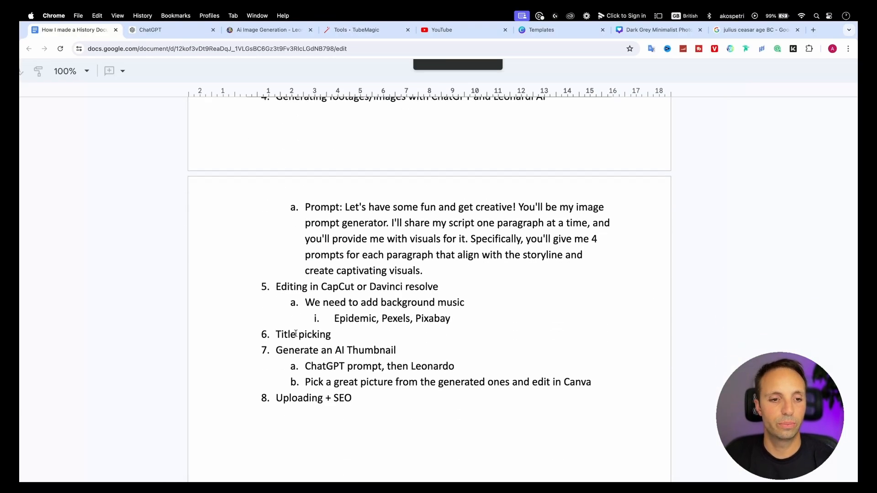
scroll(323, 247, "down", 1)
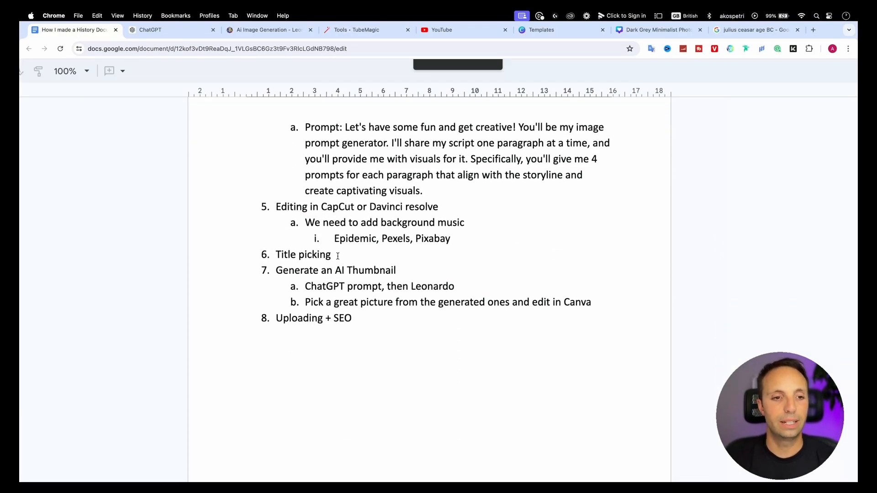
left_click_drag(338, 256, 277, 255)
left_click(355, 259)
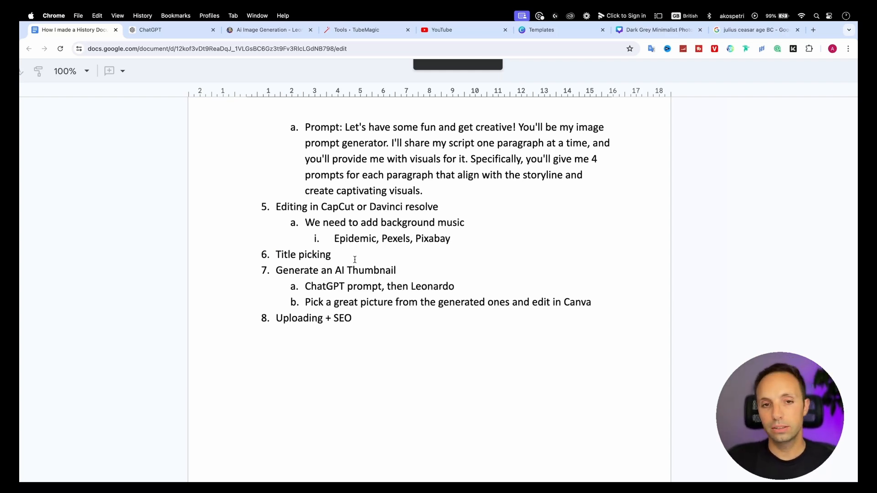
left_click_drag(400, 273, 383, 289)
left_click(403, 266)
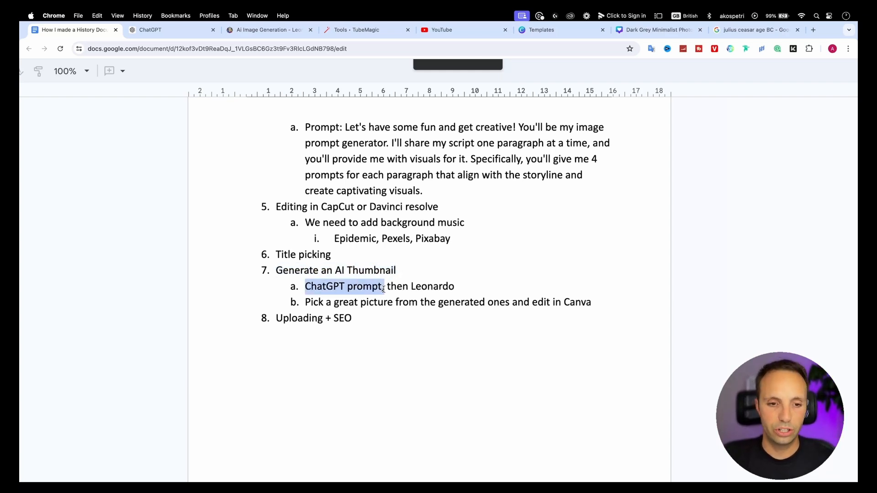
left_click_drag(451, 287, 408, 286)
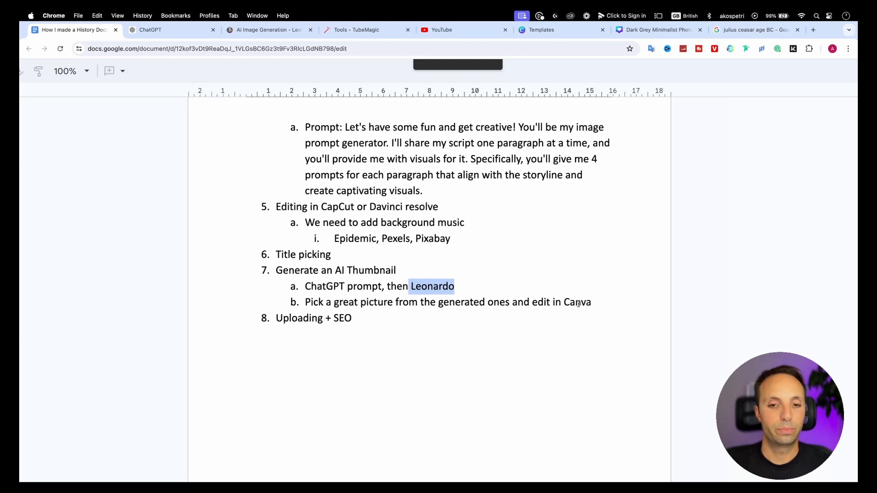
left_click_drag(596, 301, 571, 302)
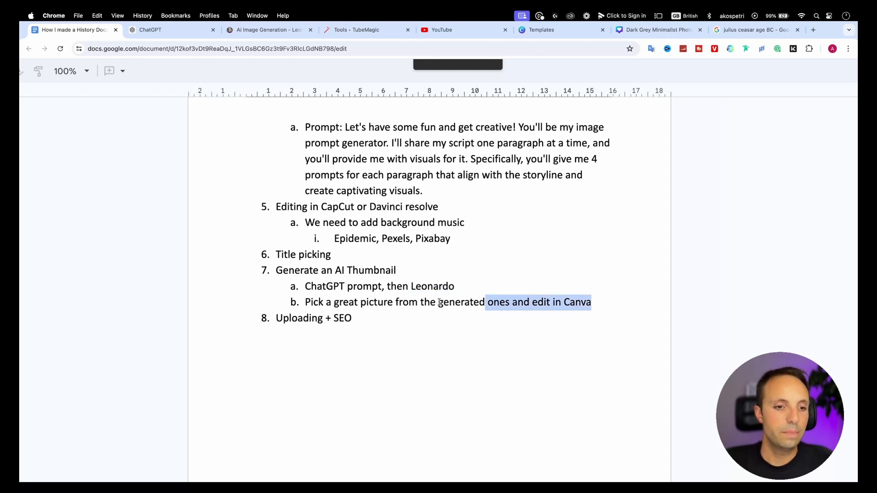
left_click(375, 321)
left_click_drag(351, 322, 278, 319)
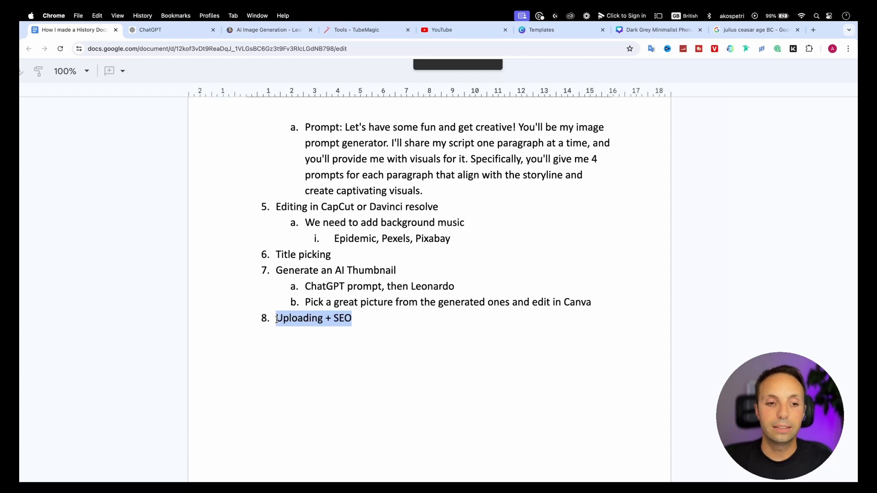
Switch to TubeMagic and open its Video Titles tool with Video Context as the input method
left_click(358, 30)
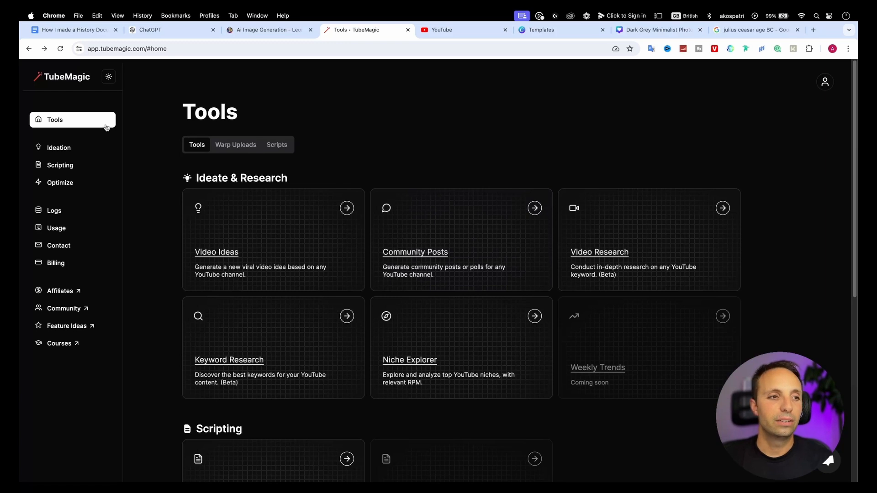
scroll(343, 224, "down", 3)
scroll(343, 224, "down", 4)
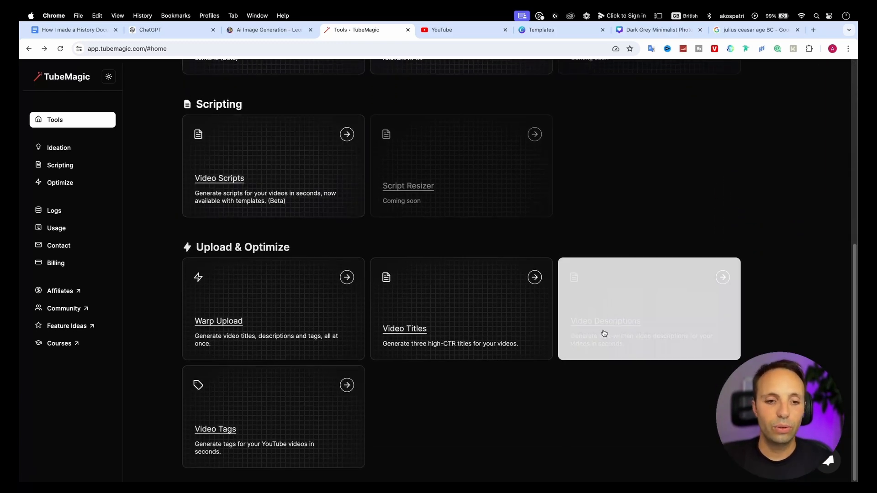
left_click(427, 330)
left_click(363, 129)
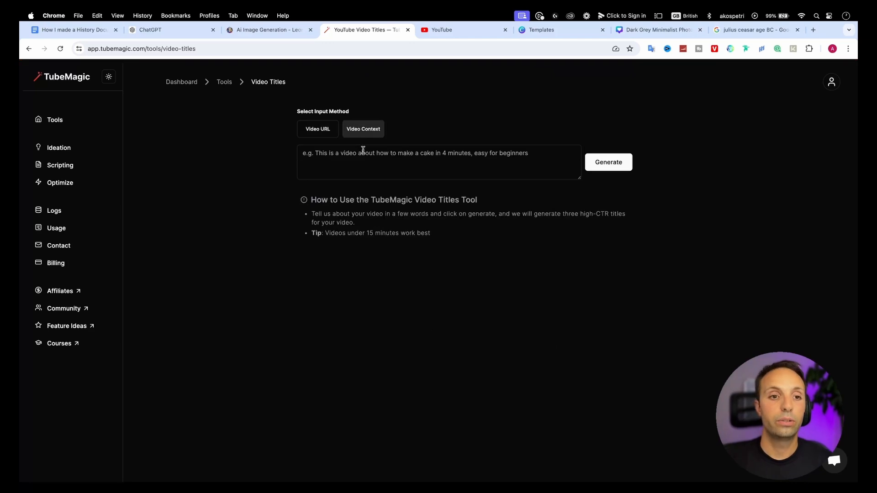
Generate video titles from the context "Entire roman history"
left_click(363, 158)
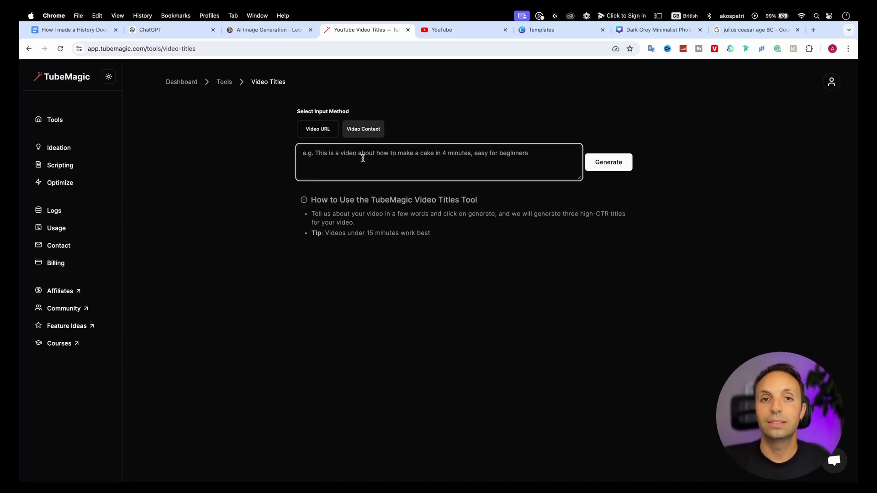
key("Return")
key("Return")
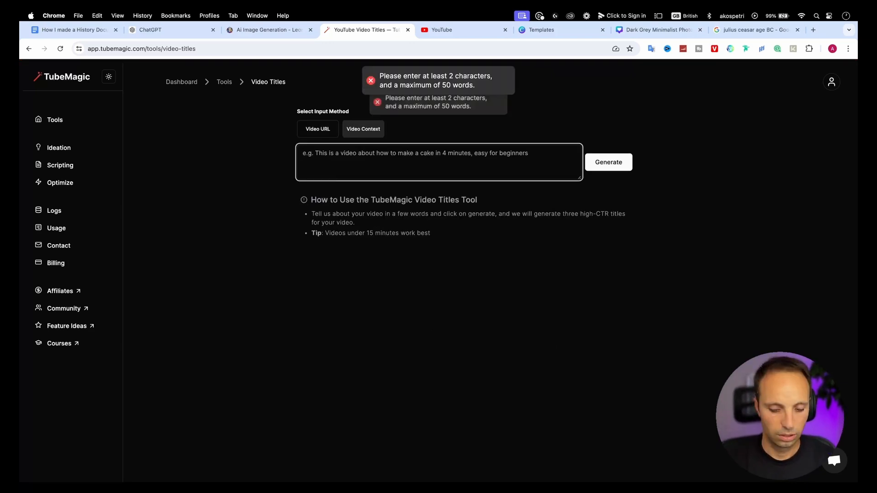
type("Entire roman hi")
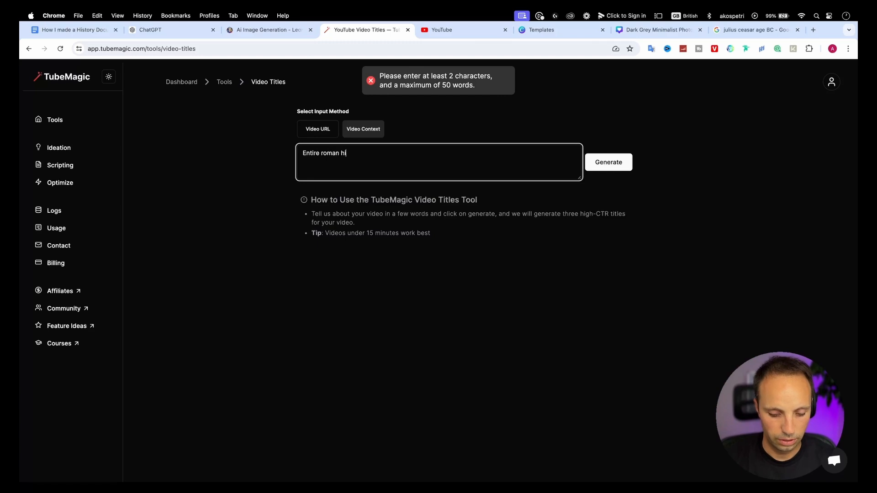
type("story")
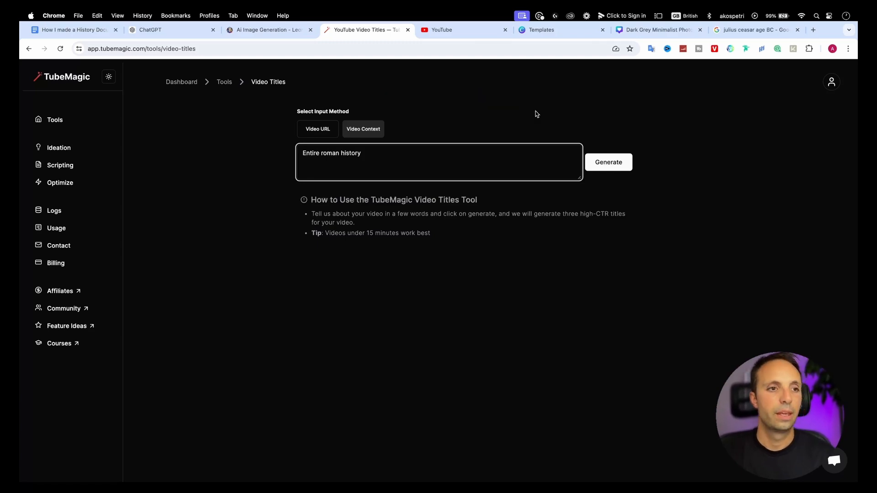
left_click(604, 164)
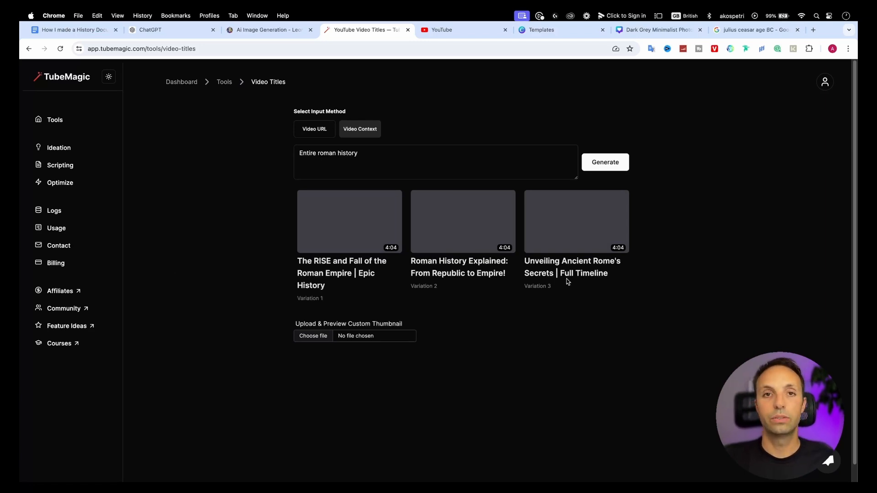
Open TubeMagic's Video Descriptions tool and examine its video URL input and description word-length setting
left_click(315, 129)
left_click(223, 82)
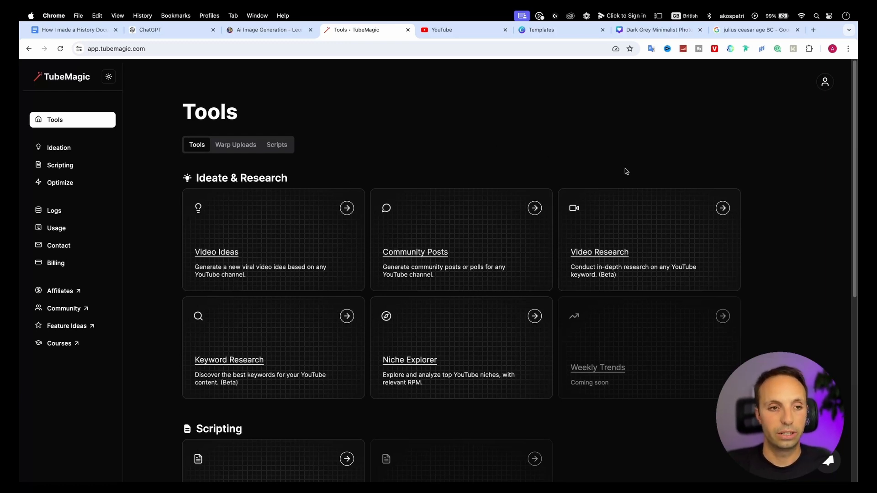
scroll(557, 178, "down", 3)
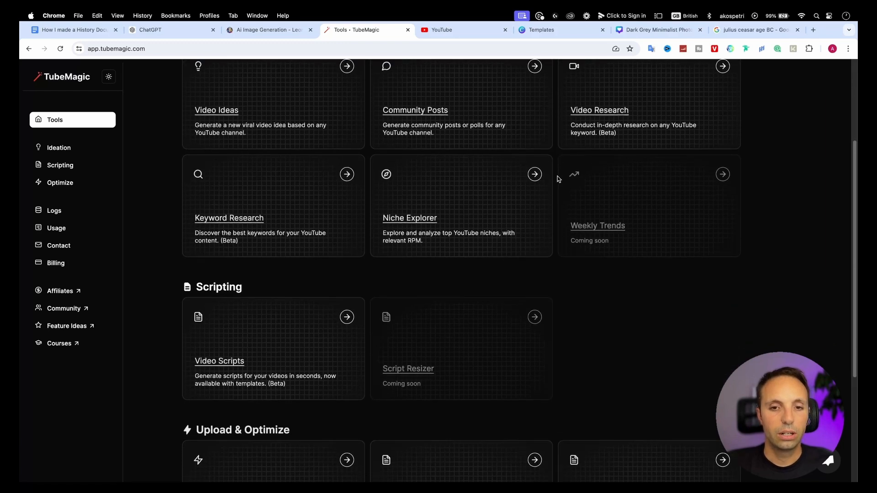
scroll(558, 176, "down", 2)
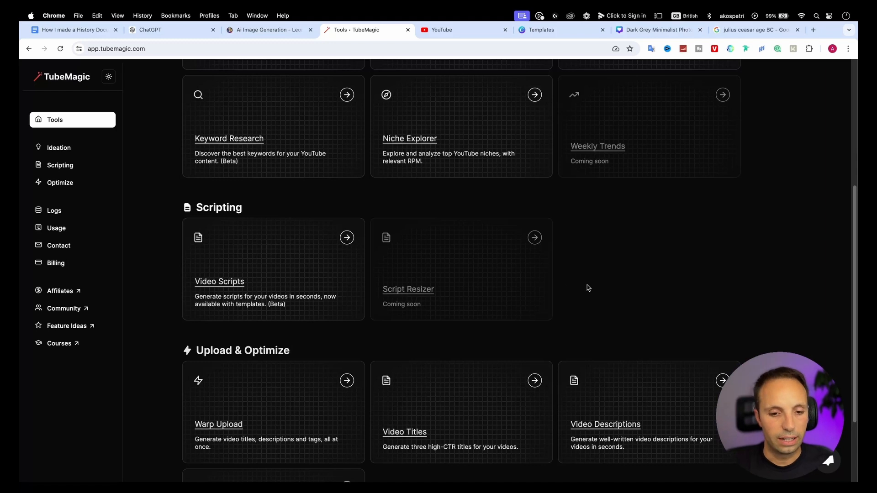
scroll(585, 287, "down", 2)
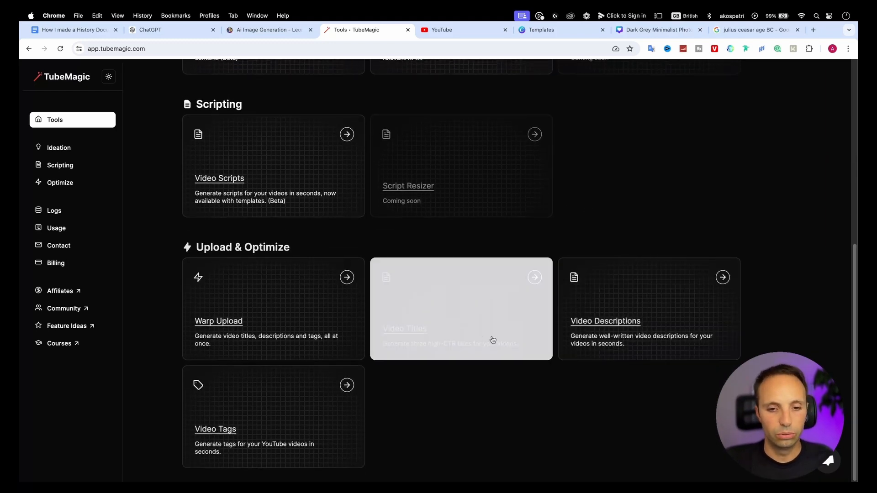
left_click(619, 325)
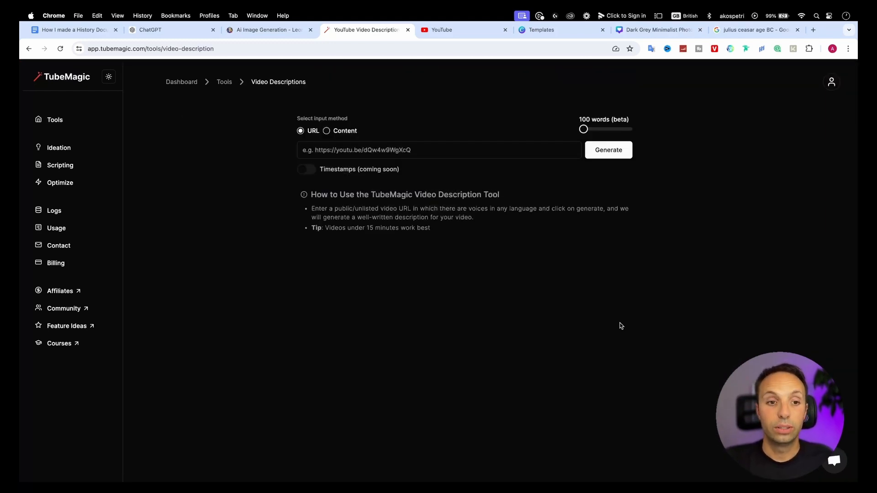
left_click(431, 152)
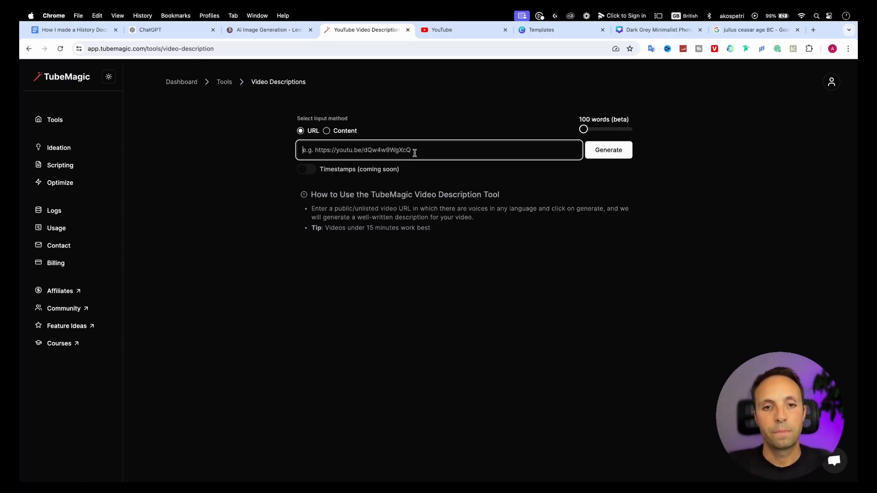
left_click(583, 131)
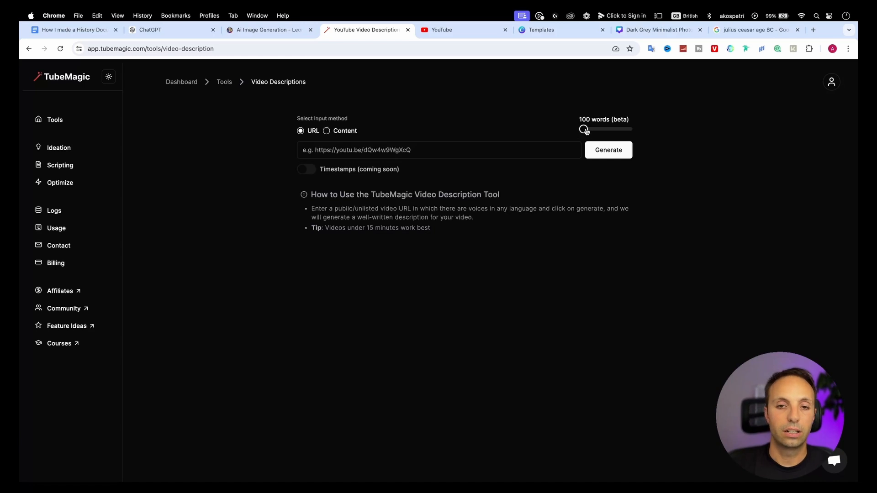
mouse_move(593, 131)
left_mouse_down()
mouse_move(630, 130)
mouse_move(583, 129)
left_mouse_up()
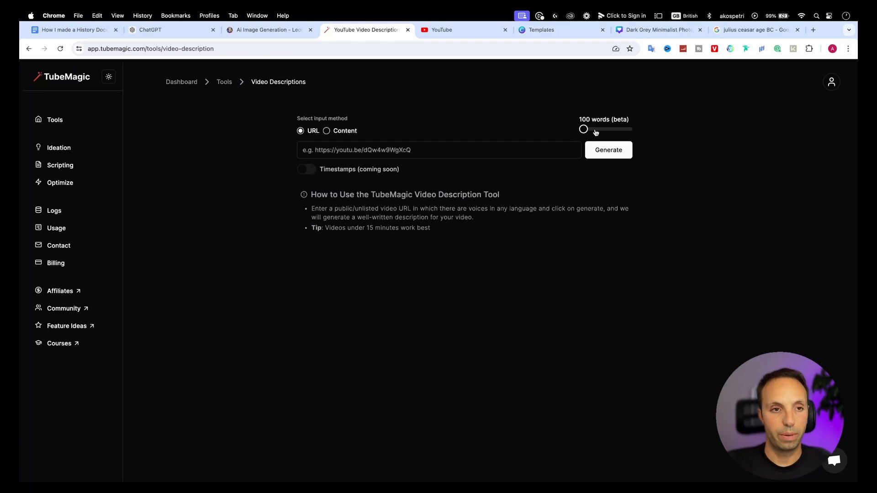
Open TubeMagic's Video Tags tool to view its input options
left_click(224, 81)
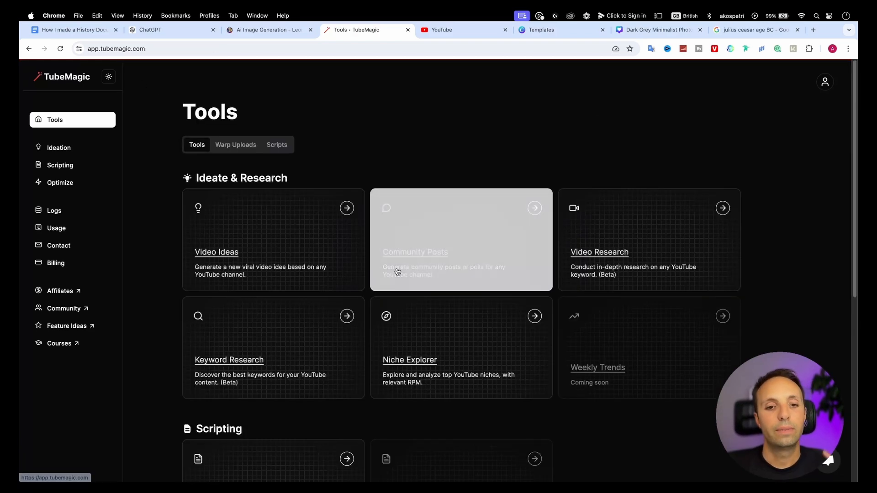
scroll(397, 271, "down", 7)
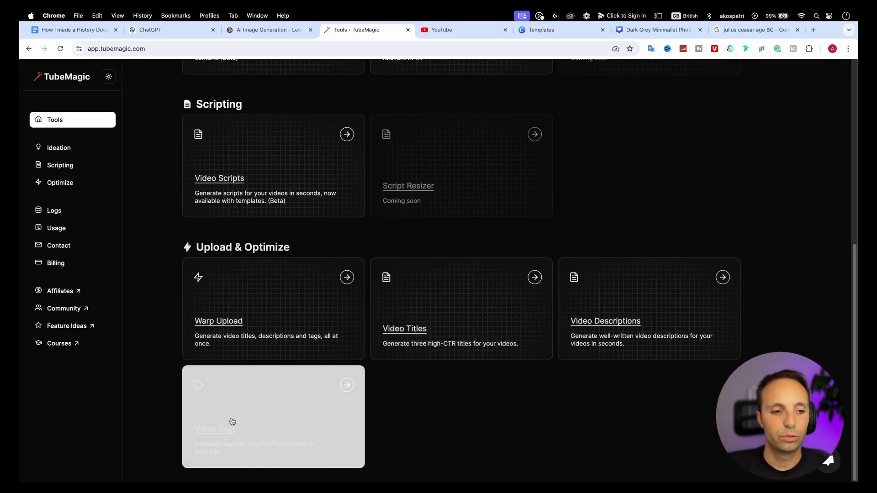
left_click(233, 421)
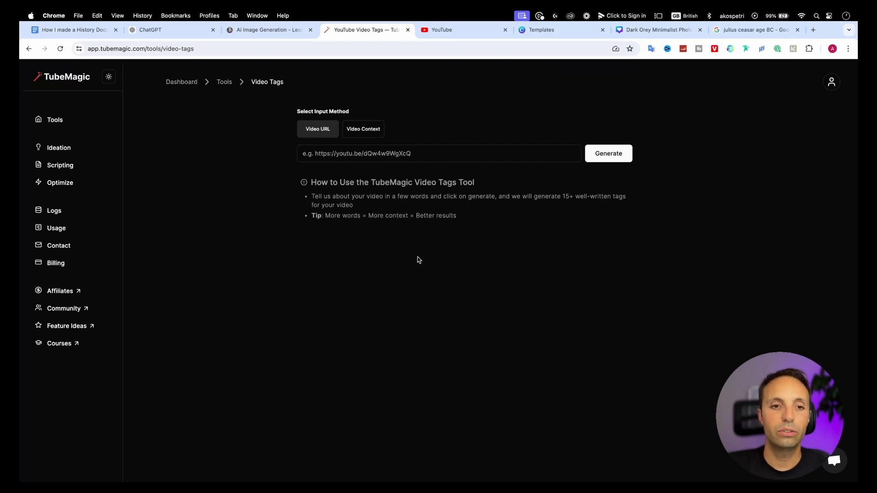
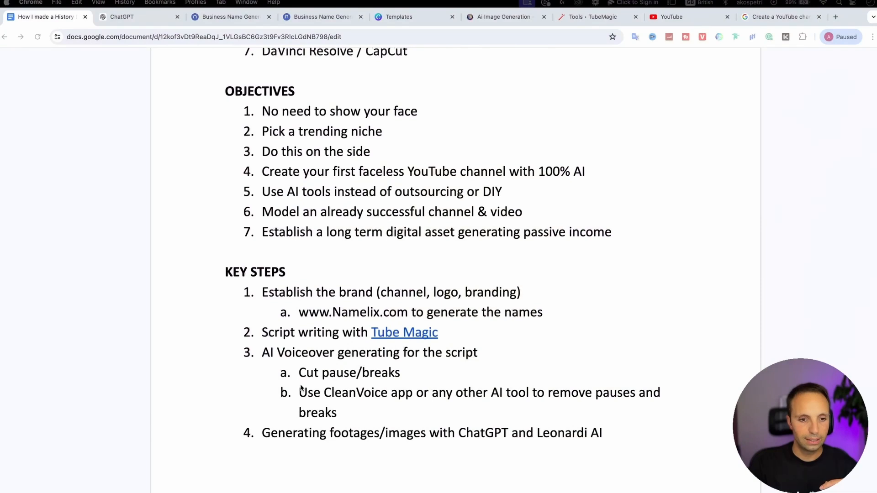
Highlight the key step on establishing the brand and its Namelix name-generation sub-item in the Google Docs plan
left_click_drag(525, 295, 261, 294)
left_click(399, 297)
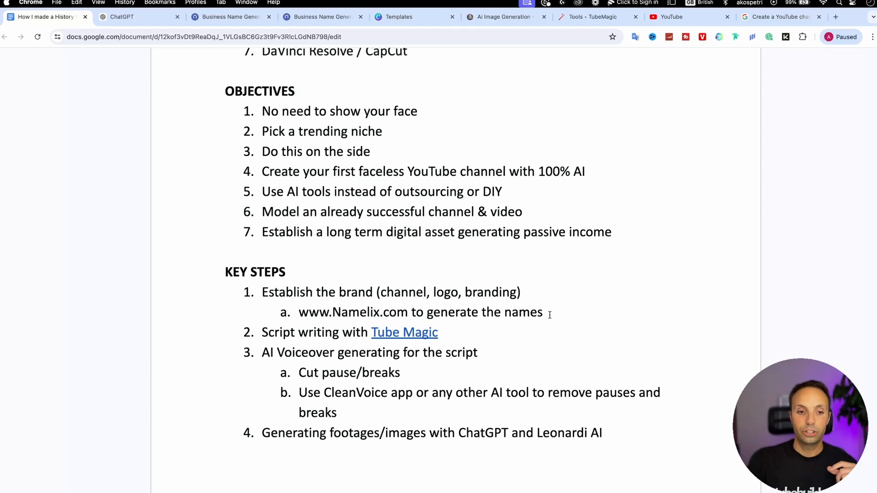
left_click_drag(550, 314, 303, 313)
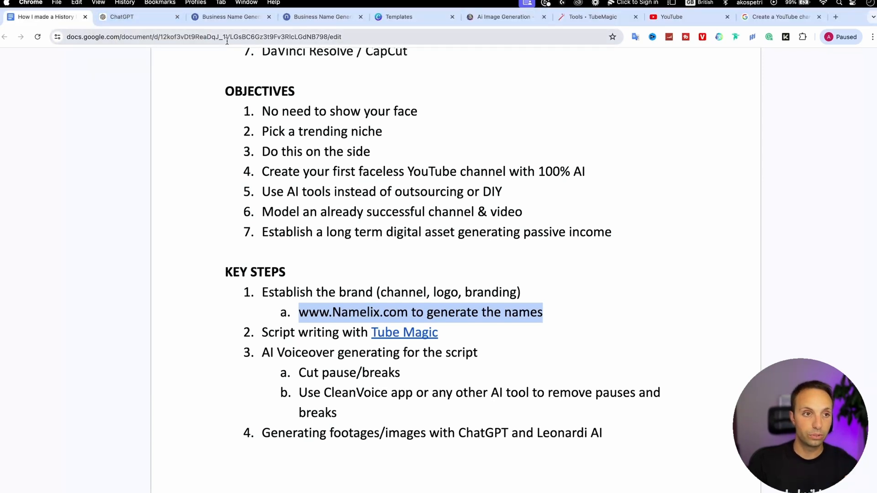
Switch to ChatGPT and send "Hey, we are creating a new youtube channel and I need a name for that. Okay?"
left_click(150, 21)
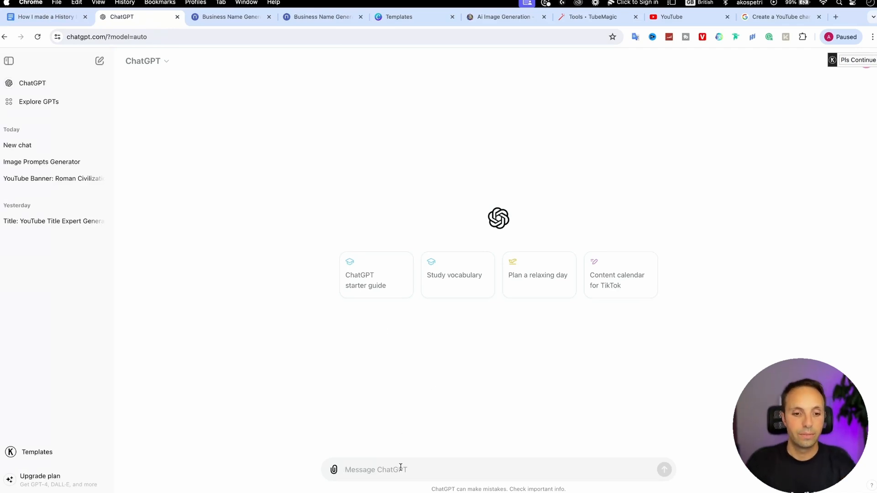
type("Hey, ")
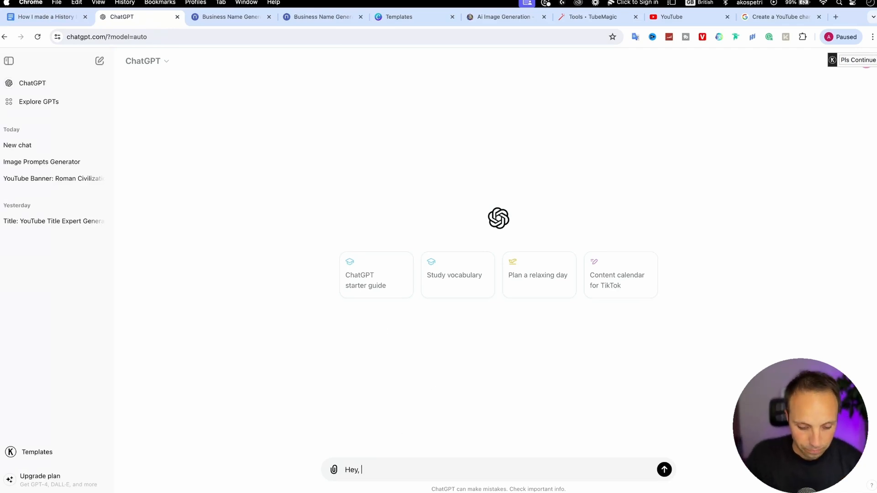
type("we are creating a new")
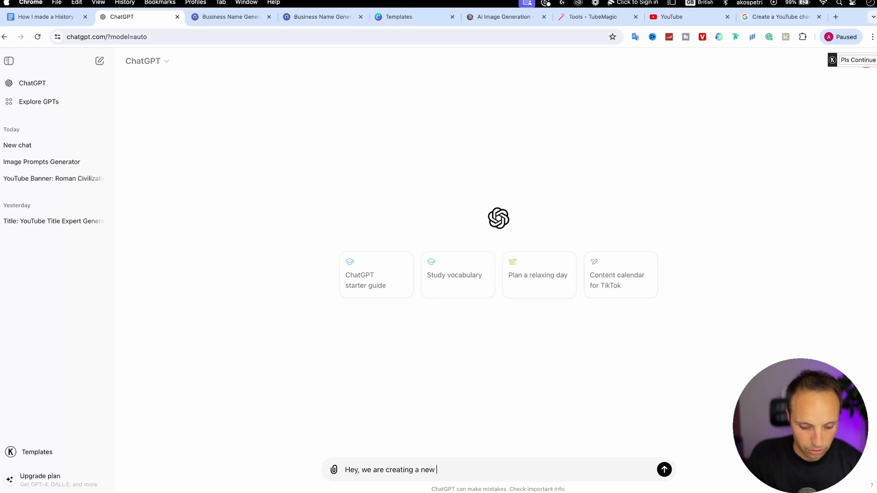
key("Return")
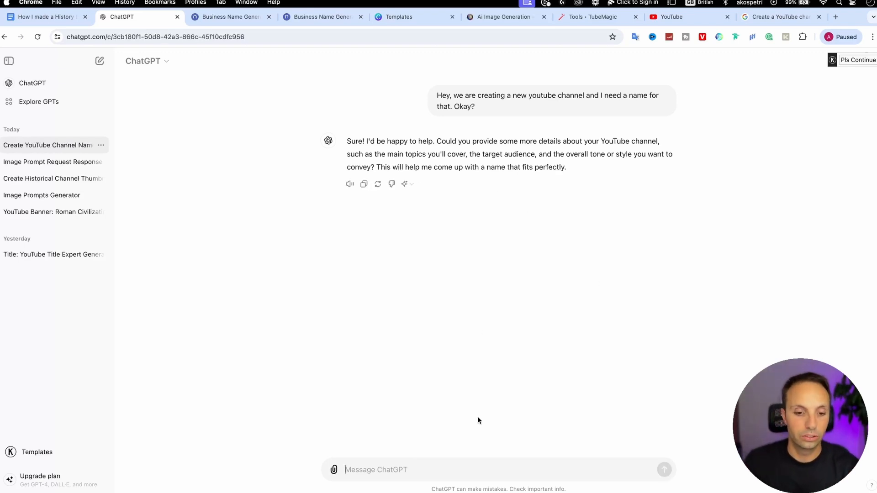
Ask ChatGPT for 10 simple one-word channel names, giving the target audience as people between 30-50, primarily male, interested in history
type("Target au")
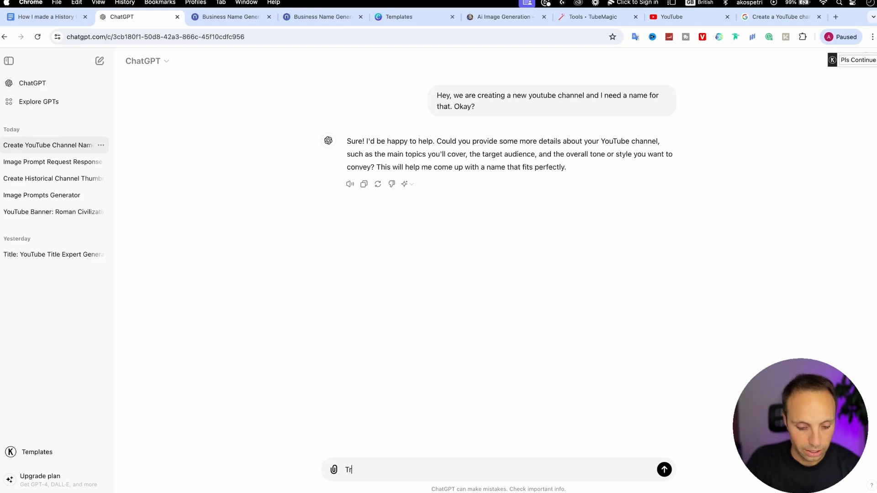
type("dience is people between 30-50 , primarily male, interested in history. I would like")
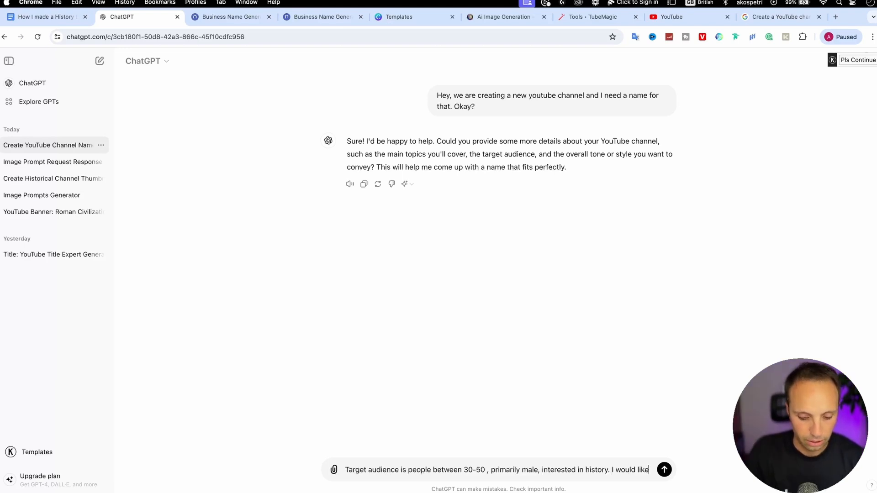
type(" to have a simple channel name, with one word only. Can ")
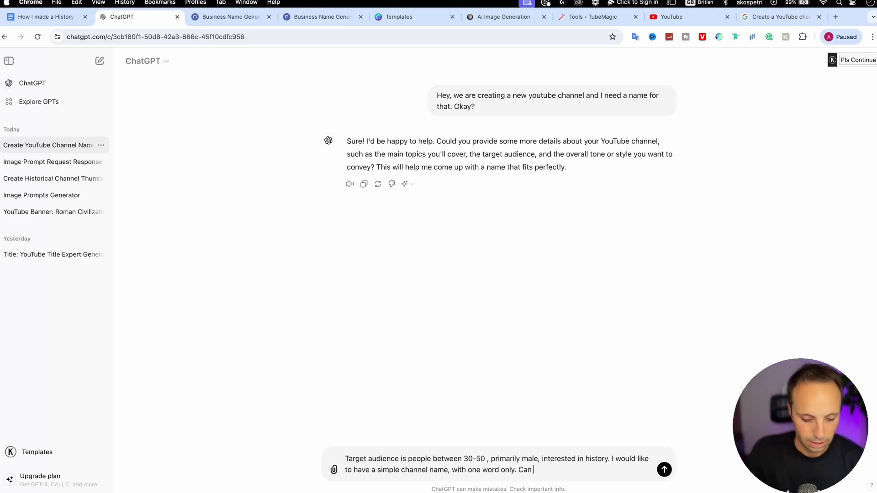
type("you suggest 10 ")
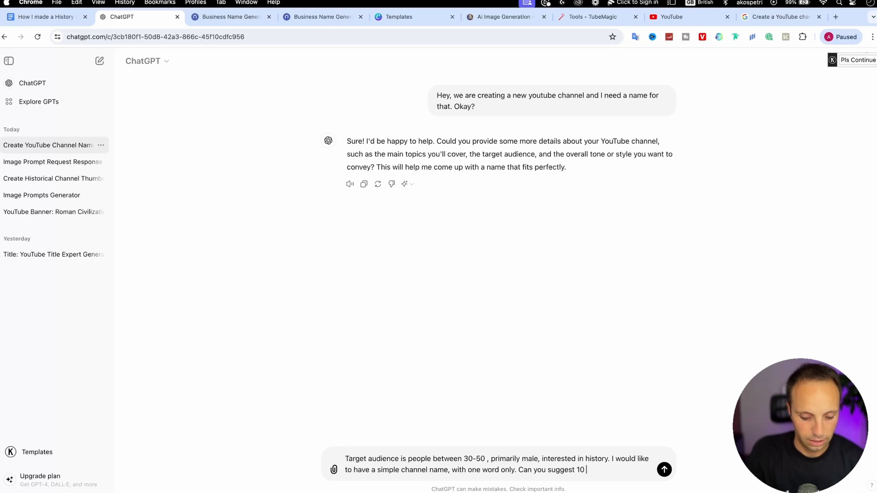
type("channel names for me?")
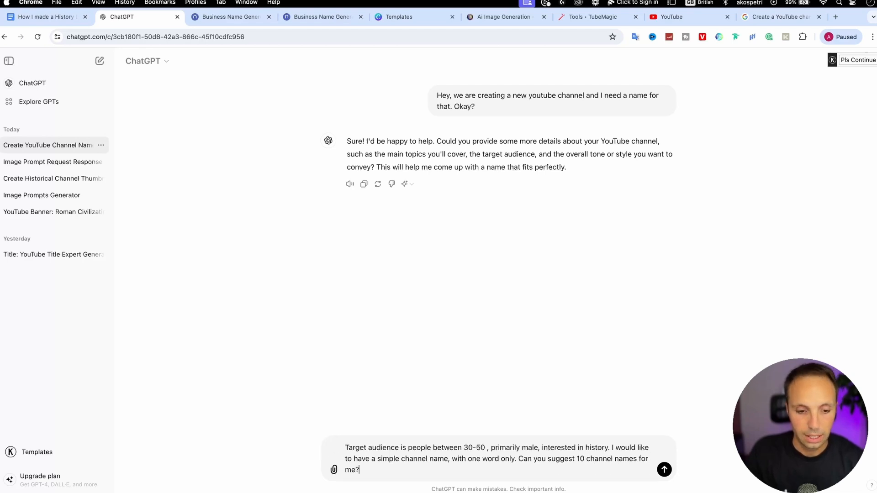
key("Return")
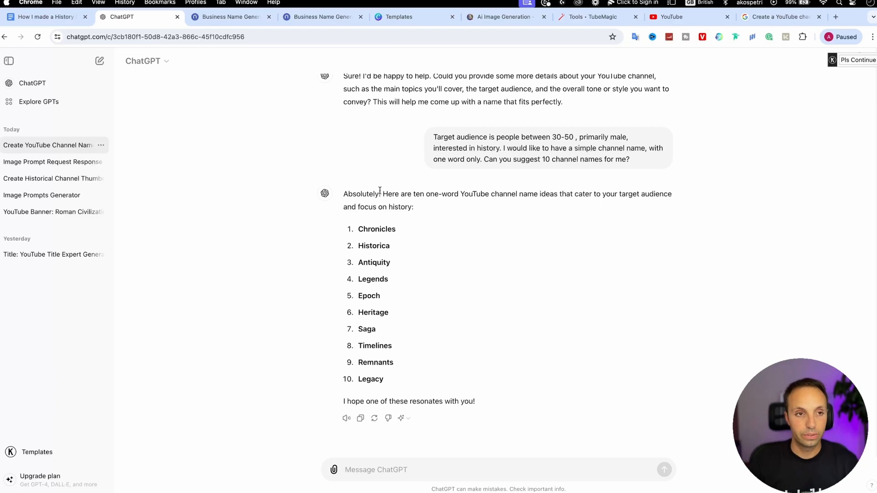
View the generated names in Namelix, close that results page, and return to the Google Docs plan
left_click(249, 20)
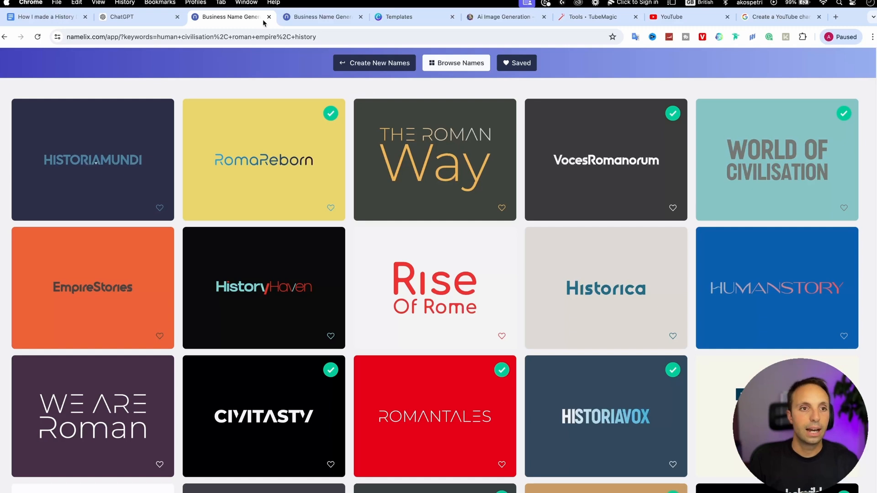
left_click(269, 17)
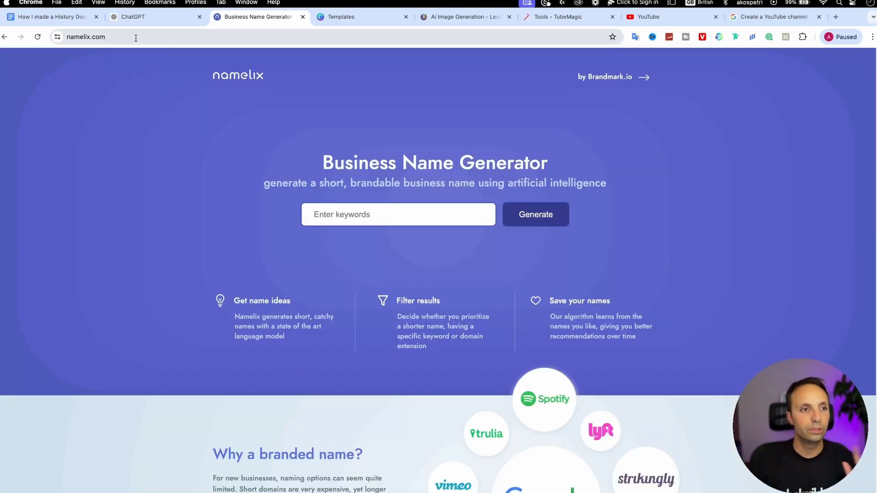
key("super+1")
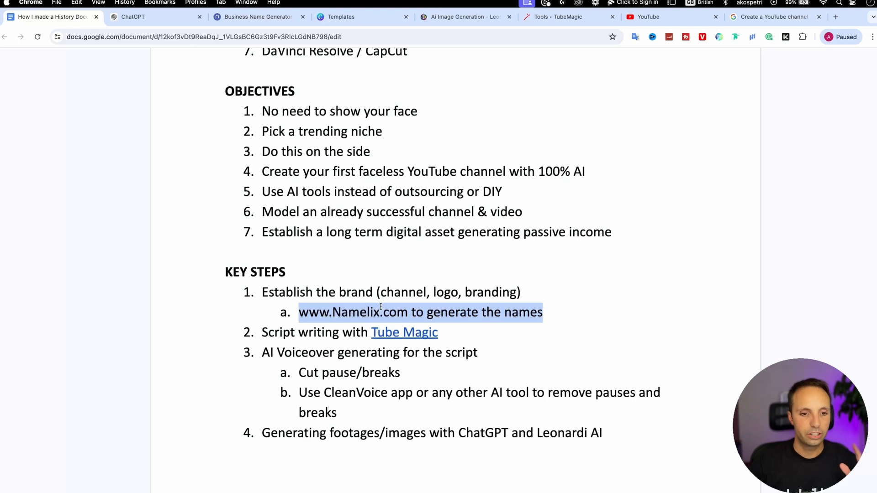
Switch to Namelix and submit the keywords "history, human history, civilisation" to its business name generator
left_click(268, 19)
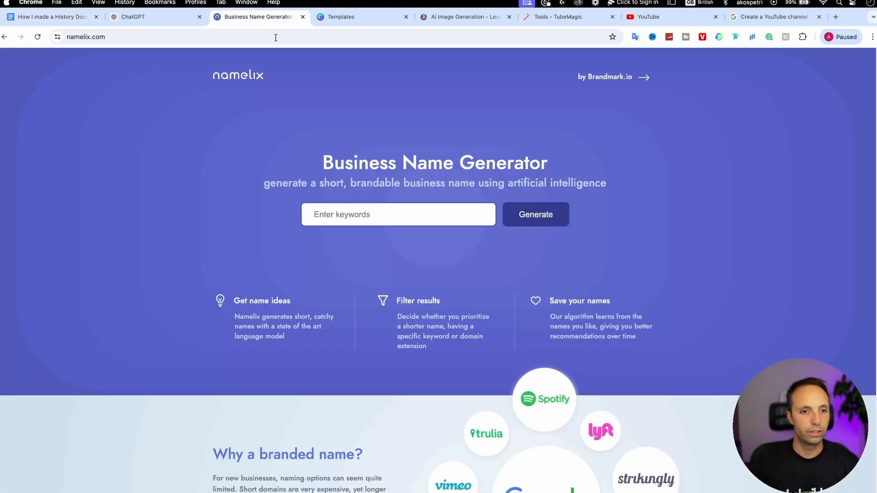
left_click(391, 213)
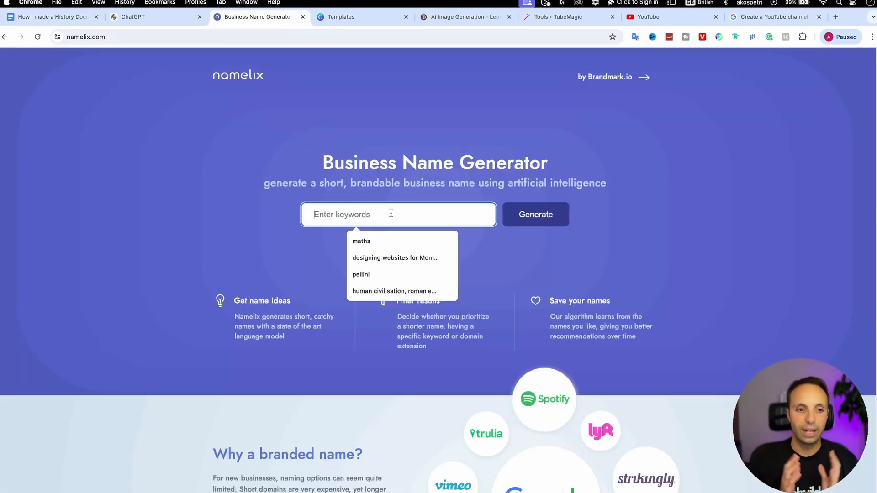
left_click(285, 244)
left_click(341, 218)
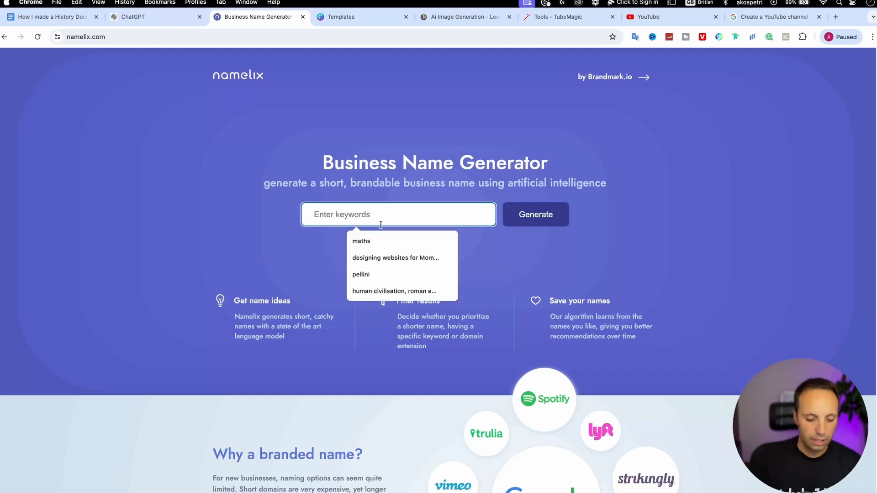
type("history, ")
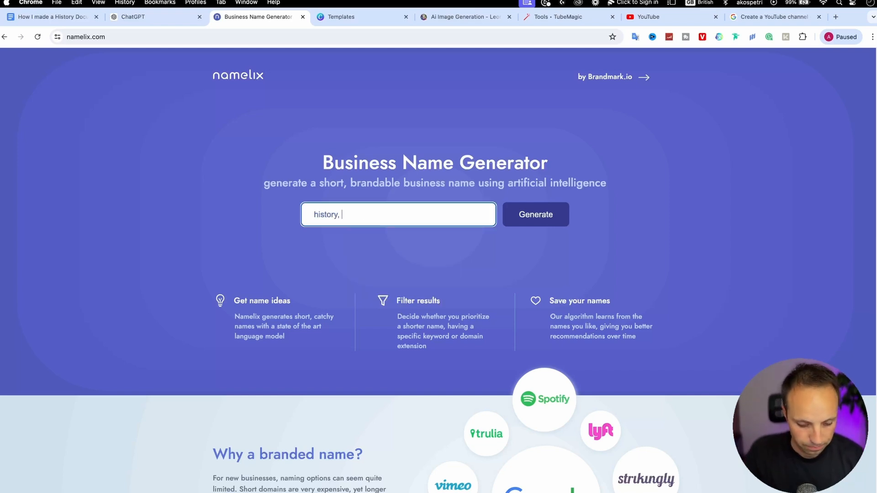
type("human history, civilisation")
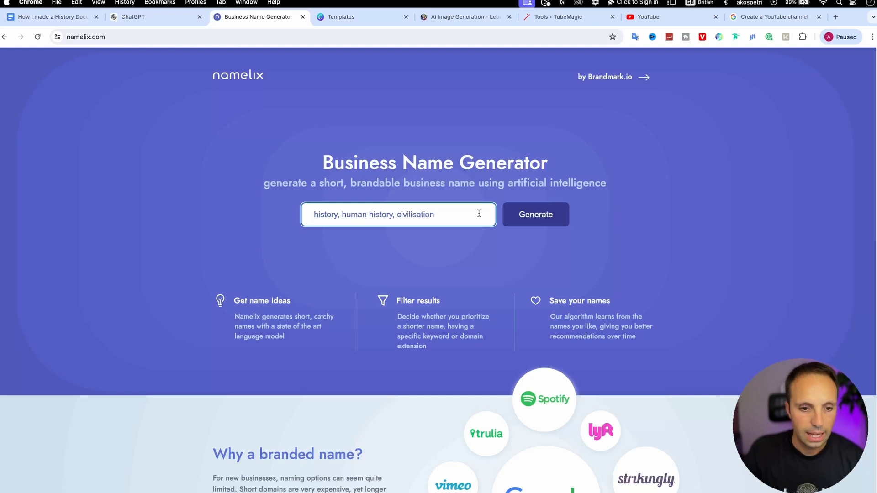
left_click(548, 224)
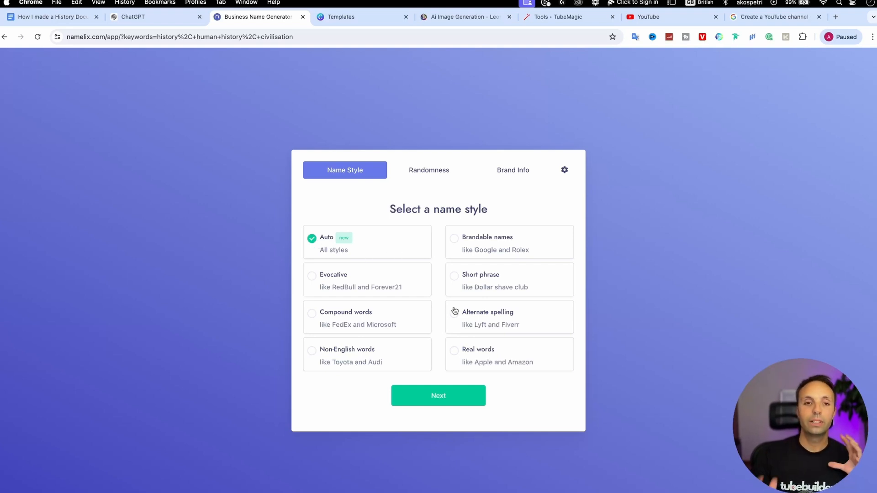
Generate names with the Auto name style, High randomness and the brand description "Youtube channel"
left_click(459, 404)
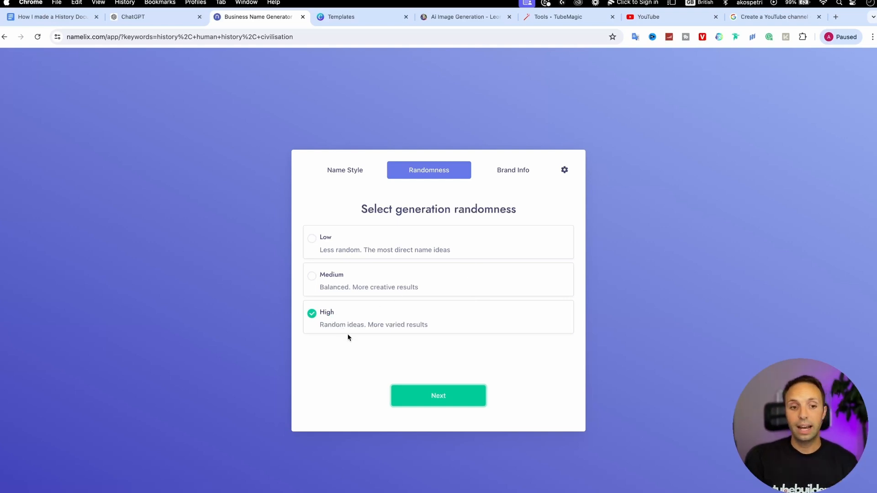
left_click(391, 334)
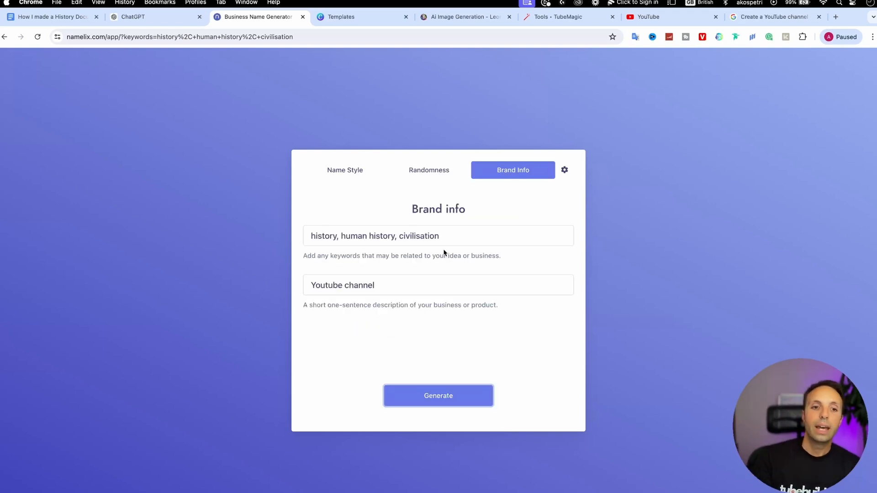
left_click(453, 237)
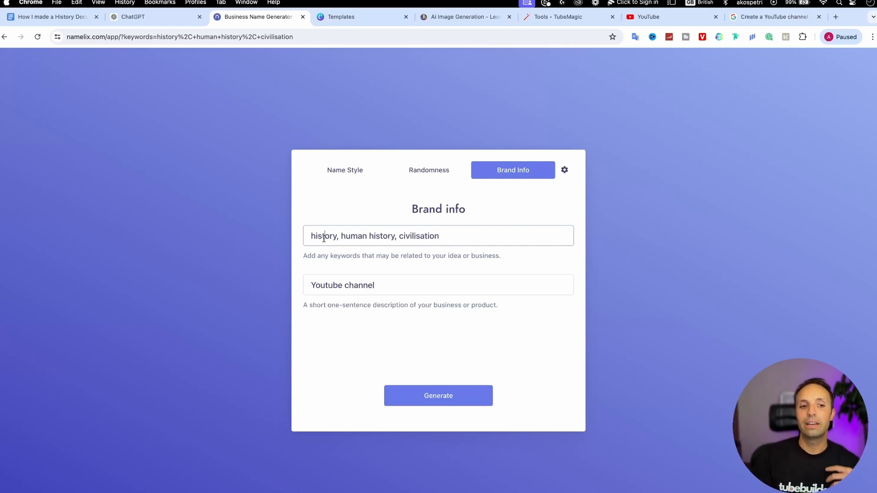
left_click_drag(368, 236, 437, 236)
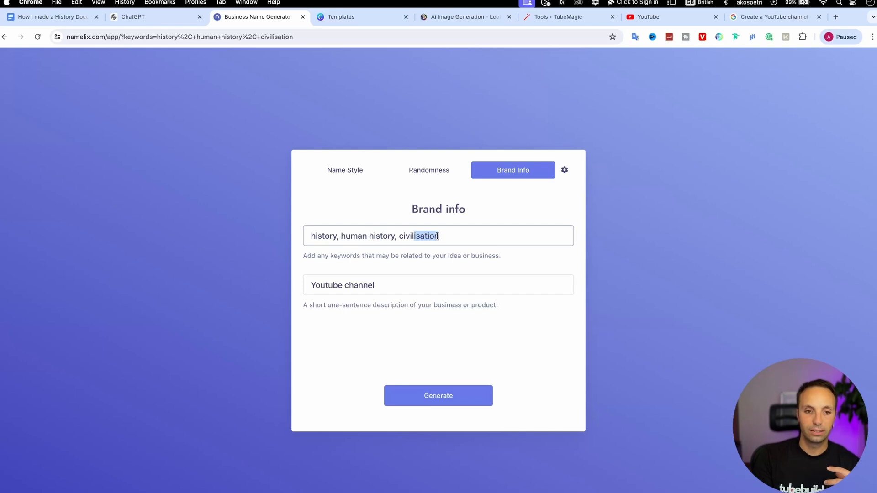
left_click(417, 269)
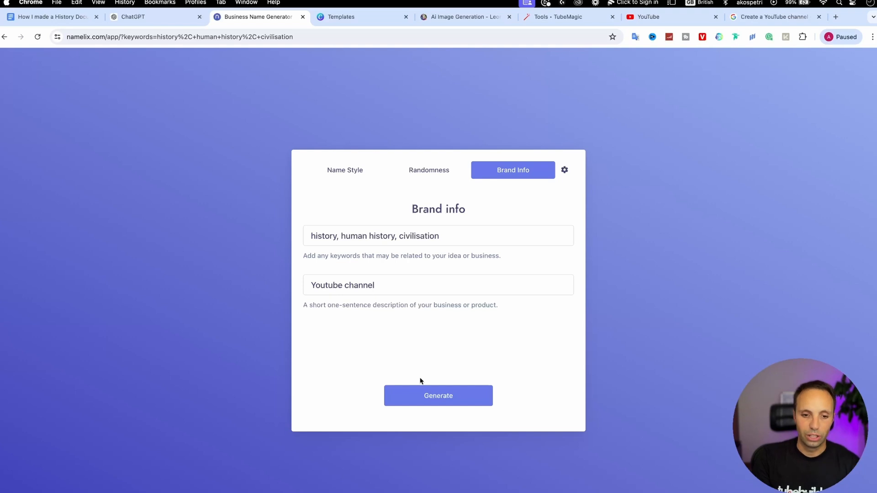
left_click(446, 393)
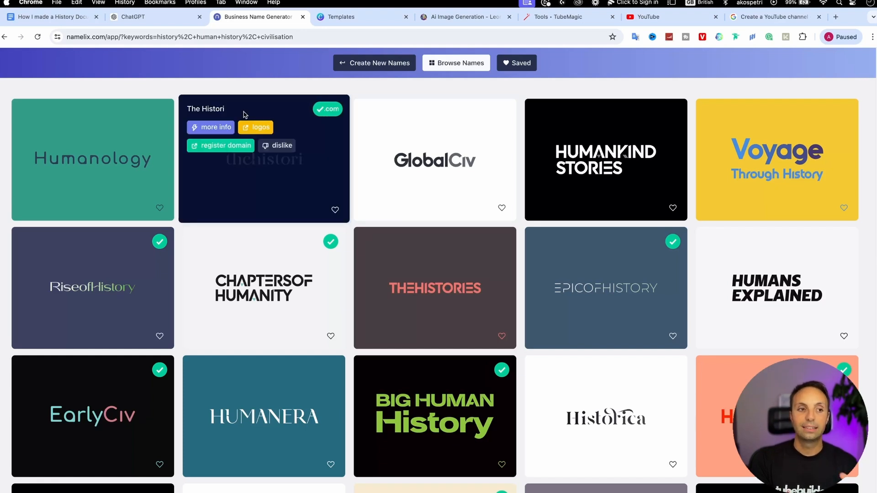
Browse the generated name and logo ideas in Namelix for a suitable history channel name
mouse_move(331, 290)
scroll(332, 290, "down", 10)
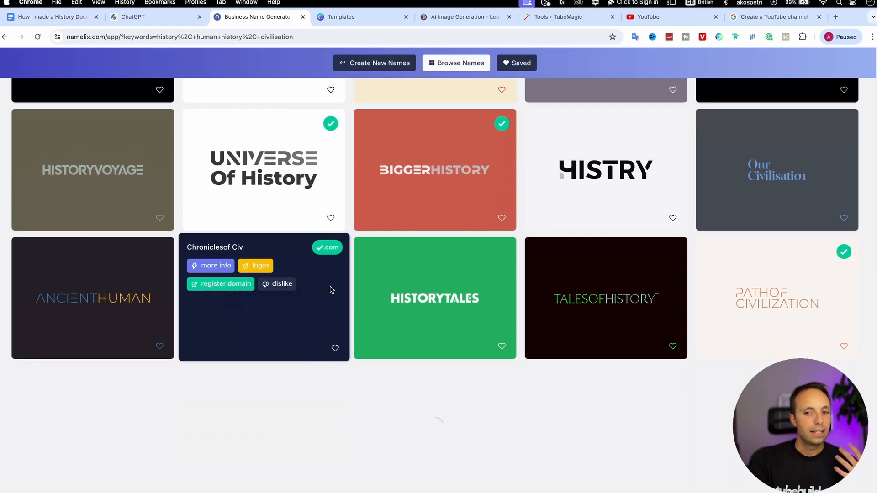
mouse_move(490, 226)
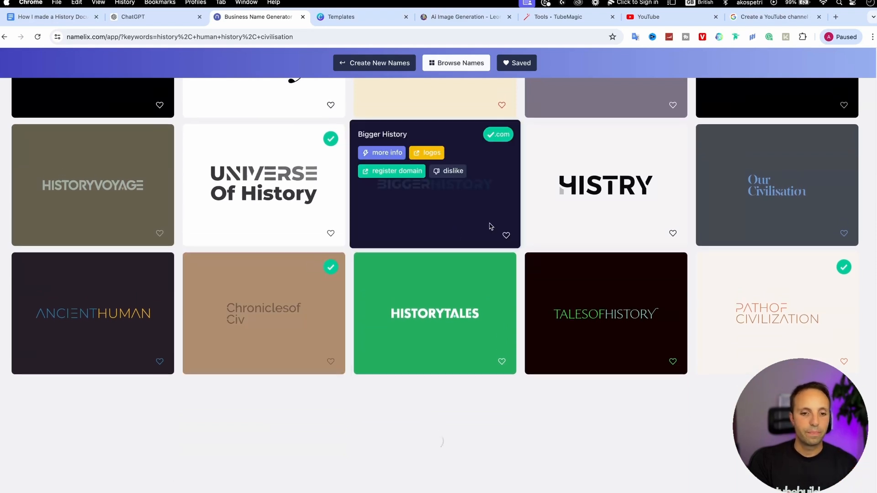
scroll(530, 223, "down", 8)
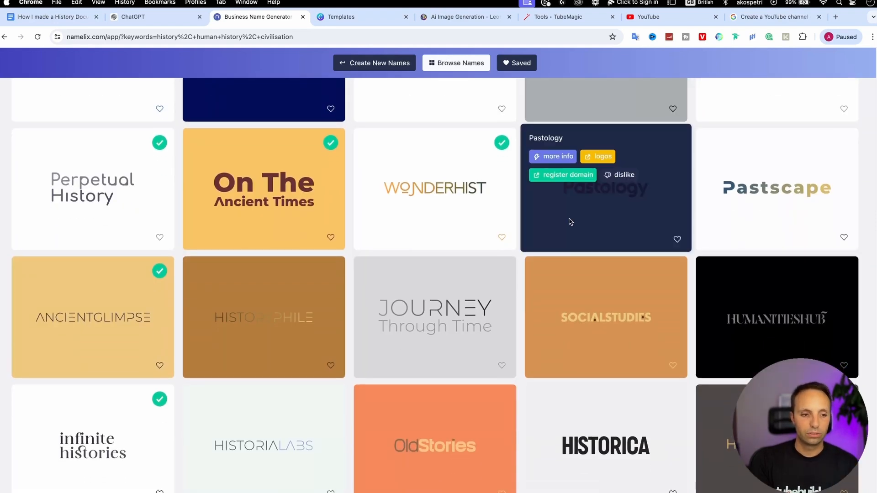
scroll(570, 221, "down", 10)
scroll(570, 222, "down", 10)
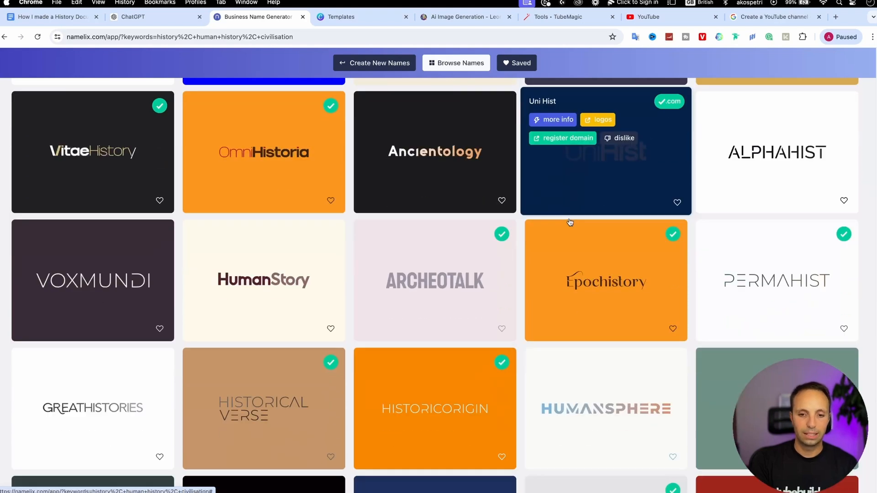
scroll(570, 221, "down", 1)
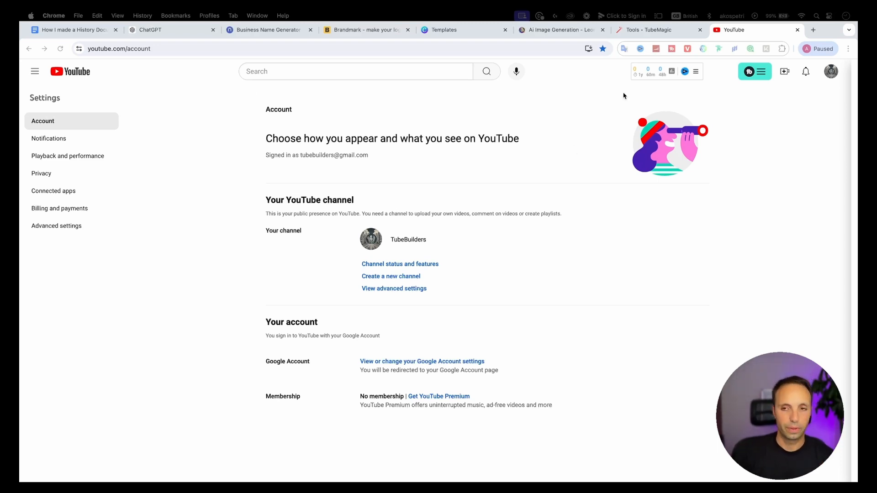
Open YouTube's account settings and bring up the form for creating a new channel
left_click(833, 72)
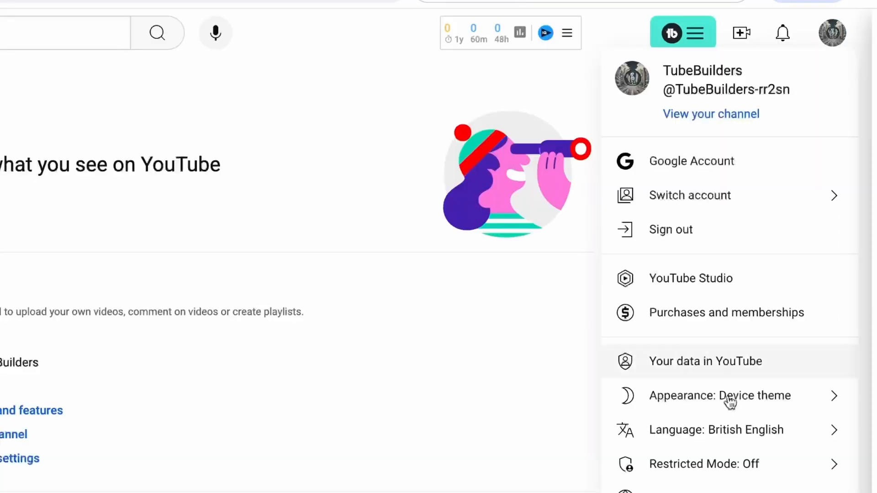
left_click(666, 382)
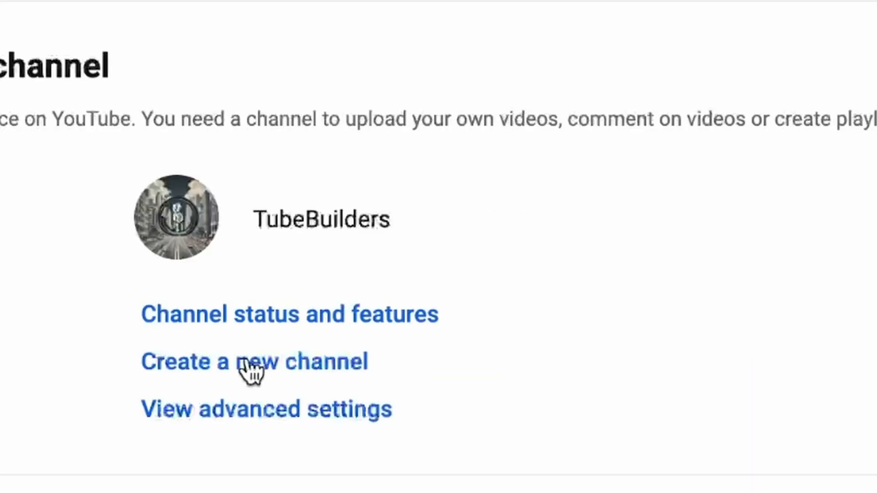
left_click(244, 361)
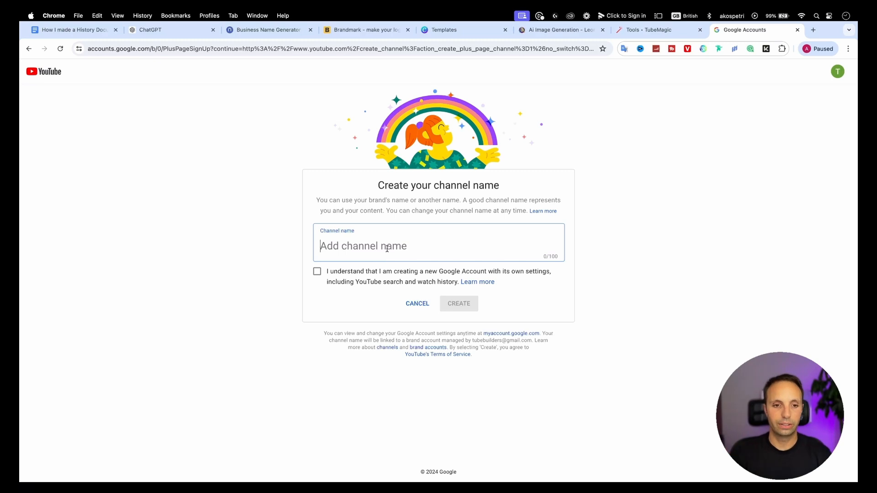
left_click(275, 290)
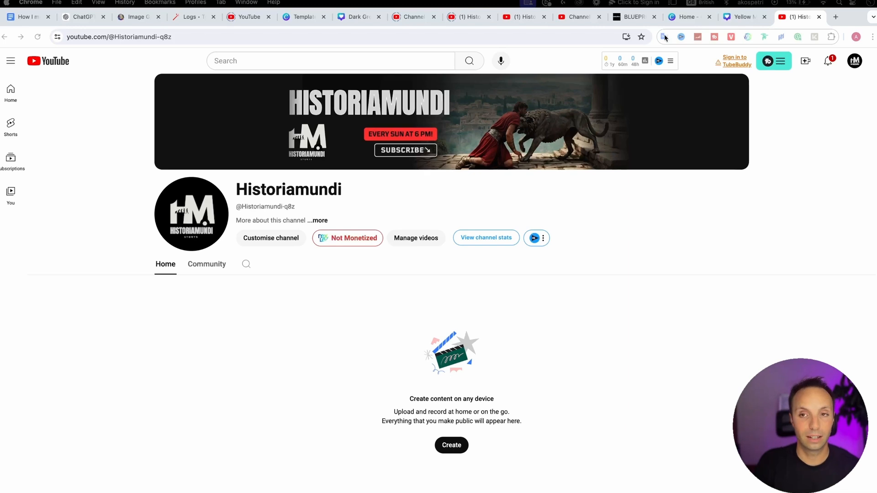
Switch to the Canva banner design and compare the original esports template on page 3 with the Historiamundi version on page 4
left_click(741, 17)
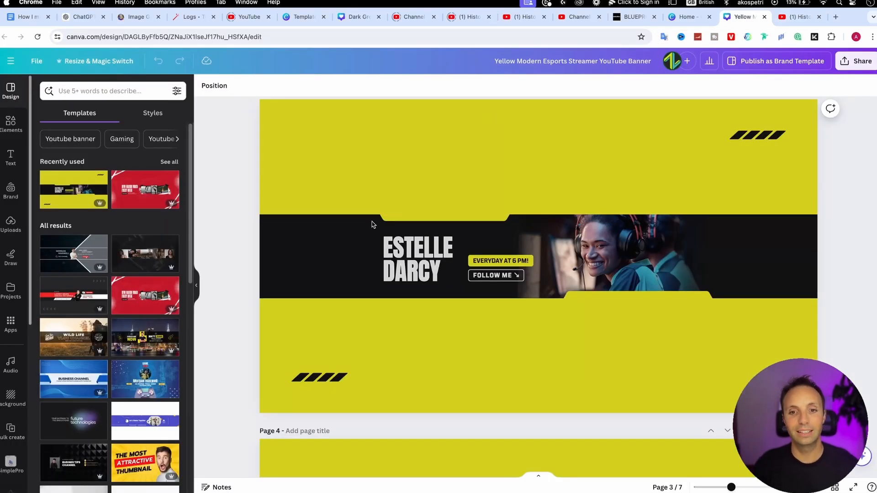
left_click(799, 17)
left_click(742, 17)
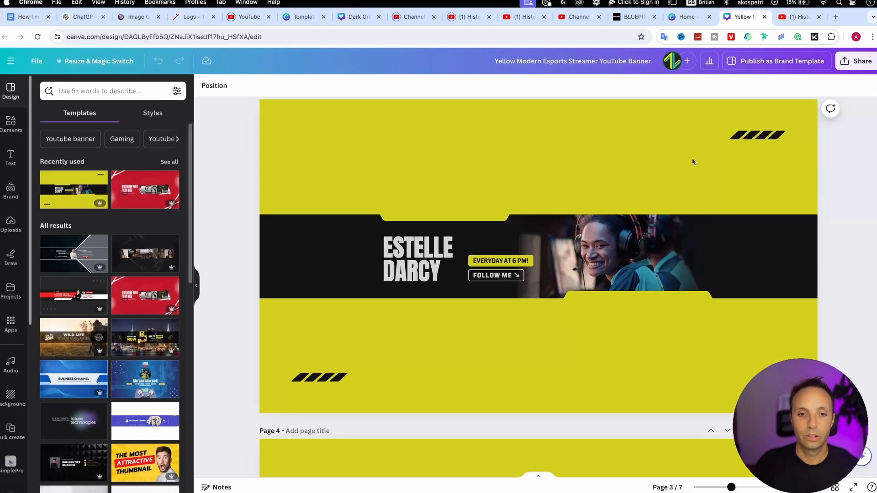
scroll(665, 248, "down", 1)
scroll(665, 244, "down", 8)
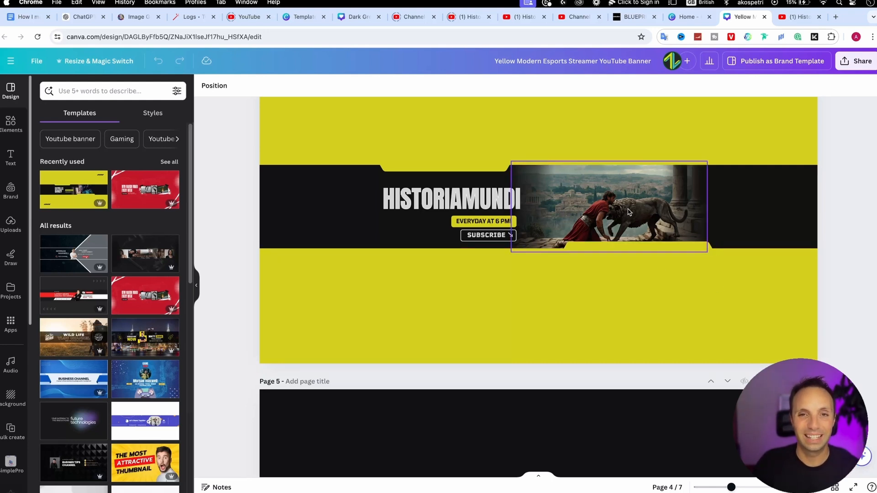
scroll(801, 169, "up", 3)
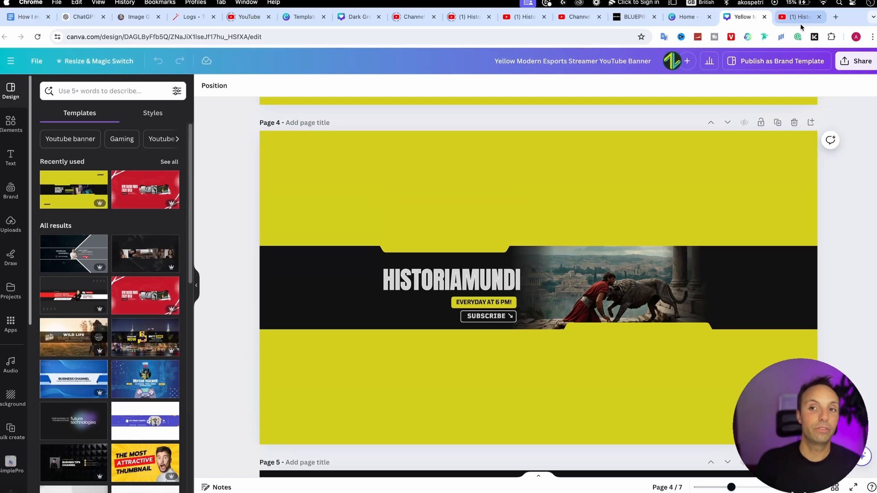
View the Historiamundi channel page on YouTube, its branding settings in YouTube Studio, and the account menu's link to the channel
left_click(799, 17)
left_click(577, 131)
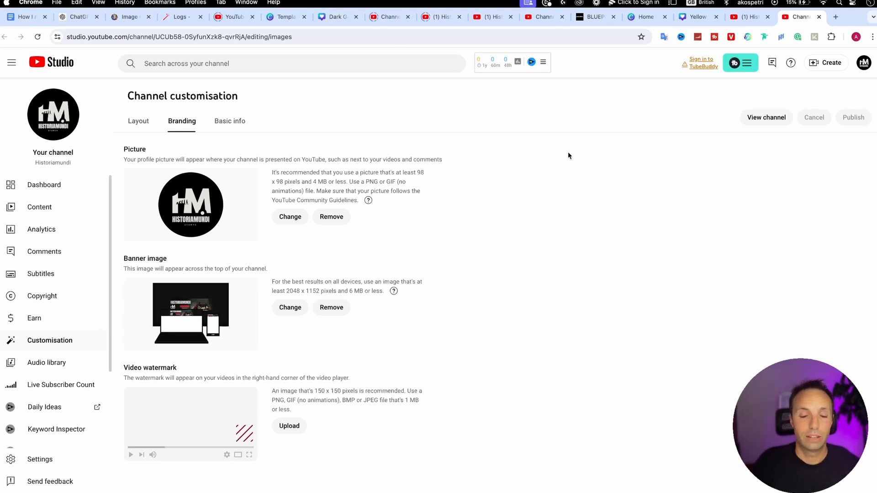
left_click(865, 66)
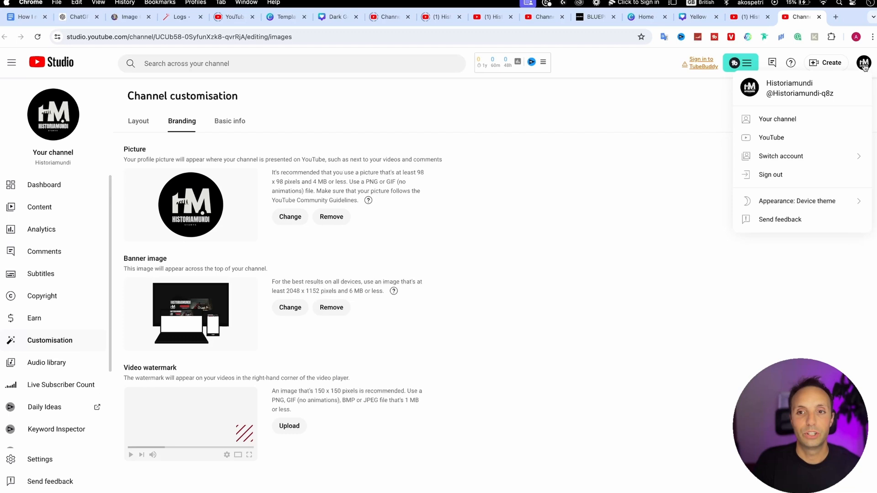
left_click(774, 117)
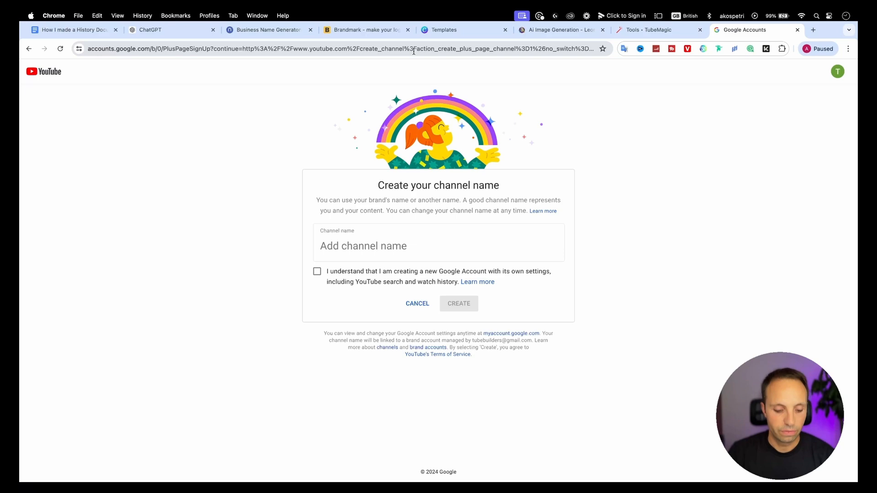
Go to Canva, search for "youtube channel logo", and browse the YouTube Channel Logo templates
left_click(414, 49)
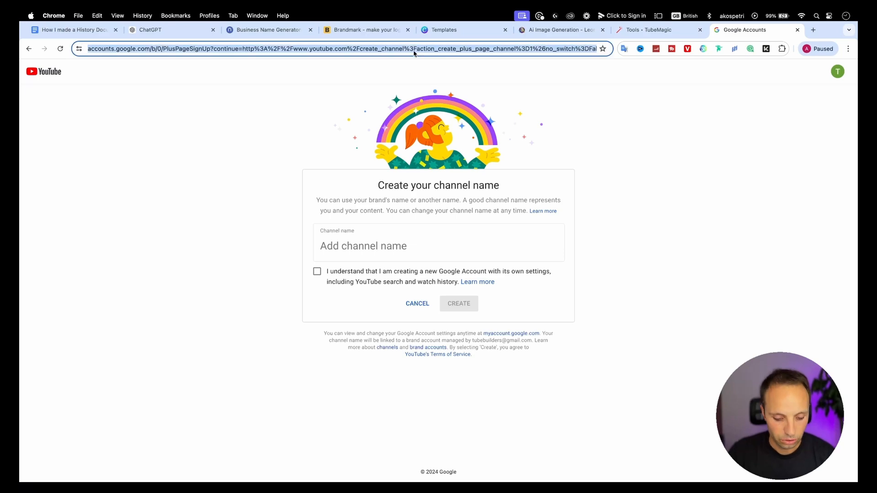
type("canva")
key("Return")
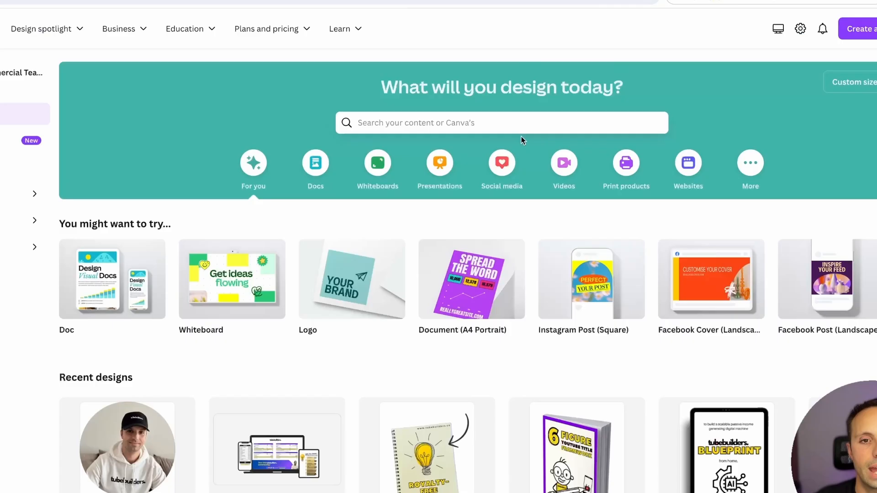
left_click(521, 121)
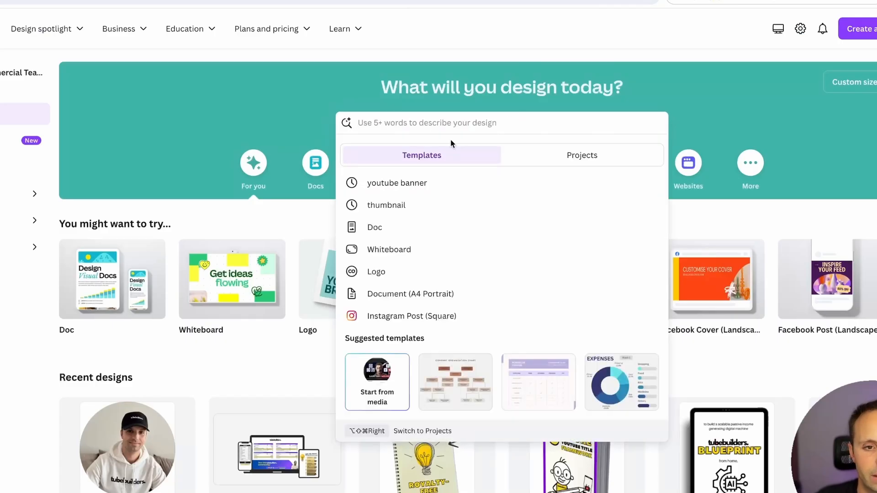
type("youtube ")
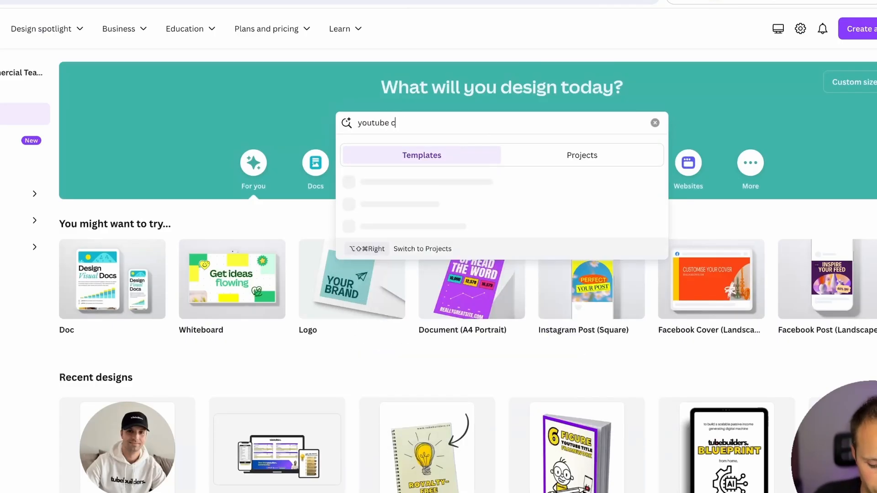
type("channel logo")
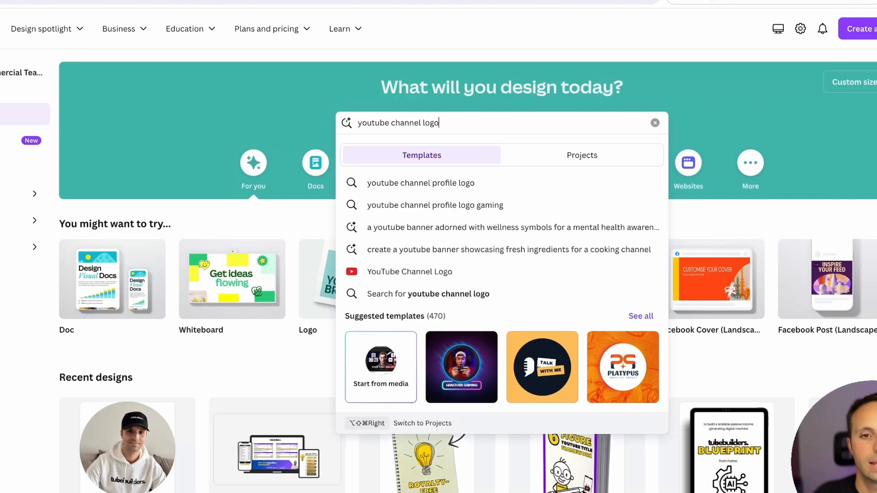
left_click(421, 273)
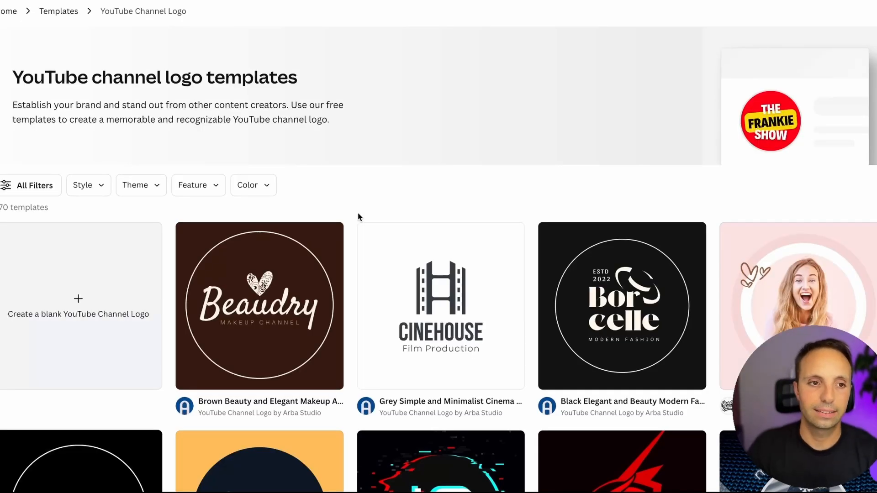
scroll(357, 213, "down", 2)
scroll(357, 212, "up", 1)
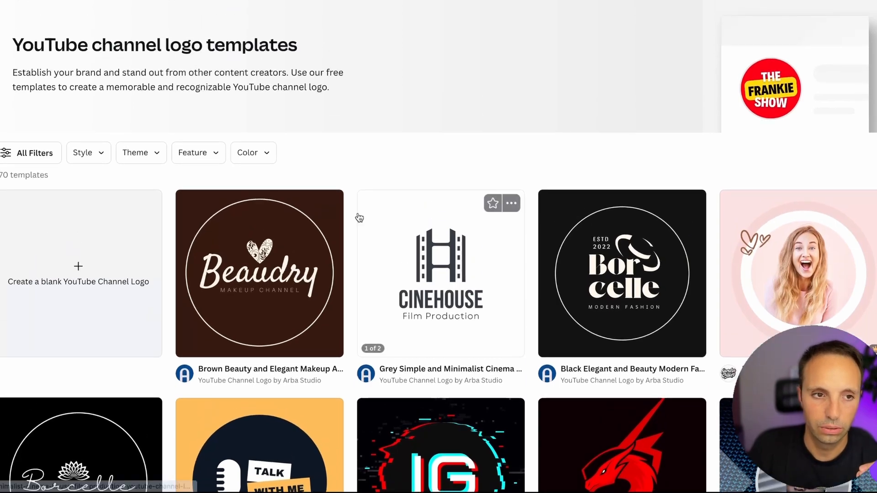
Browse the YouTube channel logo templates, open the Black Elegant and Beauty Modern Fashion logo for customising, and bring up the design elements
scroll(469, 209, "down", 8)
scroll(469, 208, "down", 10)
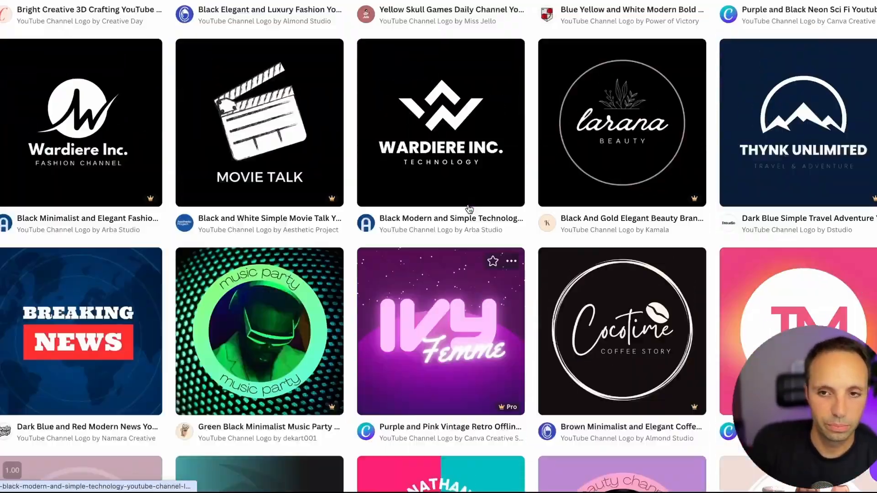
scroll(469, 209, "up", 15)
scroll(469, 209, "down", 6)
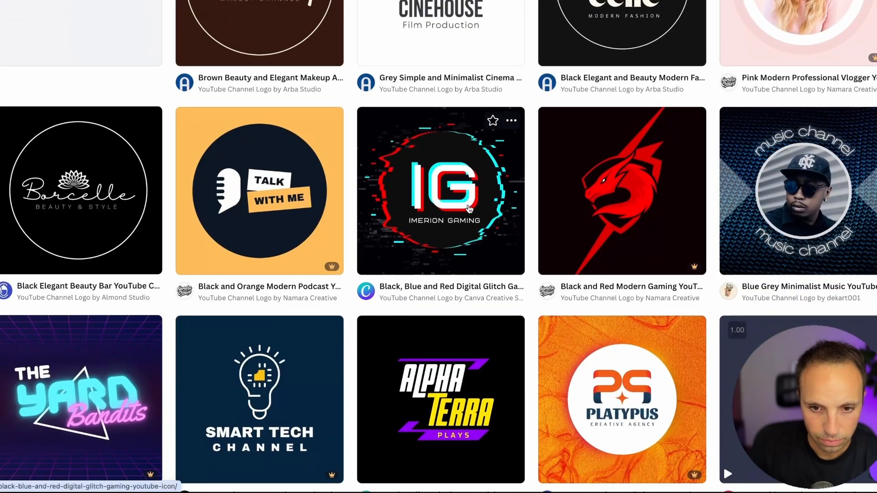
scroll(469, 209, "up", 1)
scroll(469, 209, "up", 3)
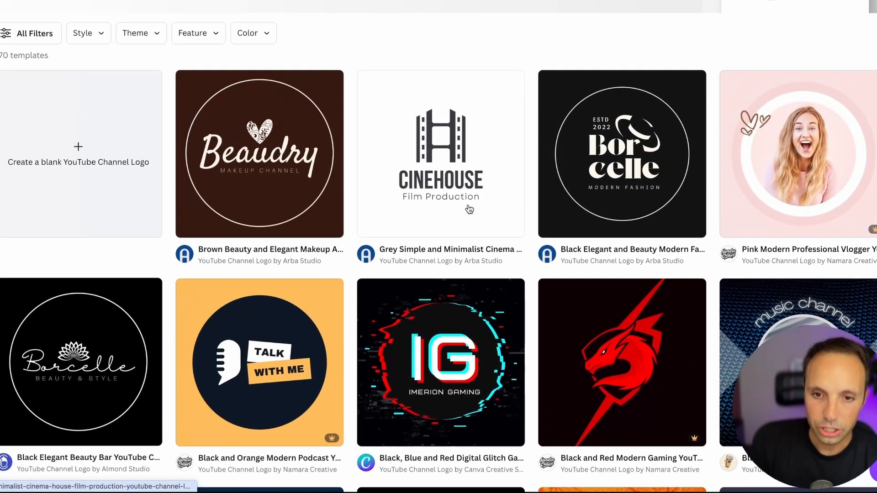
left_click(587, 97)
left_click(610, 108)
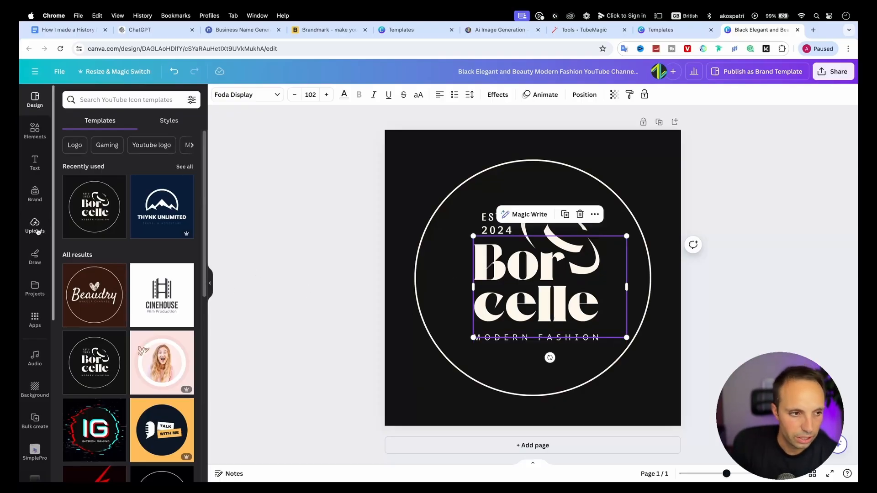
left_click(35, 131)
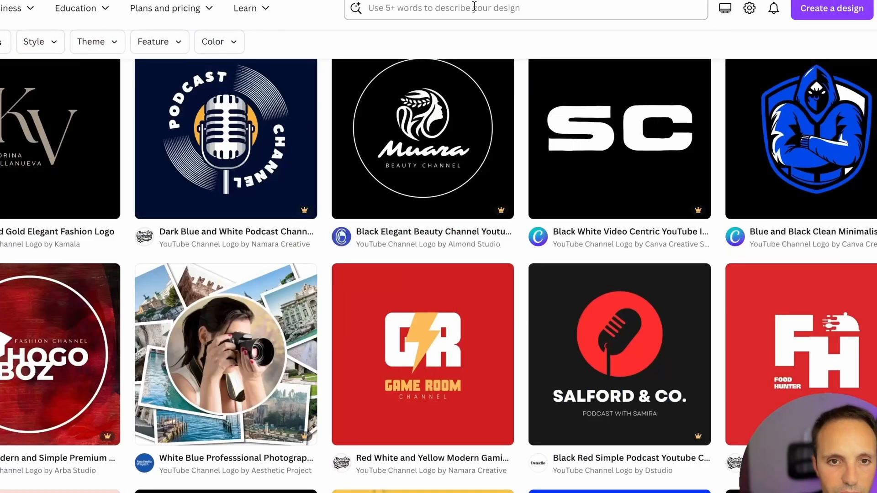
Search the Canva templates for "history" and browse the history-themed designs
left_click(474, 7)
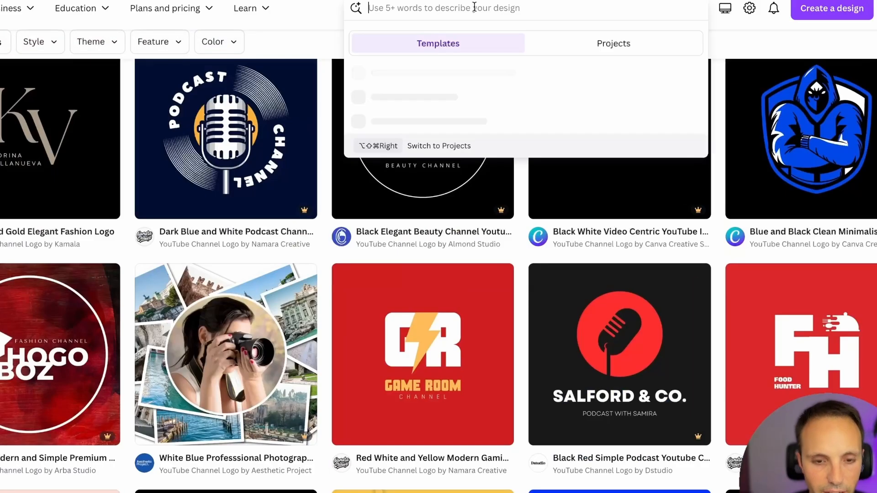
type("history")
key("Return")
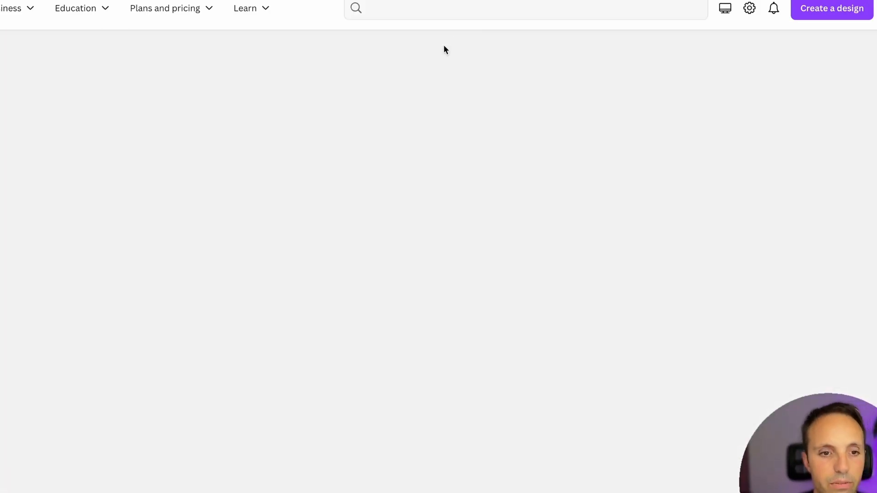
scroll(514, 430, "down", 9)
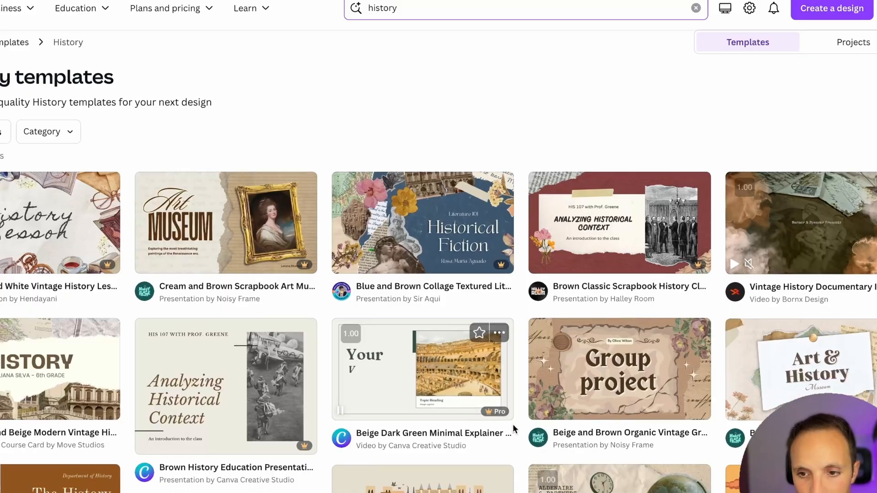
scroll(513, 429, "down", 3)
scroll(514, 429, "up", 3)
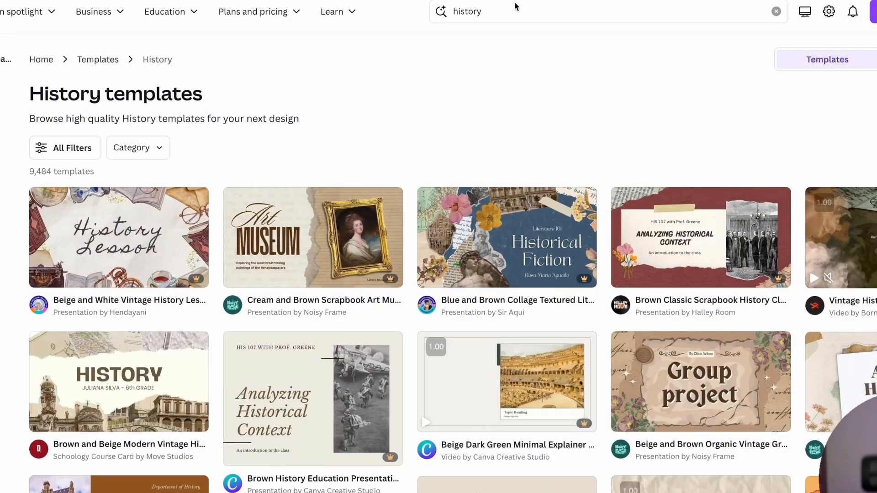
Search the templates for "youtube cover", choose the YouTube Banners category, and browse its banner designs
left_click(497, 12)
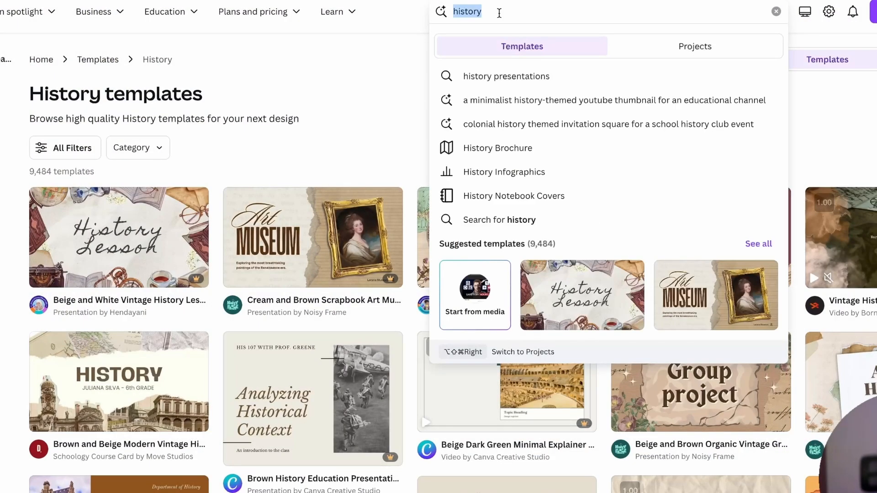
type("youtube cover")
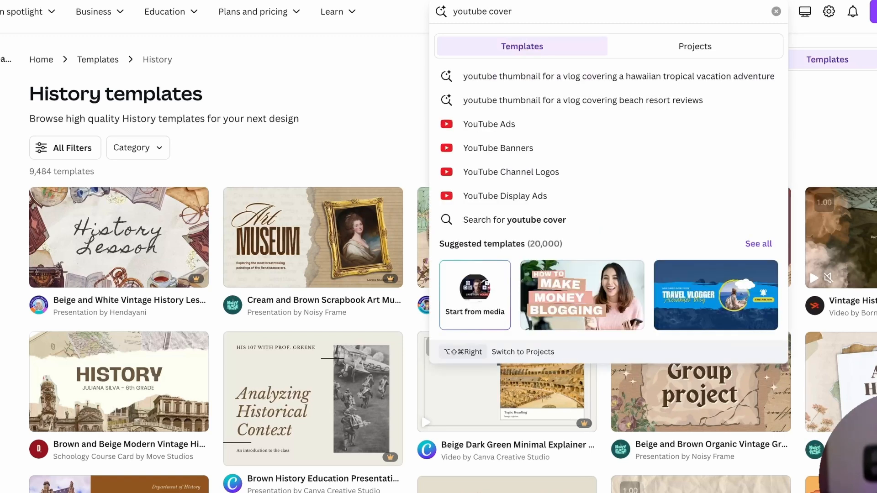
left_click(484, 148)
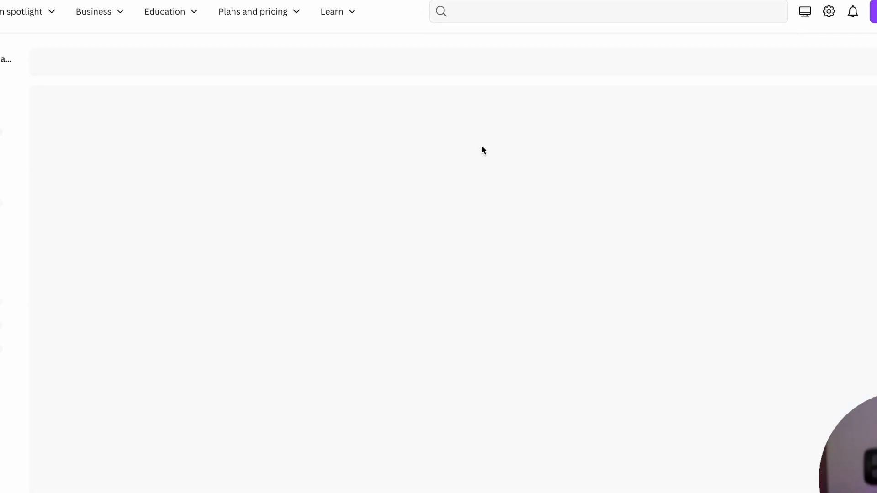
scroll(478, 207, "down", 4)
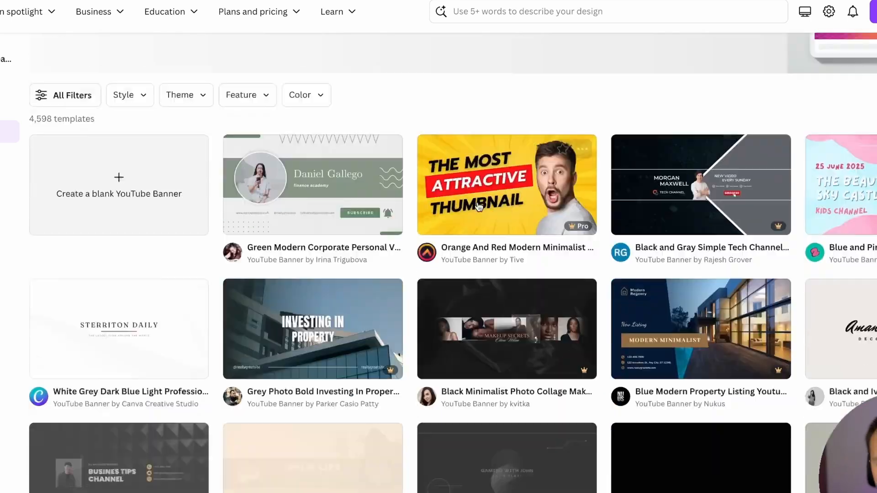
scroll(478, 206, "down", 8)
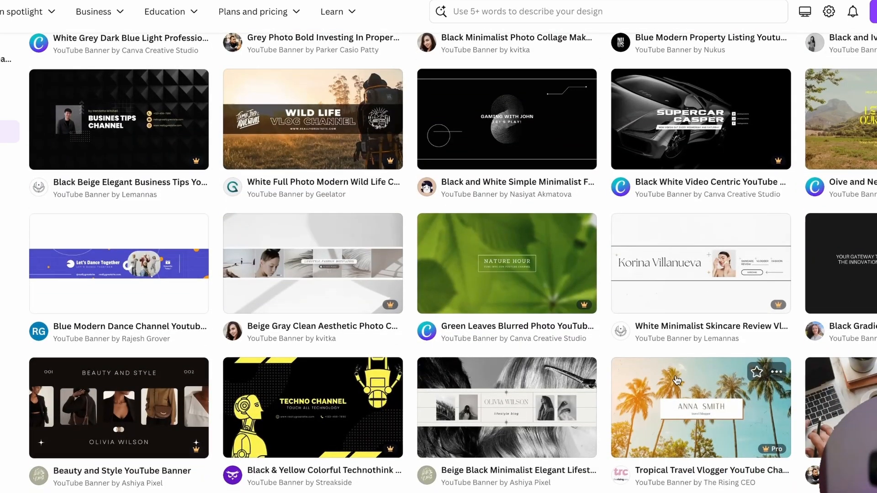
scroll(677, 380, "down", 6)
scroll(676, 380, "down", 6)
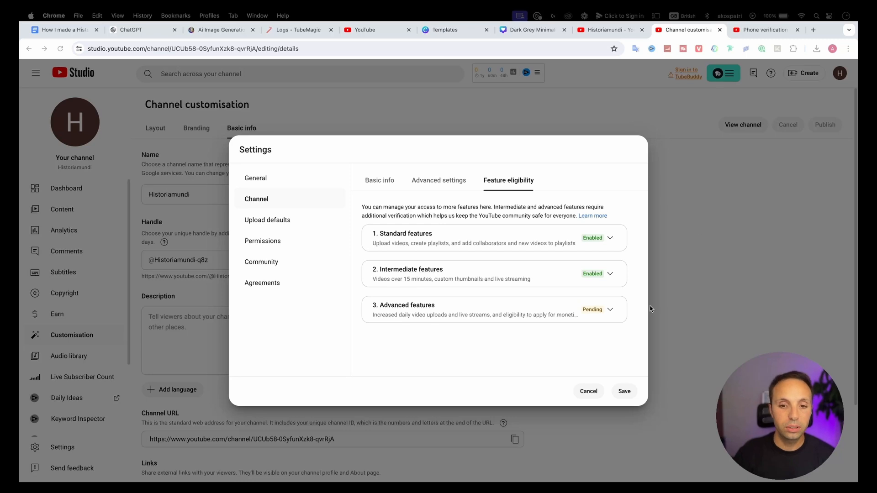
In YouTube Studio, close the settings dialog discarding its changes, and show the channel's layout customisation
left_click(591, 395)
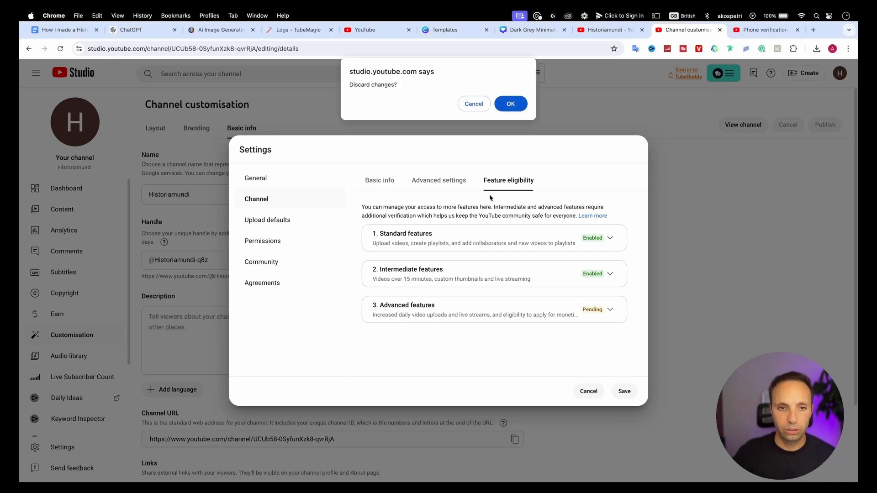
left_click(510, 104)
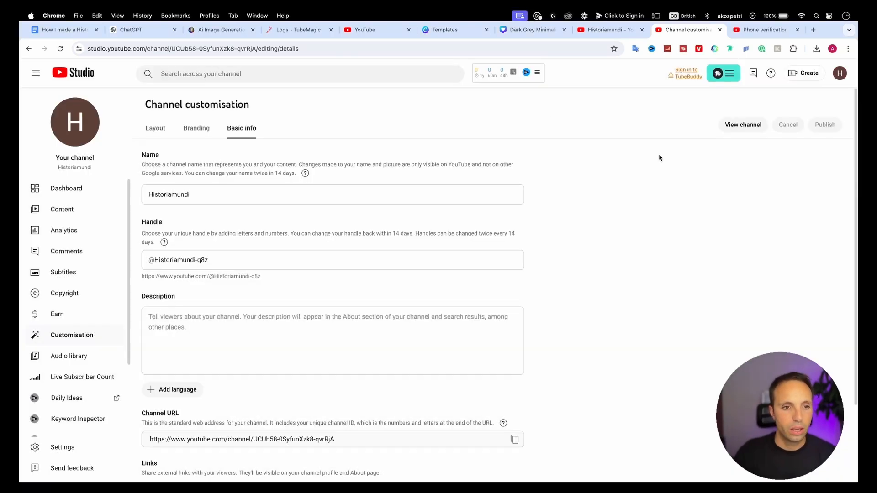
left_click(155, 128)
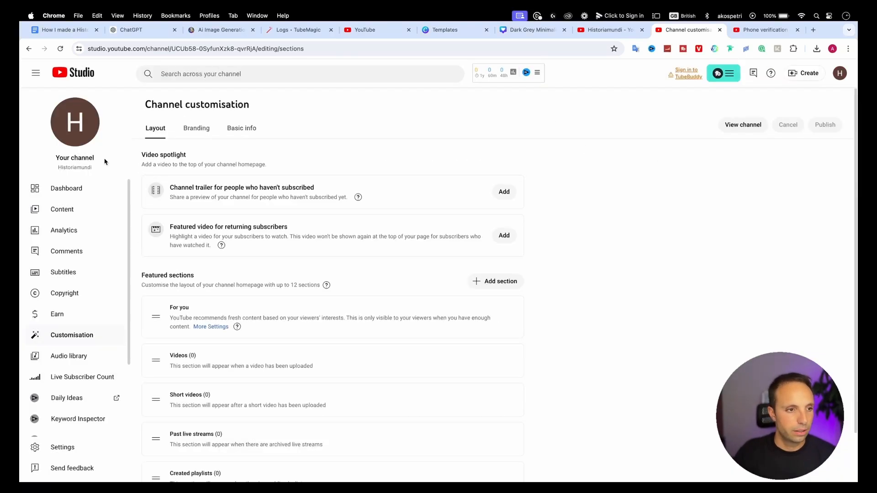
Go to the Historiamundi channel page, start customising the channel from there, and dismiss the YouTube Studio welcome message
left_click(841, 75)
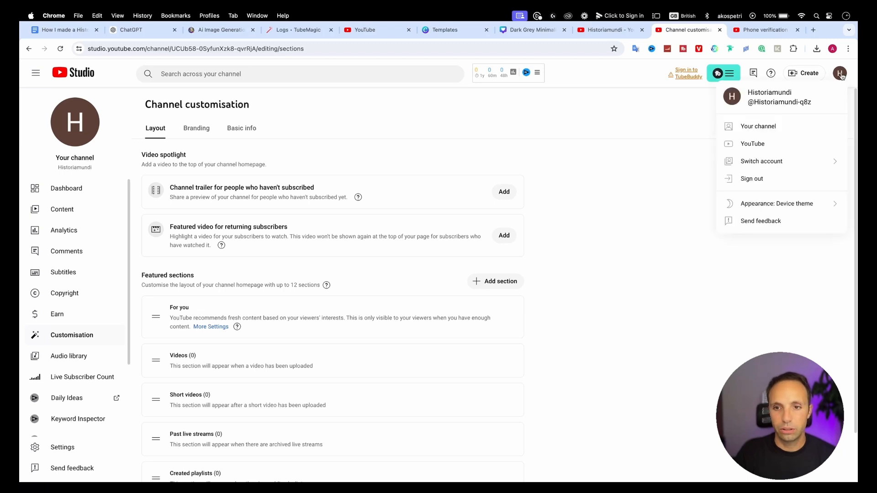
left_click(767, 127)
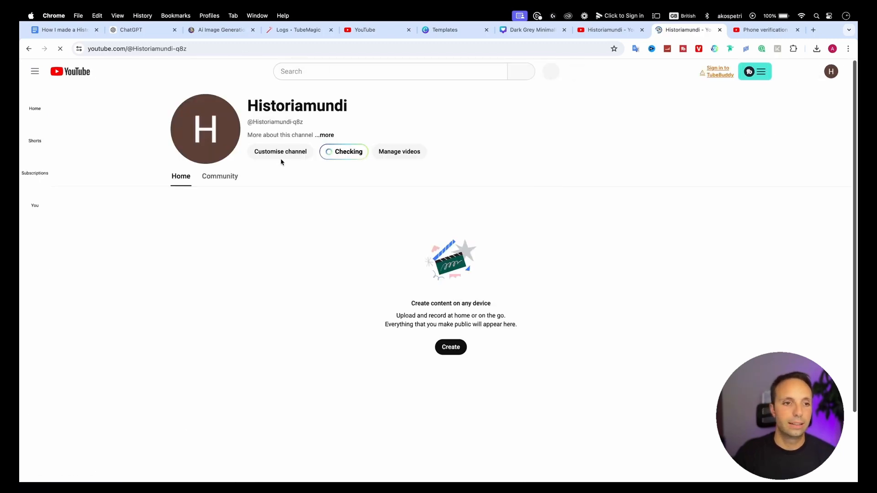
left_click(282, 154)
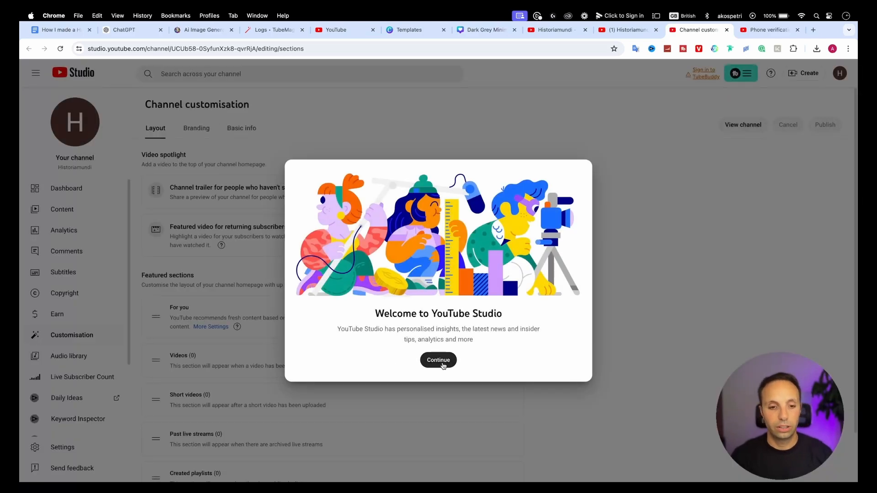
left_click(442, 364)
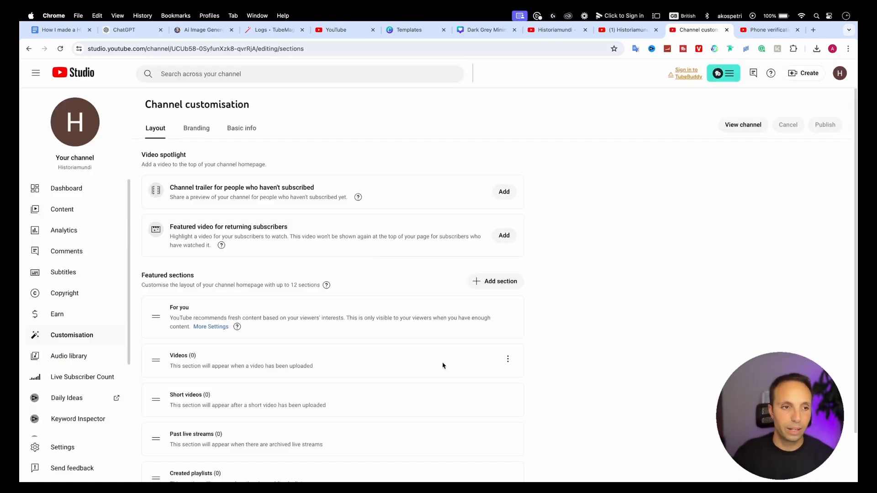
Review the channel's branding options and its basic info, including name, handle, description and links
left_click(198, 129)
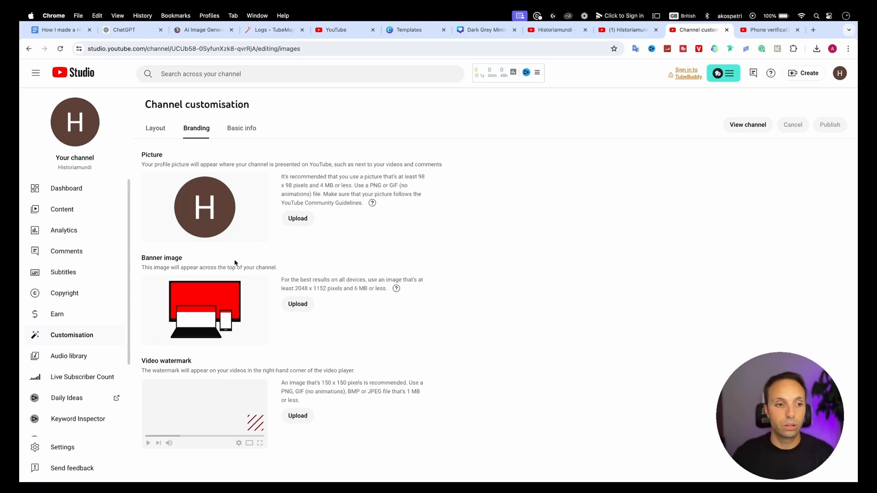
left_click(244, 131)
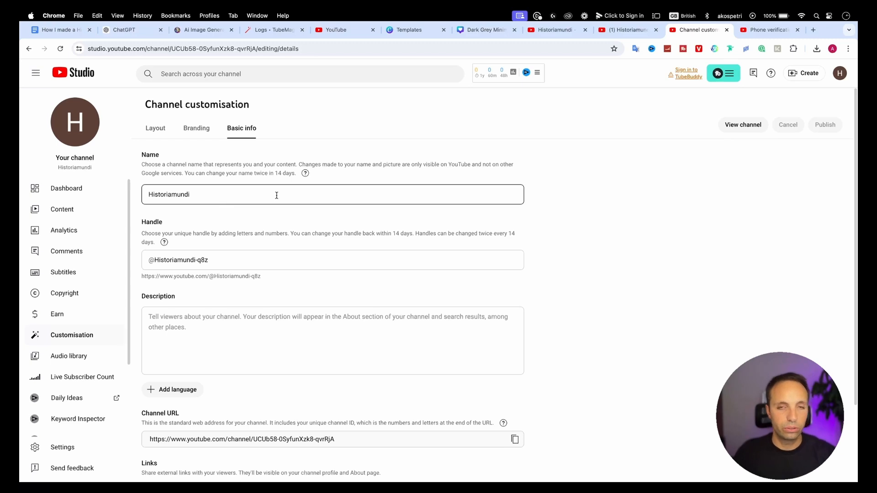
scroll(319, 251, "down", 2)
scroll(300, 234, "up", 2)
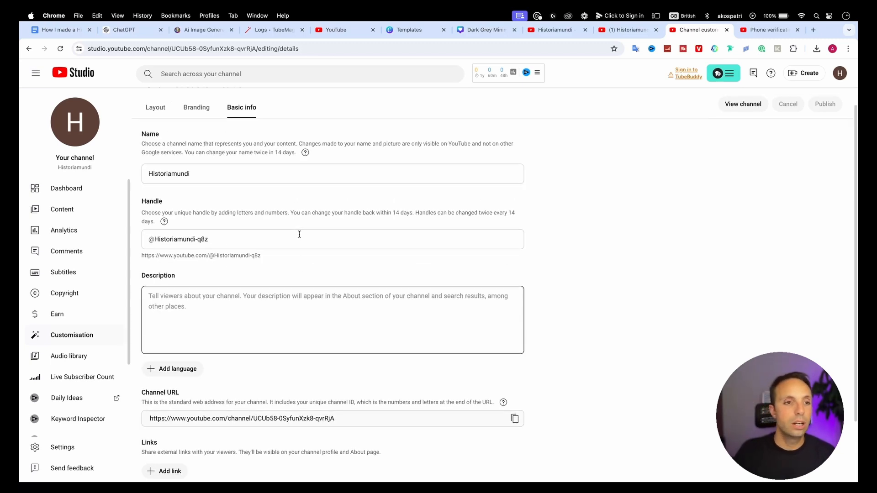
scroll(94, 411, "down", 2)
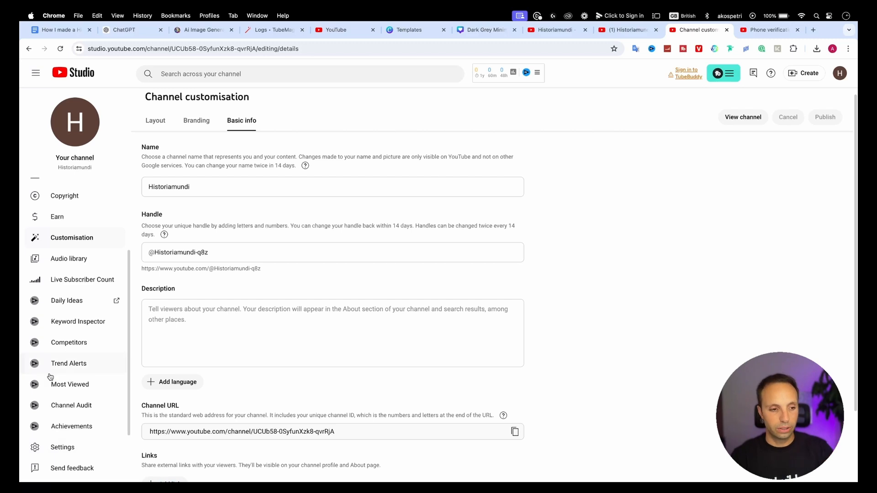
Open the channel's feature eligibility settings and examine what the intermediate and advanced features offer and require
left_click(66, 450)
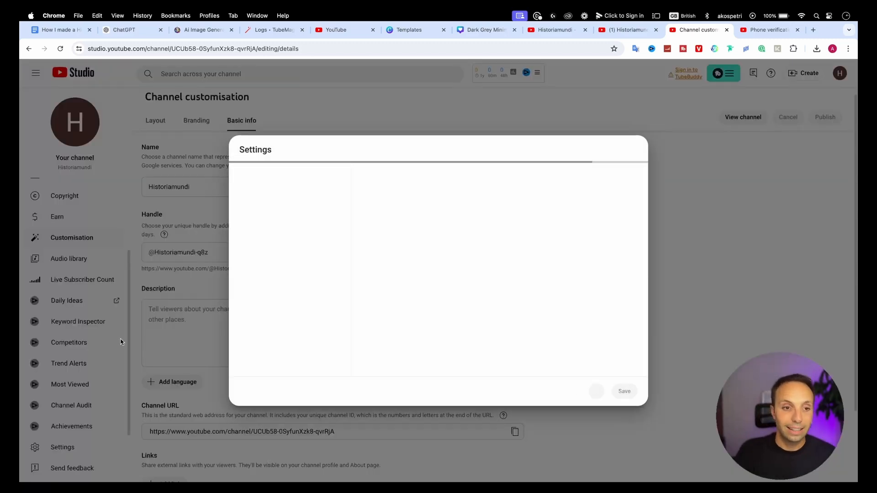
left_click(257, 198)
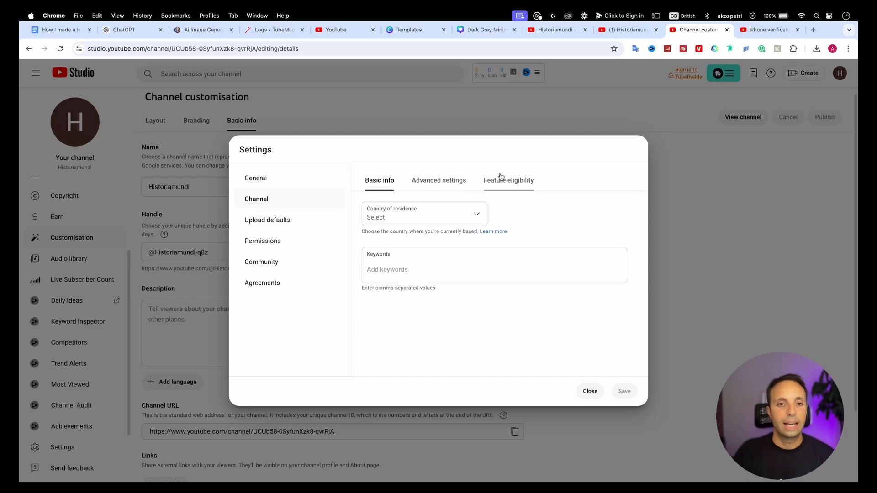
left_click(516, 180)
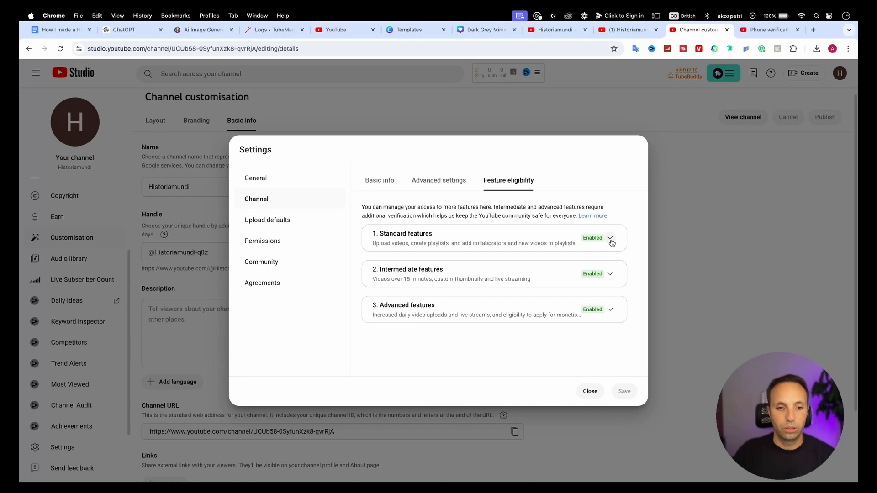
left_click(614, 275)
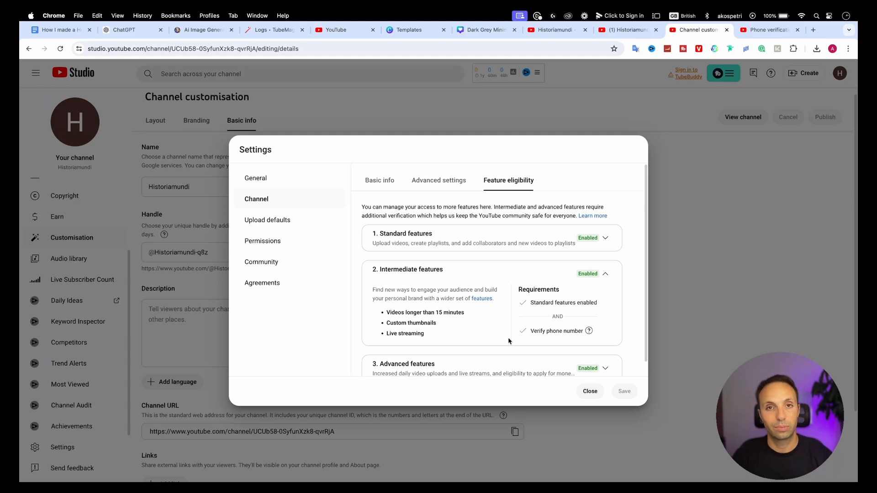
scroll(548, 347, "down", 1)
left_click(605, 355)
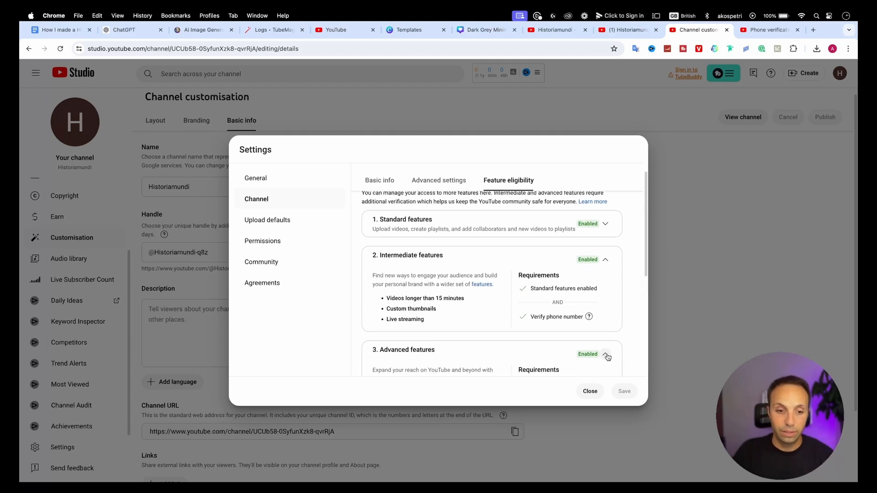
scroll(579, 334, "down", 5)
scroll(578, 337, "up", 2)
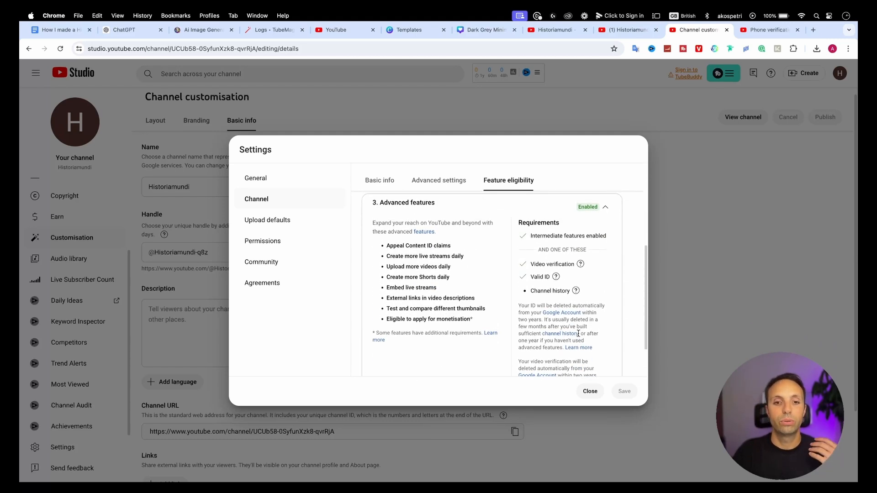
scroll(578, 334, "up", 1)
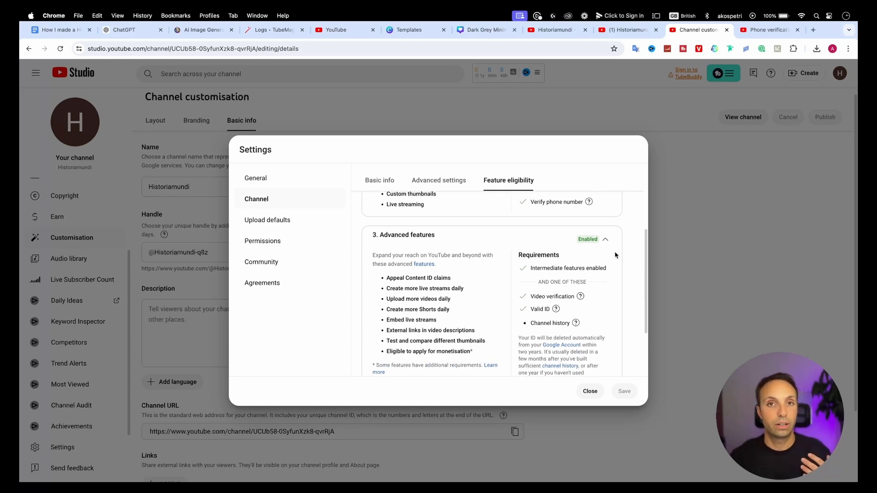
left_click(606, 241)
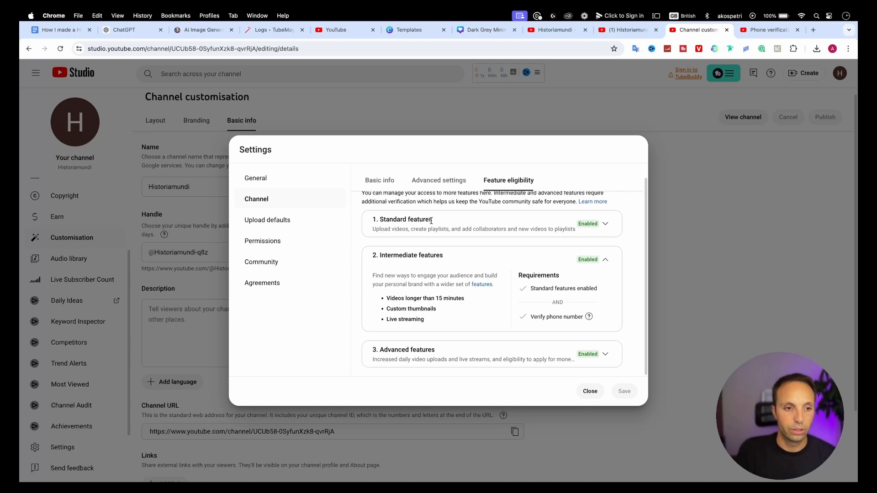
Set the channel as not Made for Kids and look through the remaining advanced channel settings
left_click(415, 182)
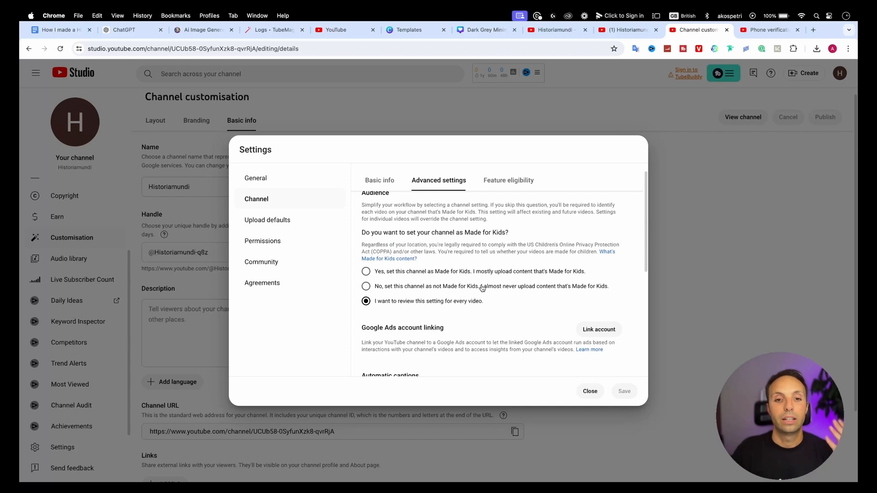
left_click(397, 287)
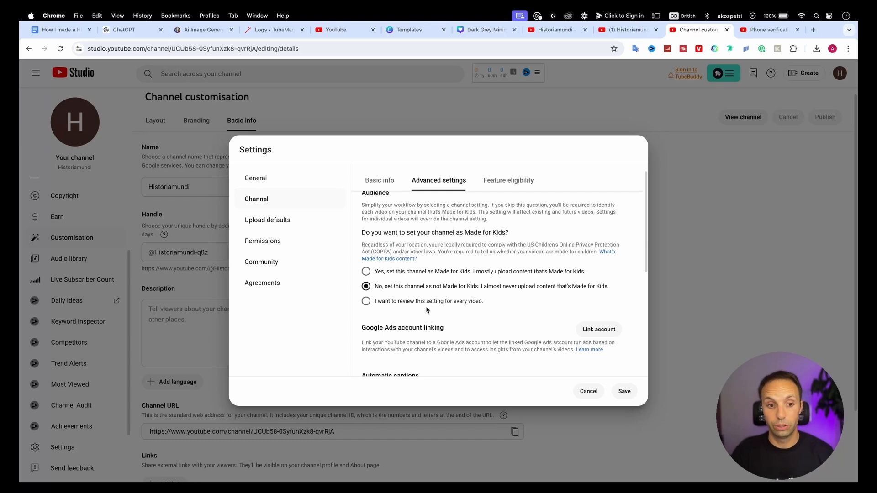
scroll(434, 310, "down", 5)
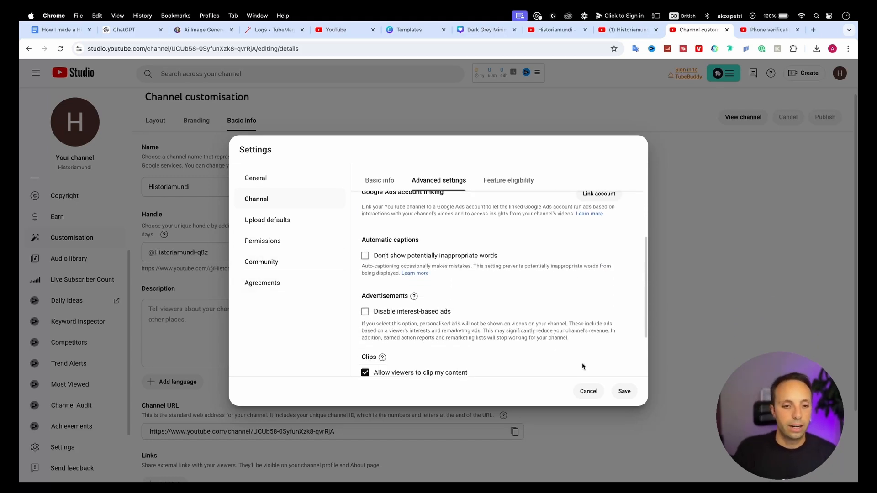
Open the channel keywords for editing in the settings' basic info
left_click(378, 181)
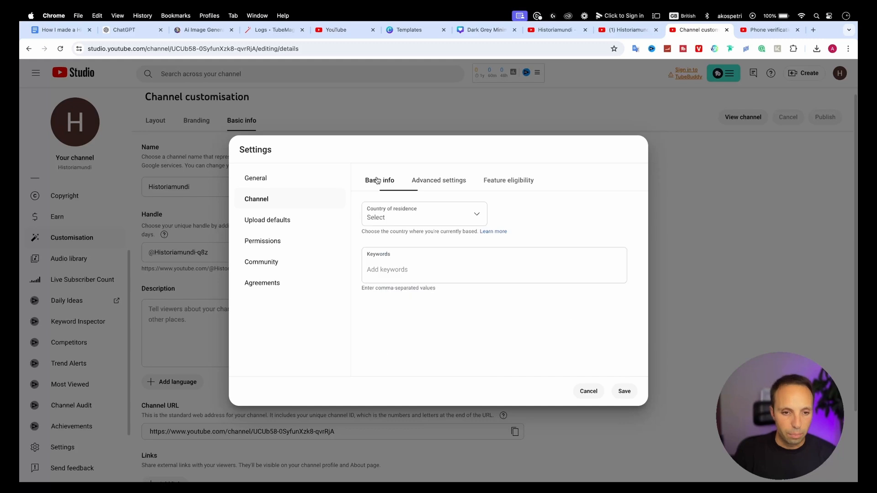
left_click(457, 269)
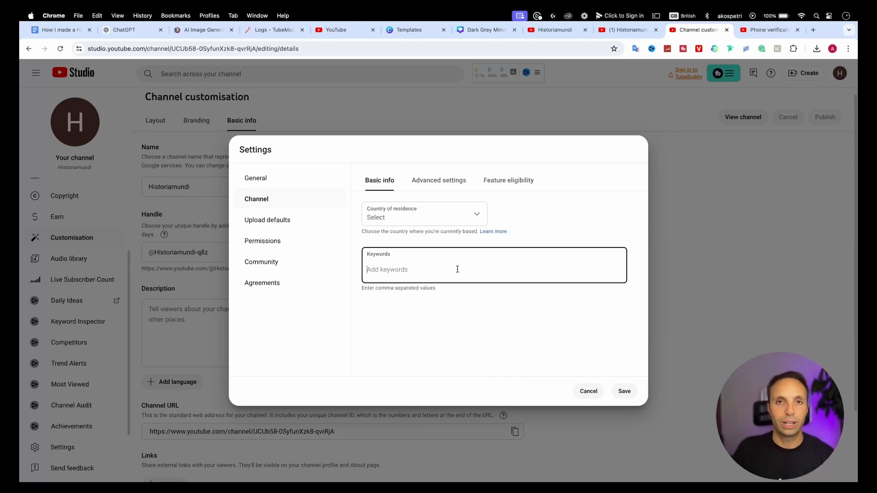